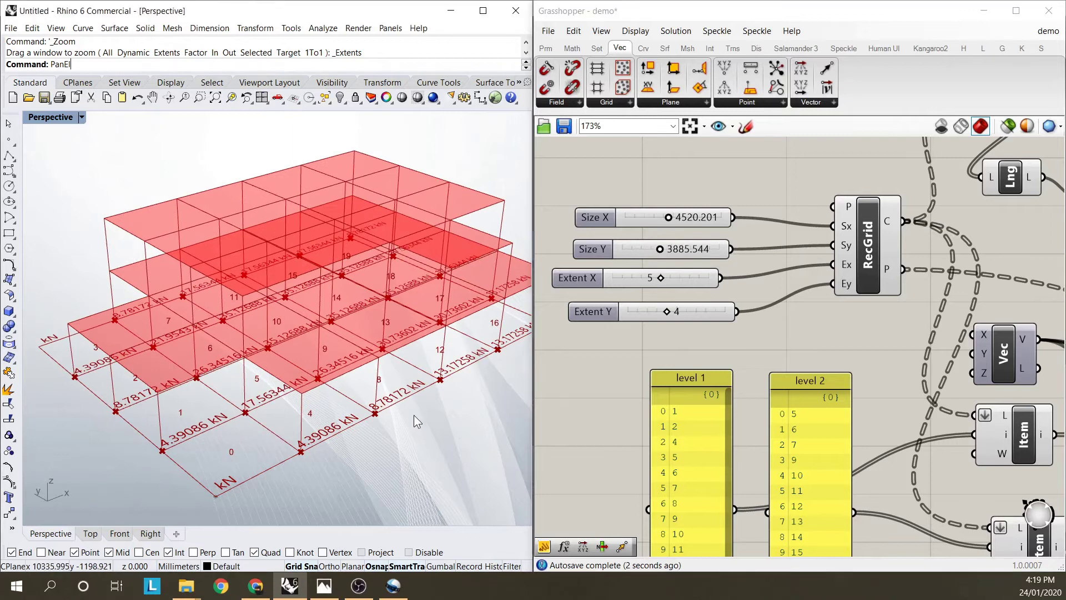
- Set the Extent Y slider of the rectangular grid to 6
left_click_drag(670, 312, 693, 313)
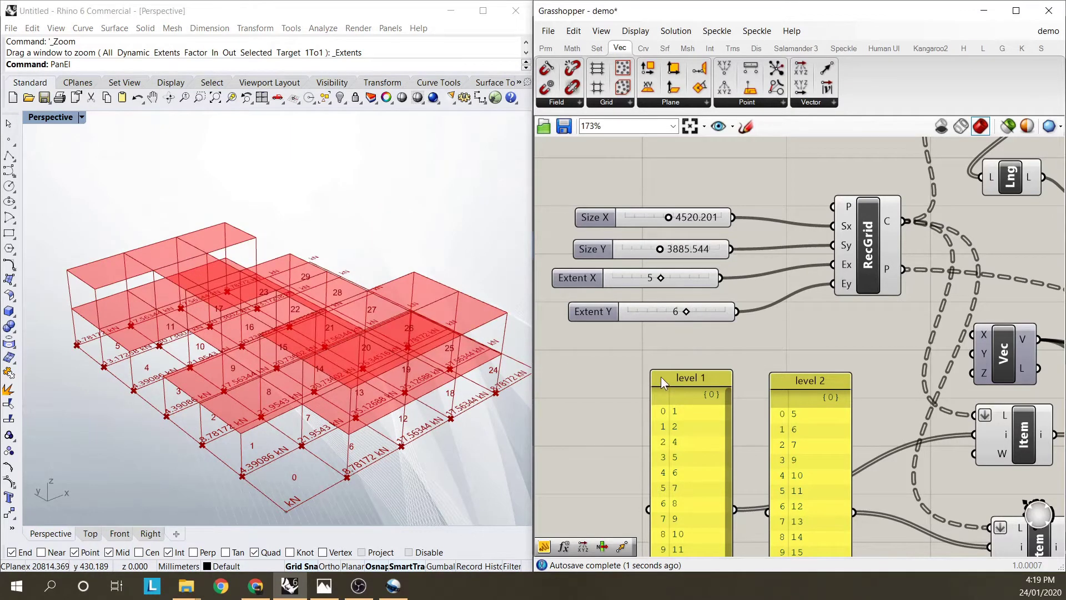
scroll(674, 342, "down", 2)
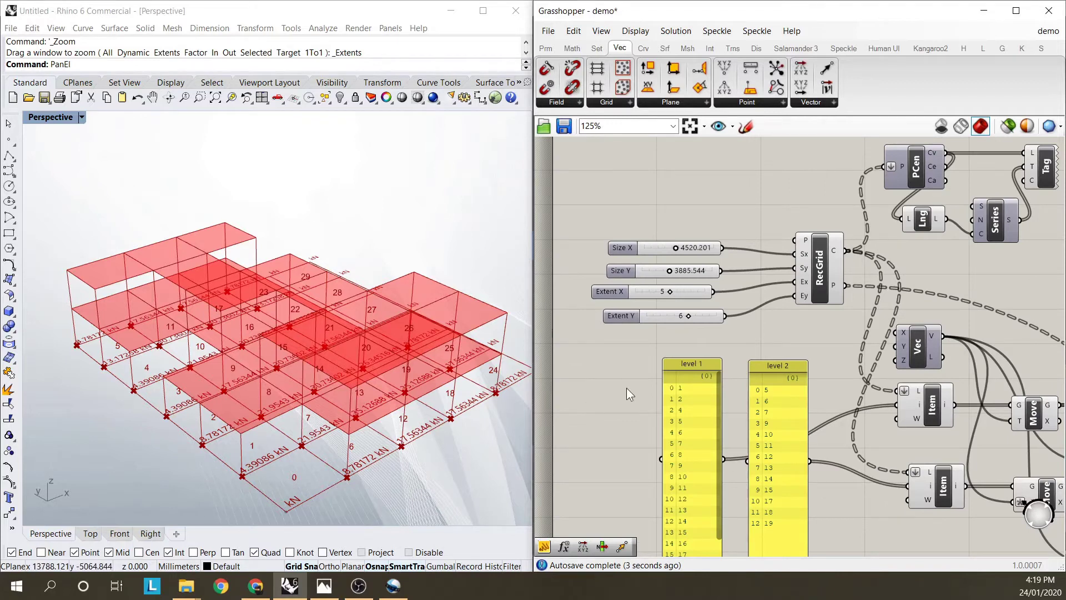
- Examine the resized multi-level grid model and its column load labels in the perspective viewport
scroll(355, 479, "up", 5)
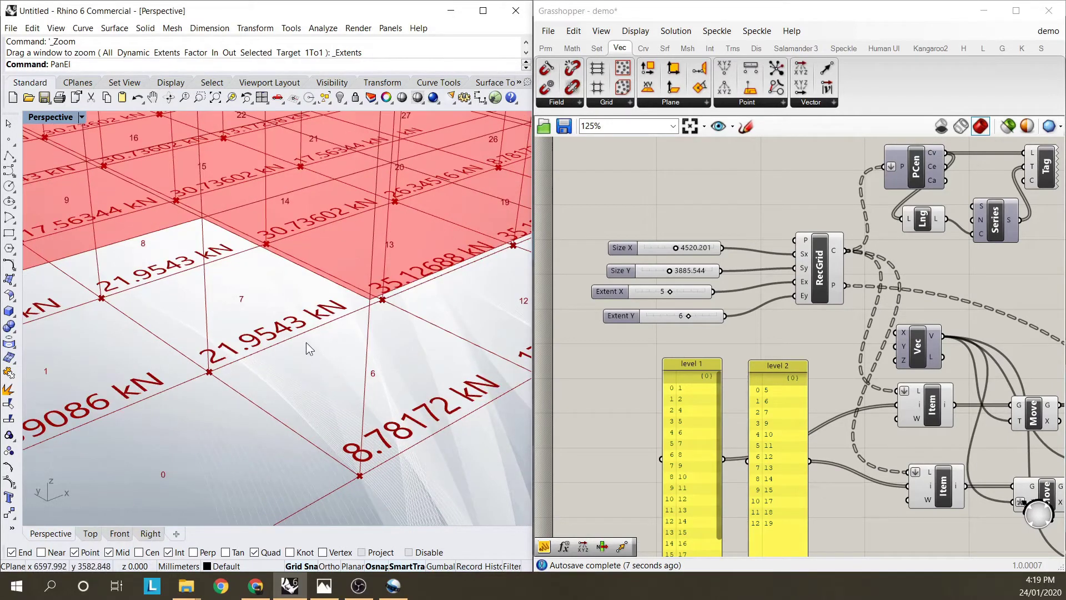
scroll(333, 361, "down", 5)
scroll(149, 341, "up", 5)
scroll(269, 373, "down", 5)
scroll(416, 420, "up", 4)
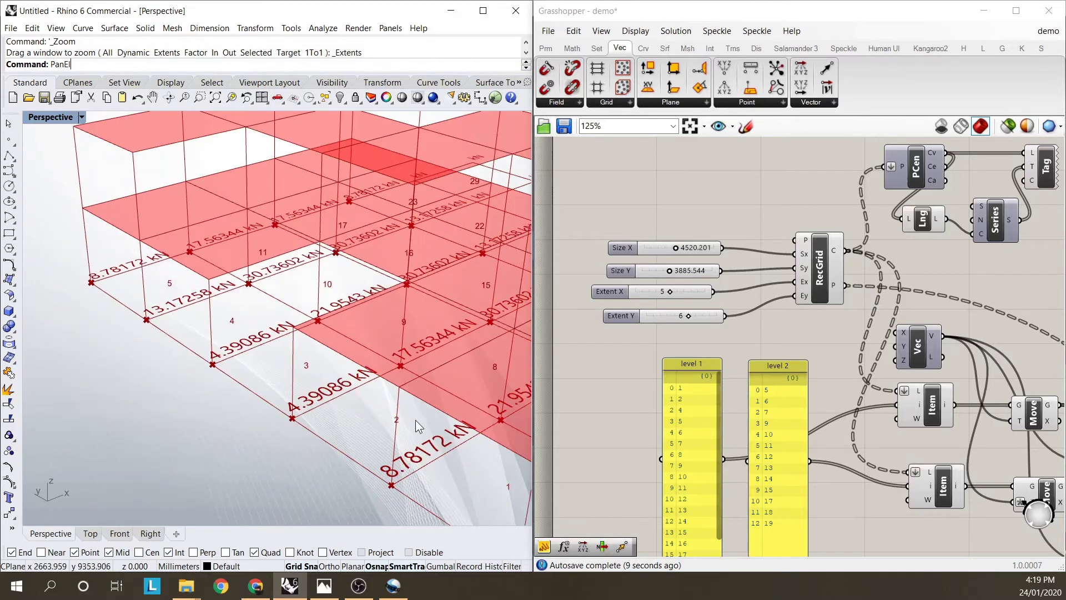
scroll(322, 382, "down", 1)
scroll(322, 383, "down", 5)
scroll(330, 411, "up", 4)
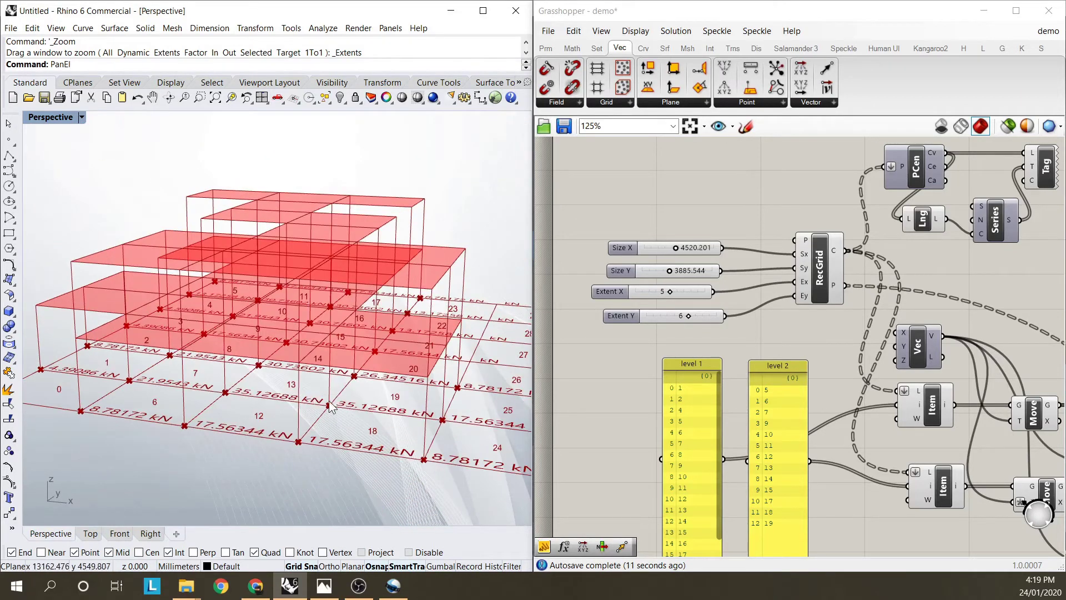
scroll(331, 411, "down", 3)
right_click_drag(331, 411, 339, 373)
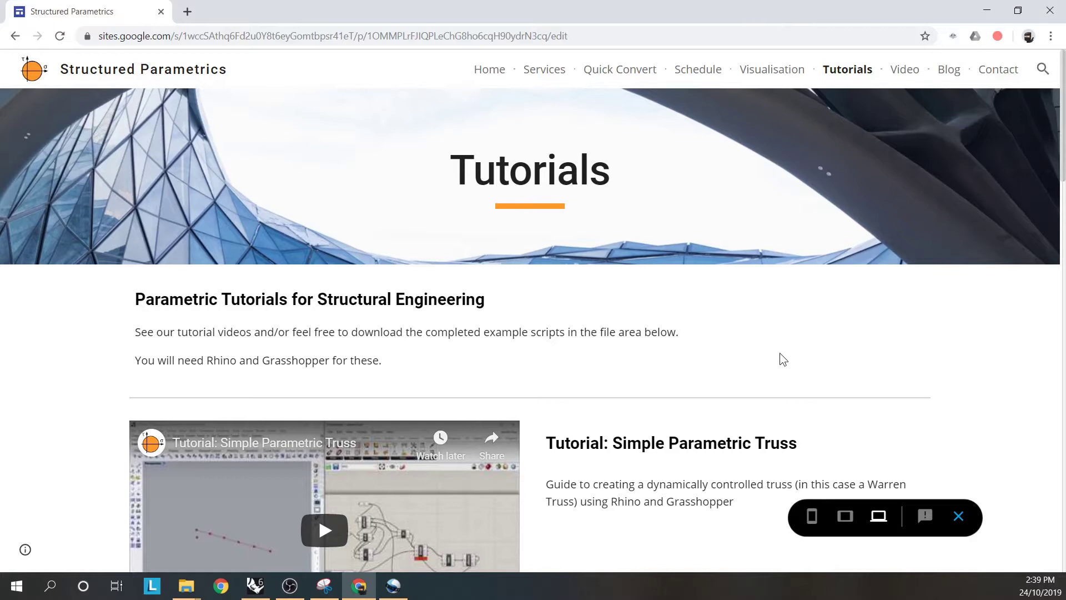
- Review the tutorial videos and the downloadable example scripts on the Structured Parametrics Tutorials page in the browser
scroll(760, 351, "down", 10)
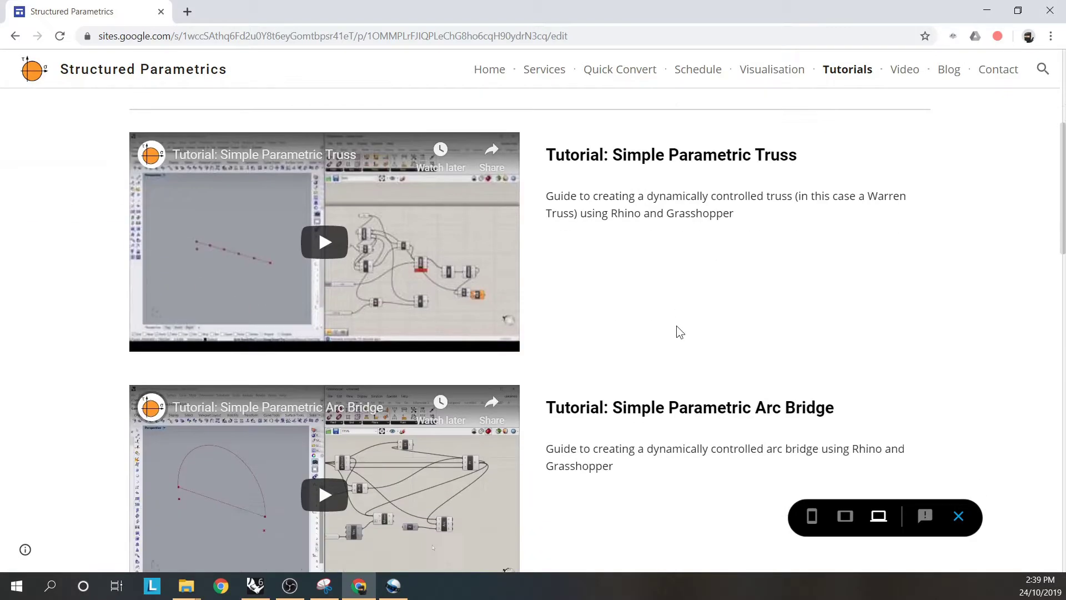
scroll(678, 326, "down", 12)
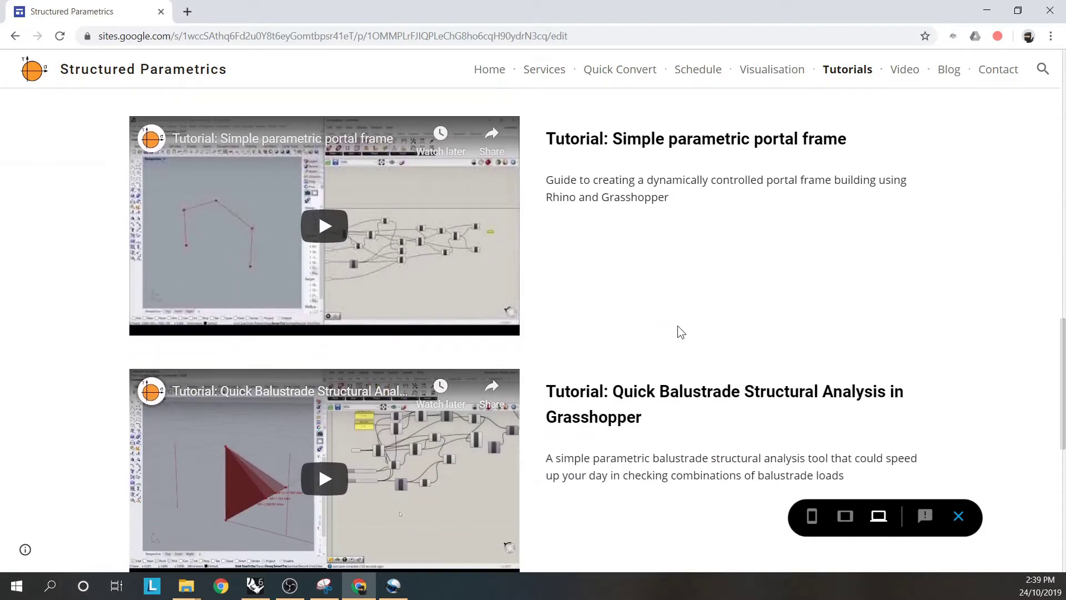
scroll(678, 325, "down", 3)
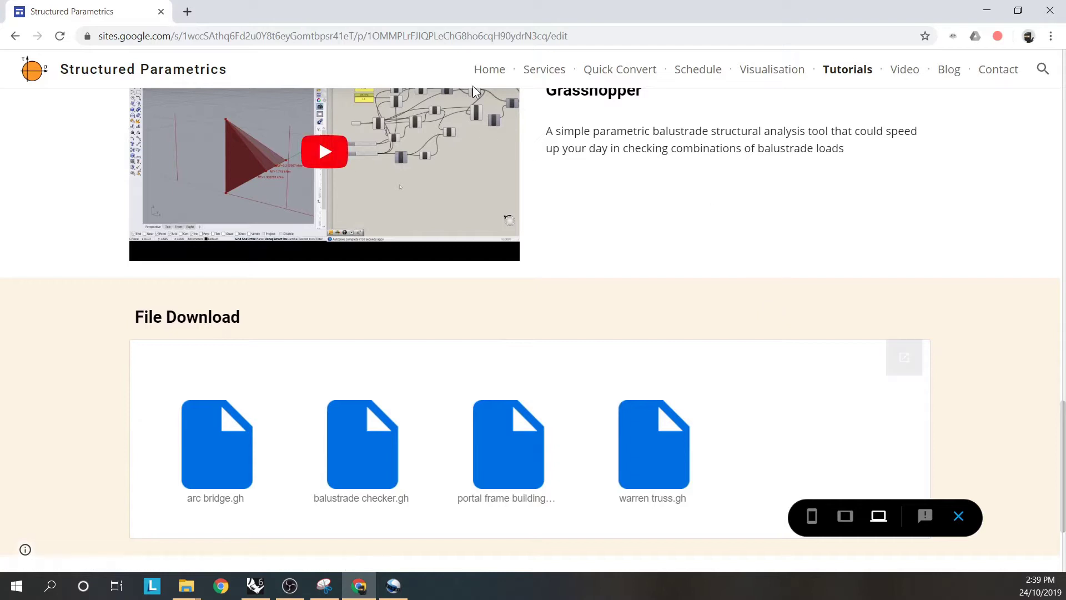
- Open the Structured Parametrics home page and review the building design services it describes
left_click(484, 72)
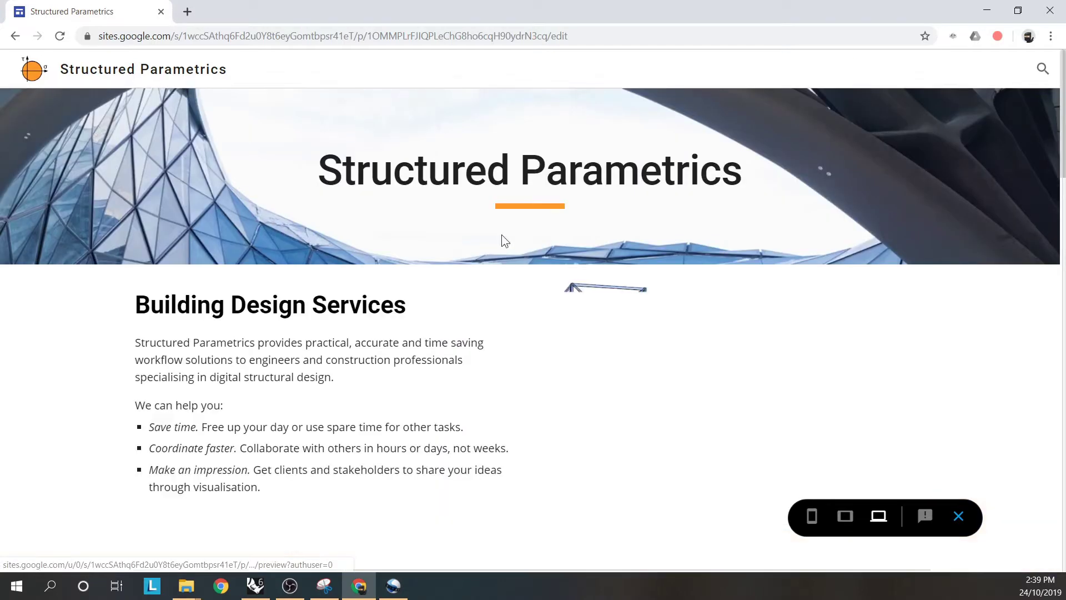
scroll(405, 370, "down", 7)
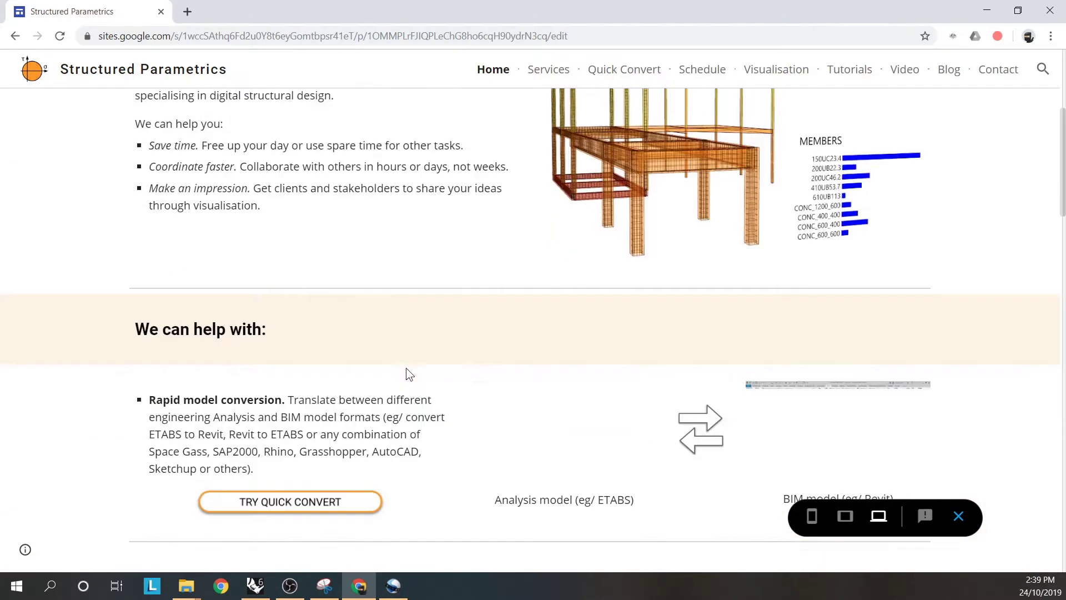
scroll(407, 375, "down", 7)
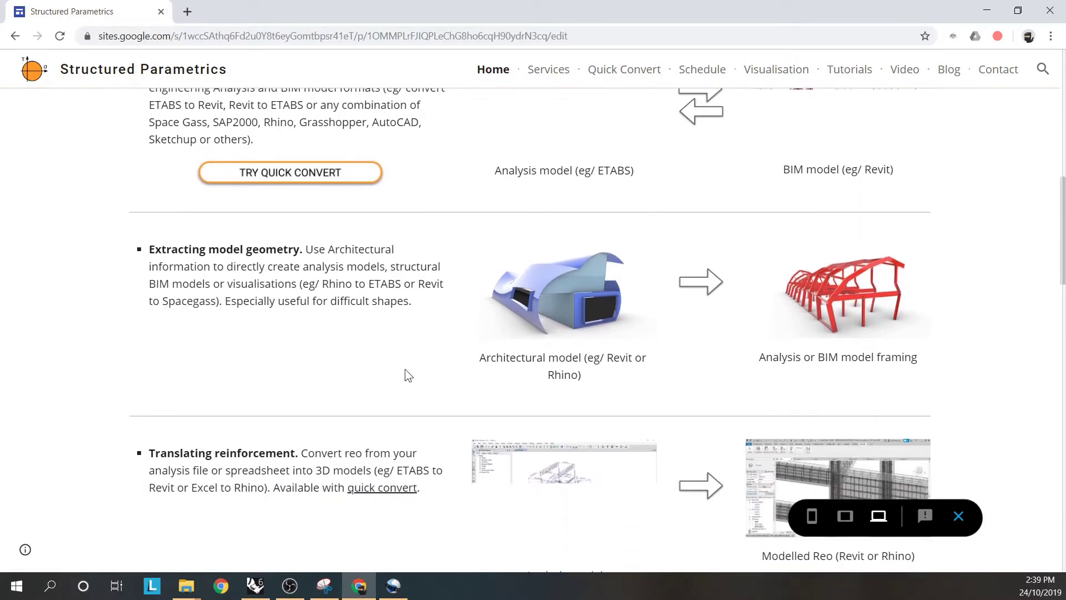
scroll(396, 368, "down", 2)
scroll(395, 368, "down", 3)
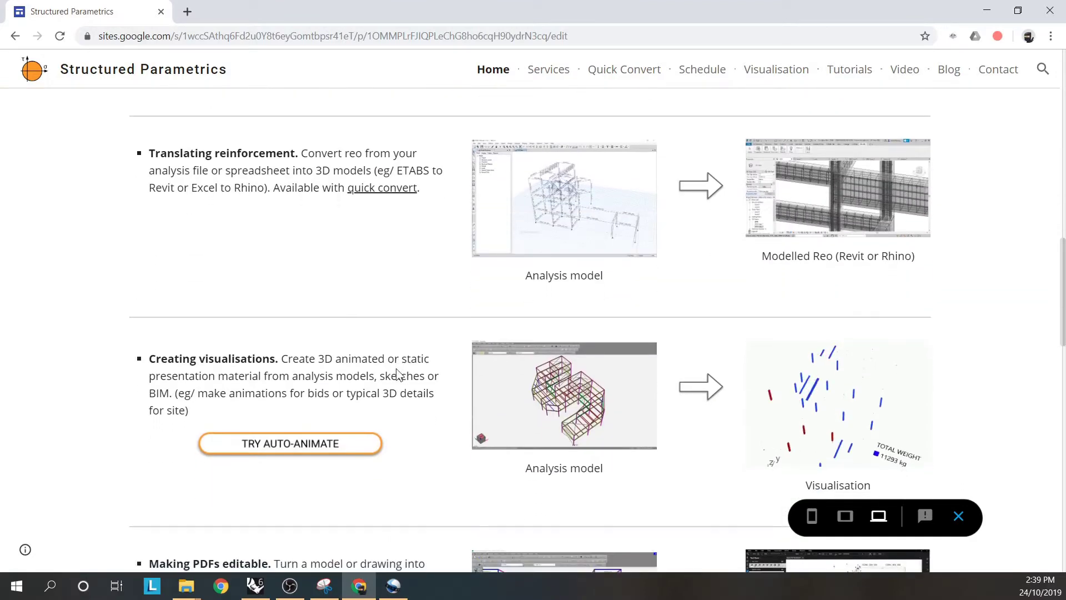
scroll(395, 366, "down", 1)
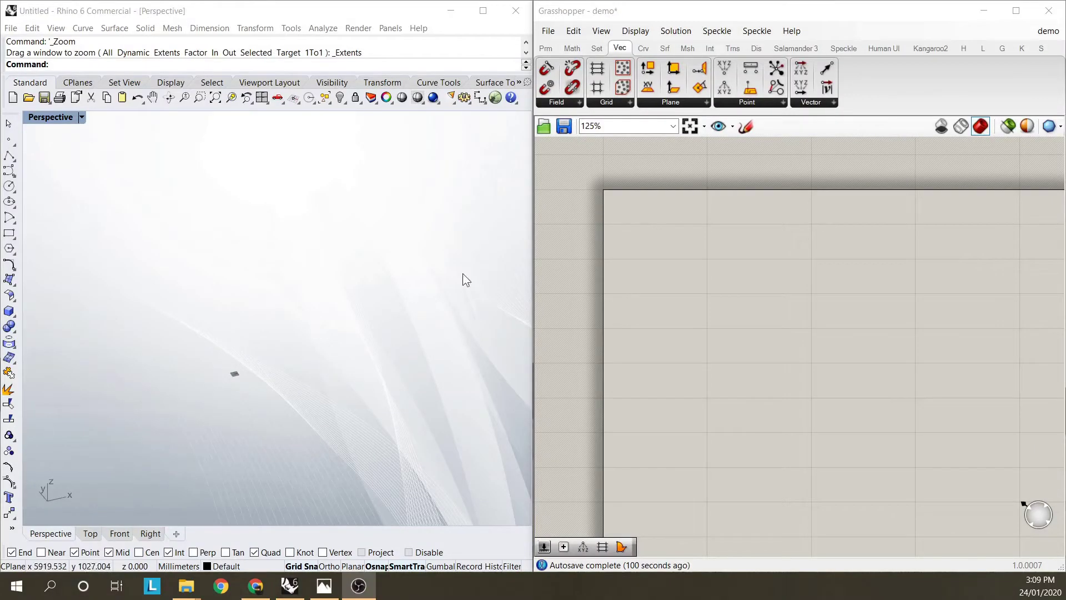
- Place a Rectangular grid component on the empty Grasshopper canvas
left_click(761, 310)
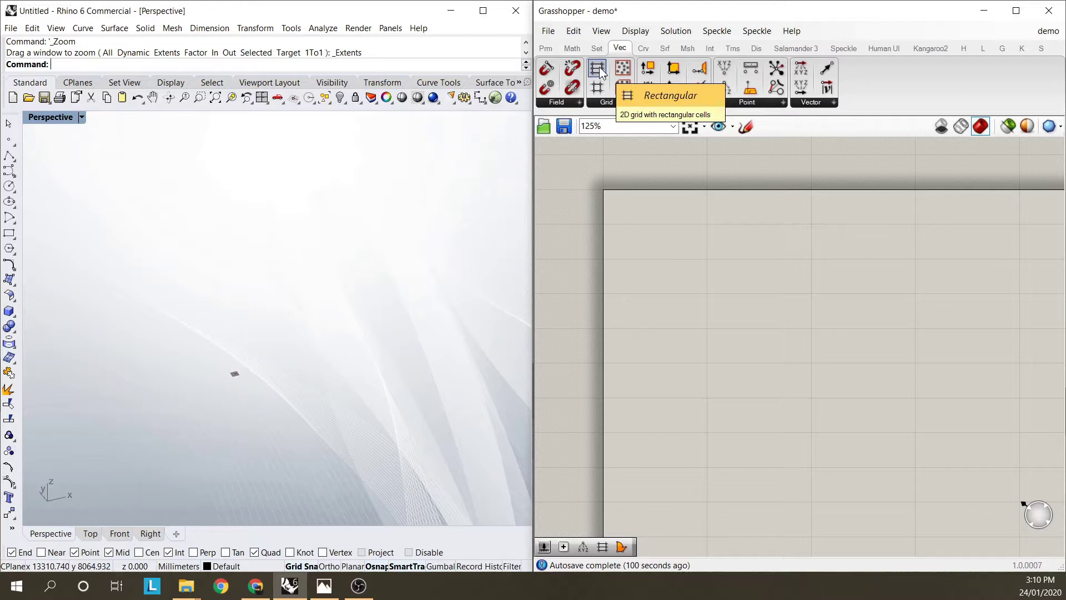
left_click_drag(599, 69, 858, 346)
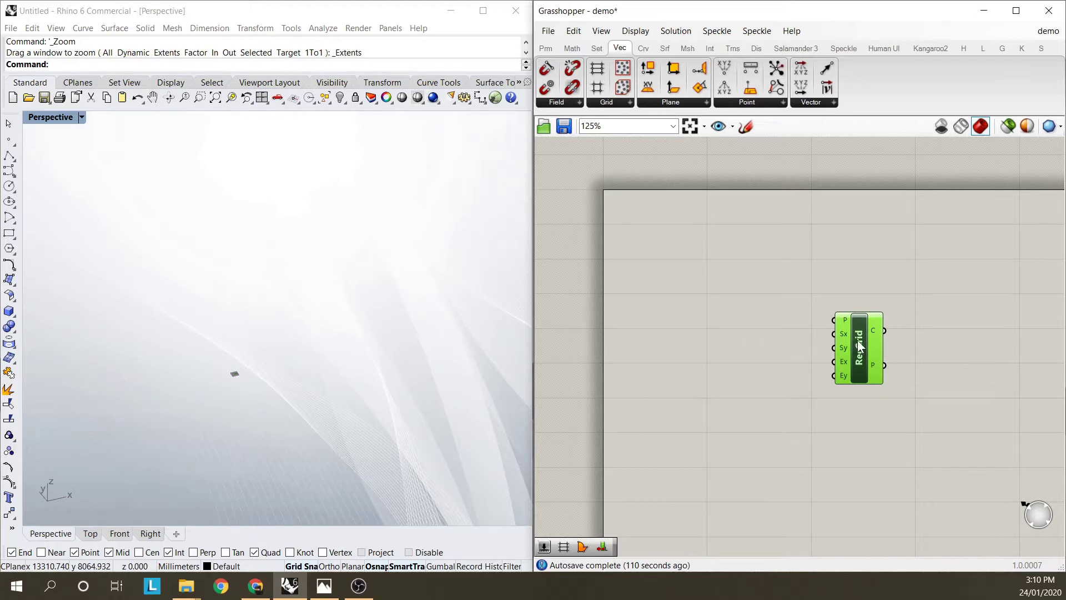
left_click_drag(860, 341, 871, 350)
- Add a Number Slider to the canvas beside the grid component
double_click(687, 324)
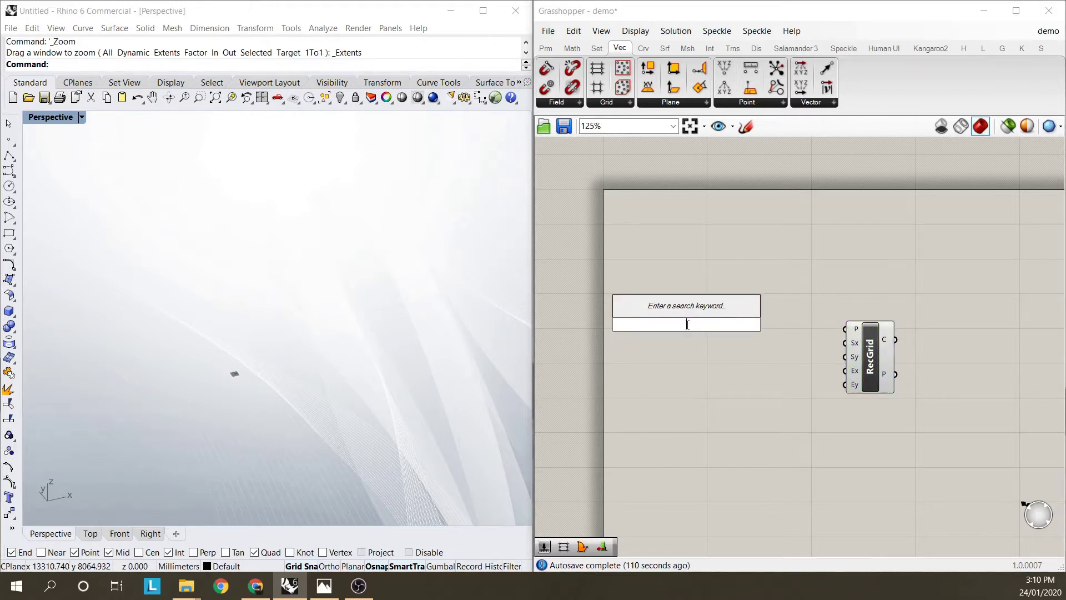
type("Sl")
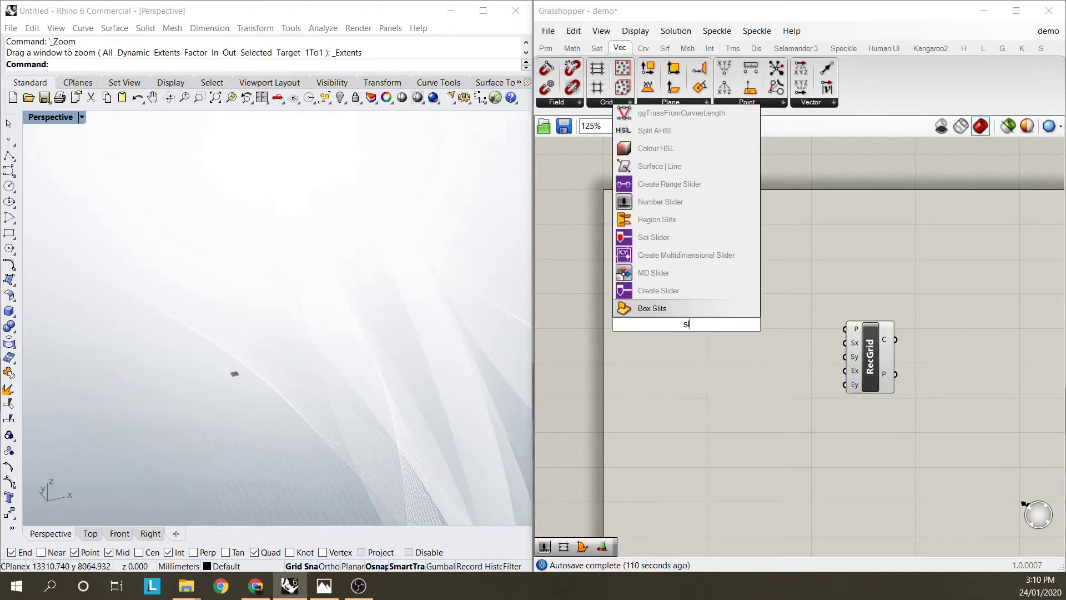
type("ider")
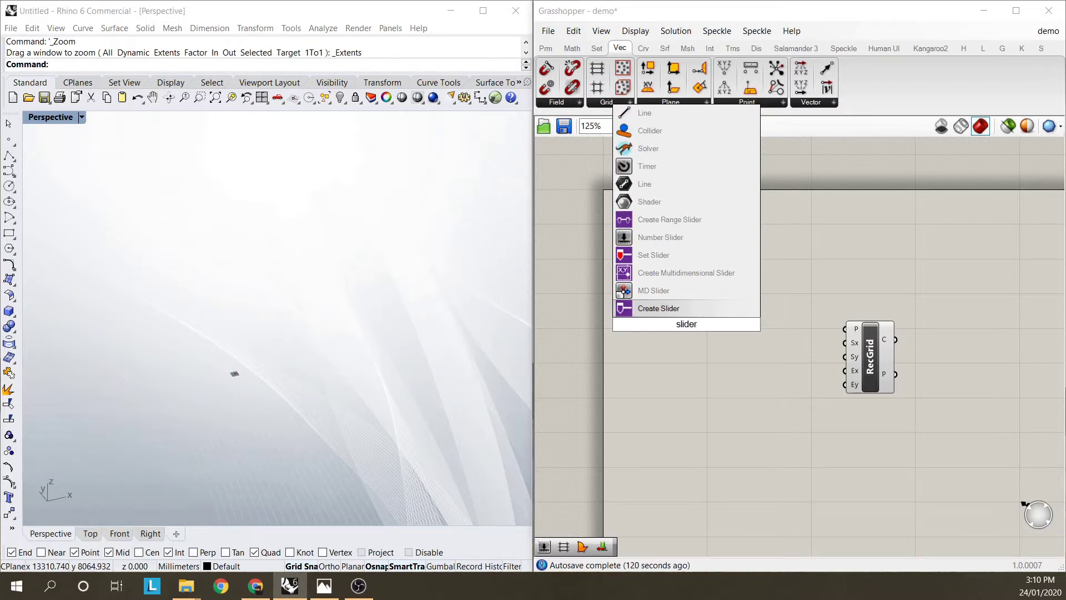
left_click(669, 237)
- Set the new slider's maximum to 10000 and connect it to the grid's Size X (Sx) input
double_click(645, 327)
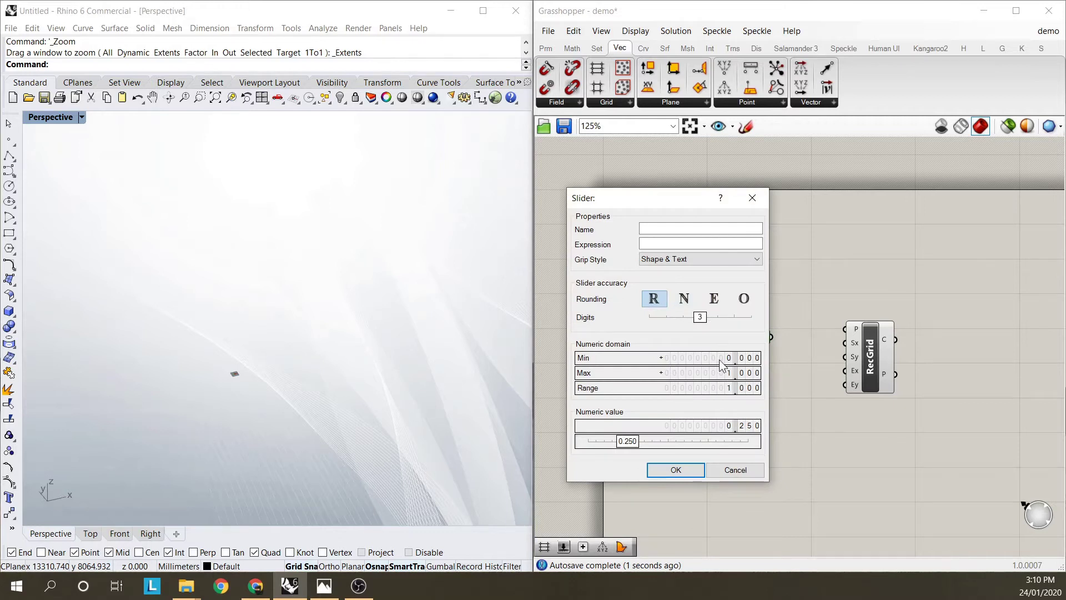
double_click(716, 373)
type("10000")
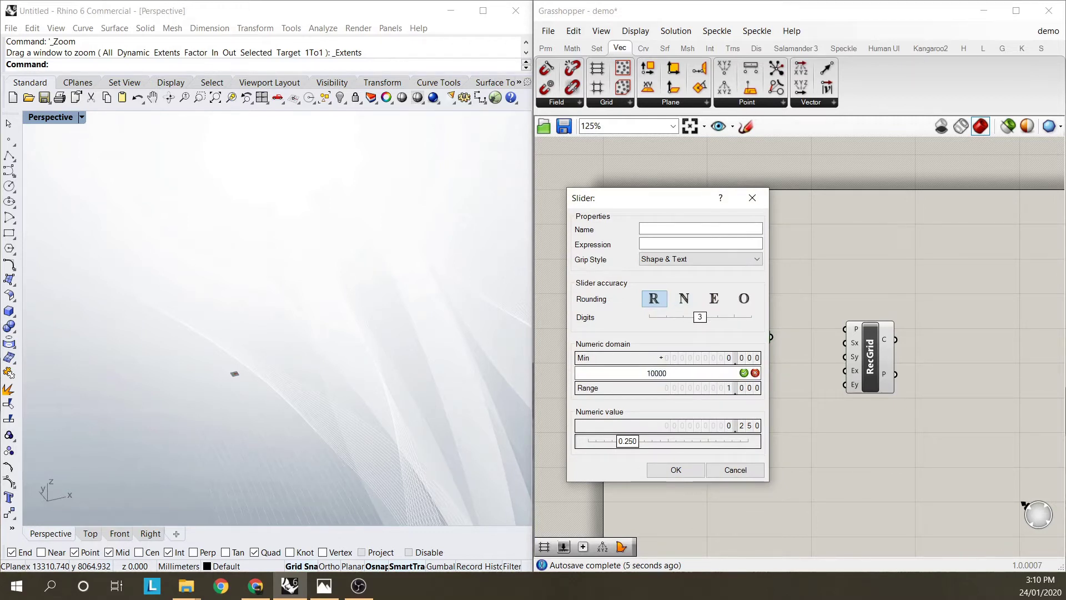
left_click(744, 371)
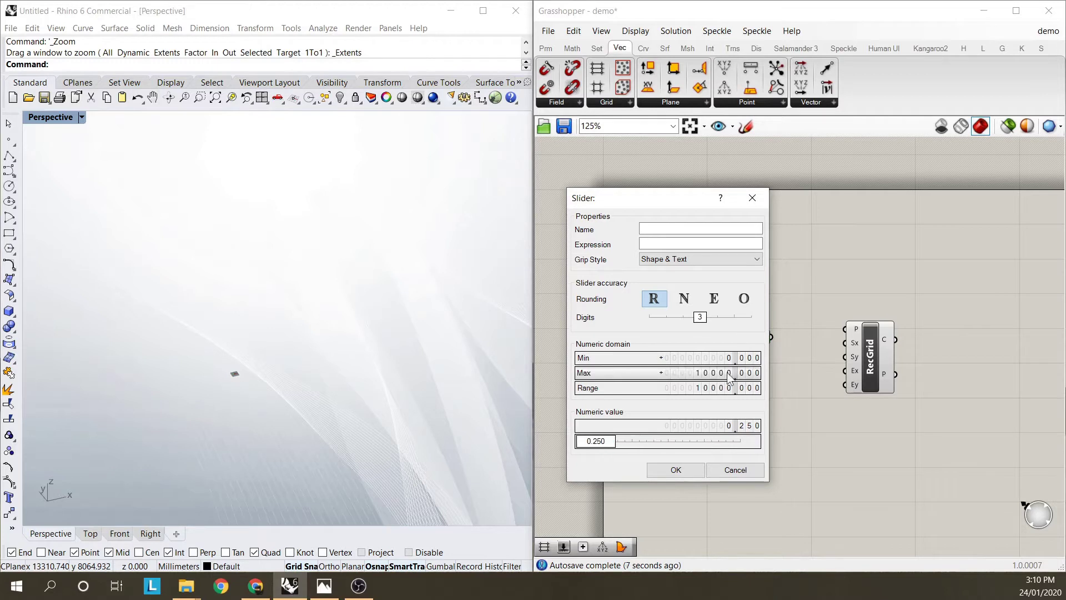
left_click(675, 470)
left_click_drag(772, 338, 846, 342)
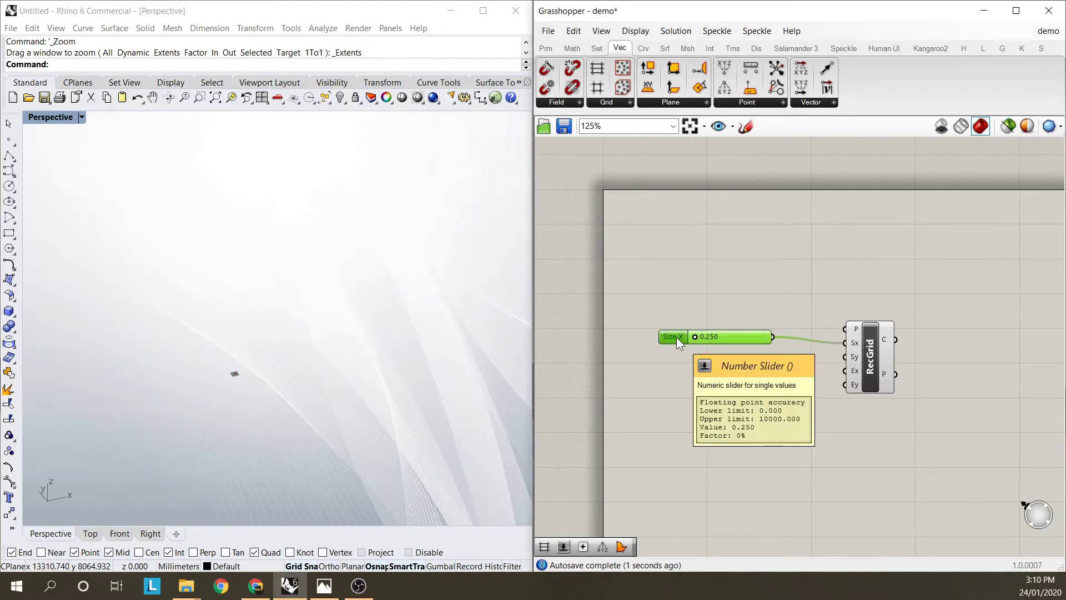
- Duplicate the Size X slider, connect the copy to the grid's Size Y (Sy) input and align it just below the original
key("ctrl+c")
key("ctrl+v")
left_click_drag(673, 343, 701, 355)
left_click_drag(780, 355, 846, 356)
left_click_drag(688, 356, 680, 361)
left_click(712, 309)
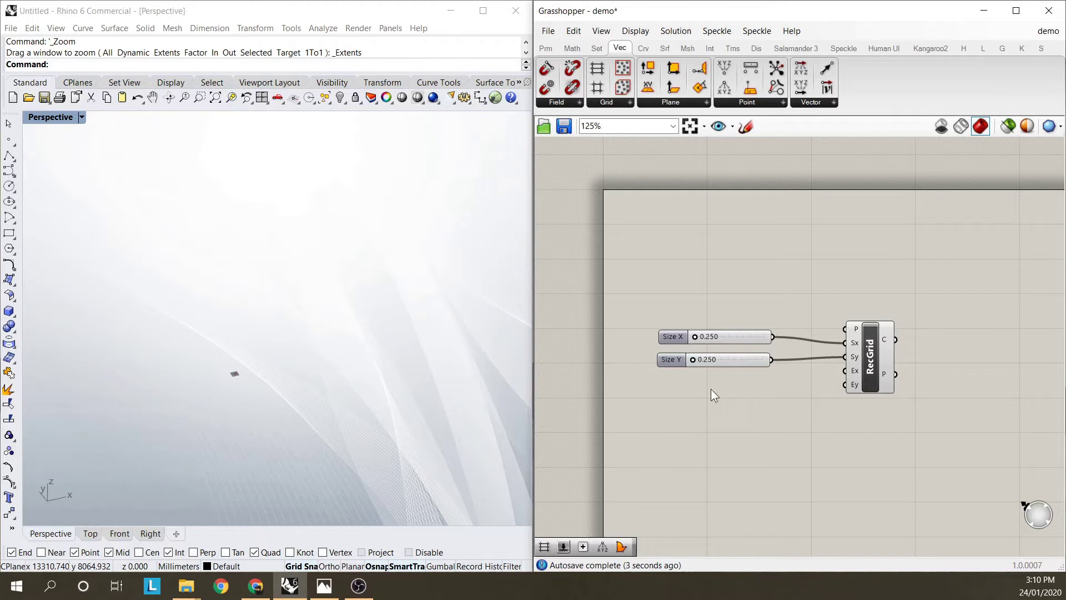
- Add a separate Number Slider below the Size Y slider for the grid's cell count
mouse_move(854, 376)
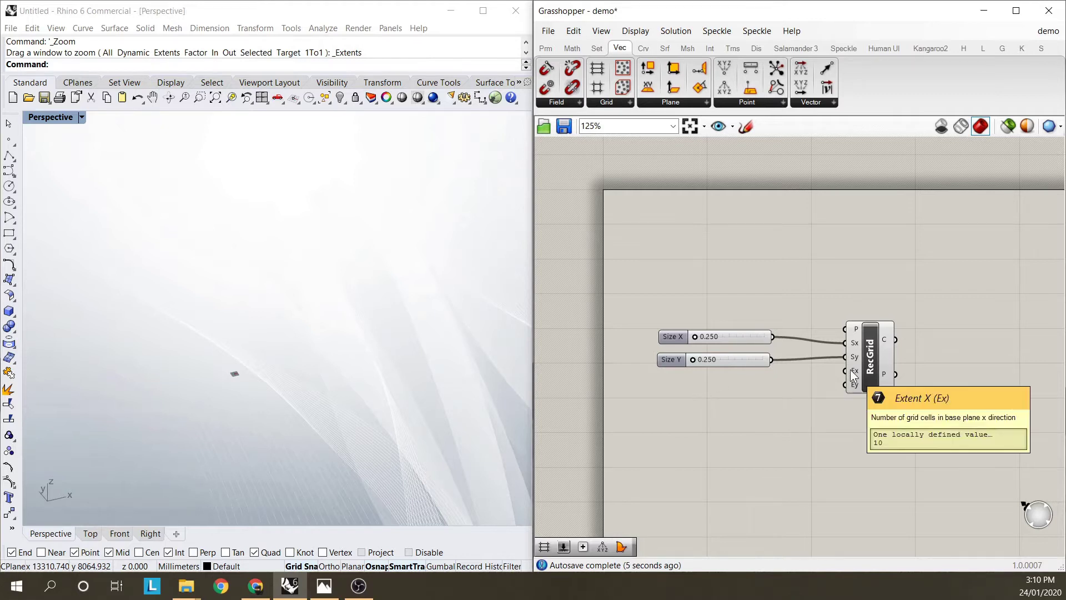
double_click(675, 383)
type("slider")
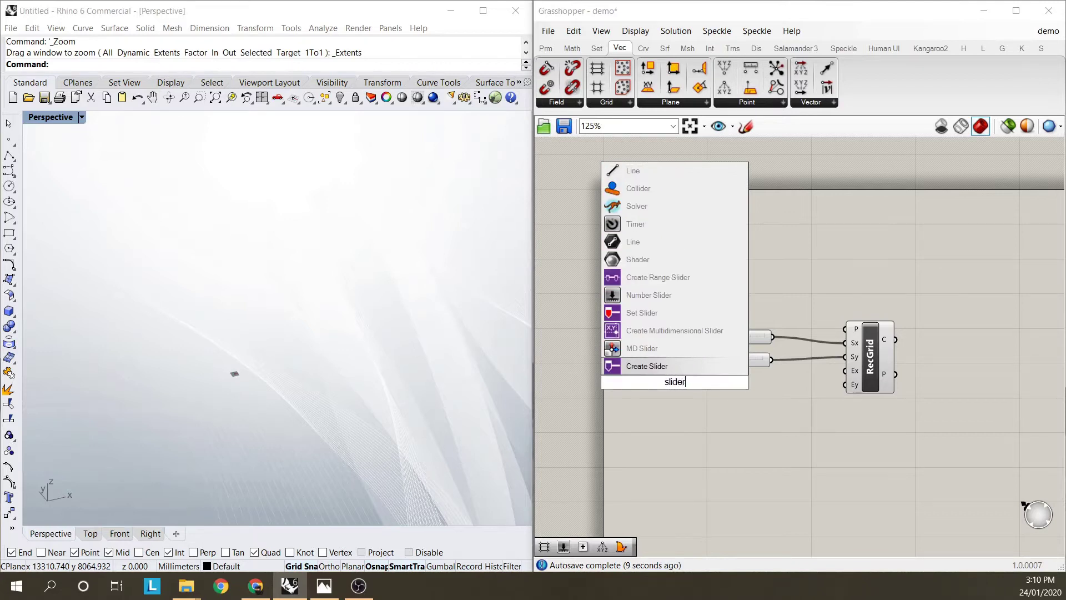
left_click(645, 295)
- Set the new slider to whole numbers with a maximum of 10 and connect it to the grid's Extent X (Ex) input
double_click(642, 385)
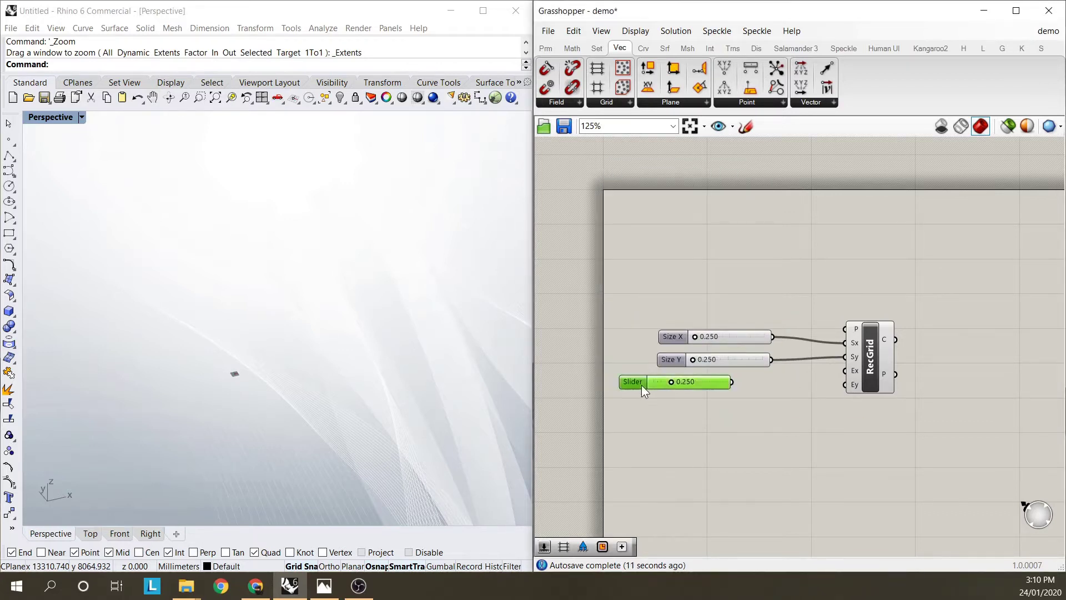
double_click(630, 420)
type("10")
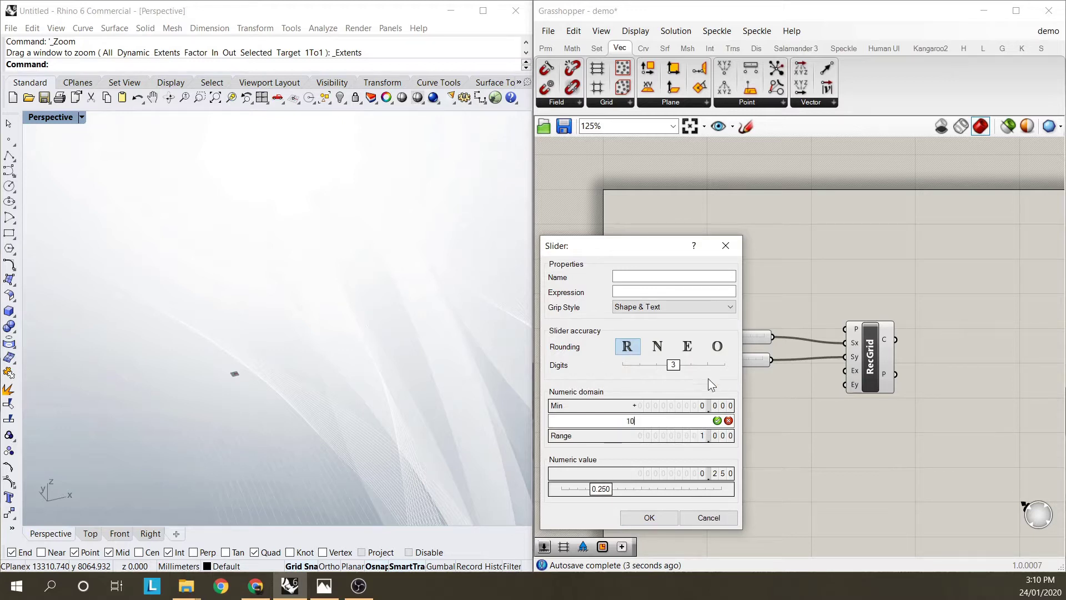
left_click(657, 346)
left_click(650, 517)
left_click_drag(732, 382, 845, 370)
- Duplicate the Extent X slider below itself and connect the copy to the grid's Extent Y (Ey) input
left_click_drag(641, 384, 671, 411)
left_click(662, 388)
left_click_drag(777, 405, 845, 384)
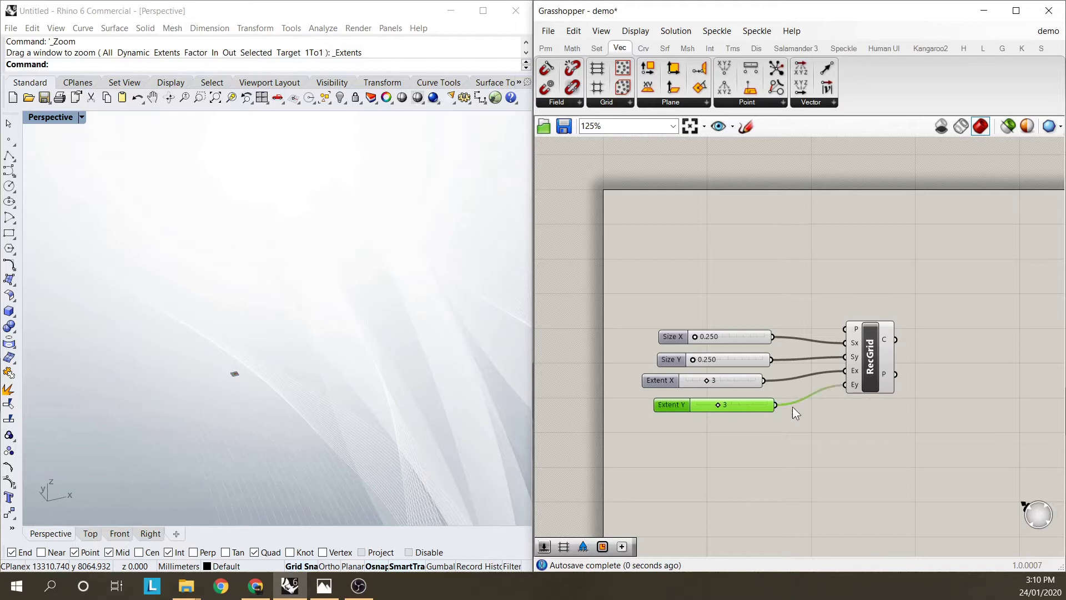
- Select the grid component and examine its preview around the origin in the perspective viewport
left_click(272, 349)
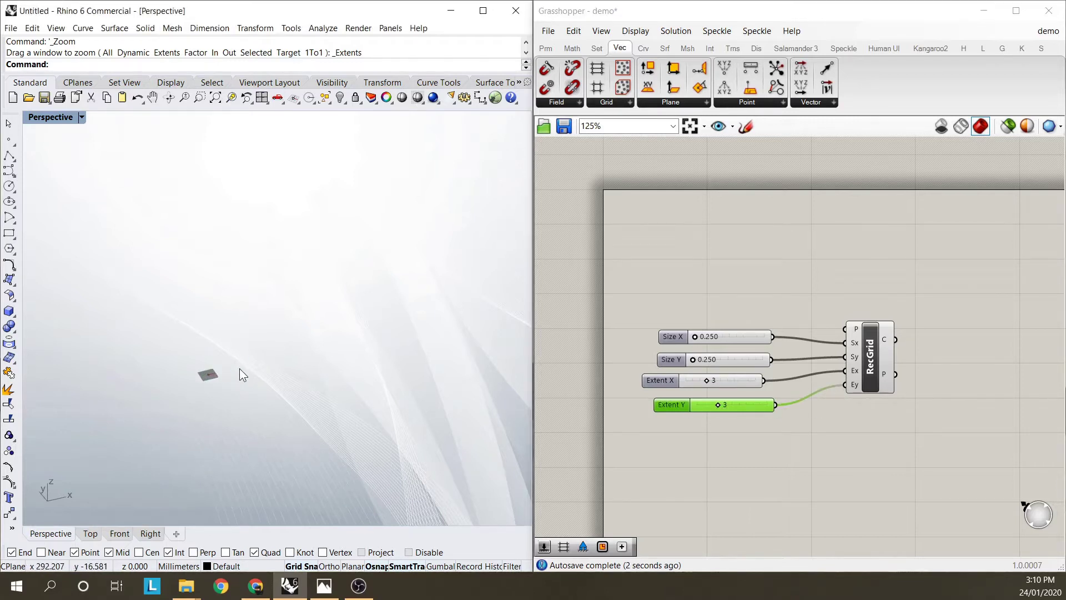
middle_click(239, 368)
left_click(254, 364)
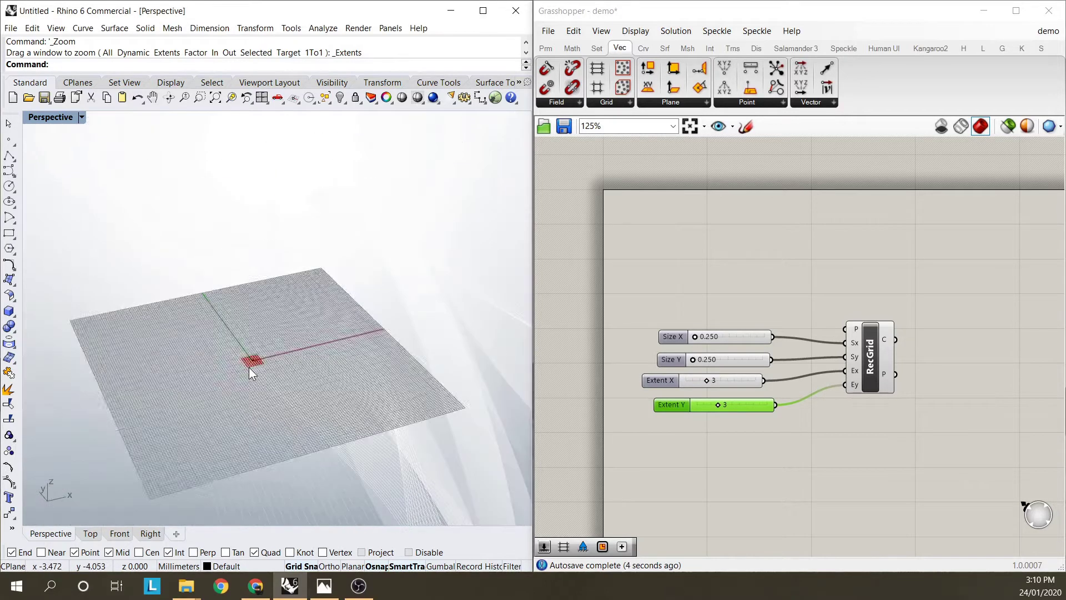
left_click(870, 365)
scroll(266, 365, "up", 3)
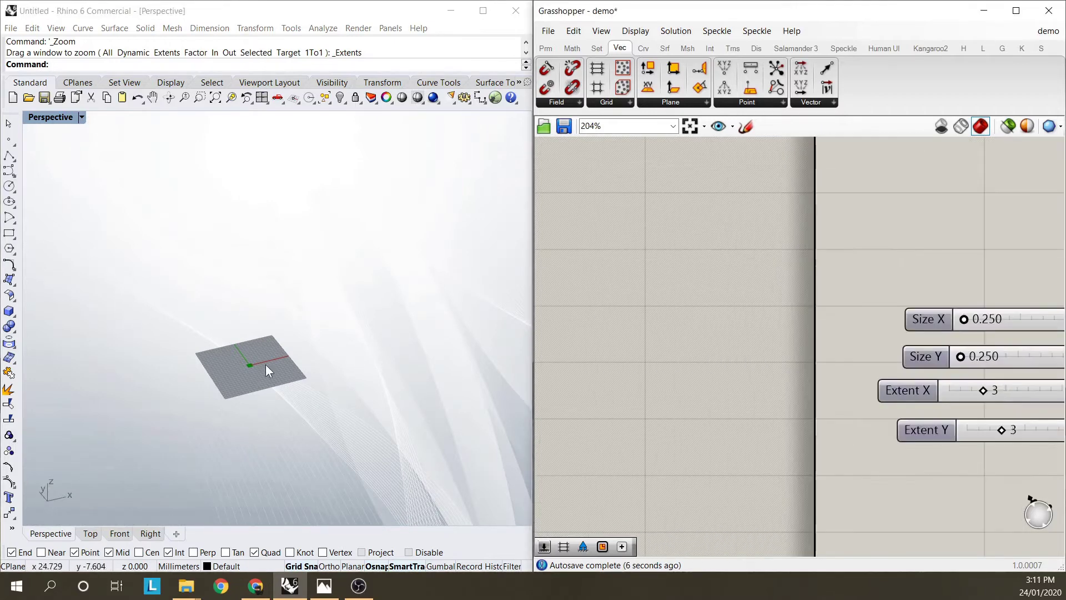
left_click(253, 369)
scroll(239, 361, "up", 5)
scroll(234, 361, "up", 3)
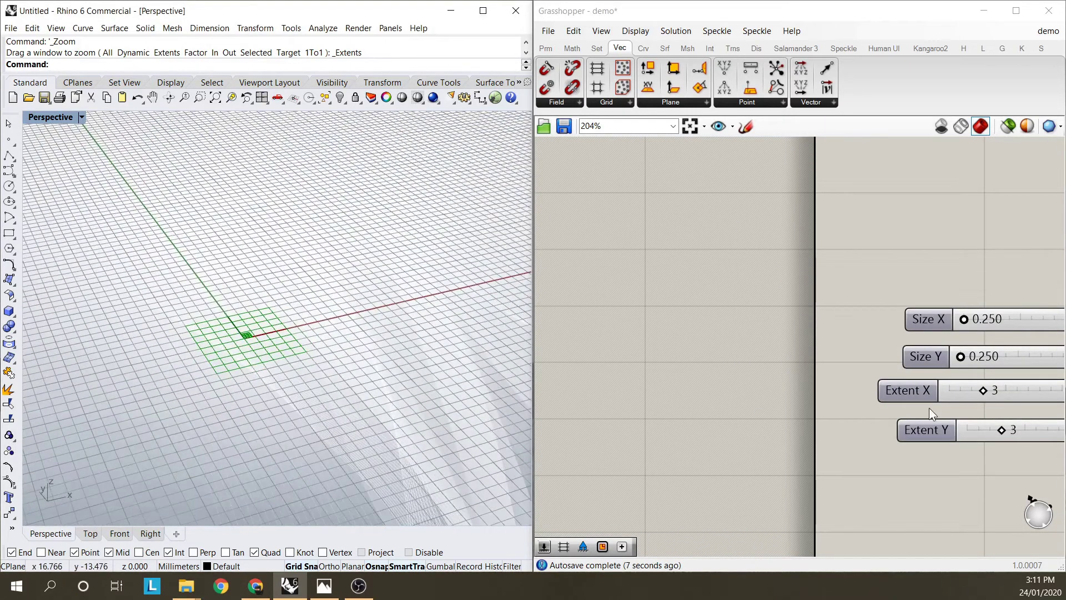
- Raise the Size X slider to about 7271
left_click(841, 323)
scroll(776, 416, "down", 5)
scroll(774, 408, "up", 5)
double_click(641, 312)
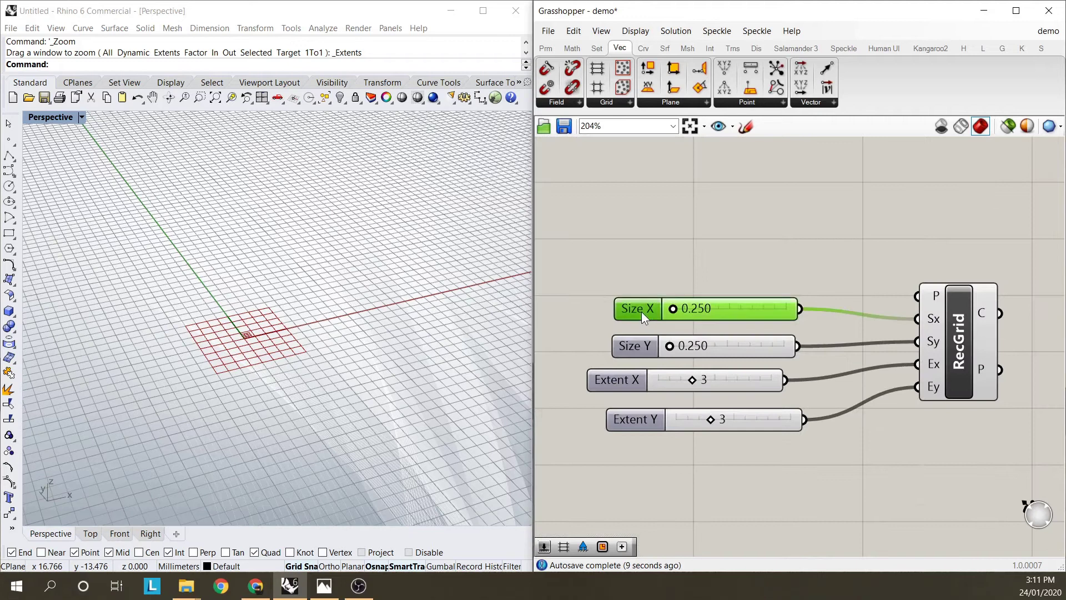
left_click(663, 444)
left_click_drag(673, 309, 756, 309)
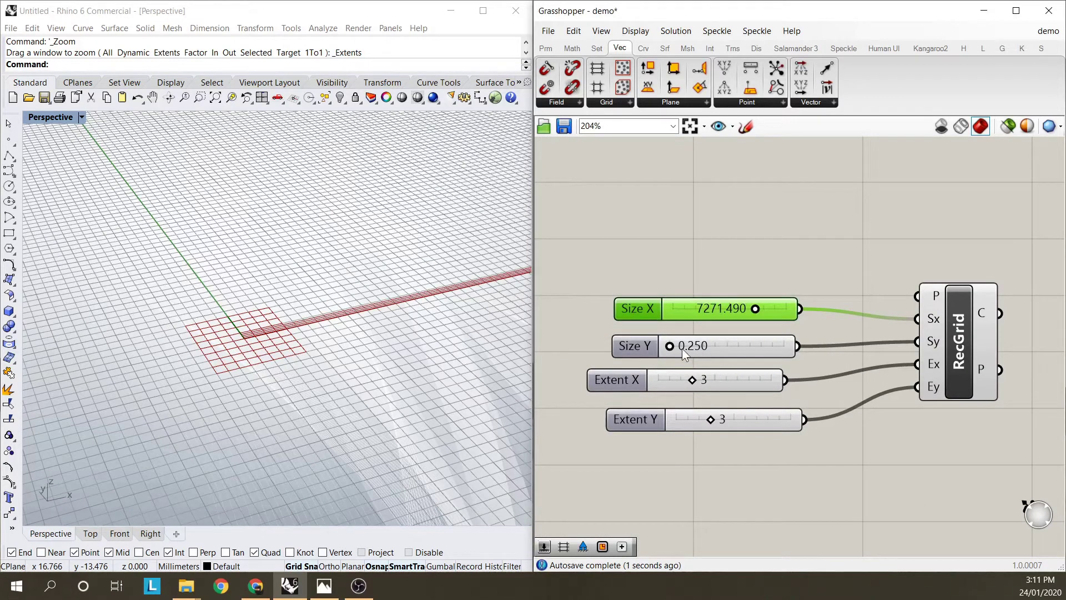
- Raise the Size Y slider to about 4427
left_click_drag(673, 348, 724, 345)
scroll(633, 310, "down", 3)
scroll(222, 366, "down", 5)
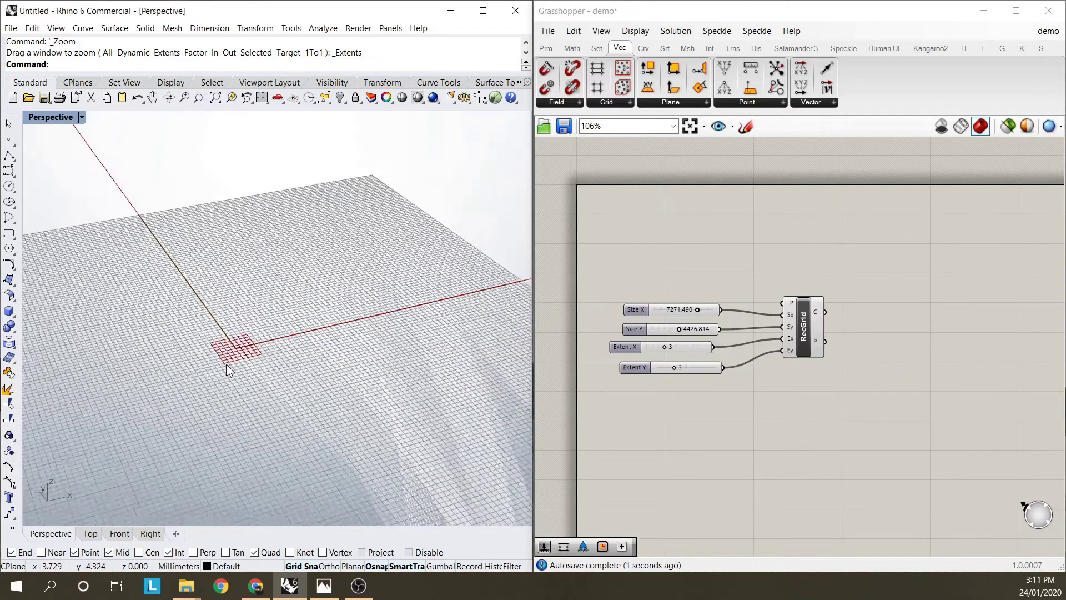
scroll(171, 383, "up", 6)
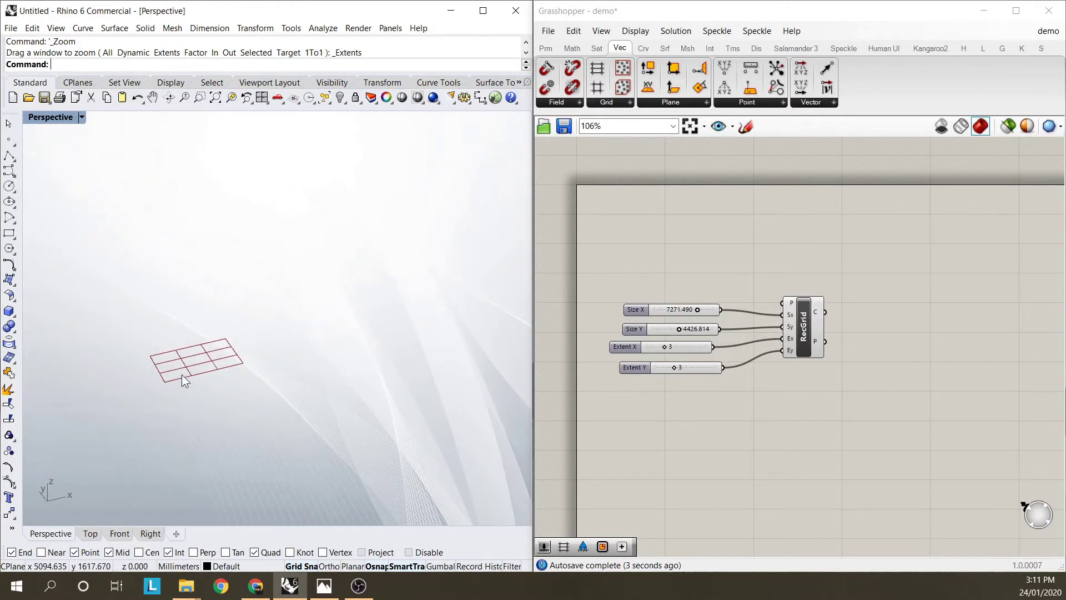
scroll(181, 374, "up", 2)
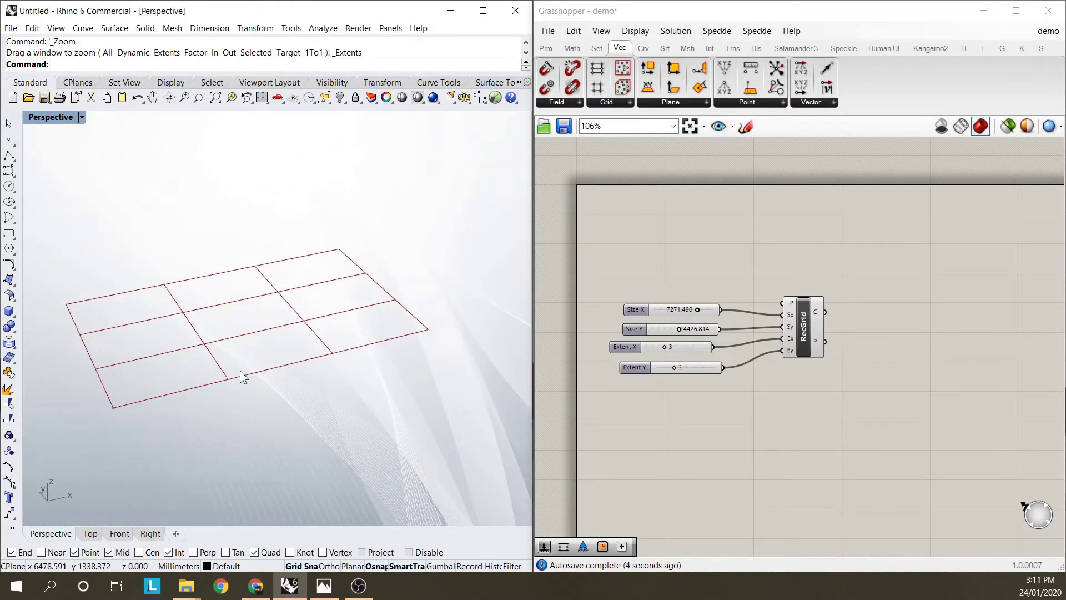
- Set the Size X slider to exactly 6000 and the Size Y slider to exactly 5000
scroll(693, 296, "up", 3)
double_click(684, 307)
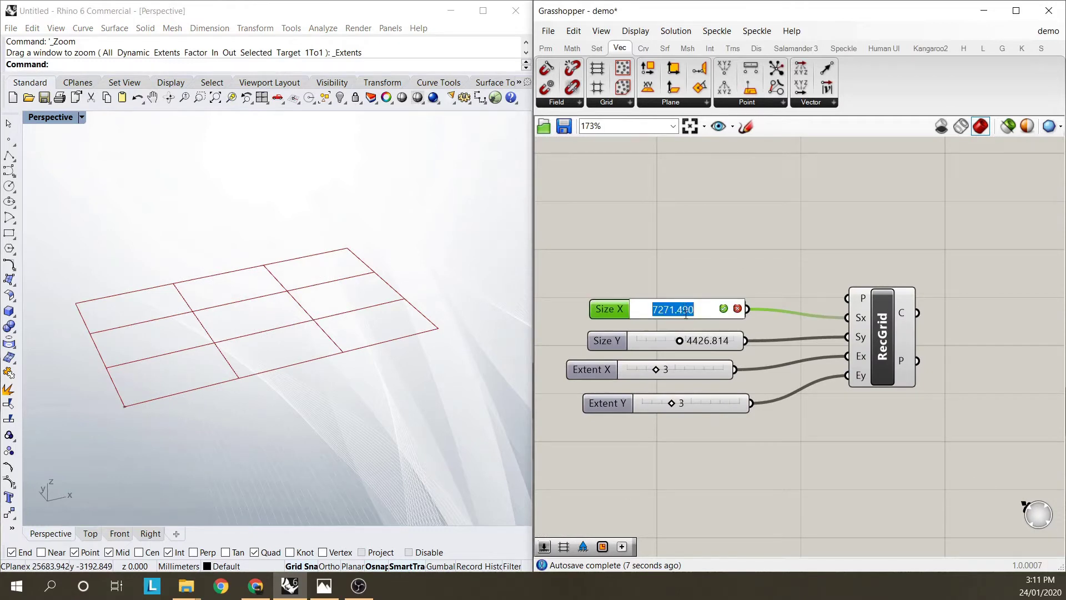
type("6000")
key("Return")
double_click(685, 341)
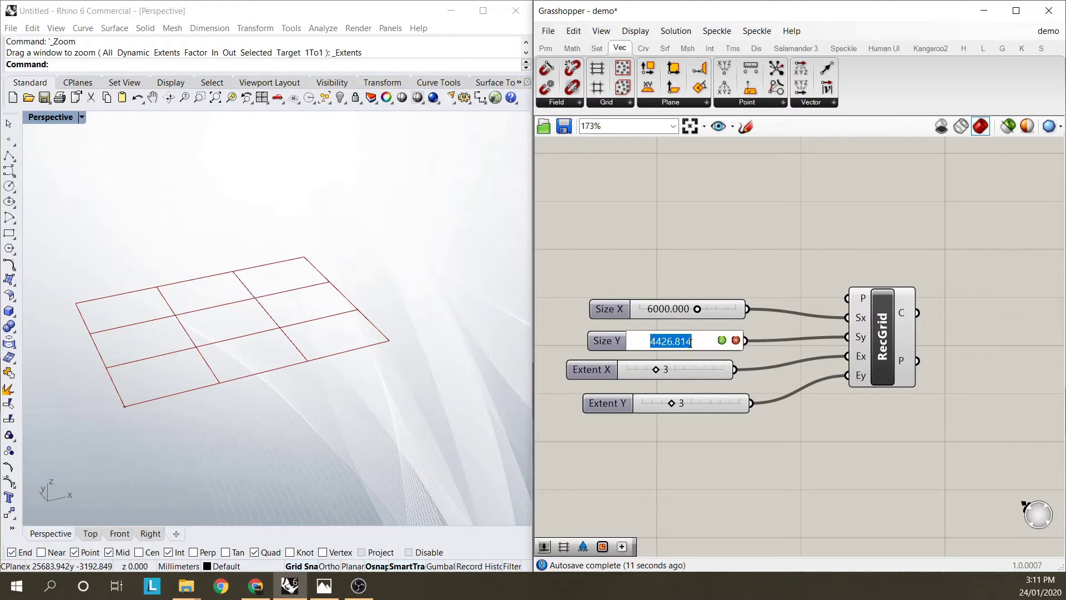
type("5000")
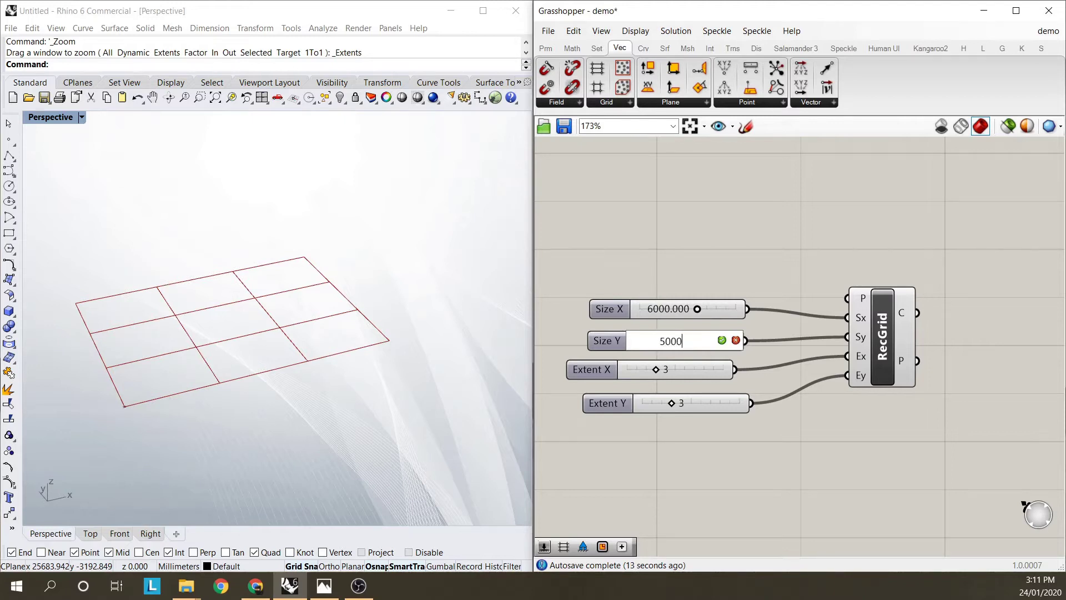
left_click(720, 342)
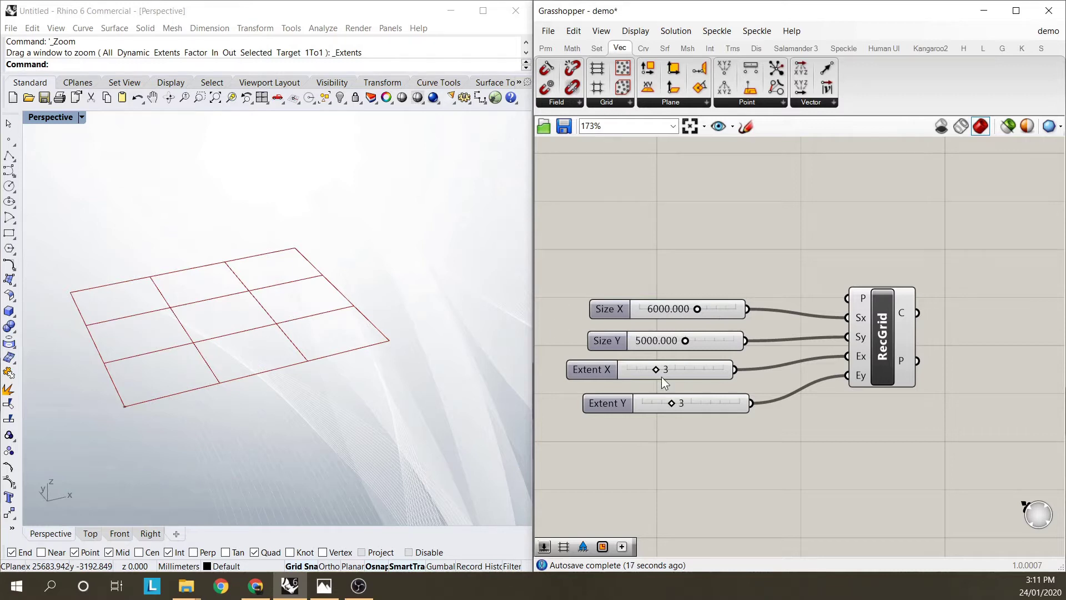
- Set the Extent X slider to 5 and the Extent Y slider to 4
left_click_drag(657, 369, 672, 366)
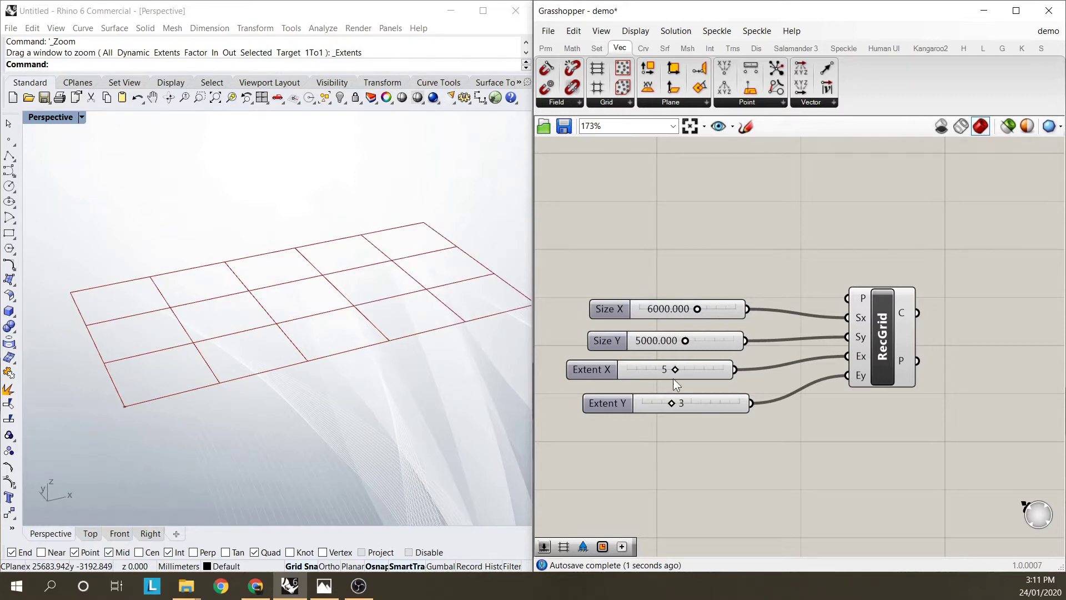
left_click_drag(678, 402, 681, 402)
left_click(385, 335)
scroll(384, 342, "down", 3)
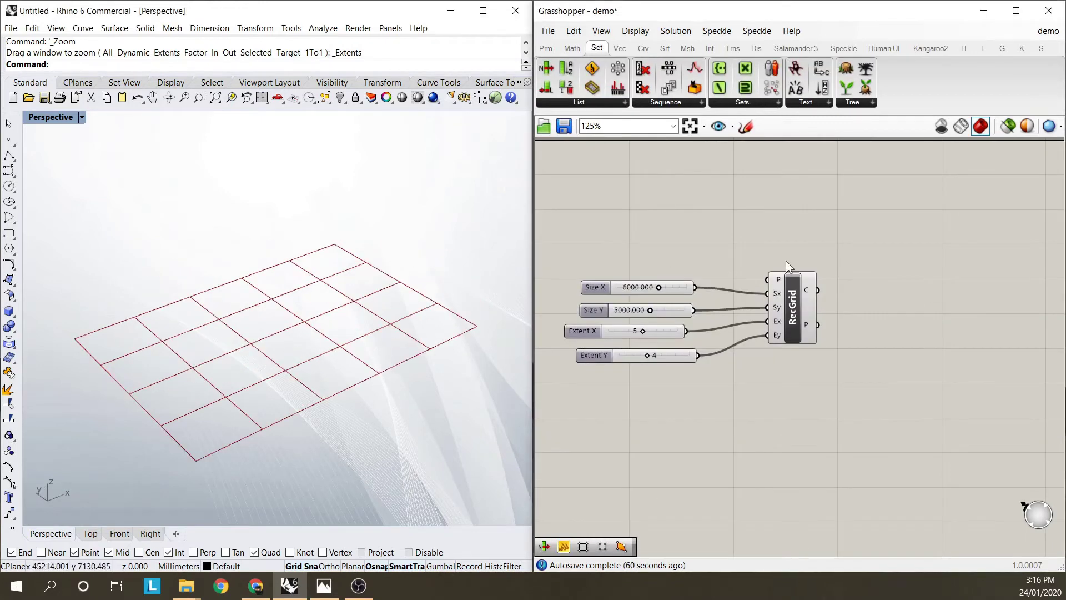
- Place a Polygon Center component above the grid component and feed its polyline input from the grid's cell output (C)
left_click(785, 261)
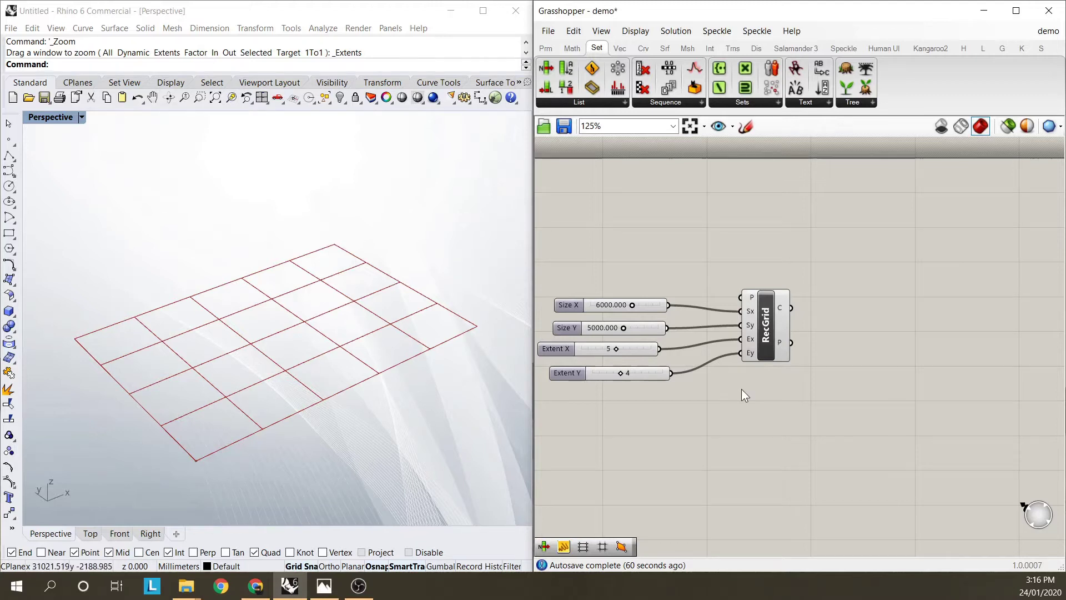
mouse_move(784, 308)
left_click(640, 49)
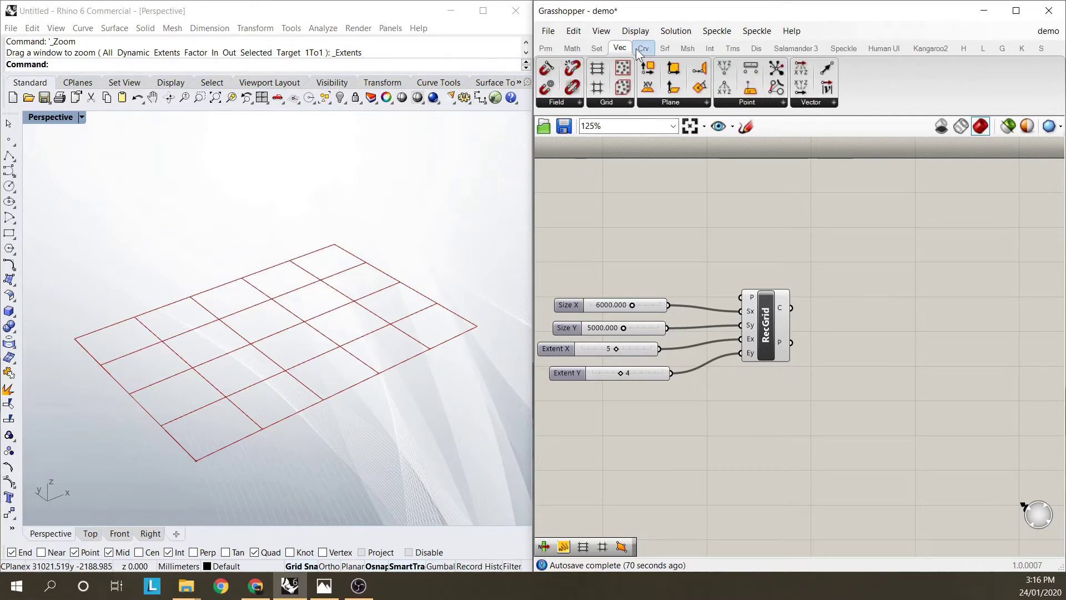
left_click_drag(617, 87, 865, 227)
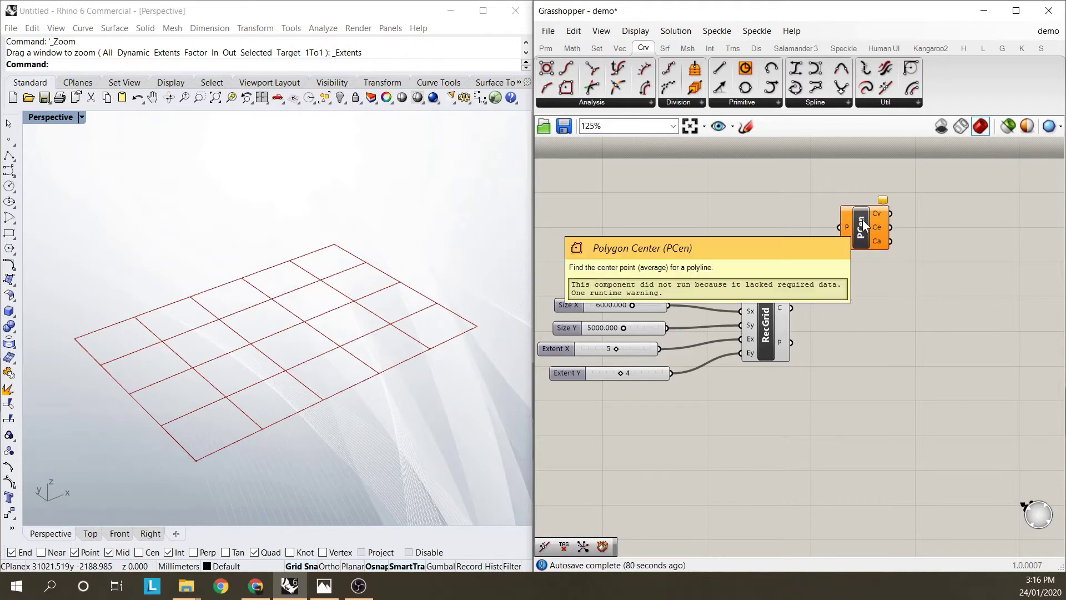
left_click_drag(794, 310, 853, 251)
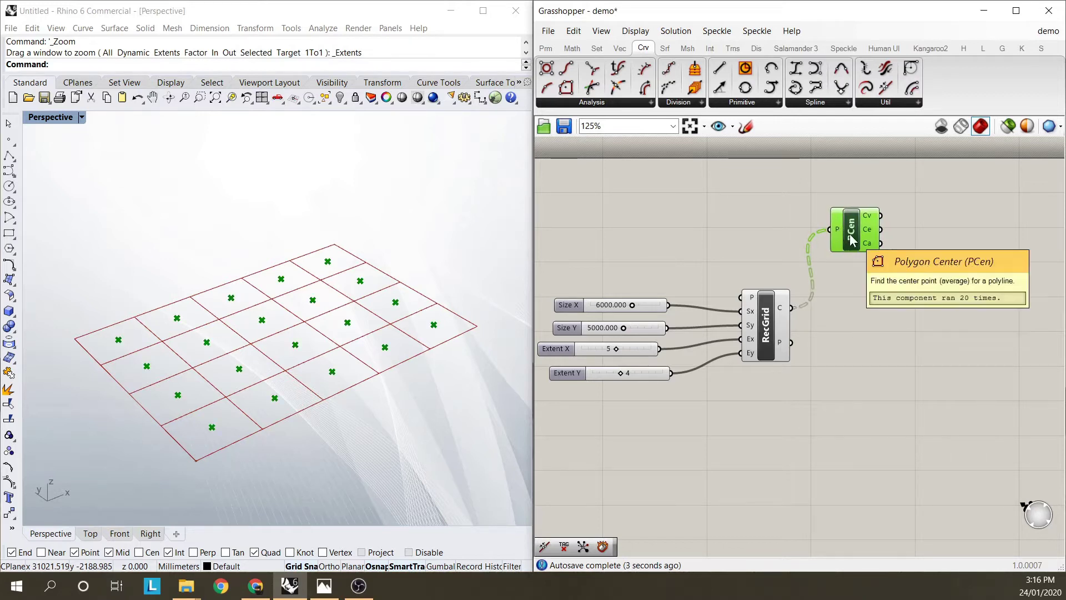
- Flatten the Polygon Center's P input and shift the component slightly up and to the right
right_click(838, 228)
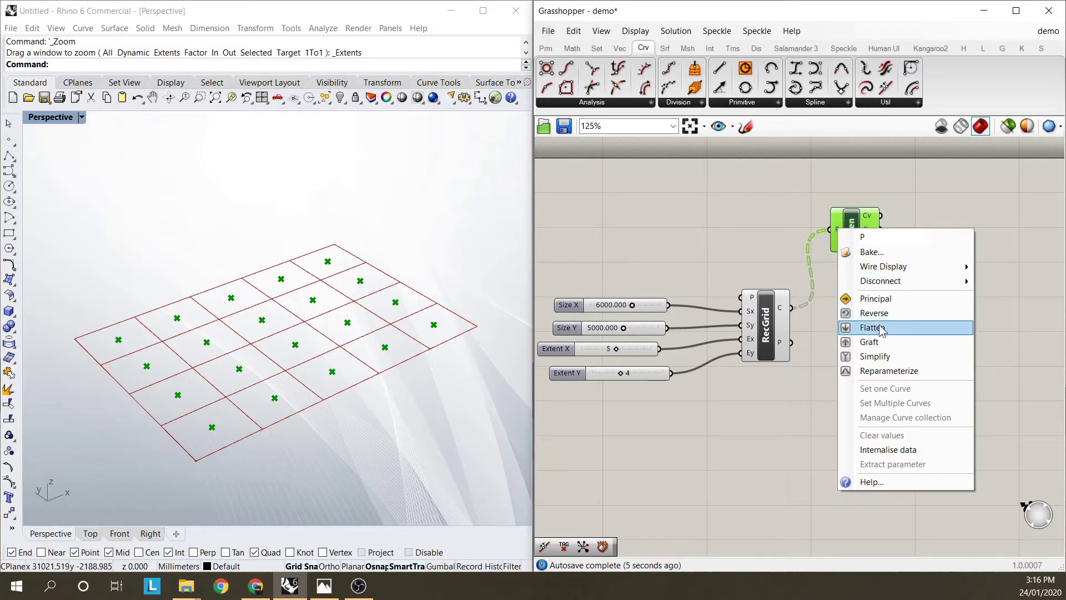
left_click(883, 326)
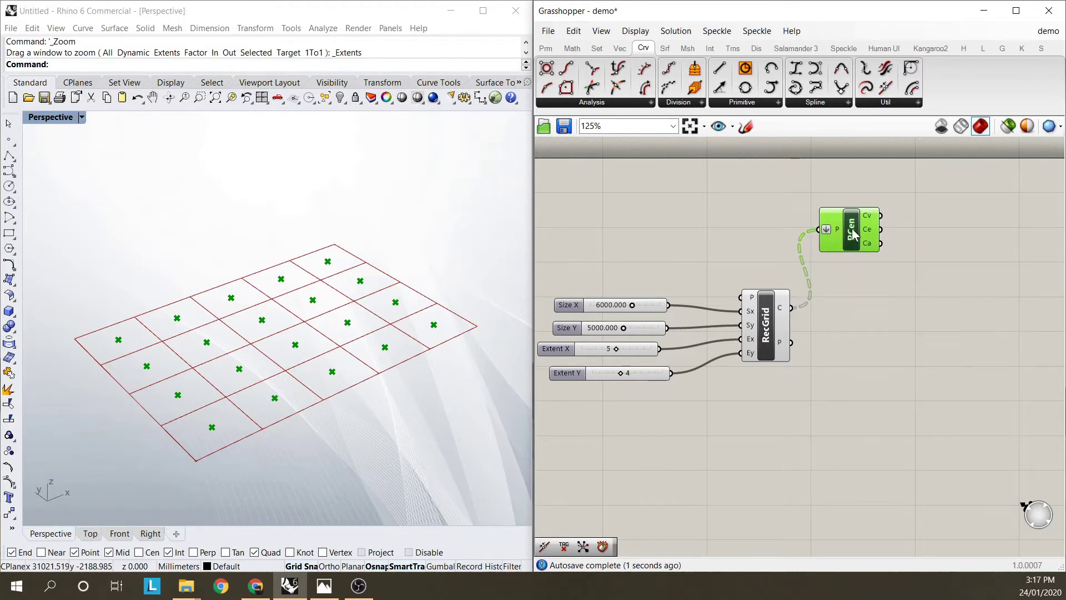
left_click_drag(837, 228, 849, 223)
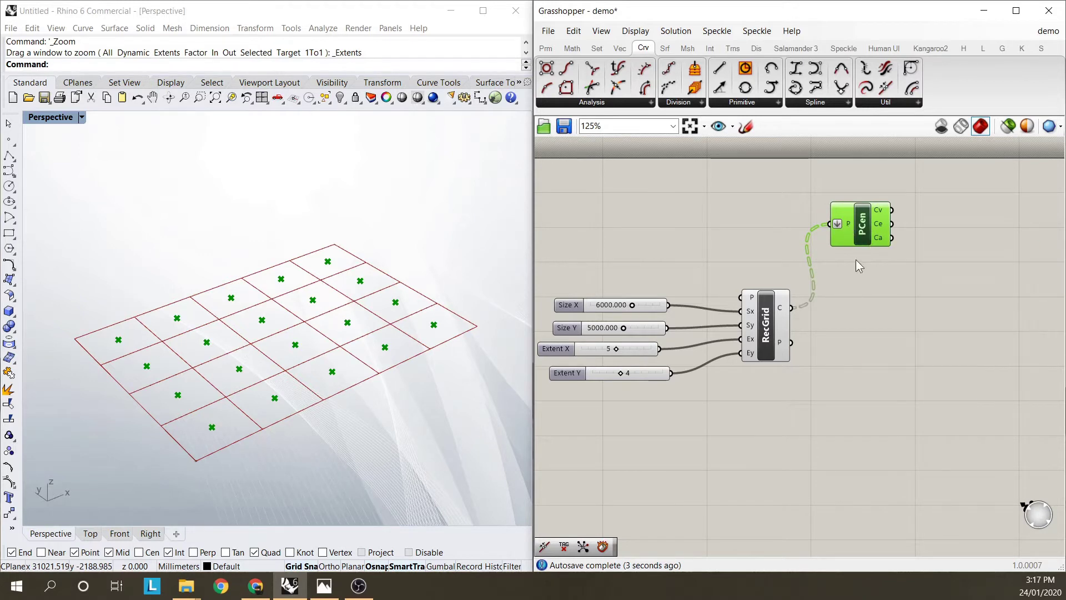
left_click(879, 269)
- Add a Text Tag component beside Polygon Center, connect the Cv output to its location input (L), and align the two components
scroll(873, 262, "down", 2)
scroll(867, 256, "up", 1)
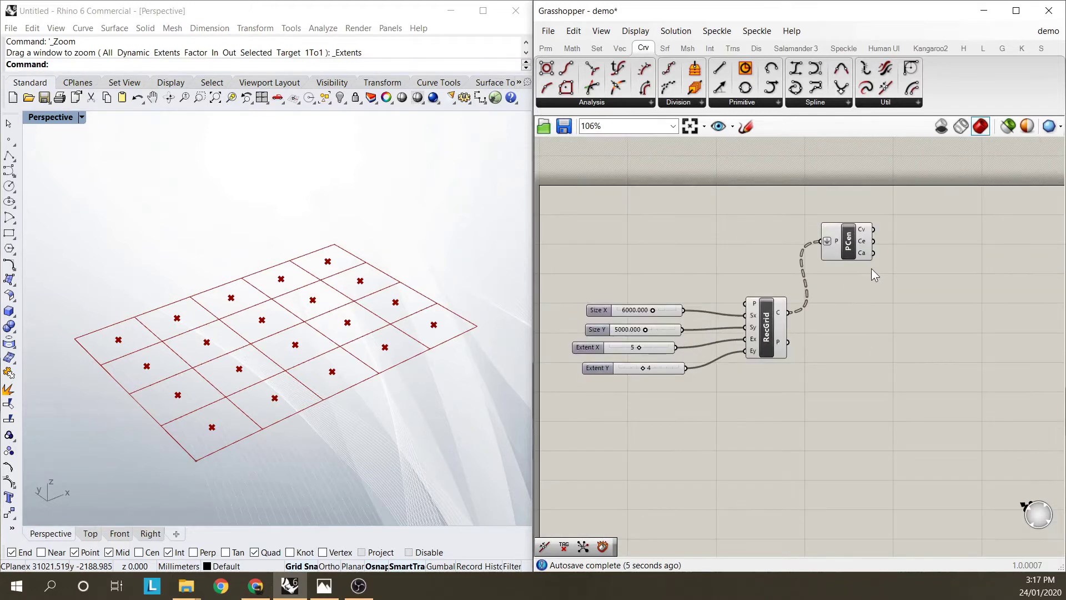
double_click(915, 264)
type("tag")
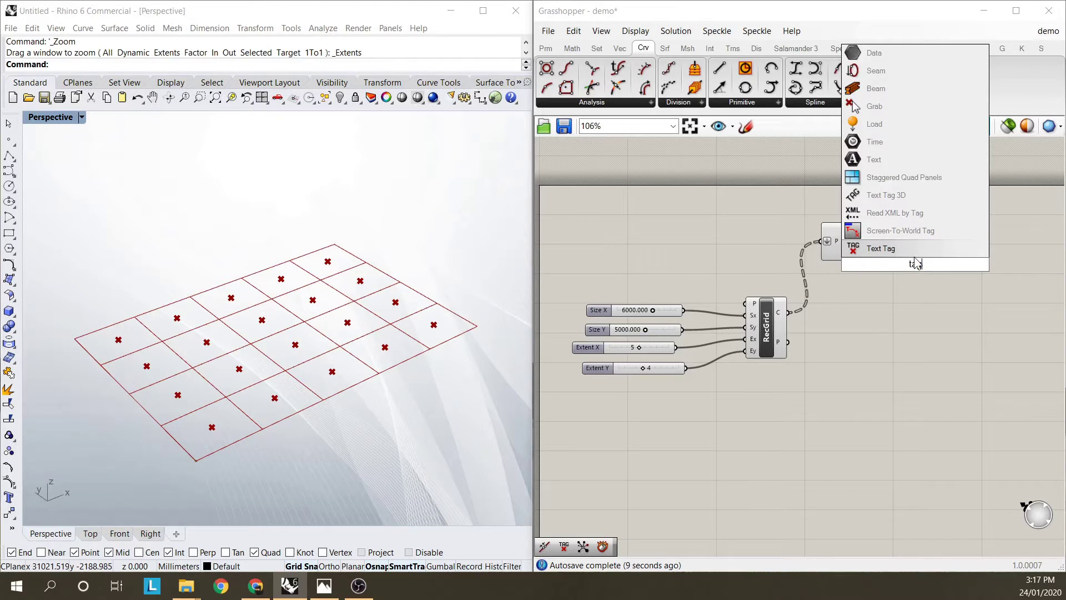
key("Return")
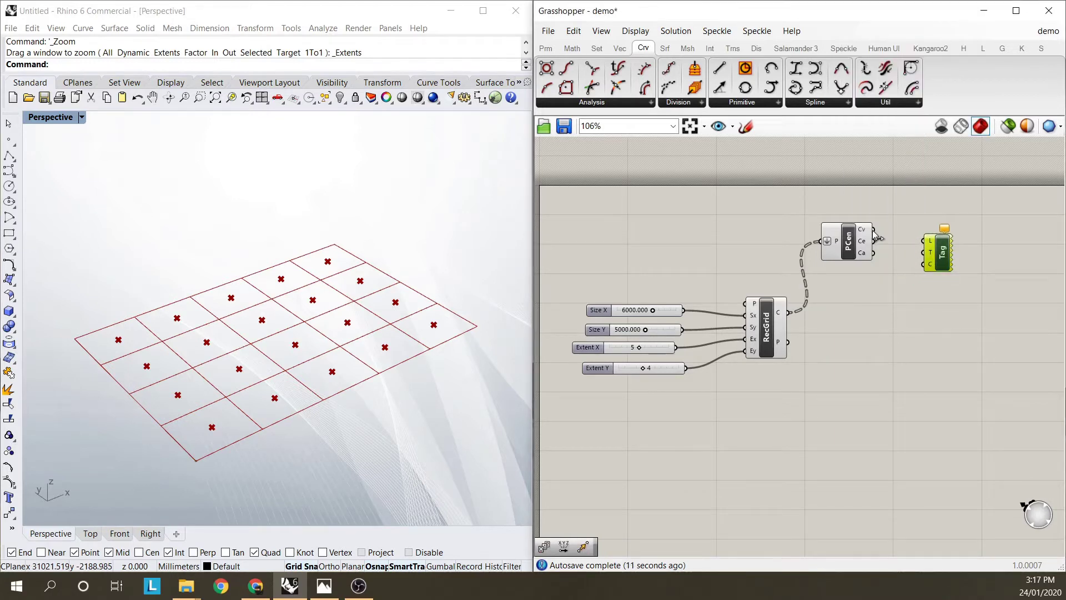
left_click_drag(874, 231, 925, 244)
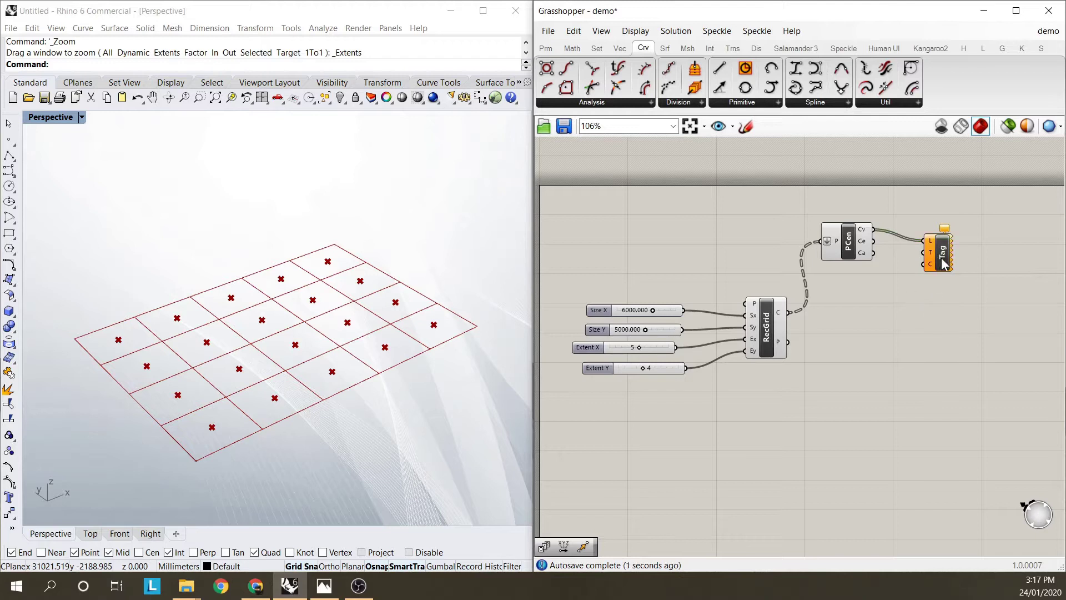
left_click_drag(945, 263, 947, 250)
- Place a List Length component below Polygon Center and connect the Cv output to its list input
double_click(868, 281)
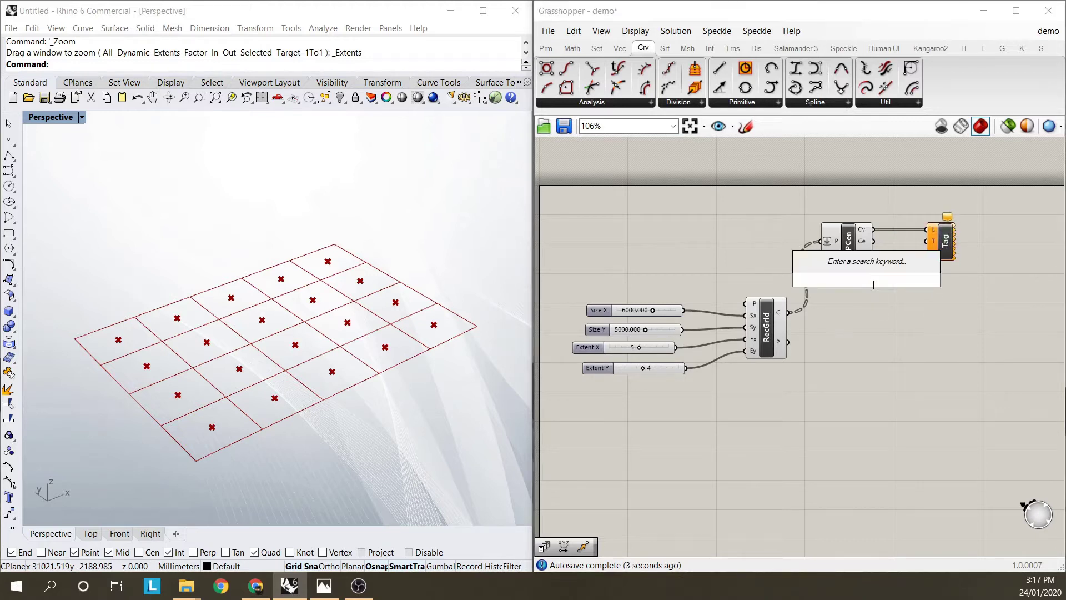
type("leng")
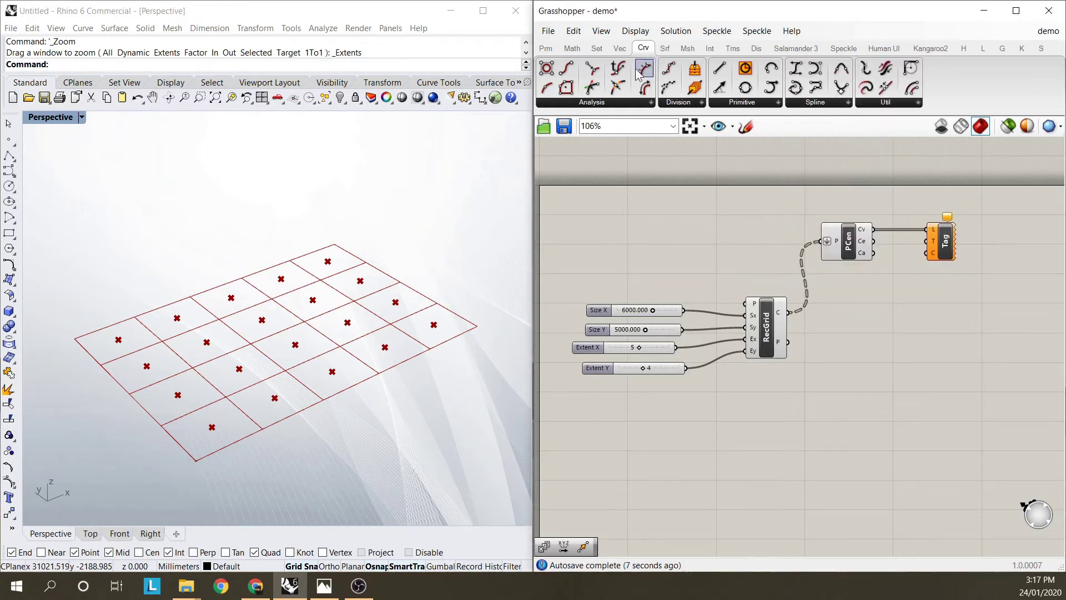
left_click(597, 48)
left_click_drag(547, 87, 856, 295)
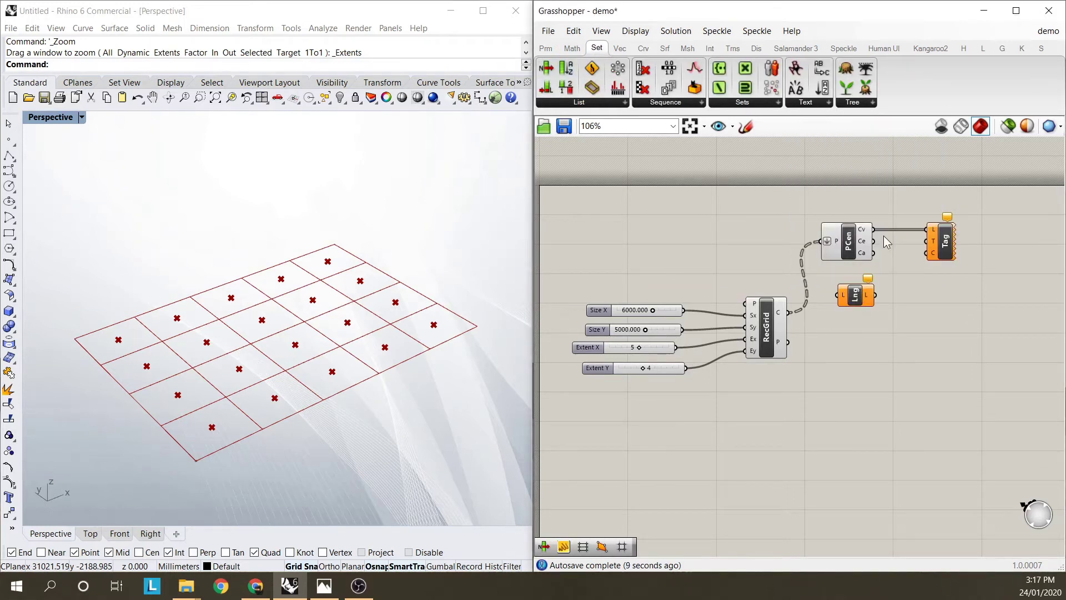
left_click_drag(875, 229, 839, 295)
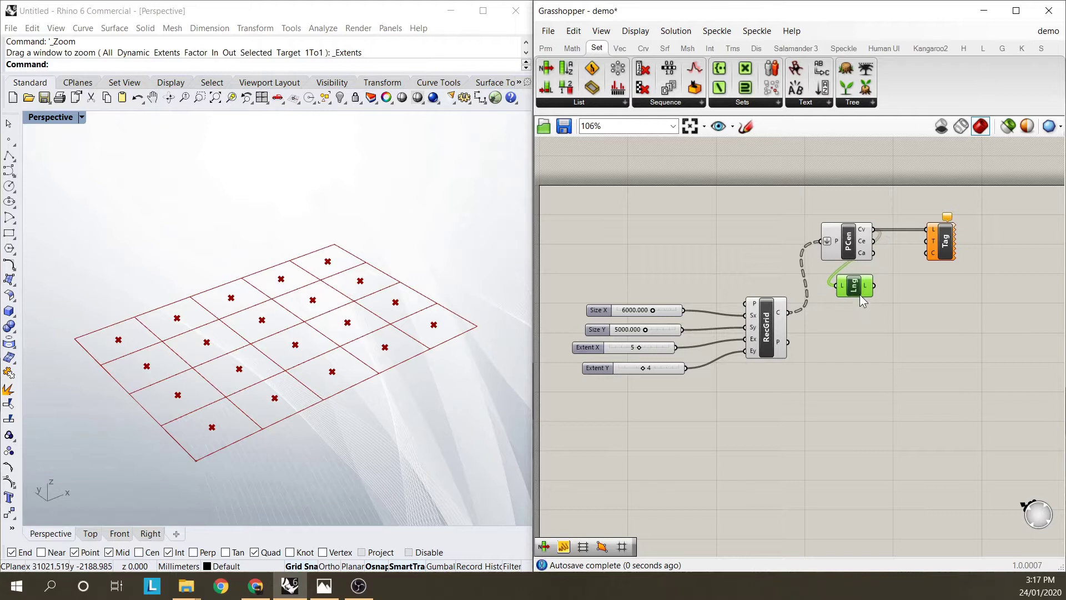
- Add a Series component with its count (C) driven by List Length, and connect its output to the Text Tag's T input
double_click(906, 289)
type("seri")
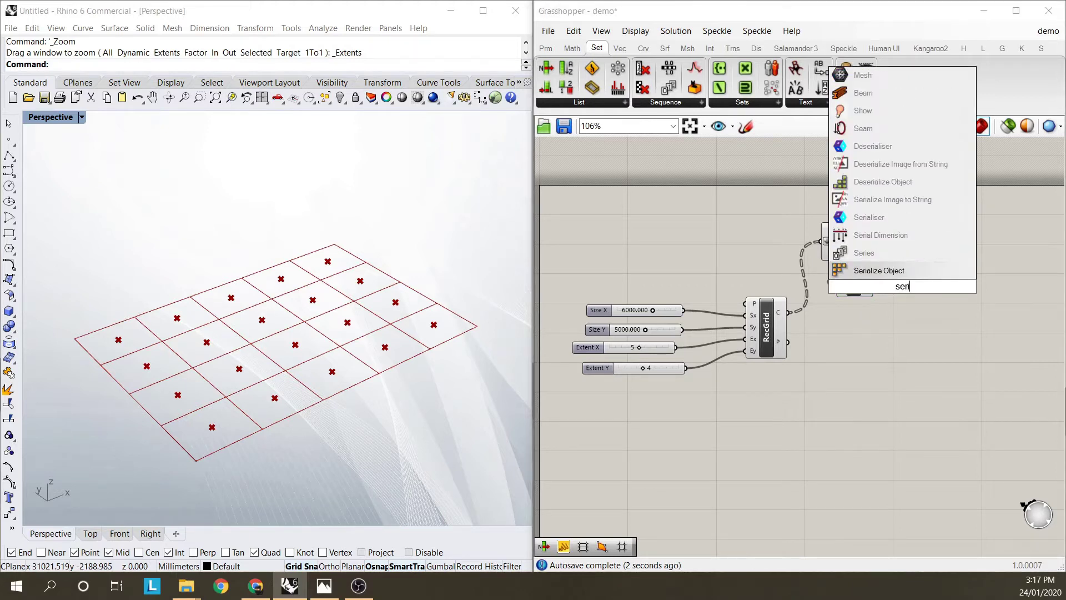
left_click(890, 254)
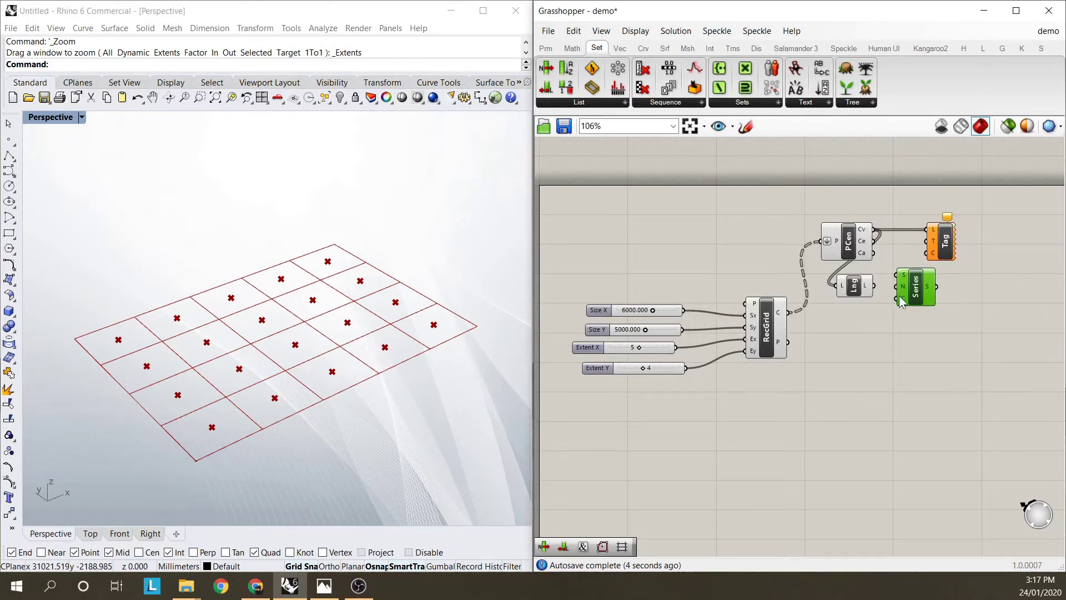
left_click_drag(877, 289, 898, 299)
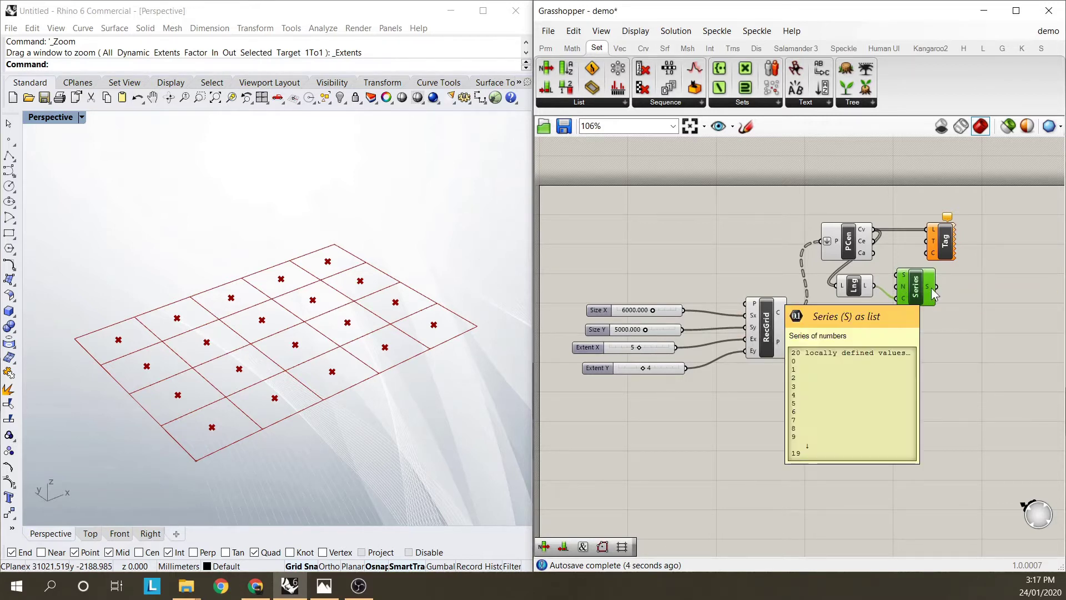
left_click_drag(931, 288, 958, 244)
- Turn off the preview of the Polygon Center component so only the cell numbers mark the cells
left_click(848, 239)
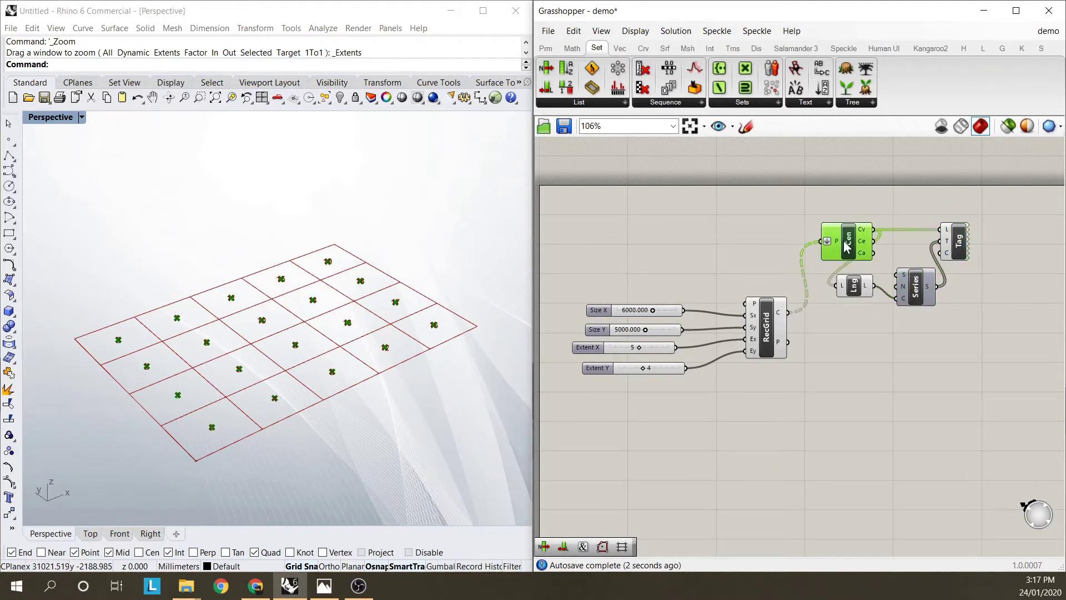
right_click(848, 238)
left_click(868, 262)
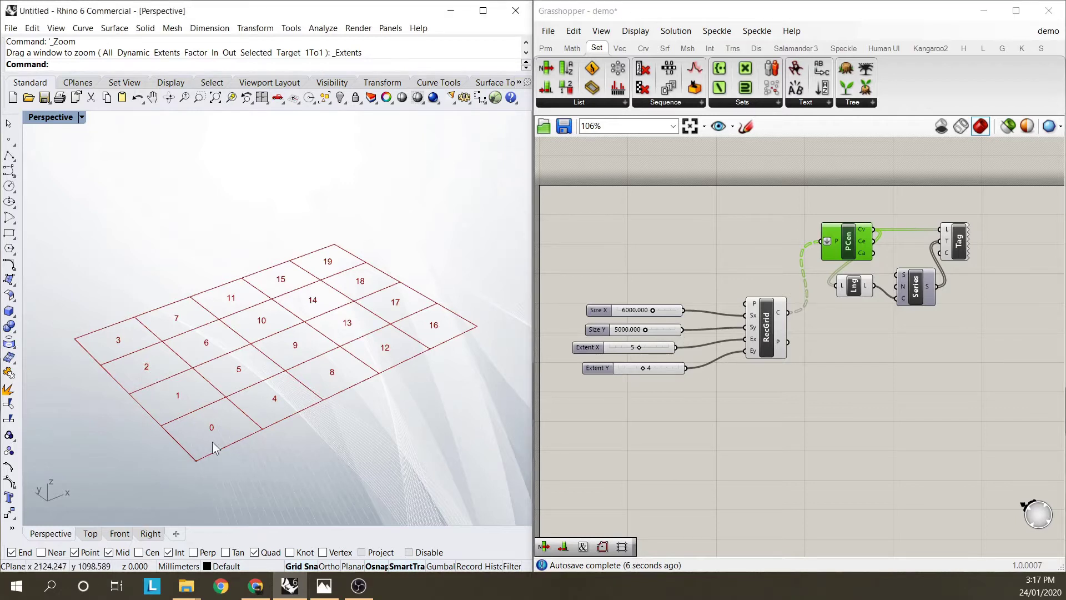
left_click(881, 428)
scroll(792, 395, "down", 3)
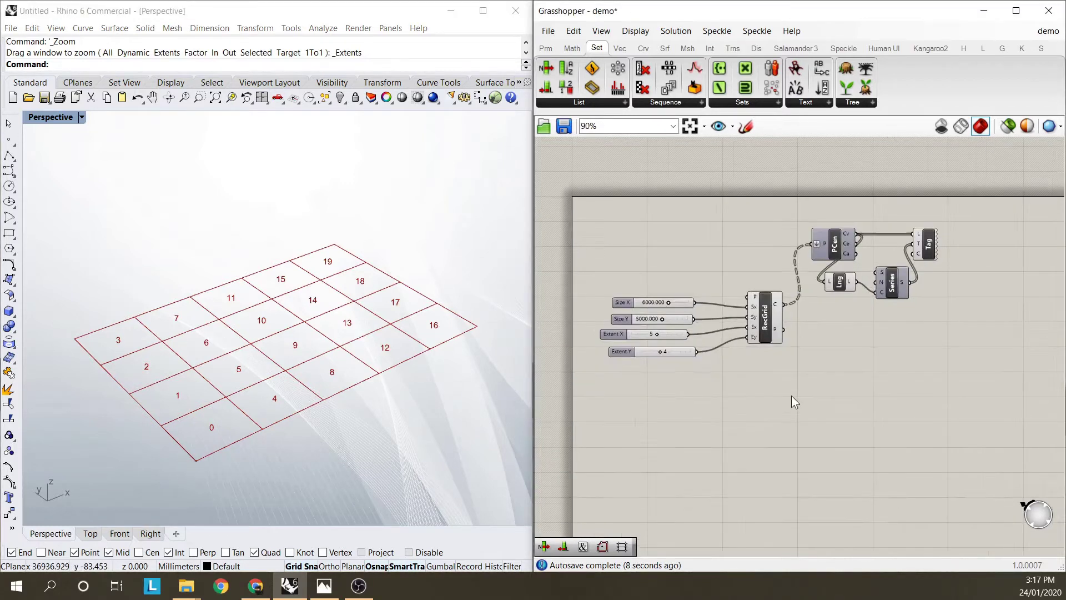
- Place a List Item component in the empty canvas area below the grid component
scroll(819, 431, "up", 3)
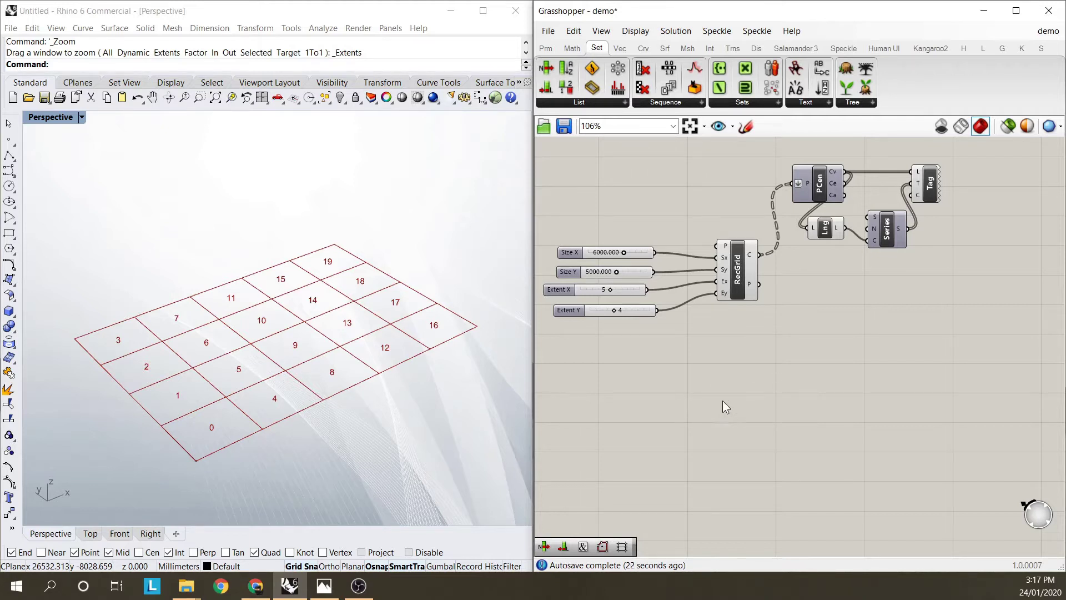
left_click_drag(547, 67, 826, 388)
left_click(704, 414)
- Add an empty panel to the left of the List Item component
double_click(634, 416)
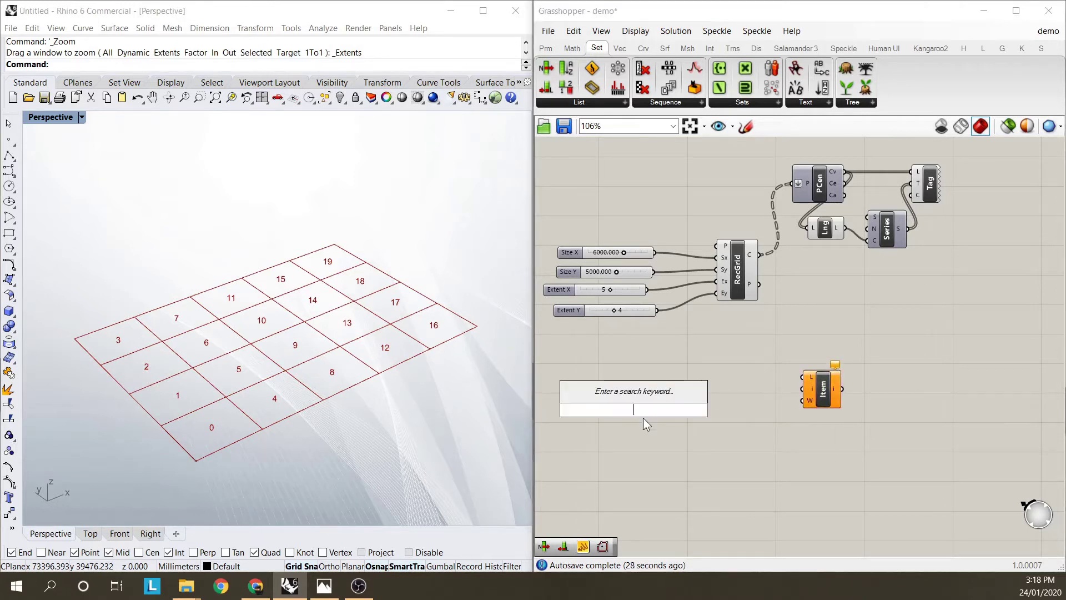
type("PanEl")
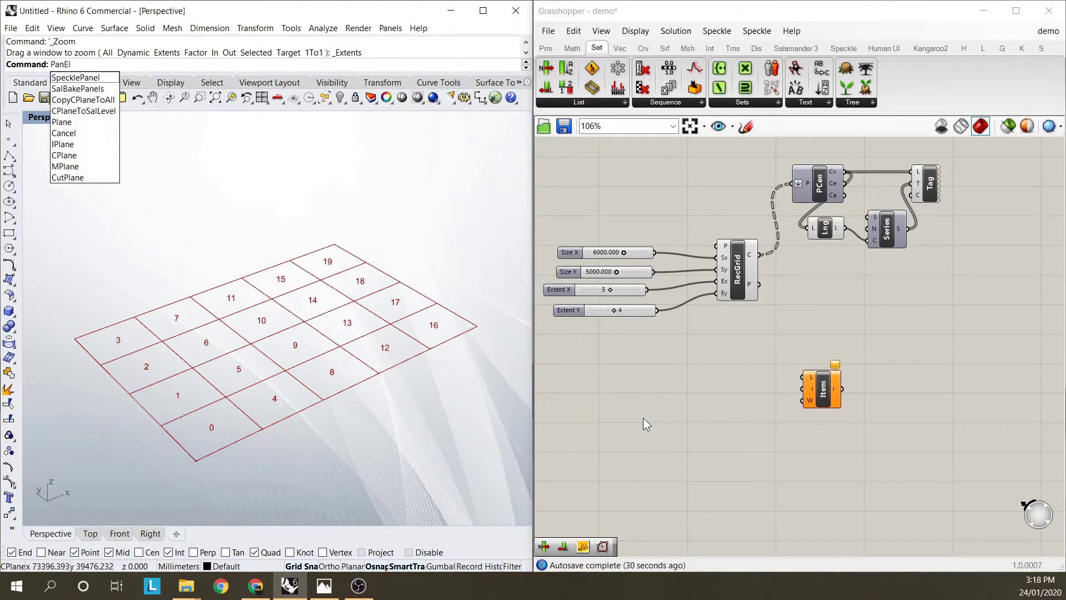
double_click(649, 404)
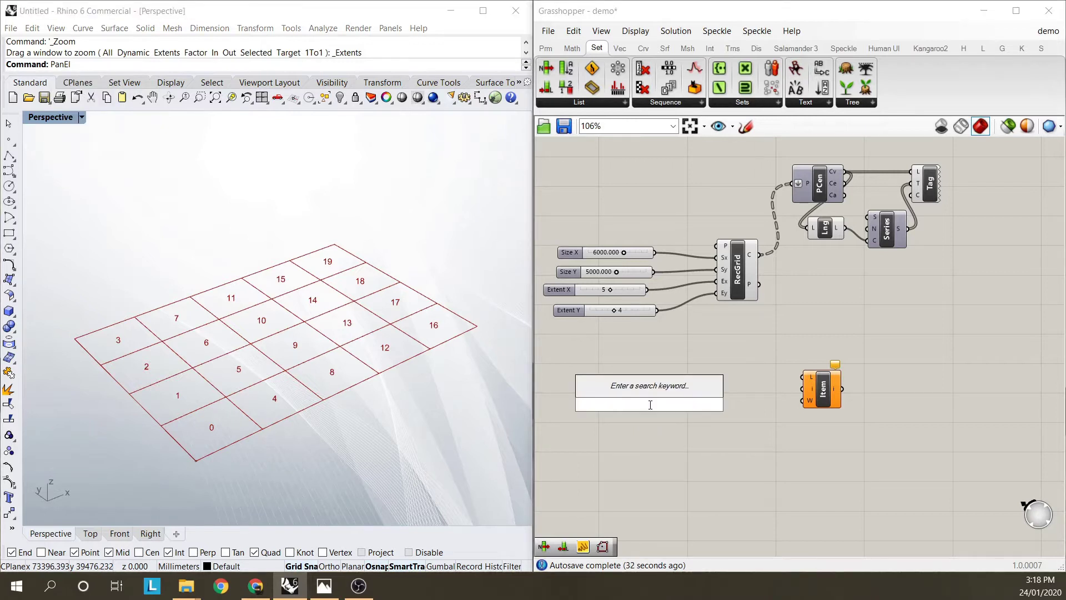
type("panel")
left_click(631, 375)
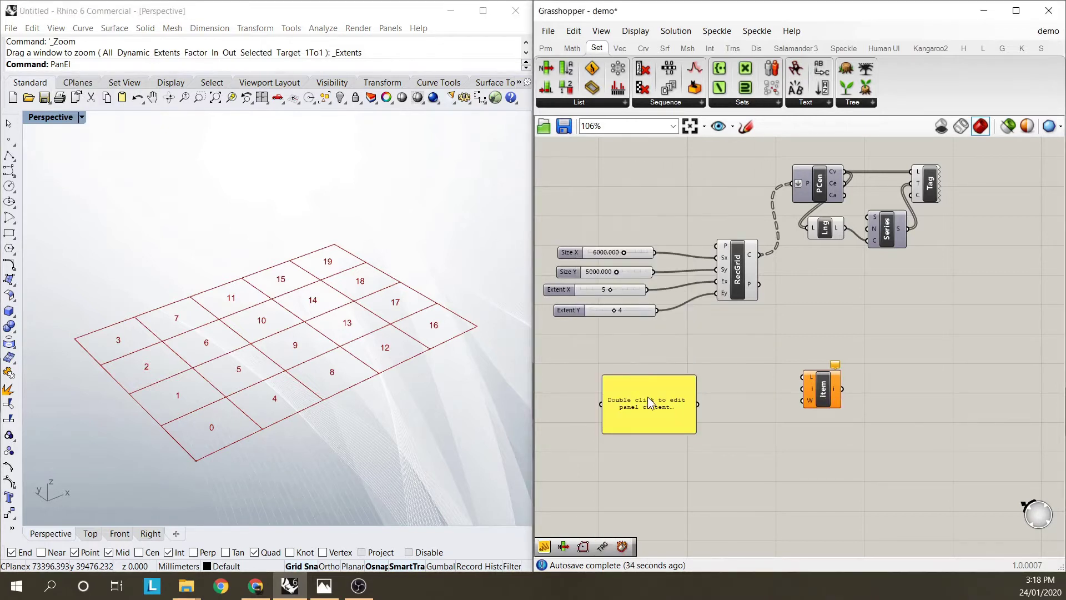
- Shift the empty panel closer to the List Item component and name it level 1
left_click_drag(648, 397, 682, 382)
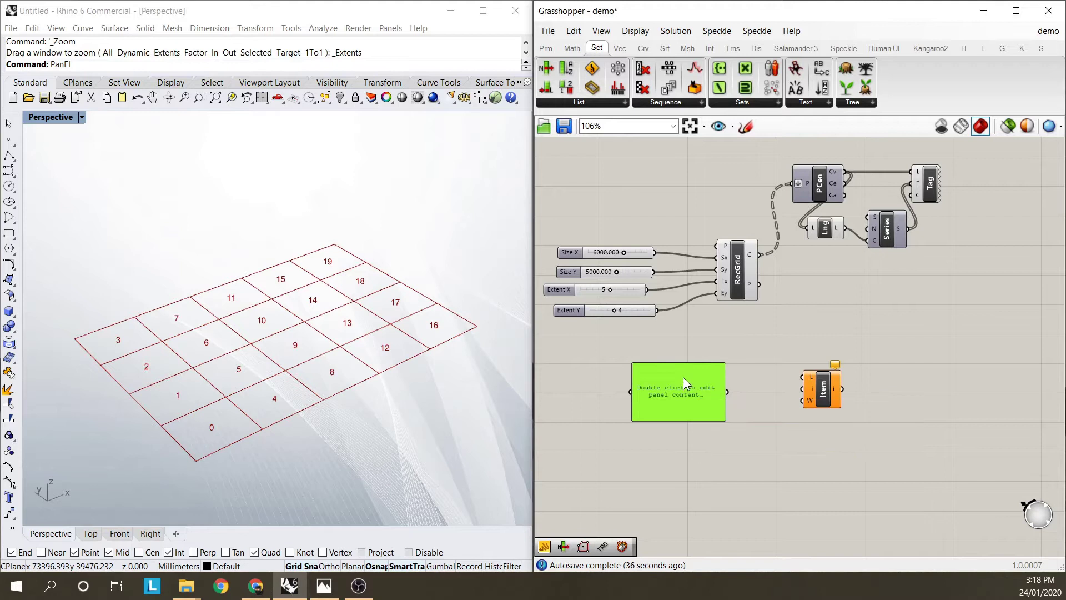
right_click(678, 380)
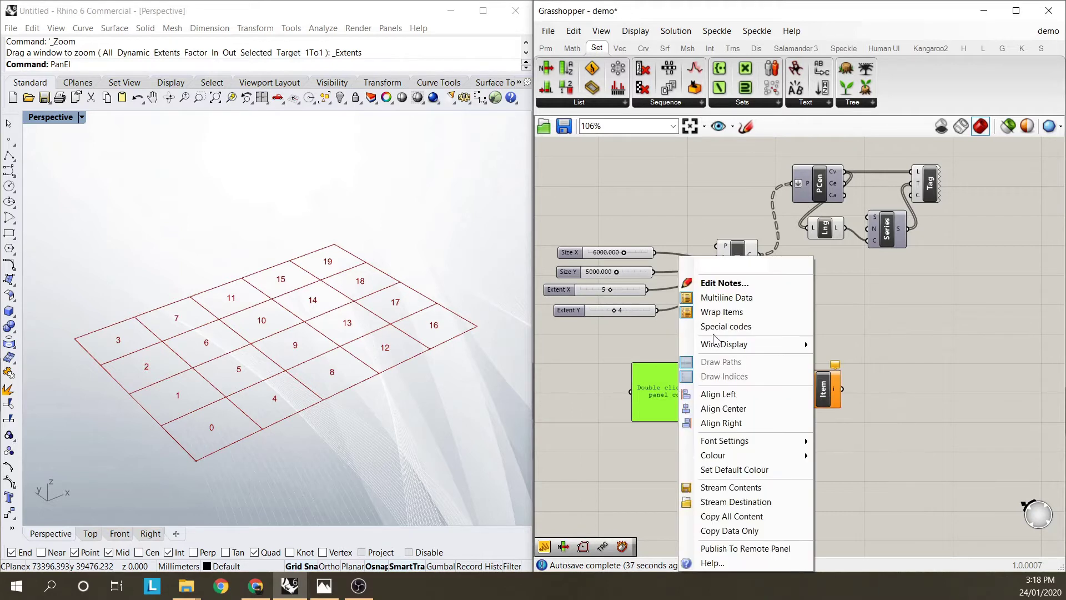
left_click(726, 266)
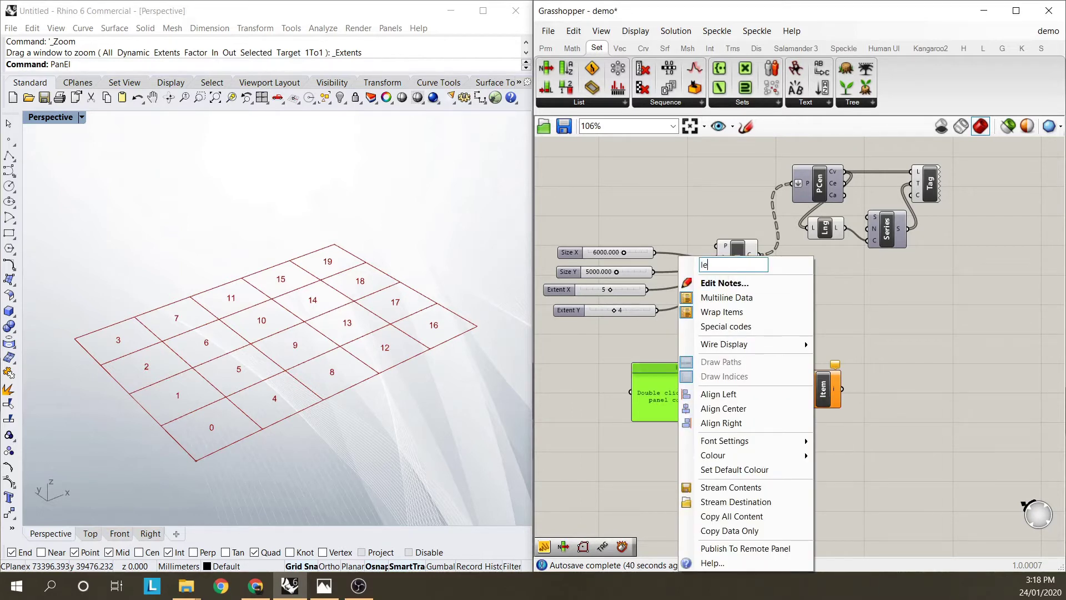
left_click(627, 348)
- Fill the level 1 panel with the cell indices 1, 2 and 4 through 19, one per line
double_click(682, 399)
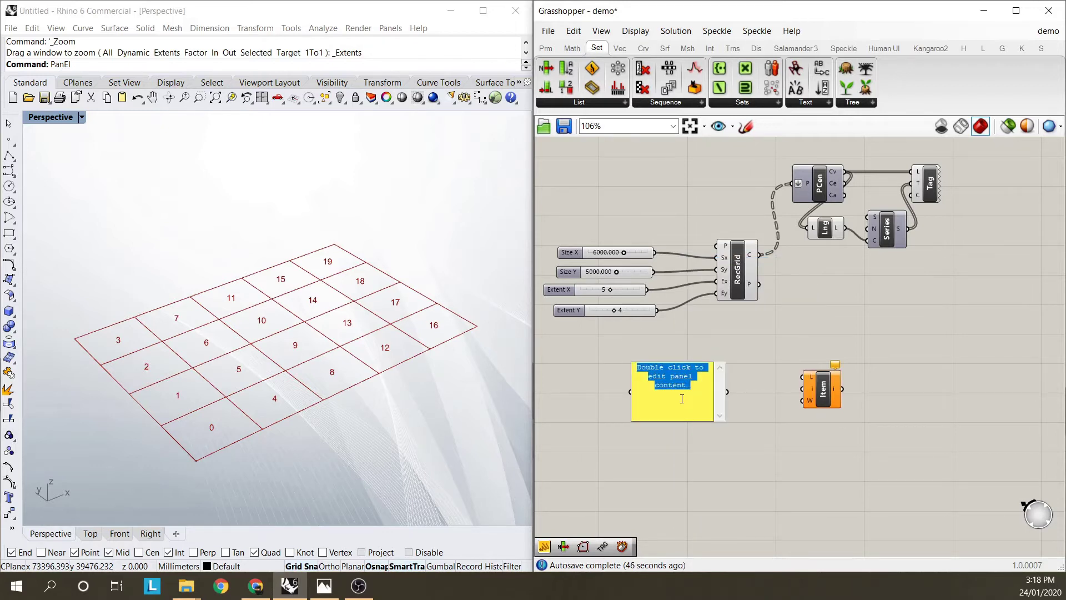
type("1")
key("Return")
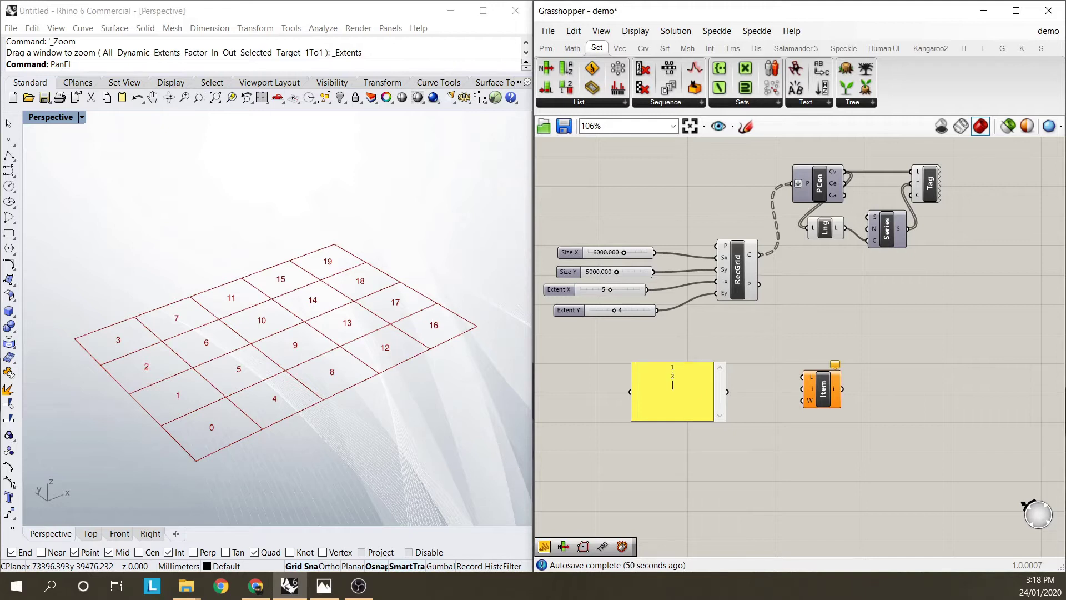
key("Return")
type("7")
key("Return")
key("Return")
type("10")
key("Return")
type("11")
key("Return")
type("12")
key("Return")
type("13")
key("Return")
type("14")
key("Return")
type("7")
key("Return")
left_click(763, 354)
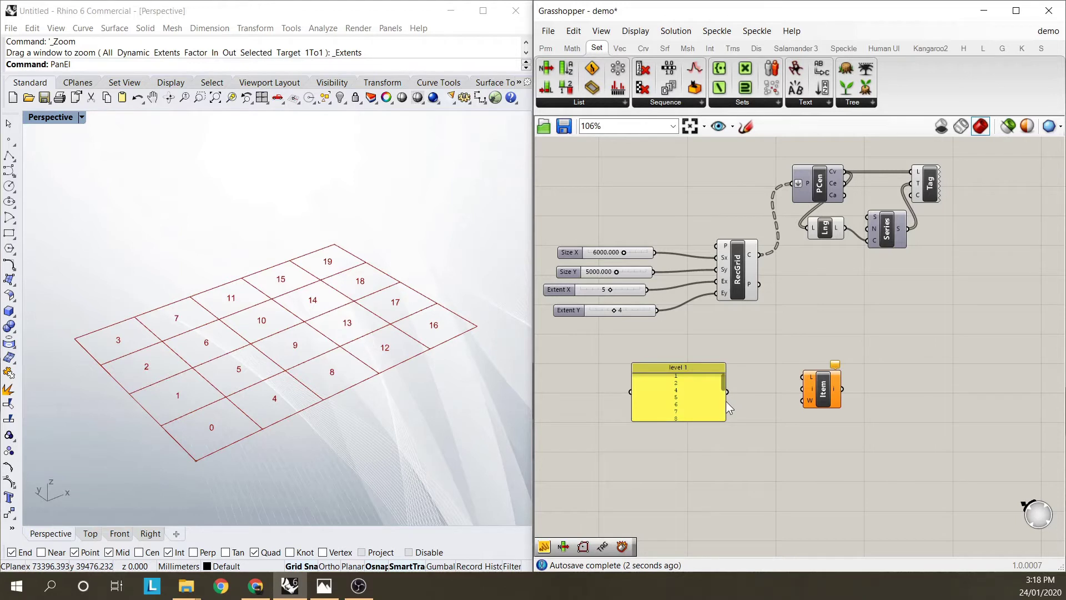
- Turn off Multiline Data for the level 1 panel and make the panel narrower and taller
left_click_drag(726, 401, 681, 411)
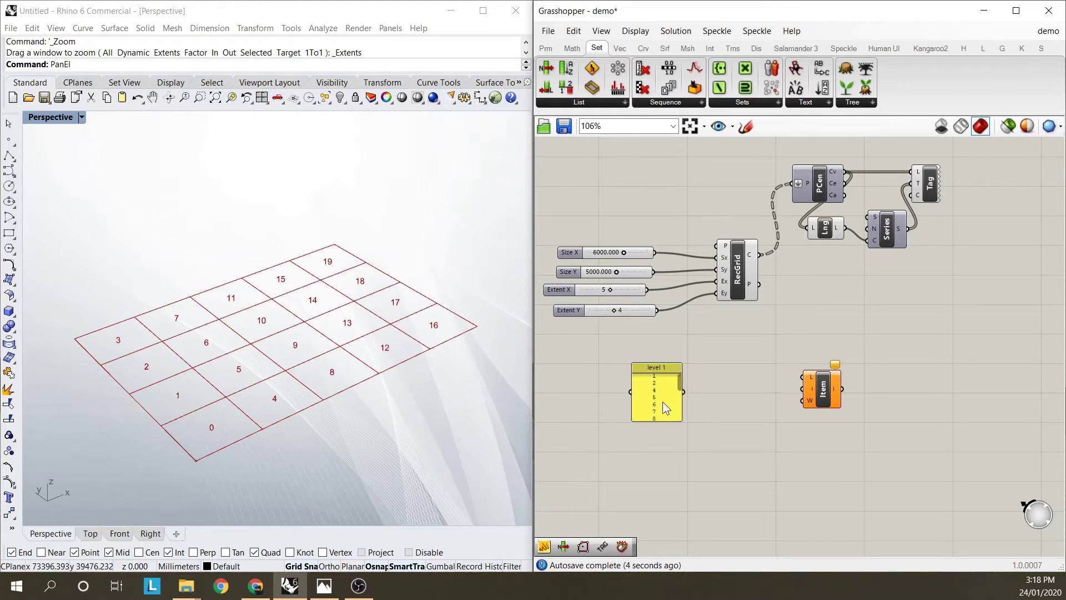
right_click(662, 402)
left_click(611, 351)
right_click(649, 395)
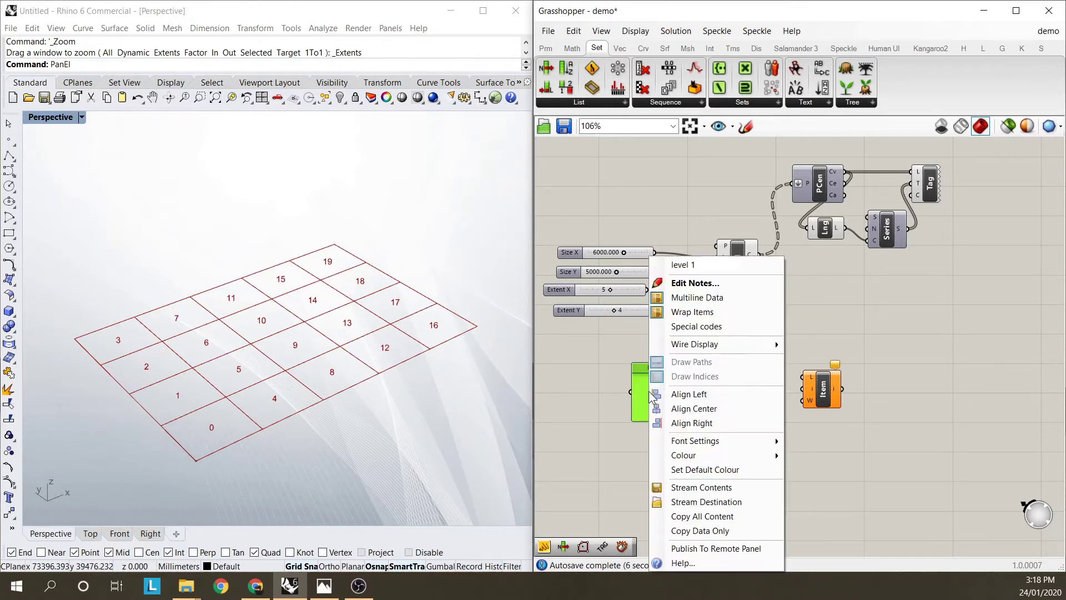
left_click(697, 298)
left_click_drag(654, 421, 655, 536)
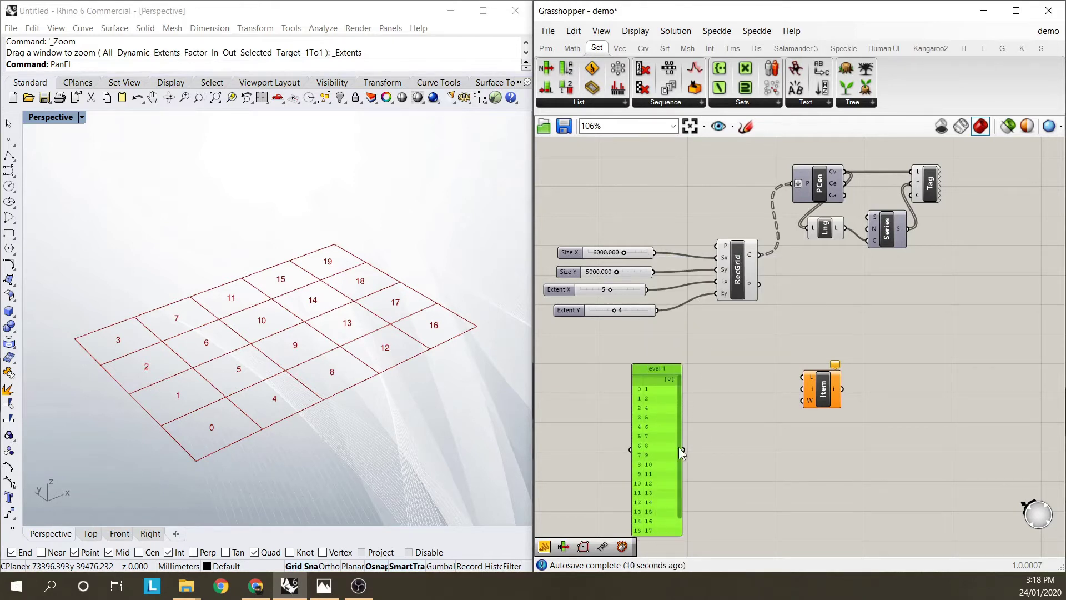
- Connect the level 1 panel to List Item's i input and the grid's C output to its L input, flattening L
left_click_drag(685, 449, 839, 393)
left_click(826, 393)
left_click_drag(759, 254, 840, 388)
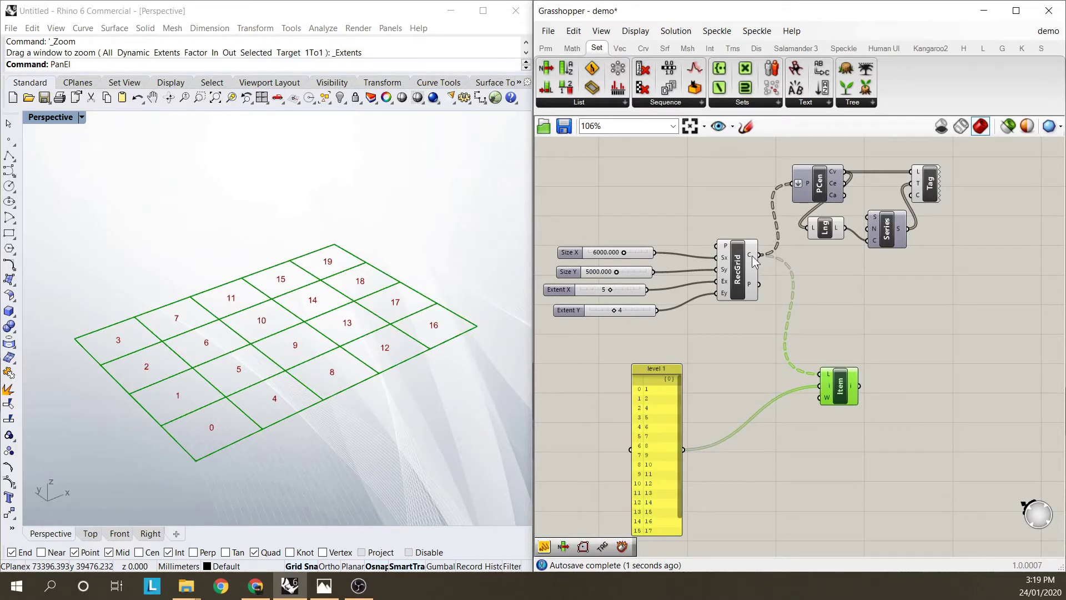
right_click(827, 379)
left_click(858, 419)
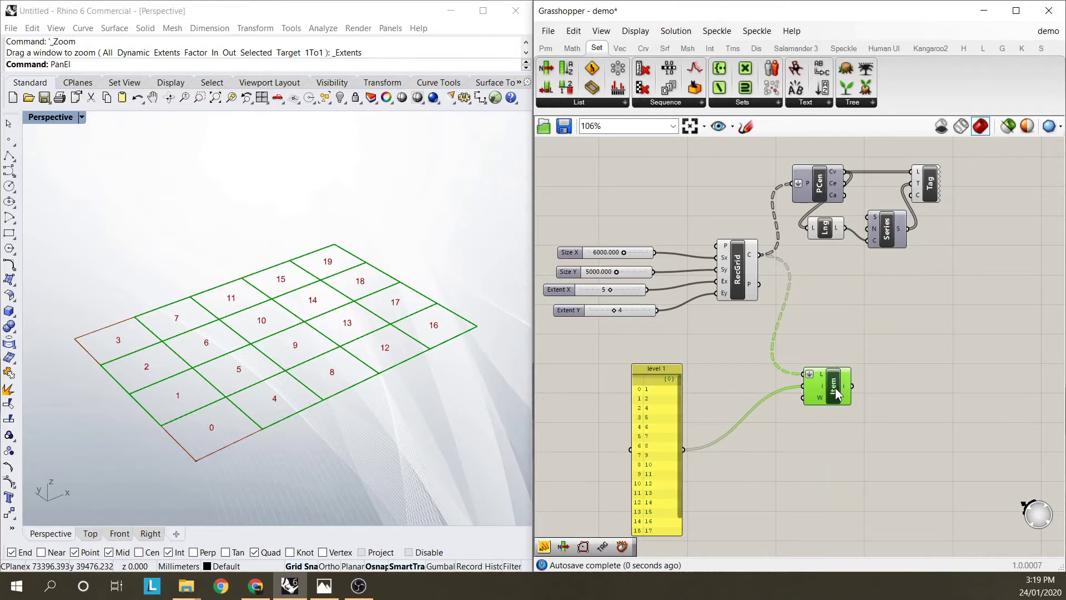
- Nudge the level 1 panel upward and select the List Item component to highlight its picked cells
left_click(825, 323)
left_click(837, 389)
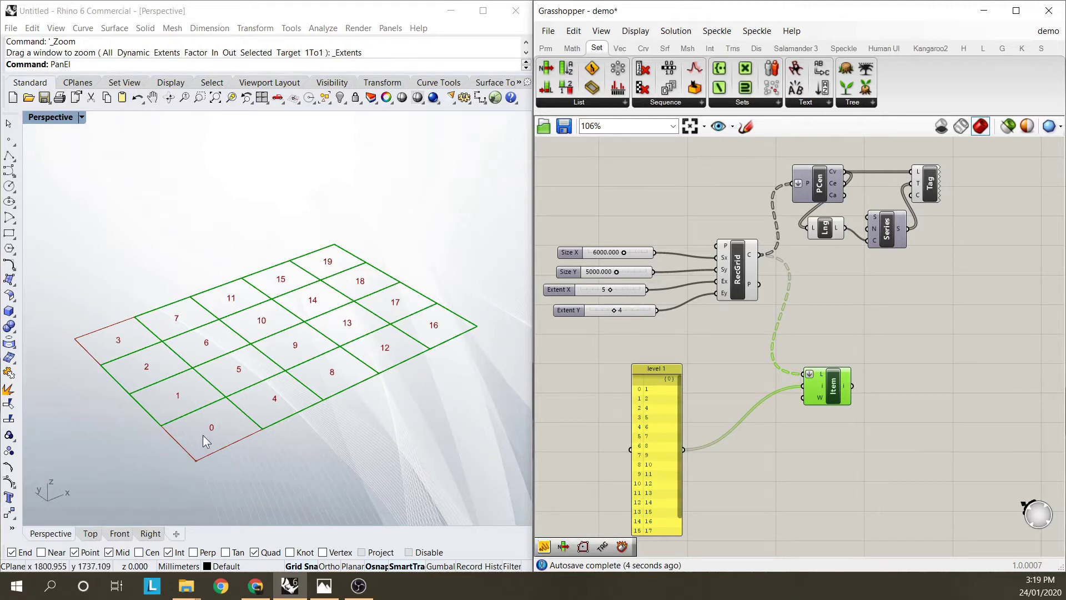
left_click_drag(659, 445, 651, 418)
left_click(696, 388)
scroll(699, 387, "down", 3)
scroll(720, 394, "up", 3)
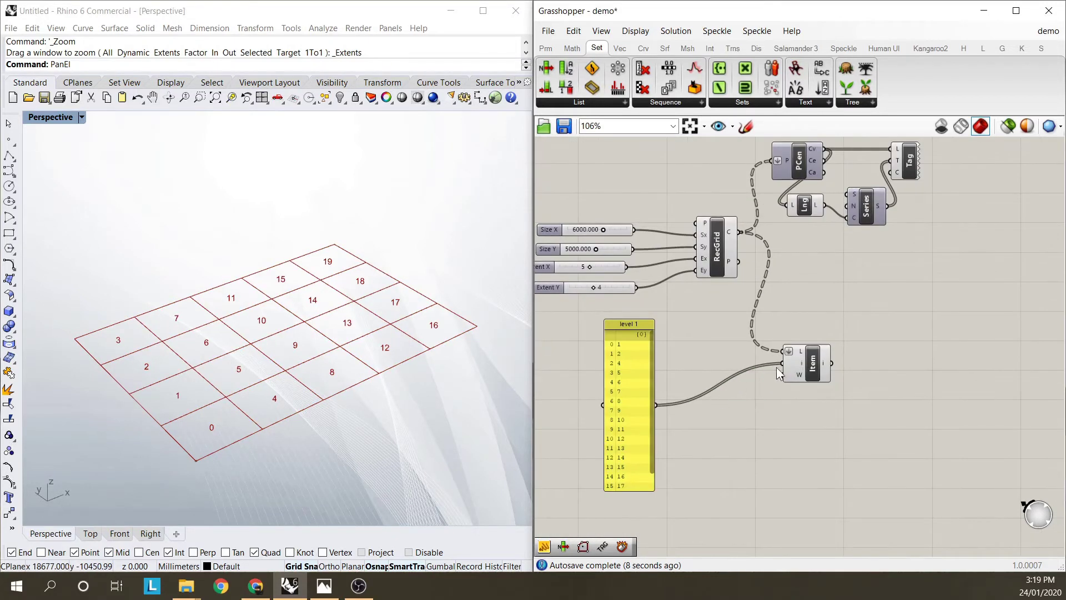
left_click(818, 365)
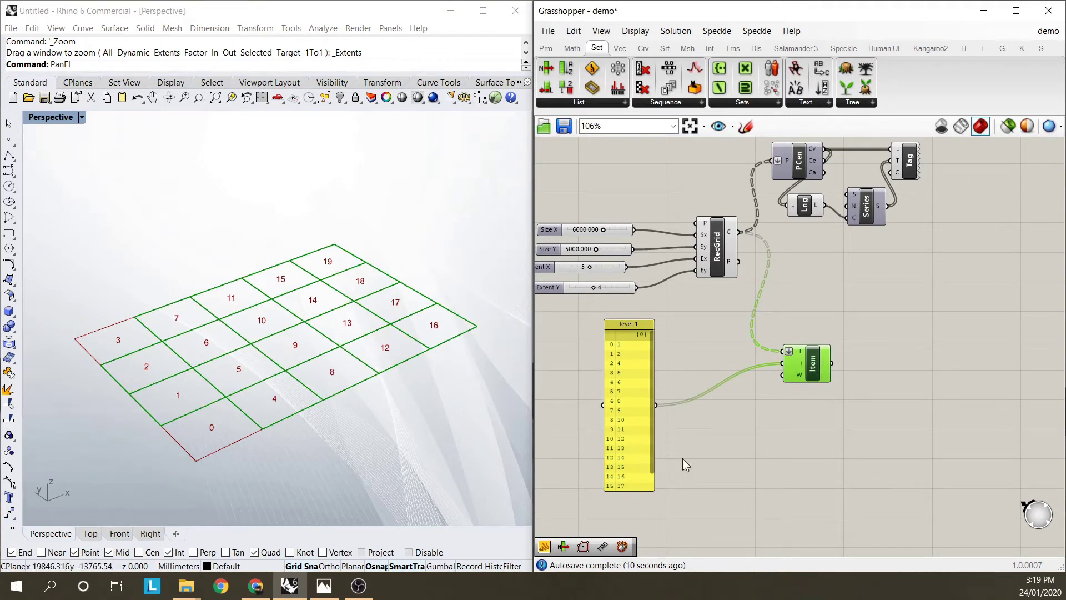
- Place a Move component beside List Item and feed the picked cells into its G input
double_click(871, 471)
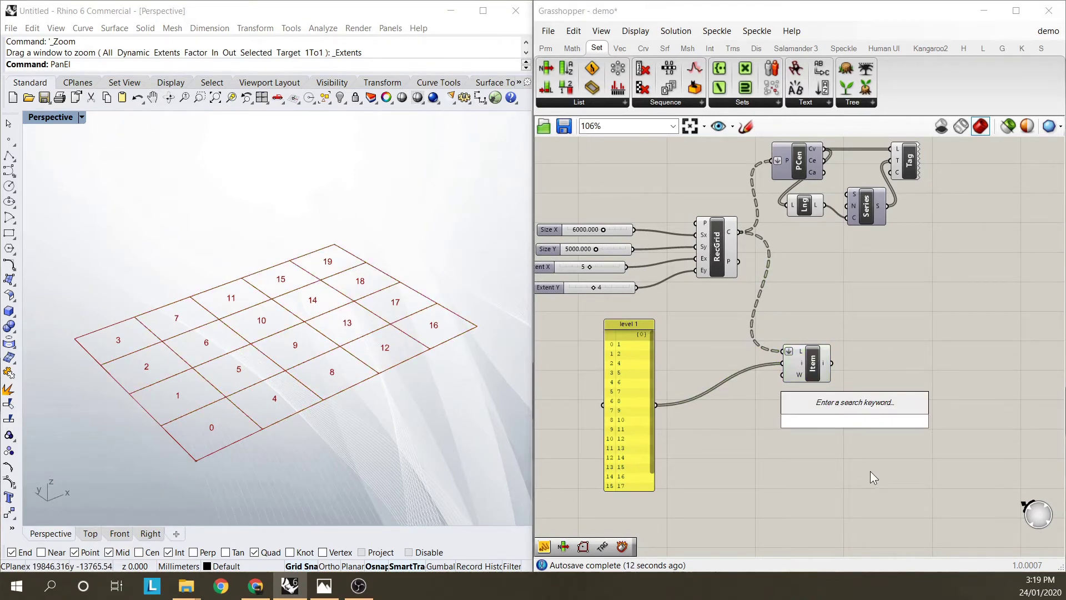
type("move")
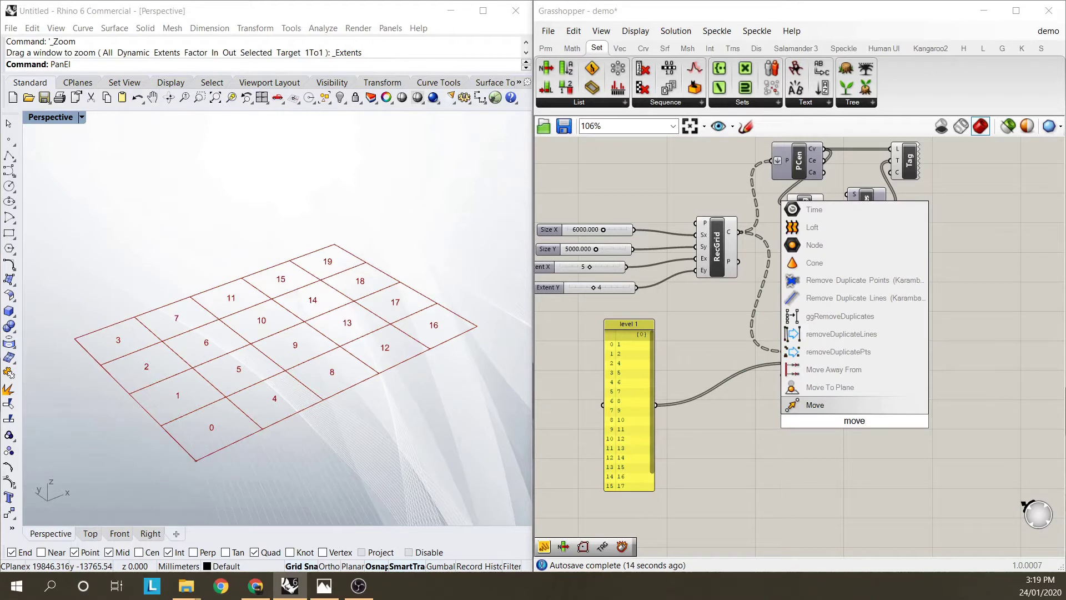
left_click(847, 405)
left_click_drag(852, 422, 895, 395)
left_click_drag(831, 363, 904, 383)
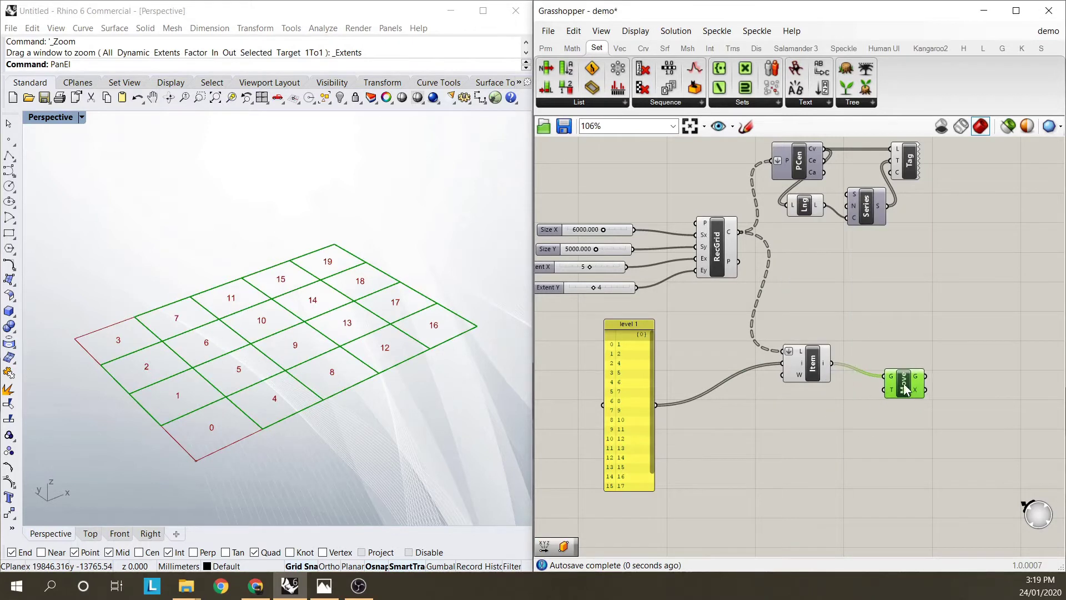
- Place a Vector XYZ component below List Item and set its Z input to 3000
left_click(620, 48)
left_click_drag(805, 90, 779, 434)
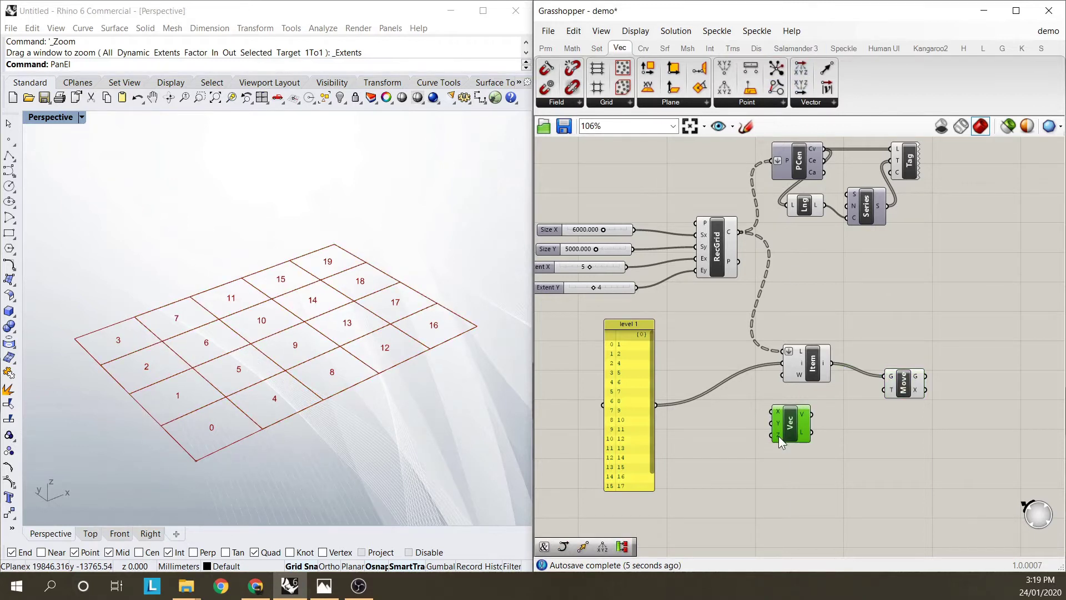
right_click(779, 435)
mouse_move(800, 470)
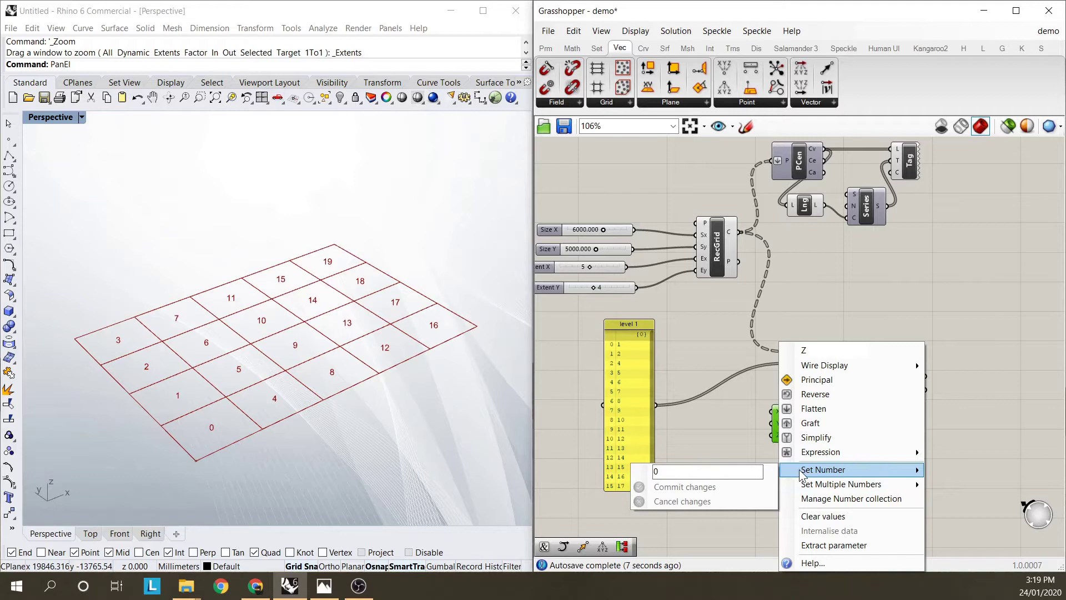
left_click(685, 472)
type("3000")
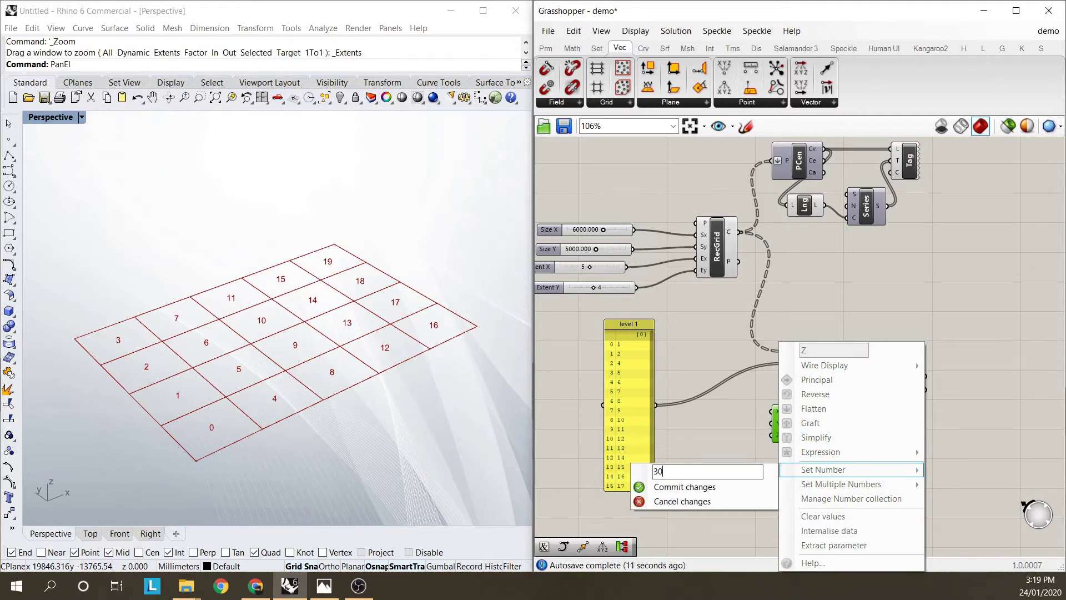
left_click(662, 487)
- Connect the vector's V output to Move's T input and reposition the Vector XYZ component above List Item
left_click_drag(811, 415, 885, 389)
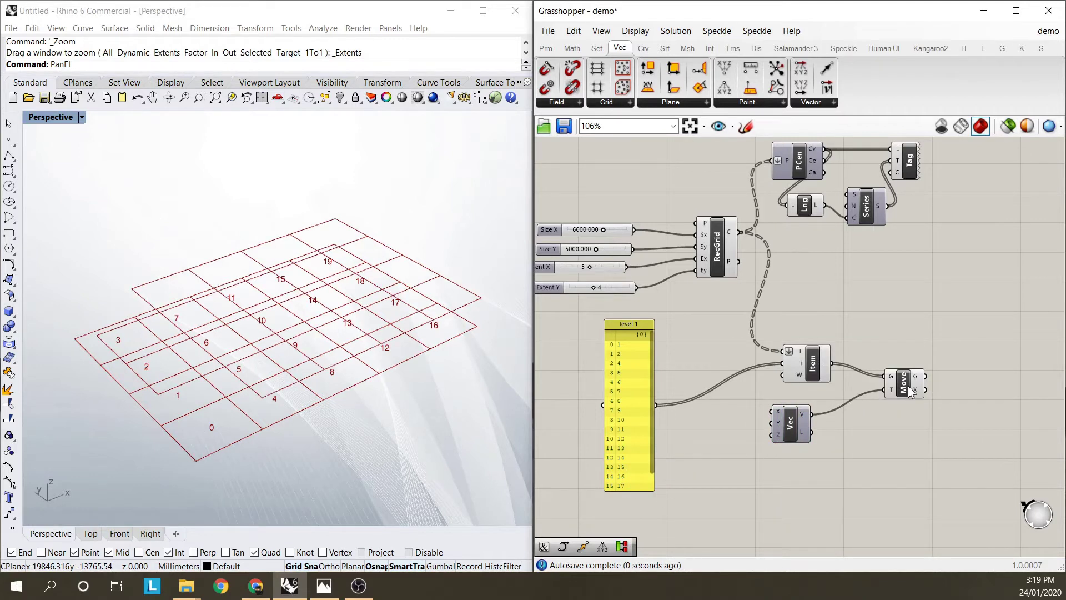
left_click(910, 389)
left_click(245, 461)
right_click_drag(246, 461, 278, 433)
left_click_drag(796, 431, 806, 321)
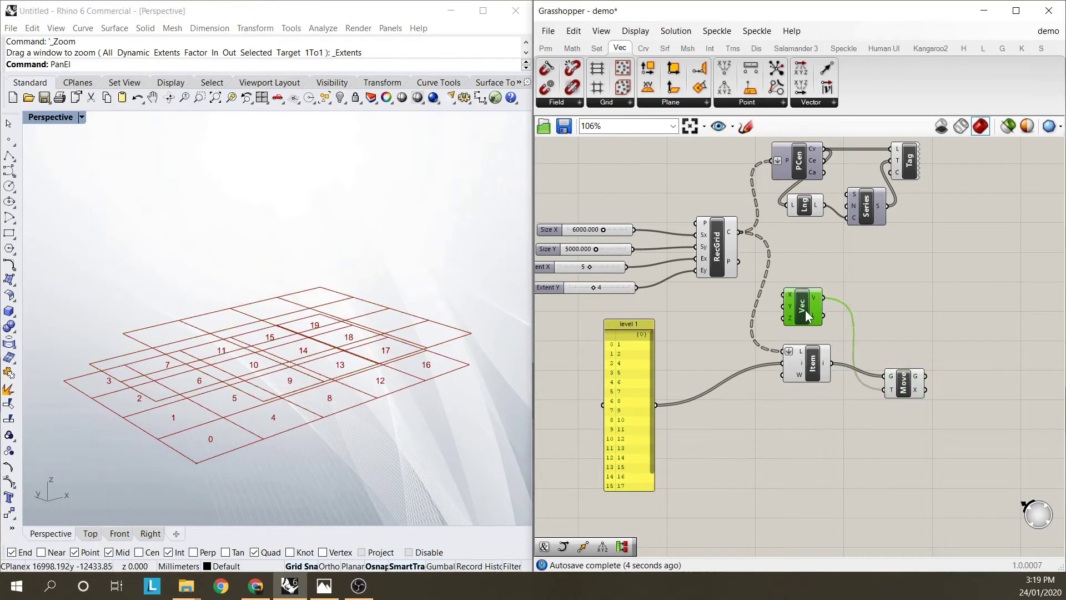
left_click(907, 386)
- Duplicate the level 1 panel beside the original and rename the copy level 2
left_click_drag(616, 428, 678, 411)
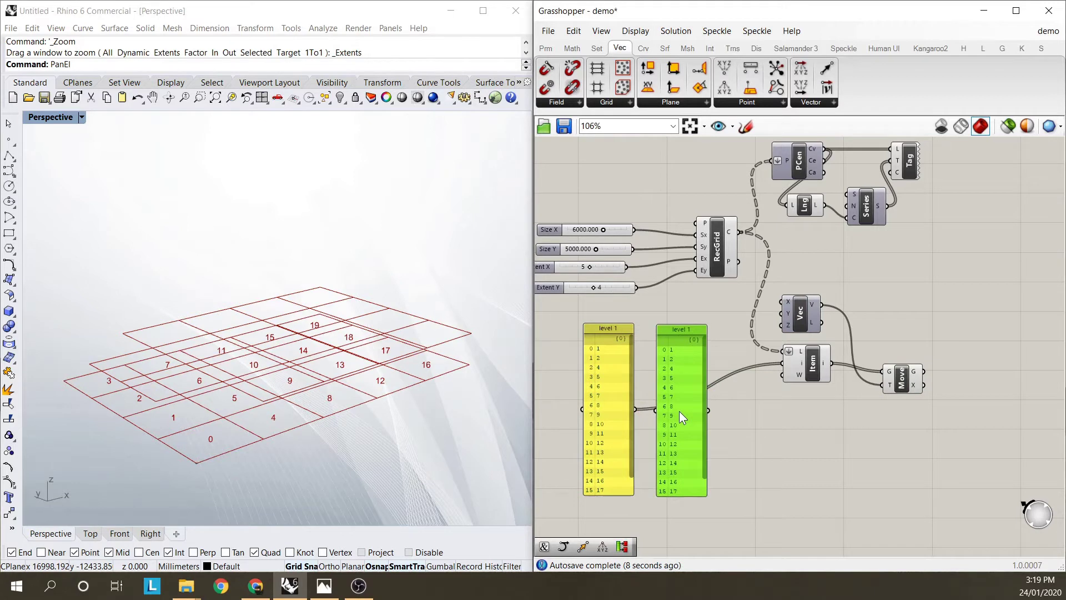
right_click(683, 331)
double_click(726, 265)
double_click(728, 265)
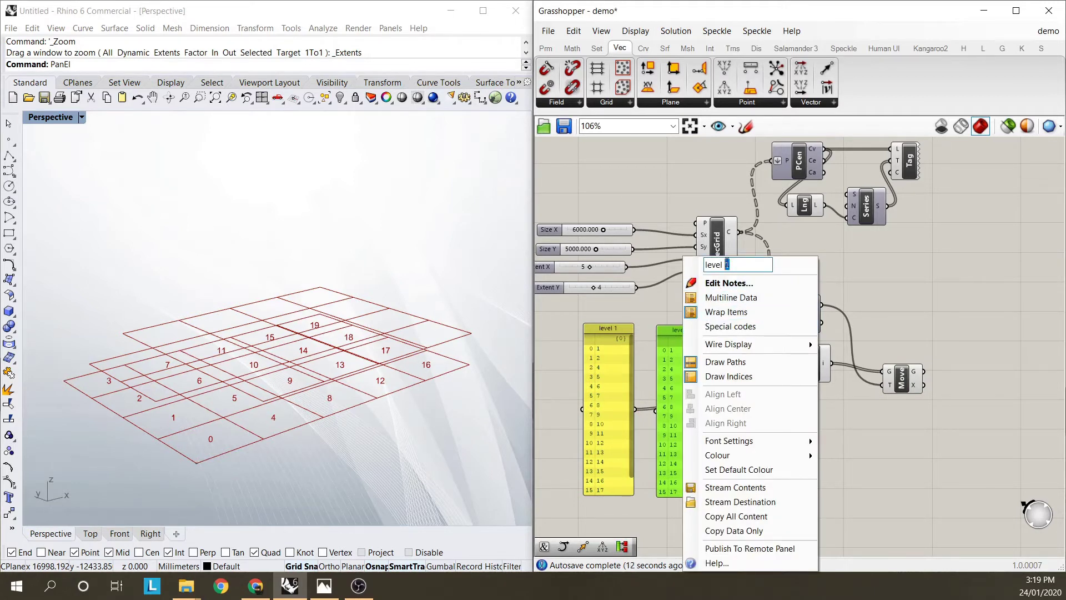
left_click(751, 435)
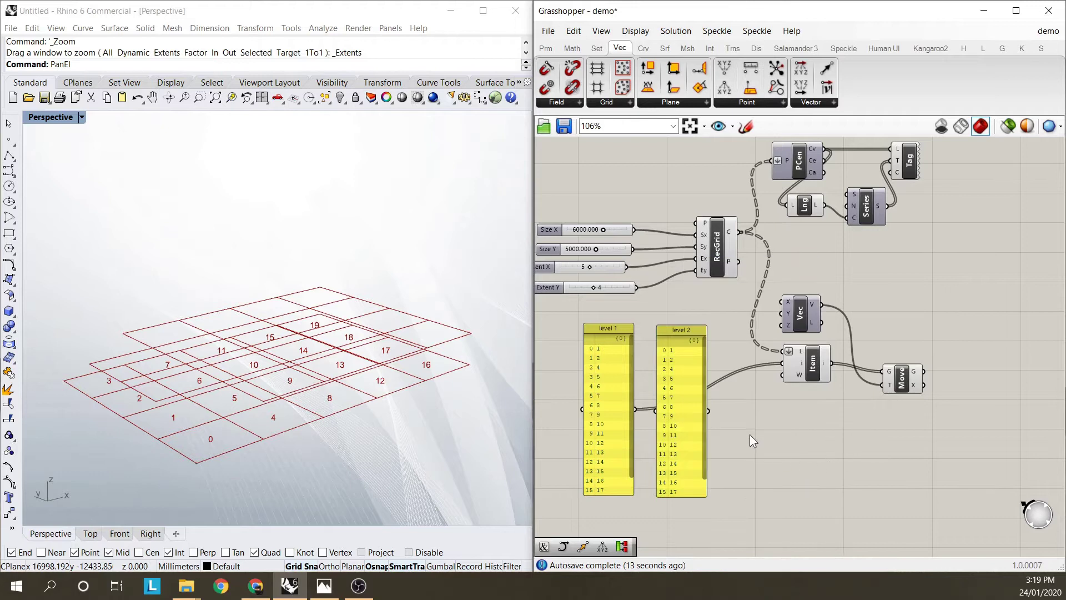
- Remove the indices 1, 2, 4, 8 and 16 from the level 2 panel's list
double_click(665, 398)
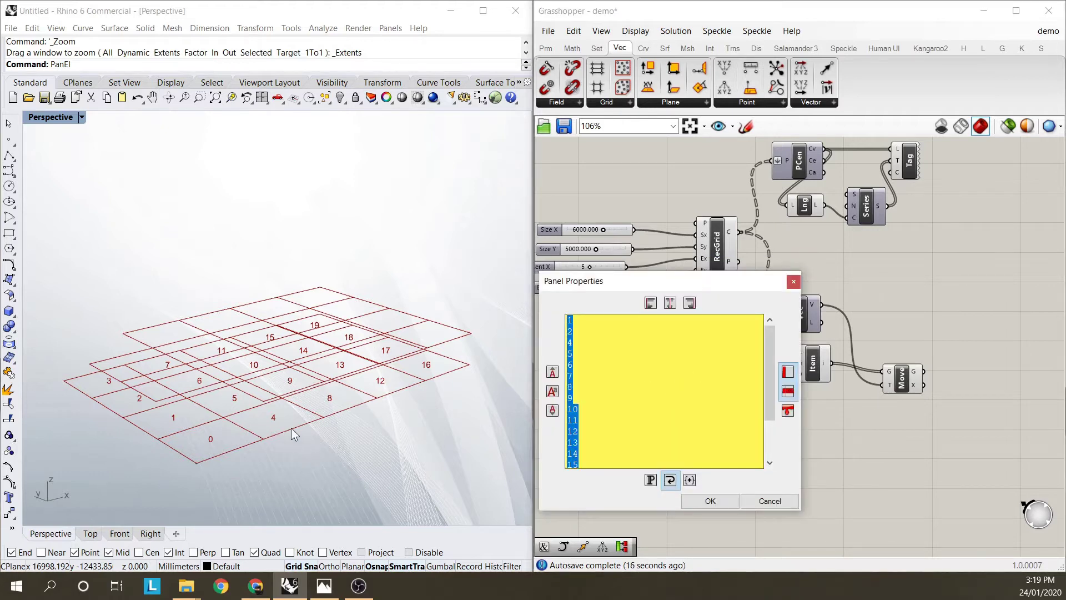
left_click(720, 501)
right_click_drag(233, 333, 285, 309)
double_click(681, 369)
left_click(587, 330)
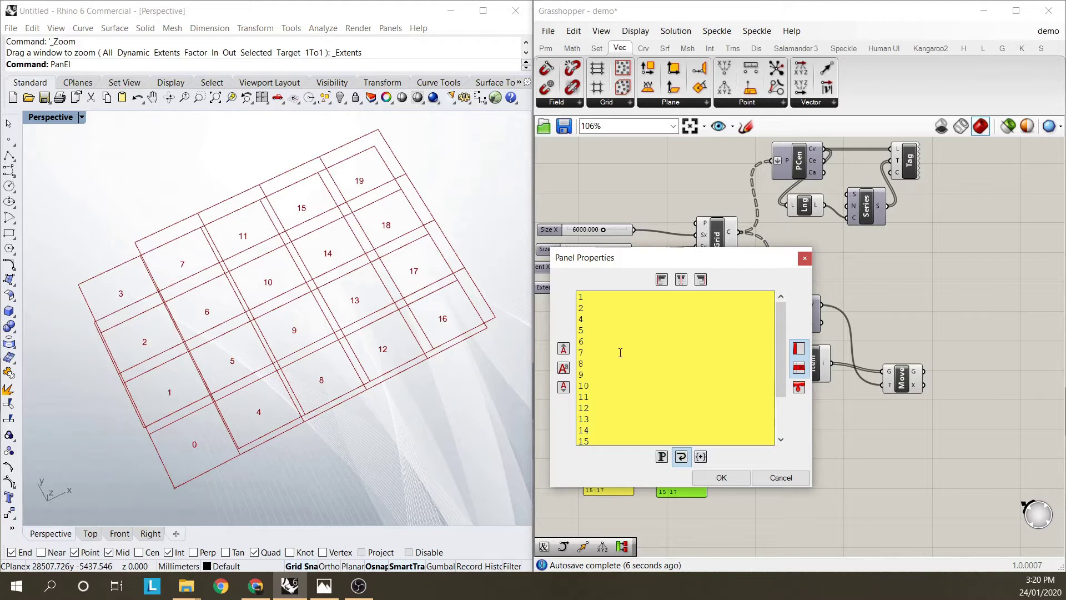
left_click_drag(580, 296, 592, 304)
key("Delete")
key("Delete")
key("Delete")
double_click(582, 332)
key("Delete")
key("Delete")
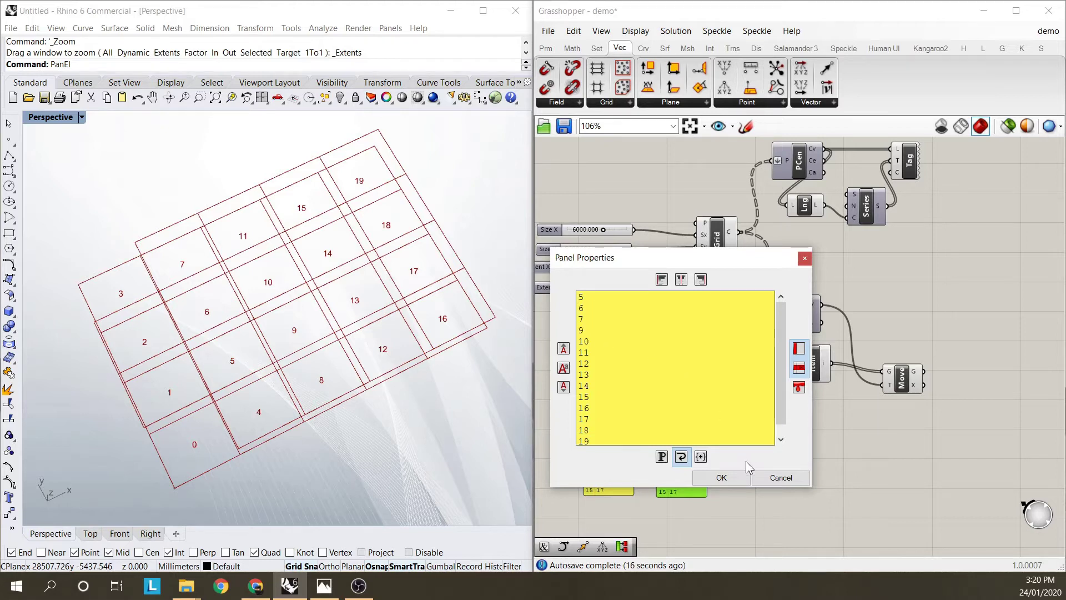
double_click(583, 407)
key("Delete")
key("Delete")
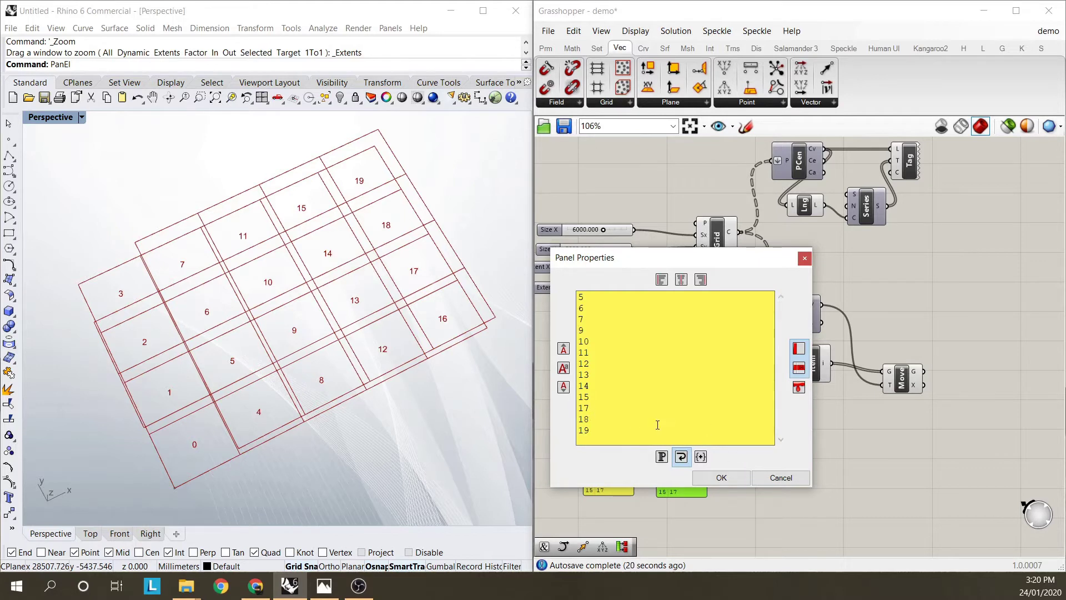
left_click(721, 477)
- Duplicate the wired List Item and Move components below the originals and connect the level 2 panel to the new i input
right_click_drag(778, 448, 732, 368)
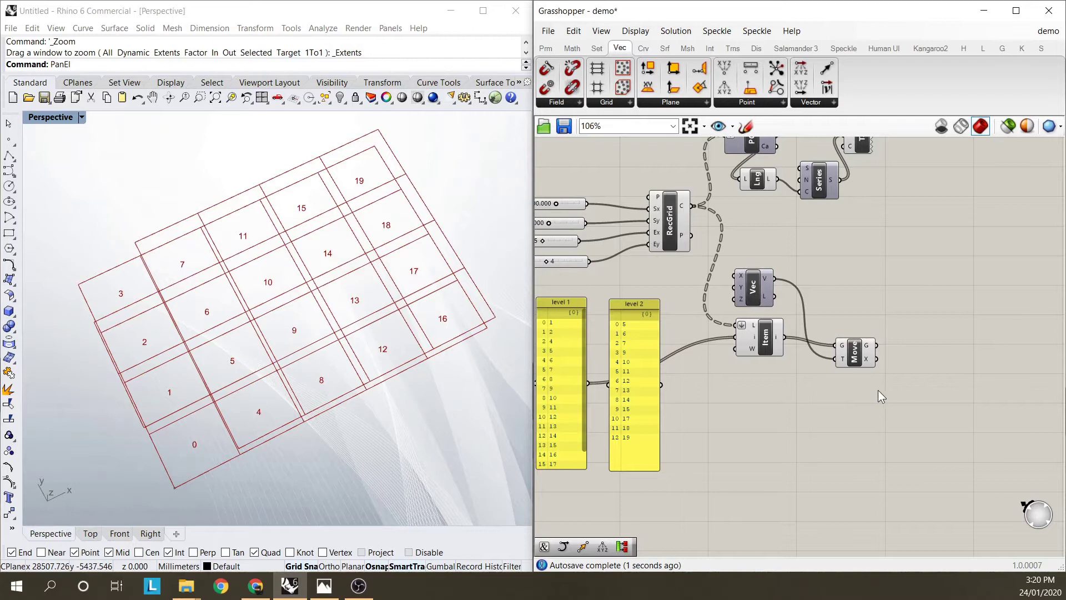
right_click_drag(878, 397, 888, 374)
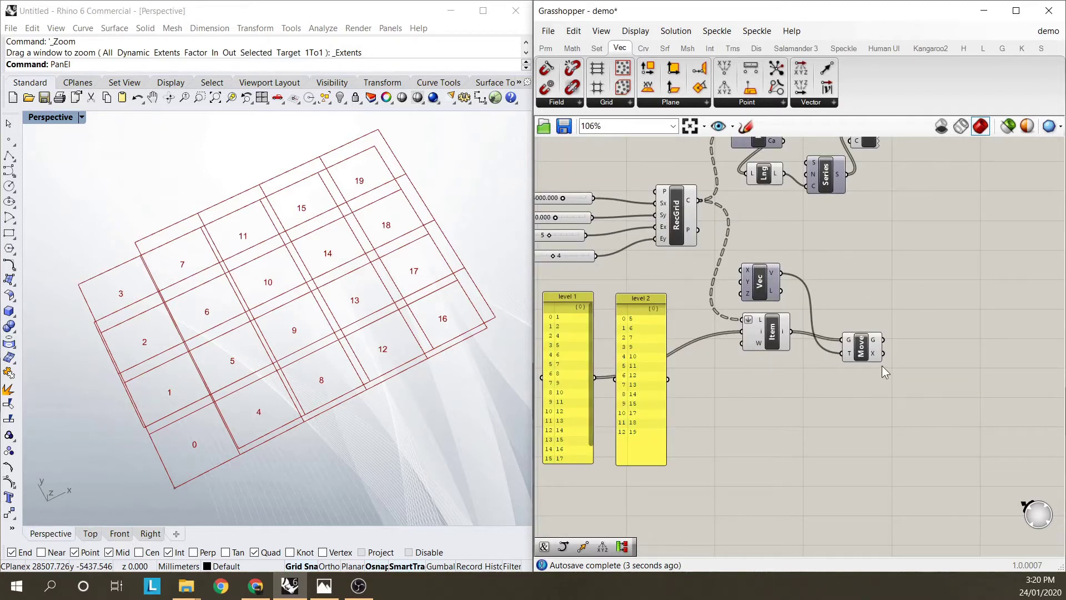
left_click_drag(893, 371, 789, 404)
left_click_drag(667, 380, 751, 401)
right_click_drag(344, 400, 373, 347)
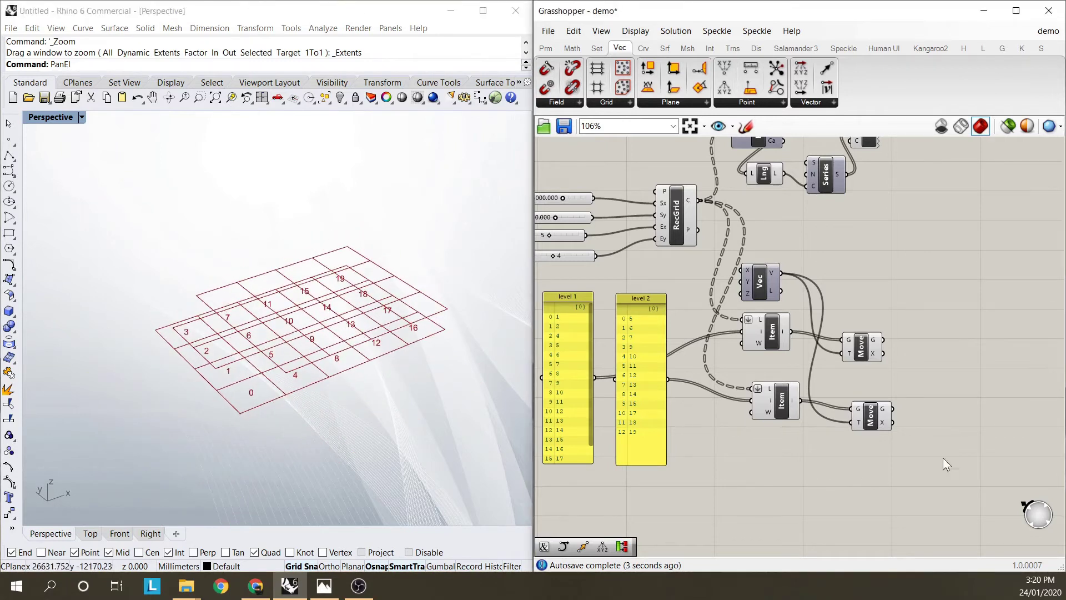
- Add an expression based on x to the level 2 Move's T input to raise its cells above level 1
scroll(929, 461, "up", 3)
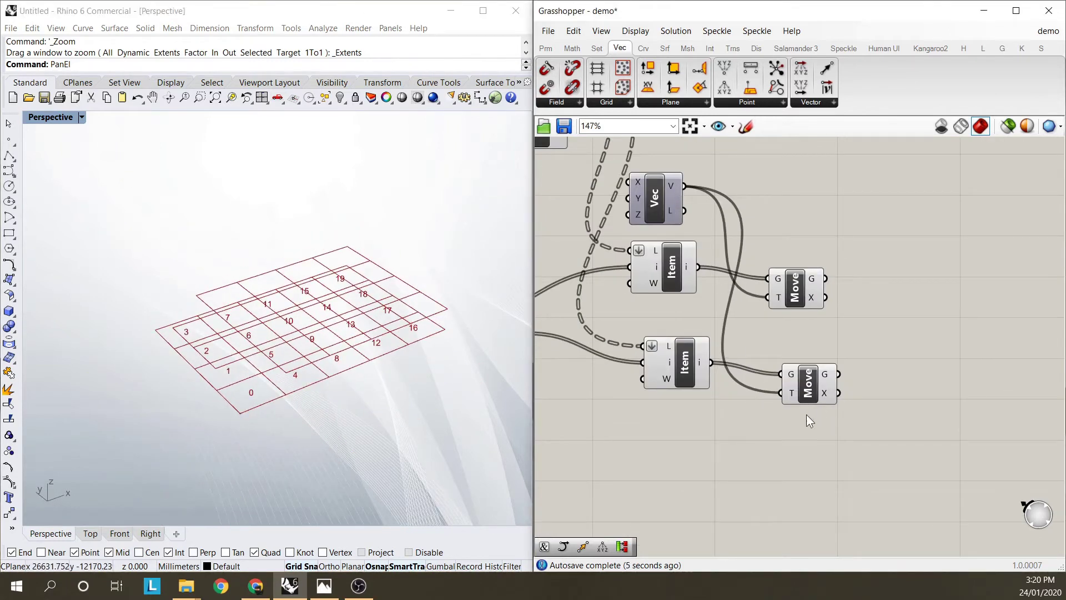
right_click(791, 396)
mouse_move(831, 454)
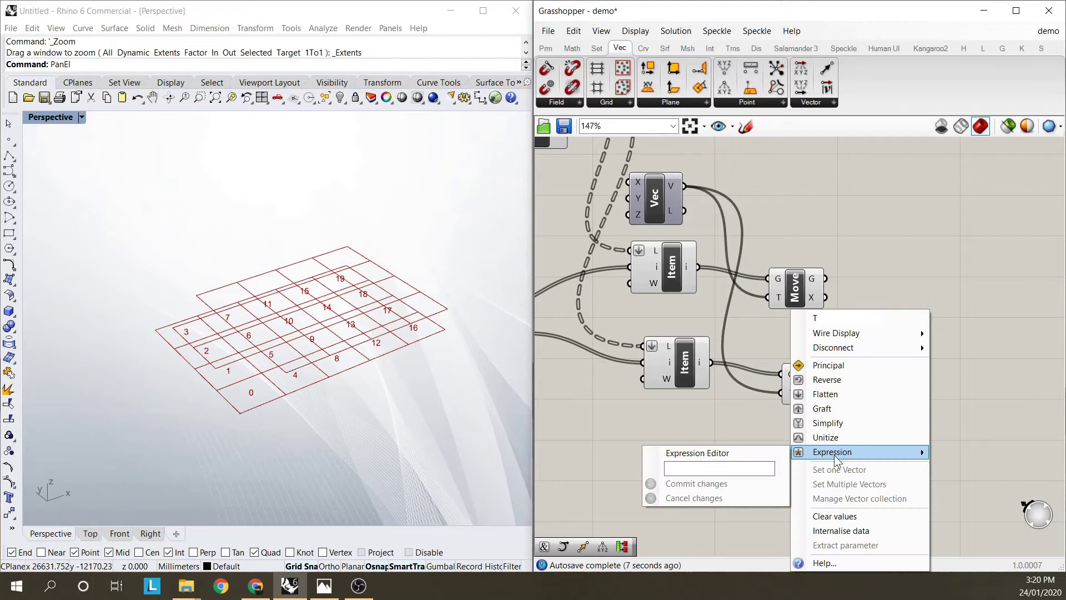
left_click(727, 469)
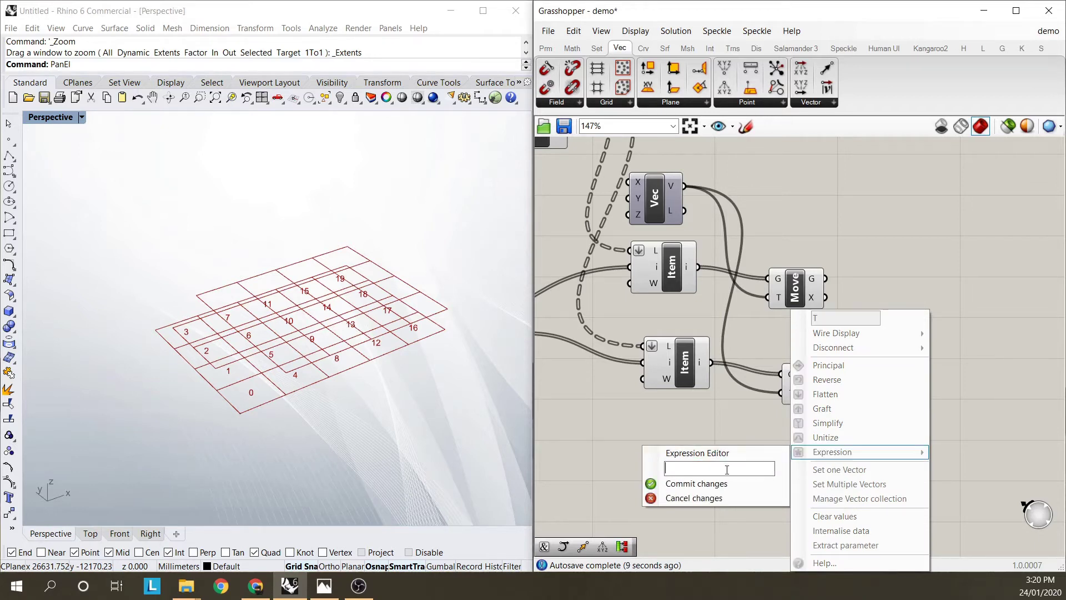
type("x")
left_click(715, 484)
right_click_drag(311, 311, 322, 386)
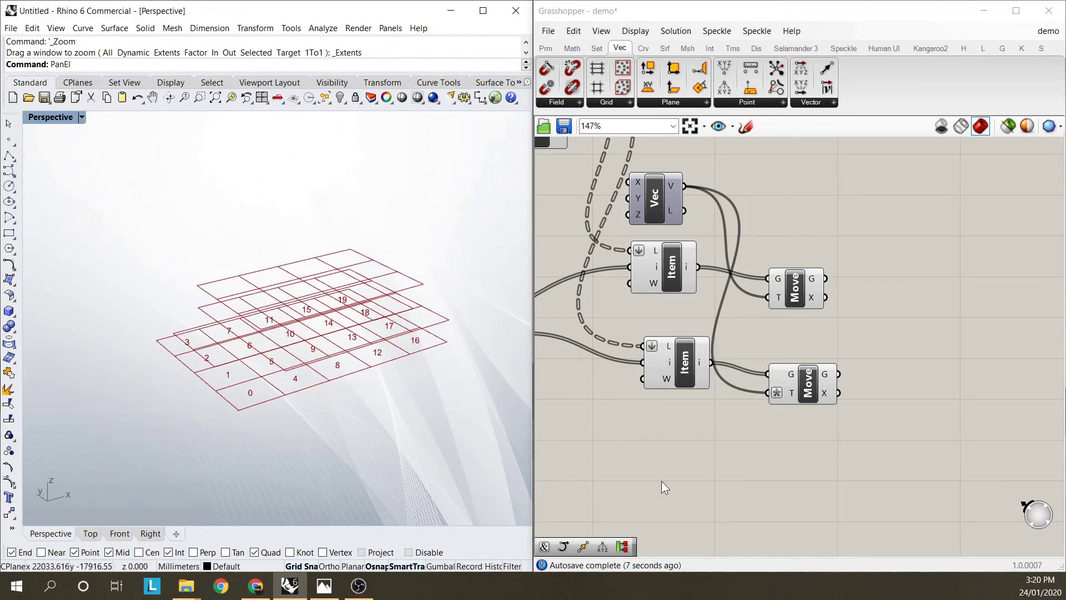
- Align the level 2 Move component with its List Item so the connecting wire runs straight
left_click(765, 442)
scroll(764, 443, "down", 3)
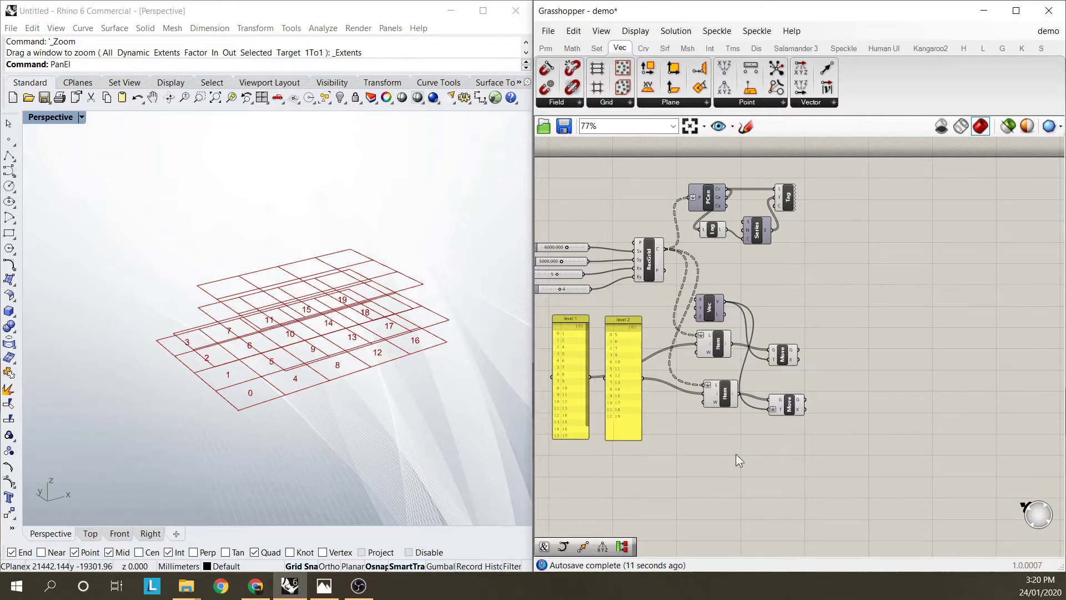
scroll(771, 365, "down", 2)
scroll(770, 364, "up", 4)
left_click(765, 375)
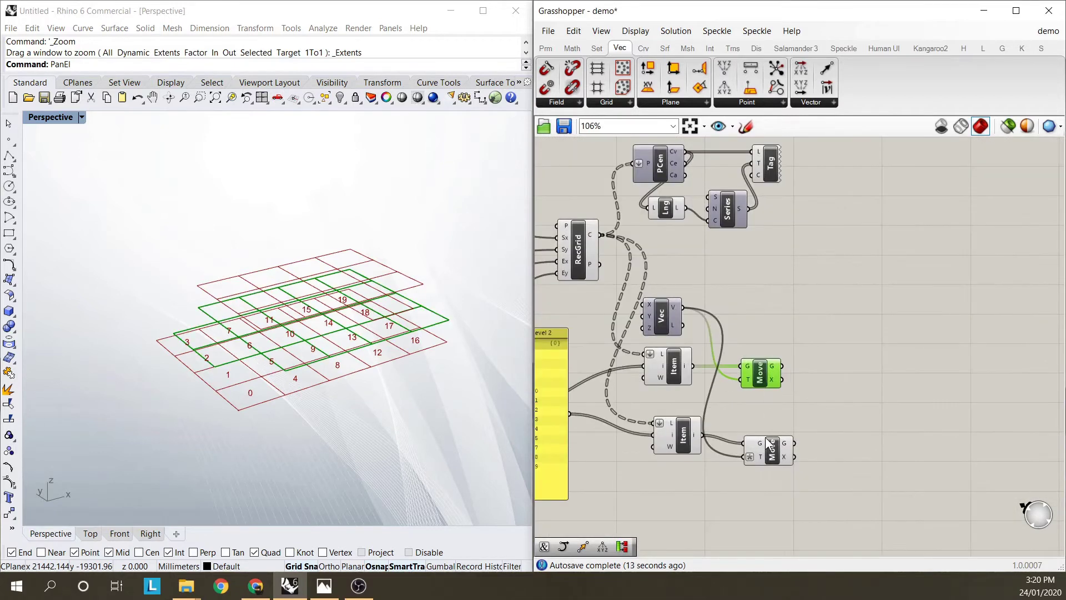
left_click_drag(767, 440, 766, 432)
- Save the demo definition
left_click(712, 339)
left_click(547, 31)
left_click(547, 32)
left_click(547, 32)
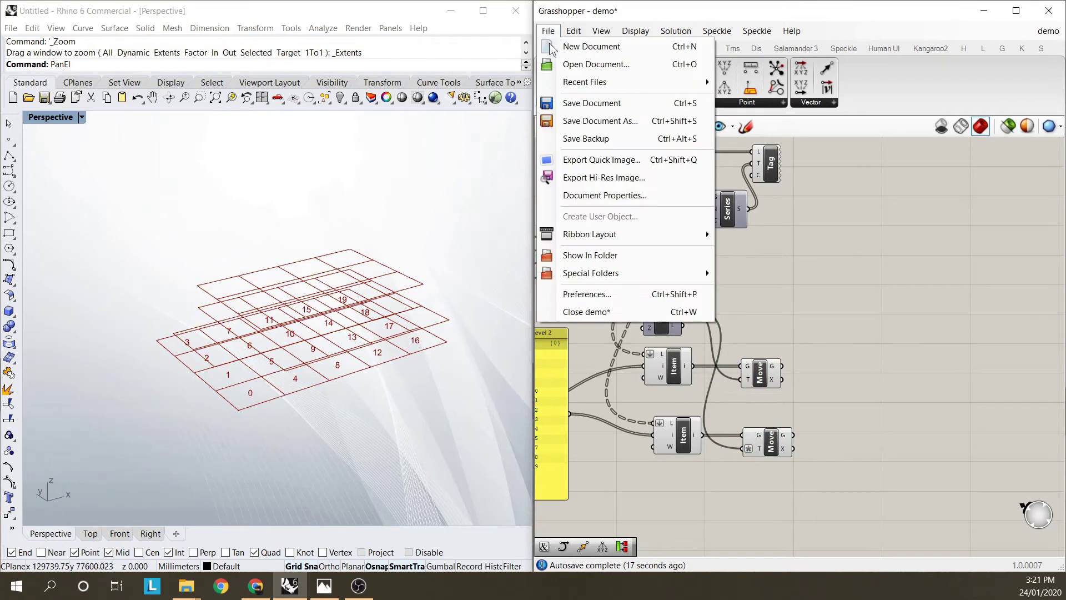
left_click(592, 102)
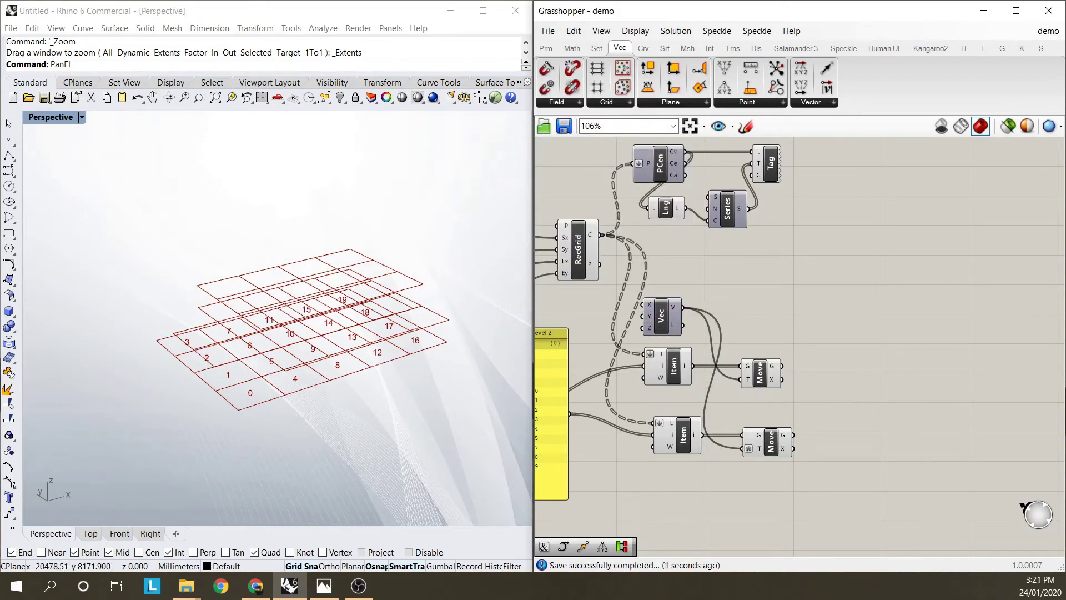
key("alt+Tab")
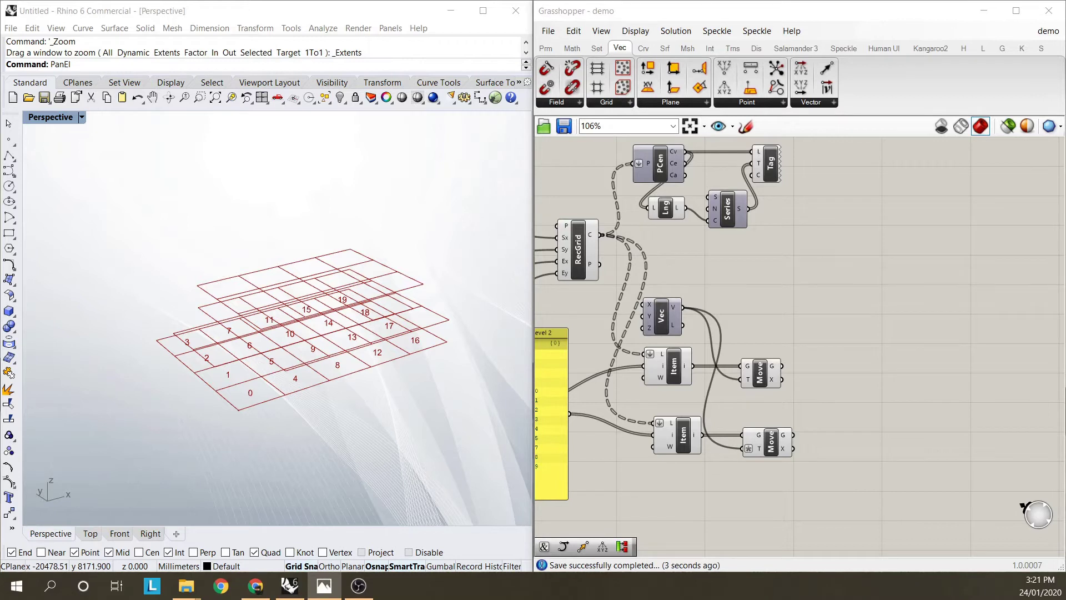
- Add a Deconstruct Brep component beside the level 1 Move
left_click(834, 362)
double_click(839, 362)
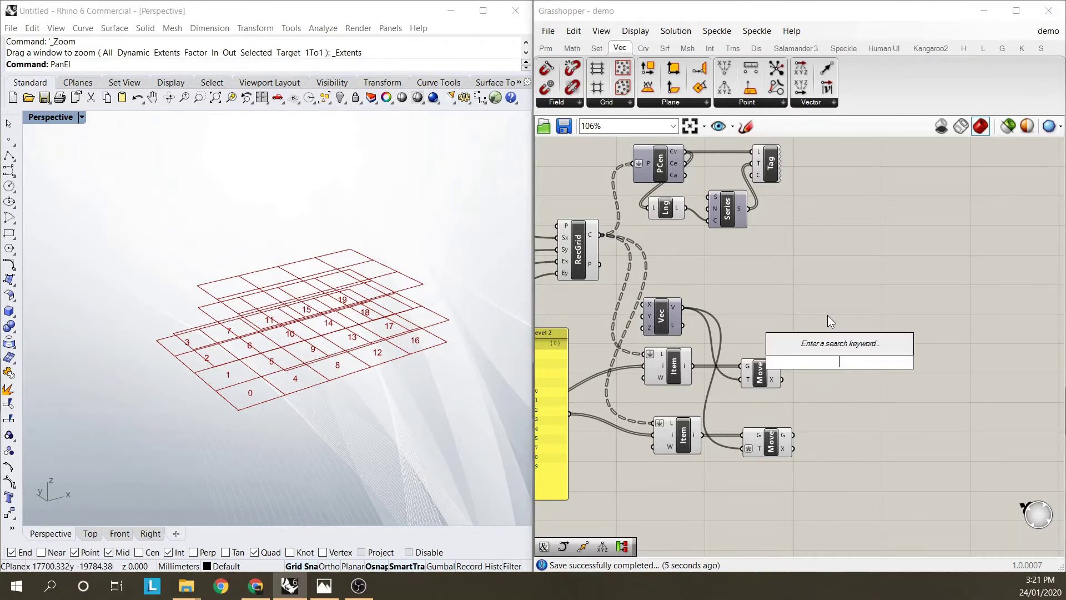
left_click(665, 49)
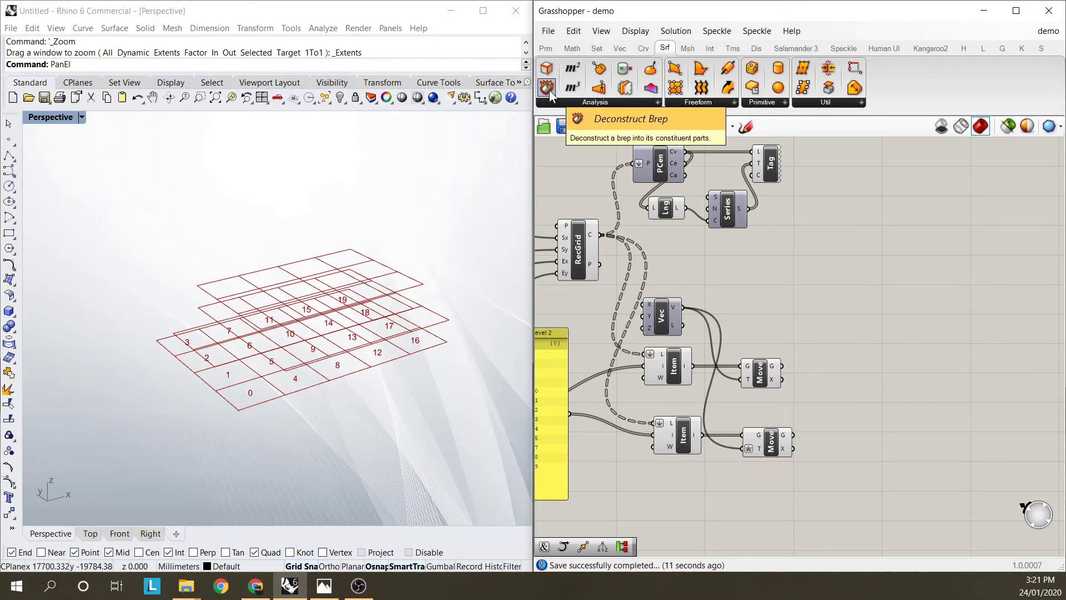
left_click_drag(549, 90, 622, 158)
left_click_drag(848, 369, 848, 371)
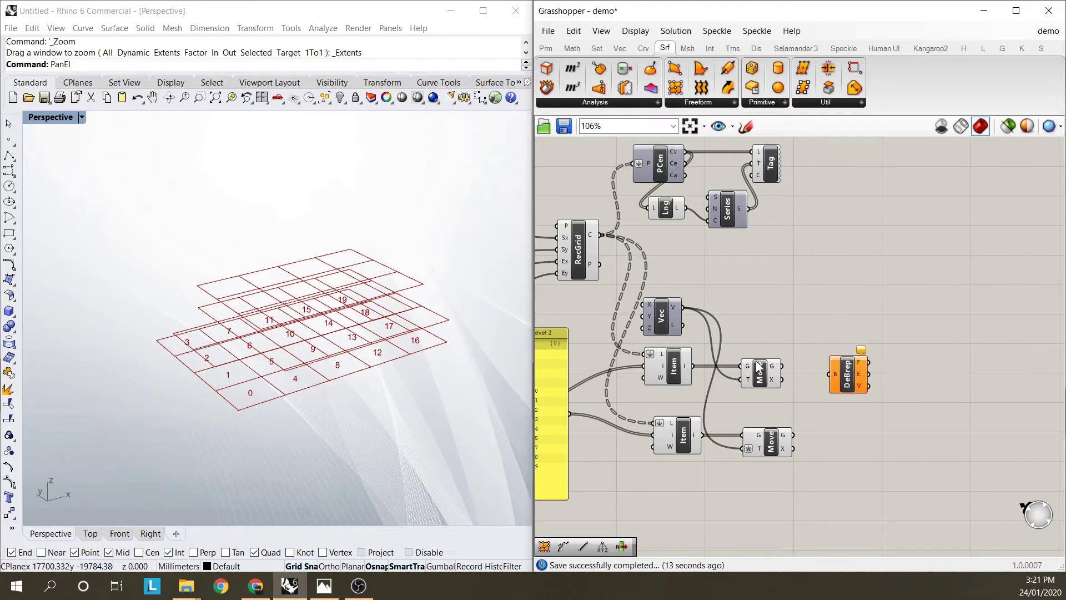
- Connect the level 1 Move's G output to Deconstruct Brep's B input and line the two components up
left_click(761, 374)
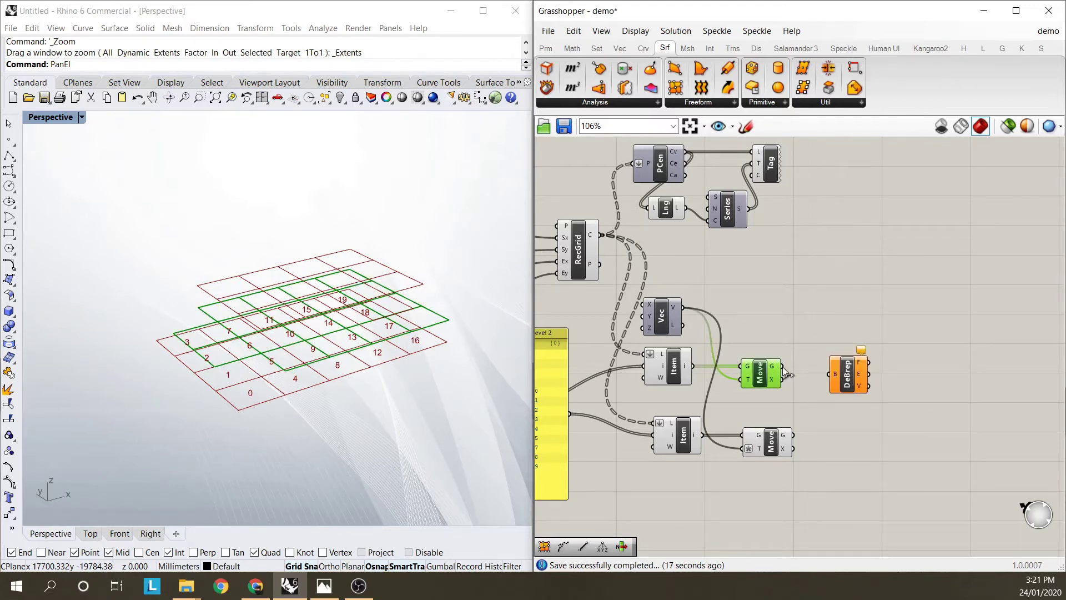
left_click_drag(785, 369, 842, 376)
left_click(848, 375)
left_click(838, 318)
left_click_drag(847, 359, 843, 356)
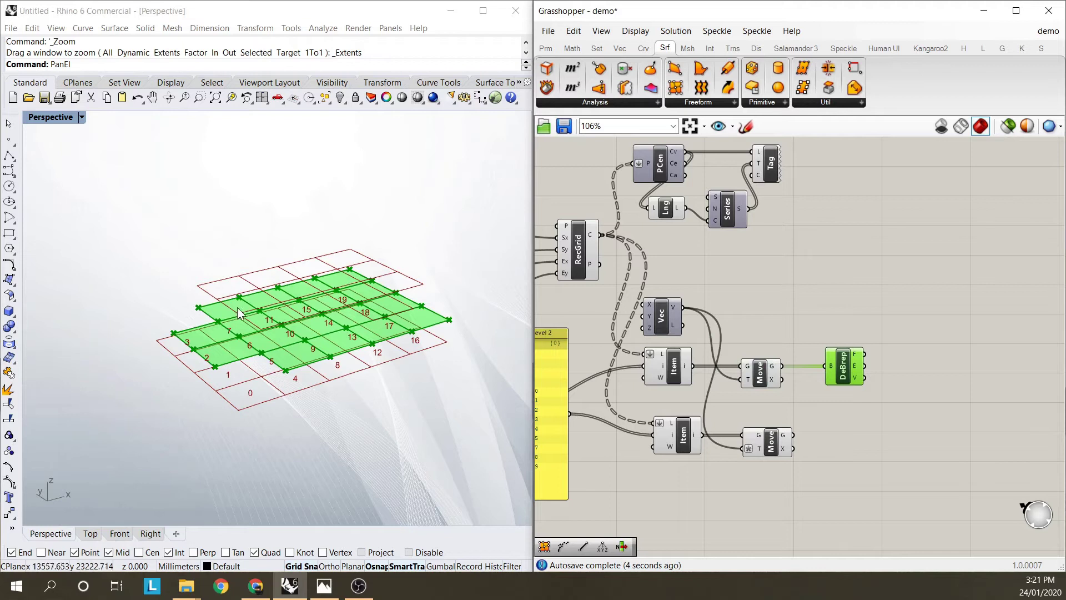
left_click(839, 321)
left_click_drag(847, 370, 831, 364)
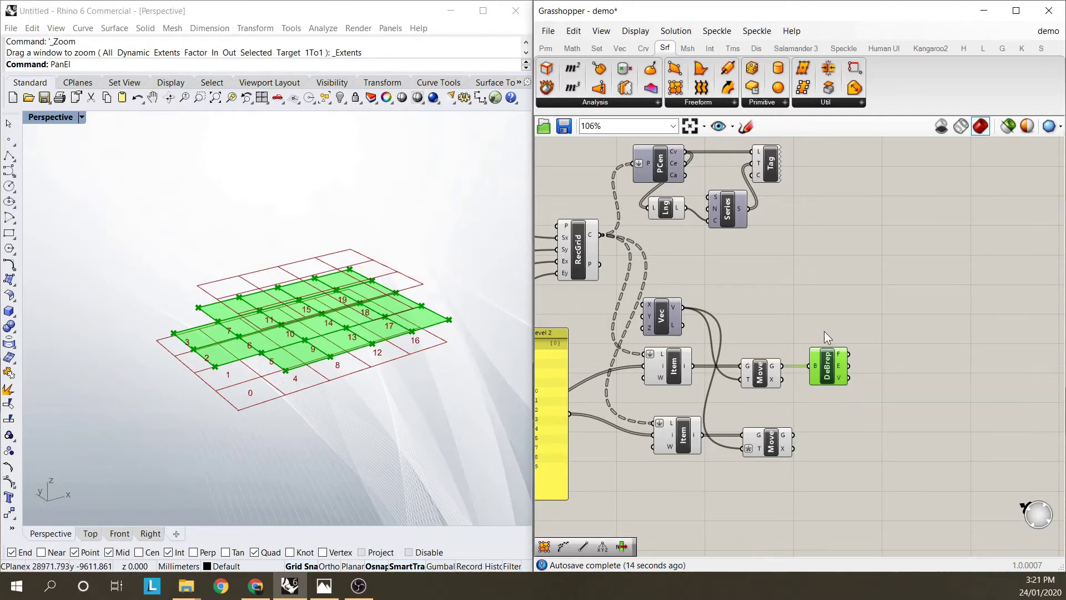
- Add a Move component below Deconstruct Brep and connect the Vector XYZ's V output to its T input
left_click(869, 371)
left_click(824, 369)
left_click(867, 373)
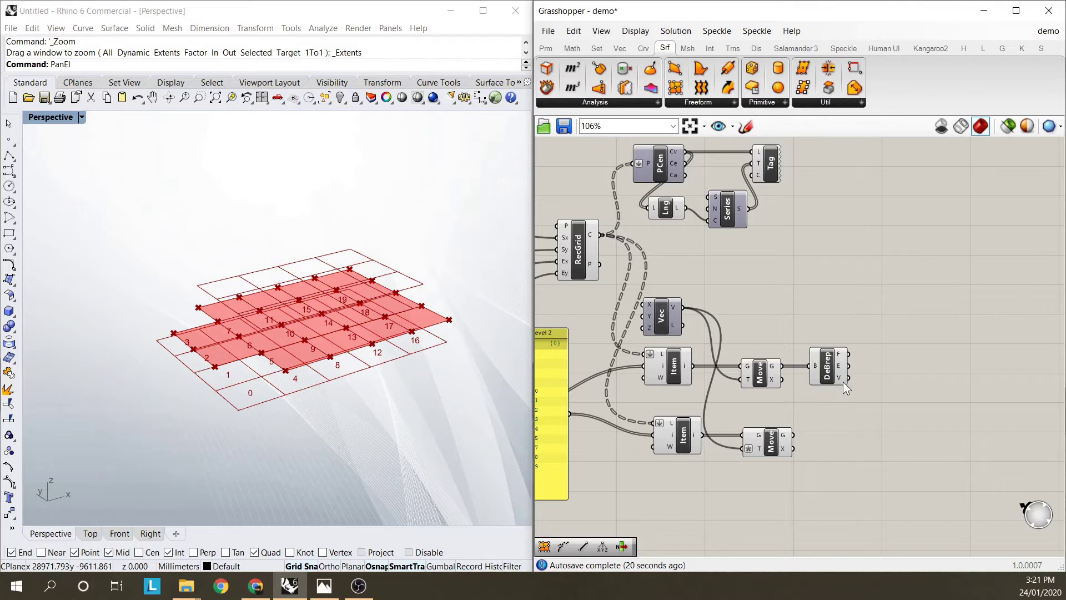
mouse_move(844, 377)
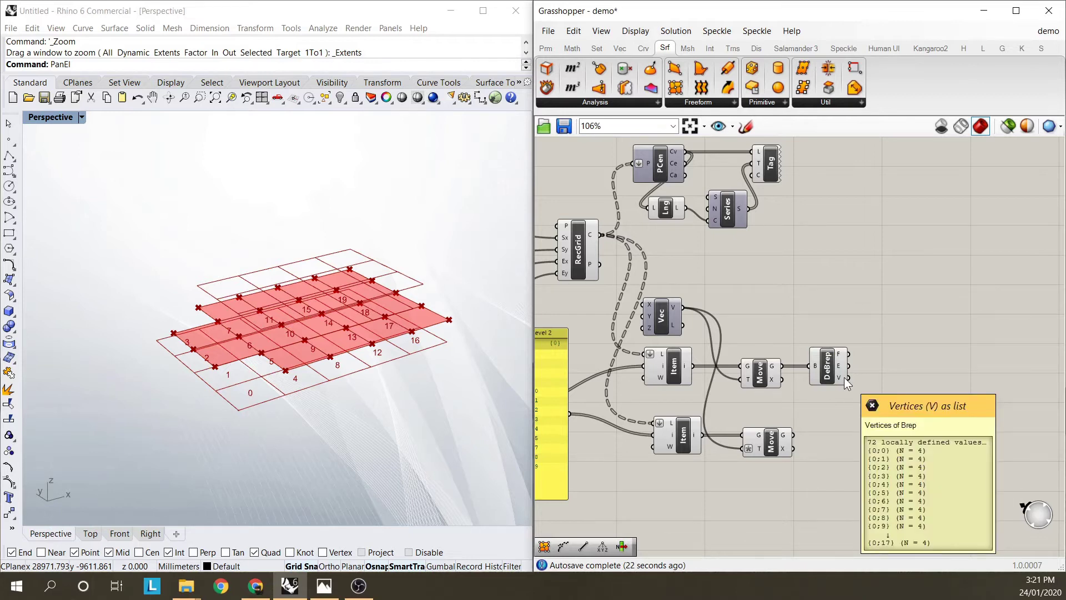
double_click(836, 406)
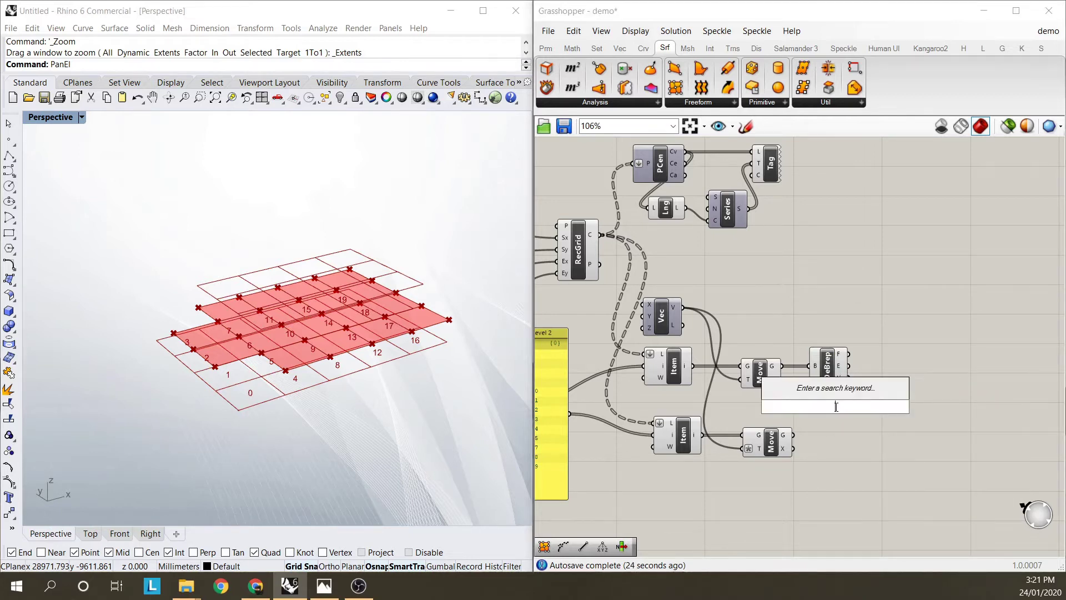
type("move")
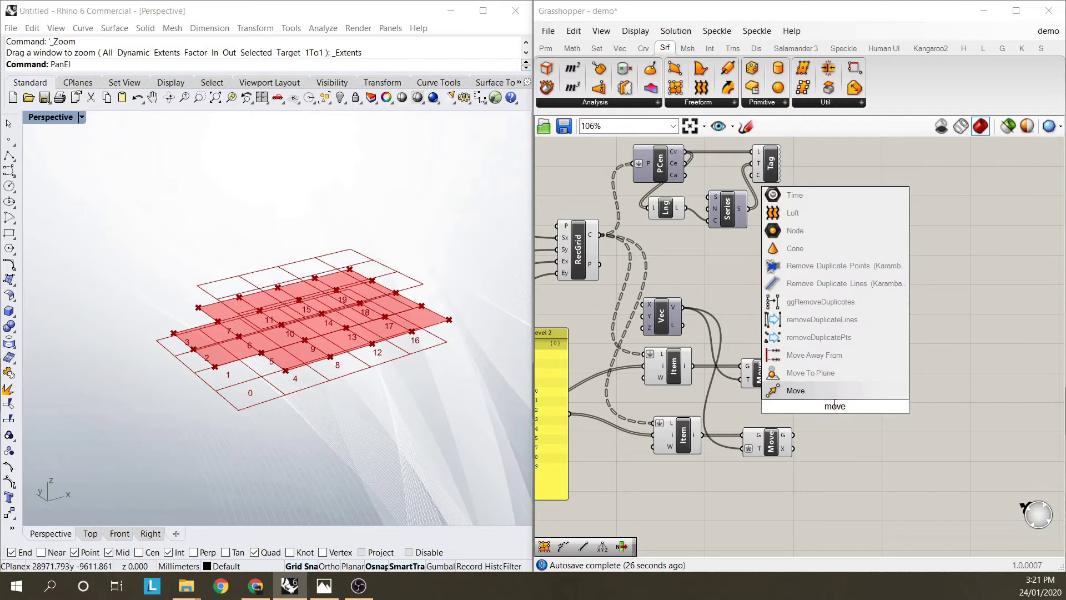
left_click(827, 391)
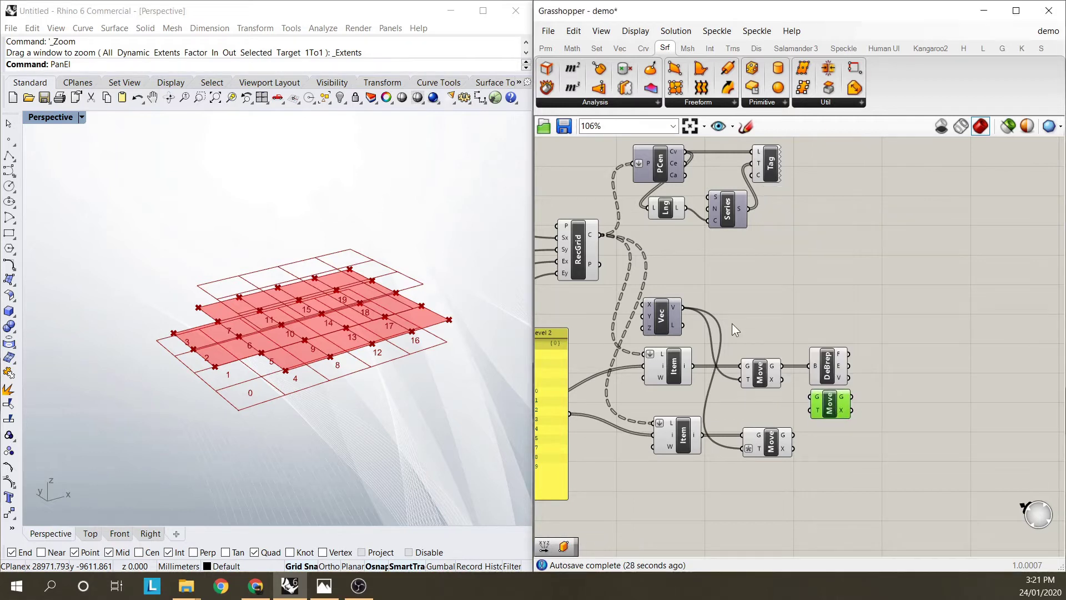
left_click_drag(705, 341, 815, 409)
- Give the new Move's T input a negating expression so that it moves geometry downward
right_click(814, 410)
mouse_move(865, 456)
left_click(766, 467)
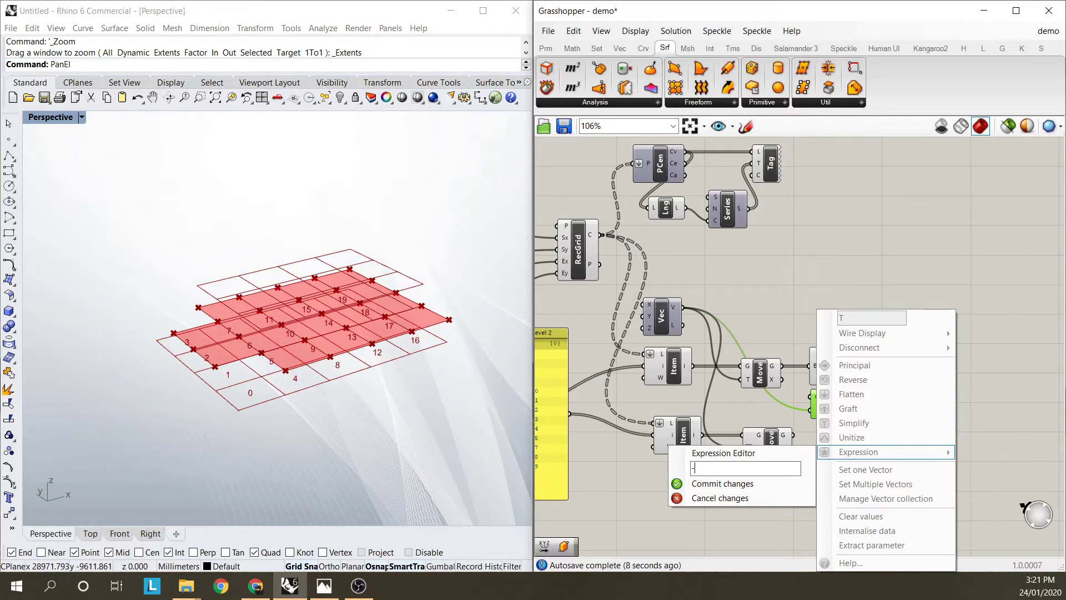
left_click(765, 483)
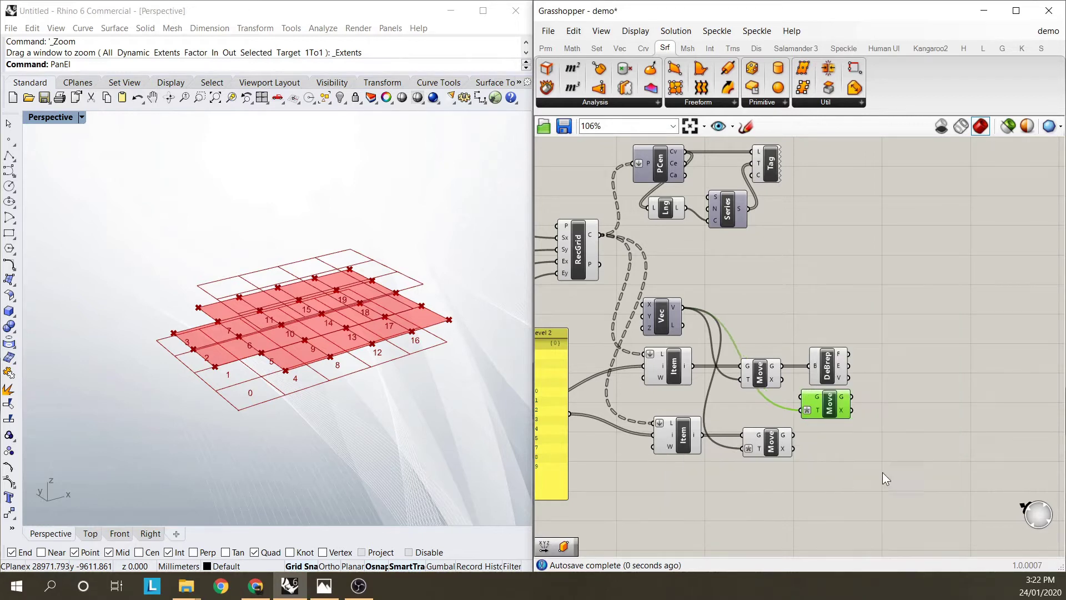
- Add a Line component and connect Deconstruct Brep's V output to A and the new Move's G output to B
double_click(872, 379)
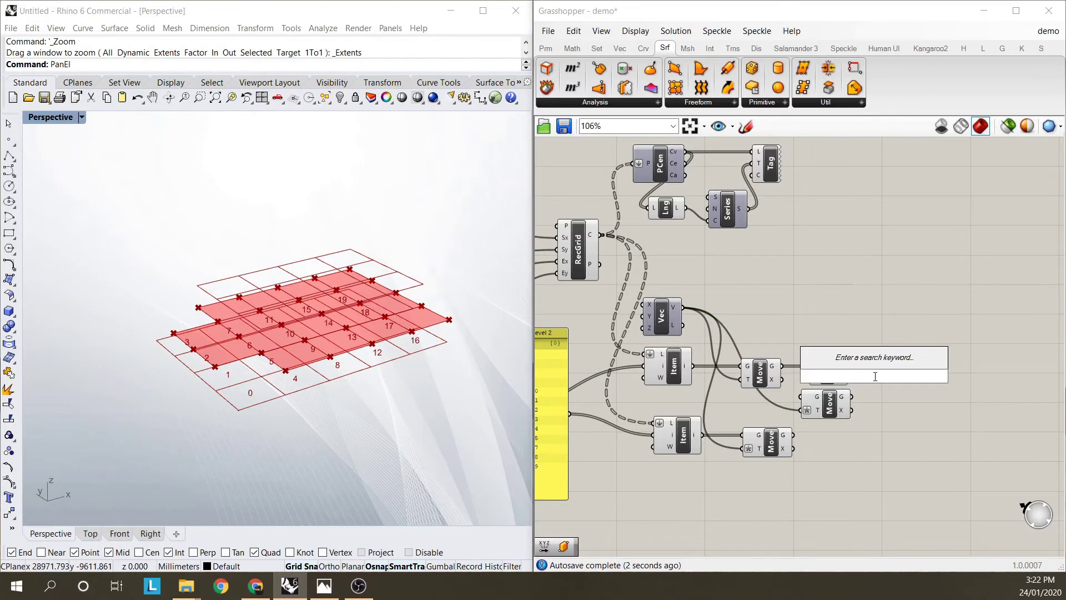
type("lie")
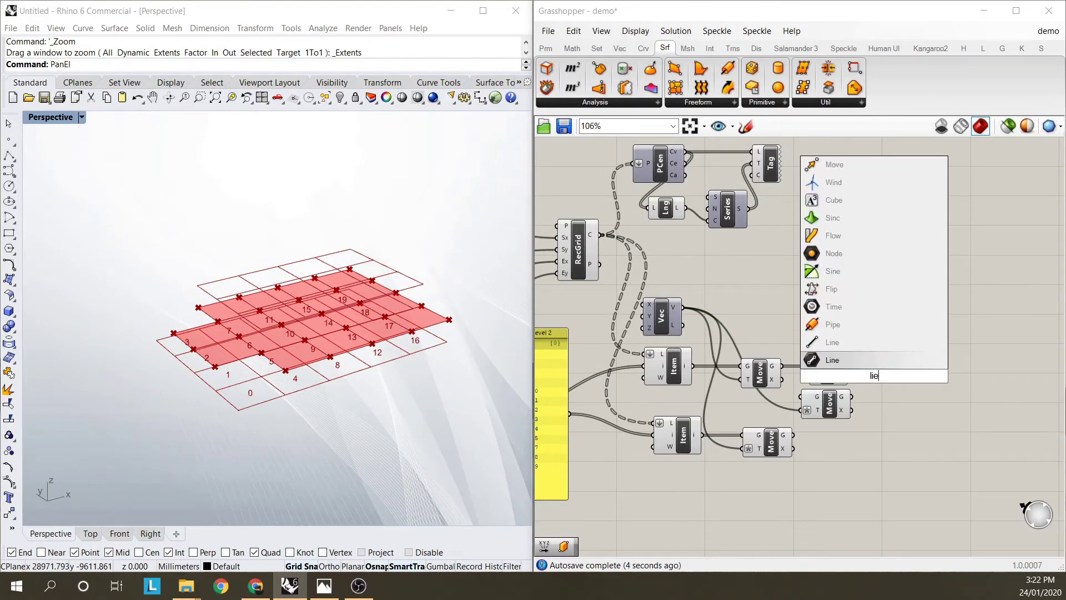
left_click(867, 358)
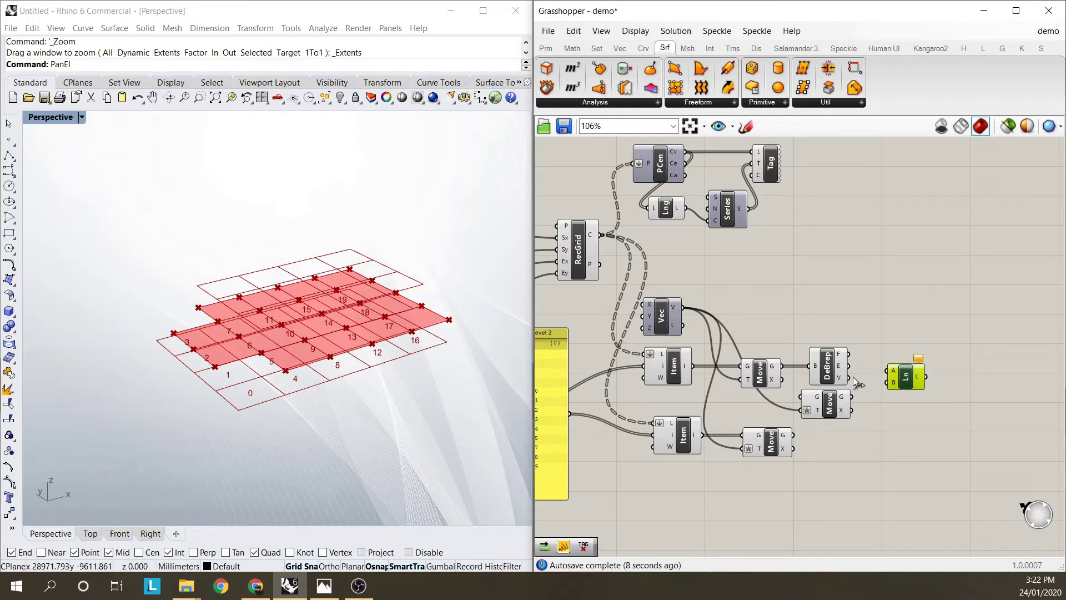
left_click_drag(854, 379, 876, 387)
left_click_drag(854, 395, 895, 388)
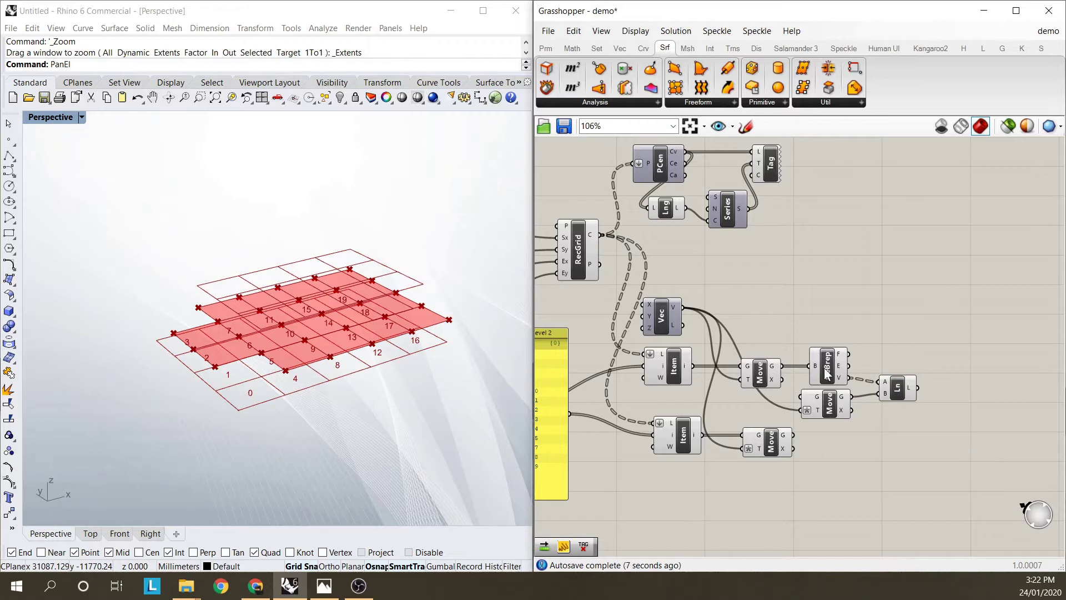
- Feed the Deconstruct Brep vertices into the new Move's G input and tidy the Move and Line positions
left_click_drag(830, 406, 839, 411)
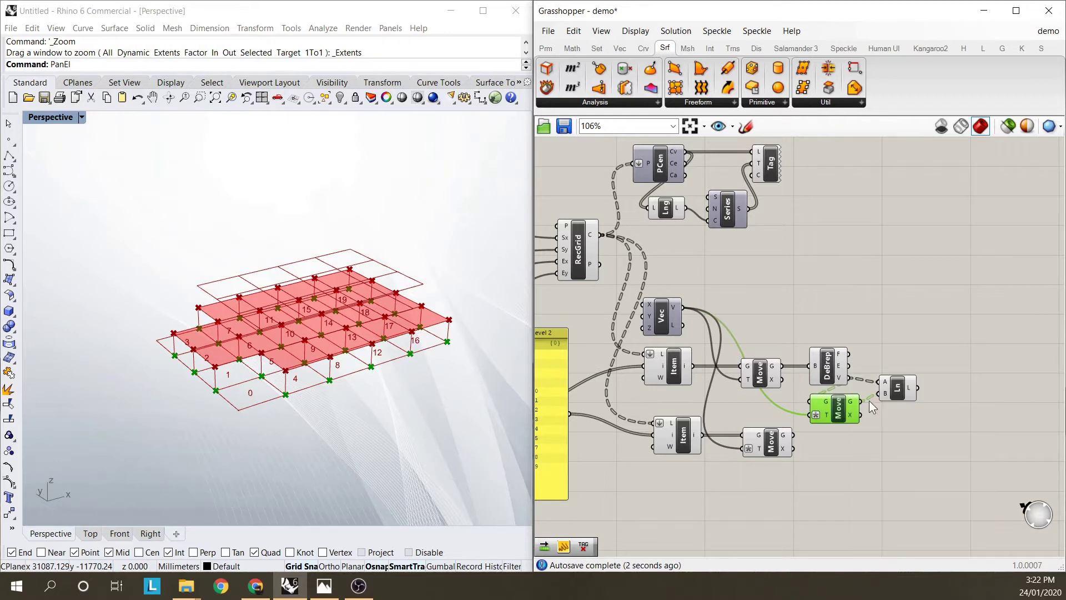
left_click_drag(898, 392, 905, 388)
left_click(885, 349)
mouse_move(348, 404)
right_mouse_down()
mouse_move(369, 354)
mouse_move(353, 385)
right_mouse_up()
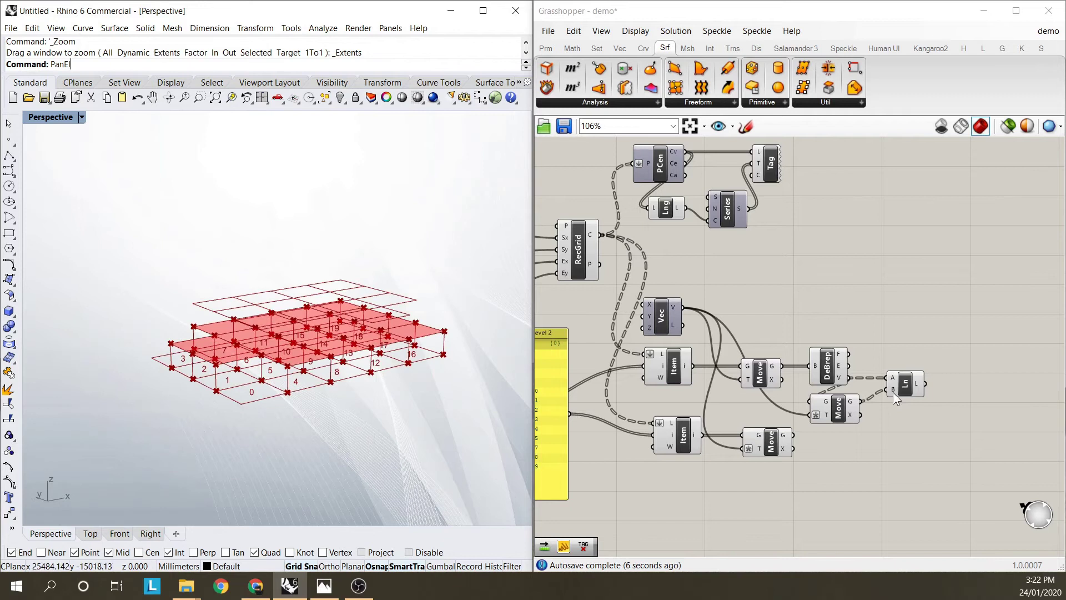
- Turn off the preview of Deconstruct Brep and the downward Move component
left_click(829, 365)
right_click(831, 362)
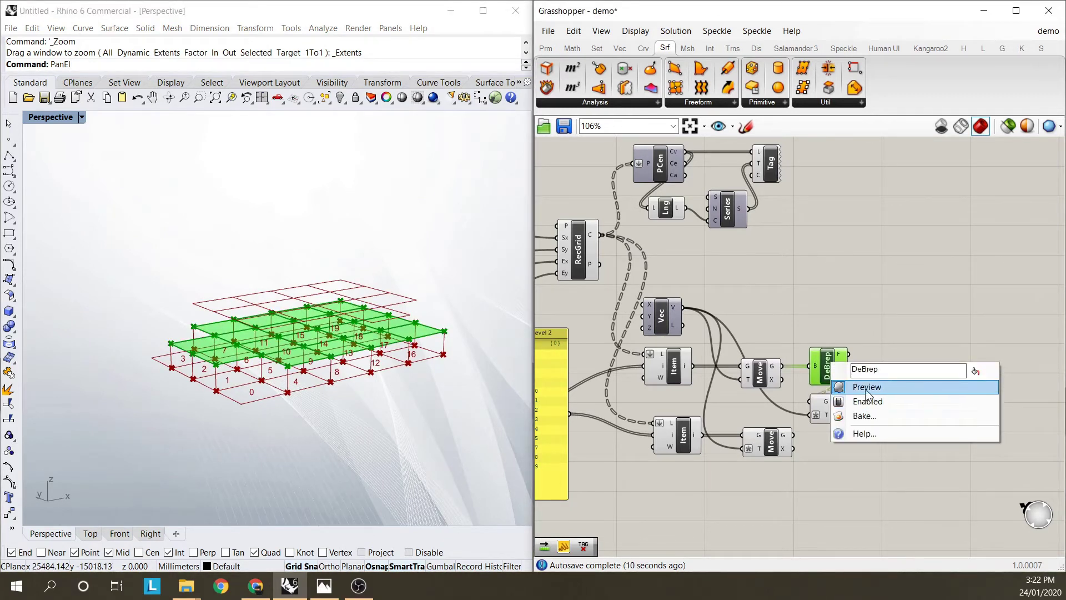
left_click(855, 339)
right_click(831, 417)
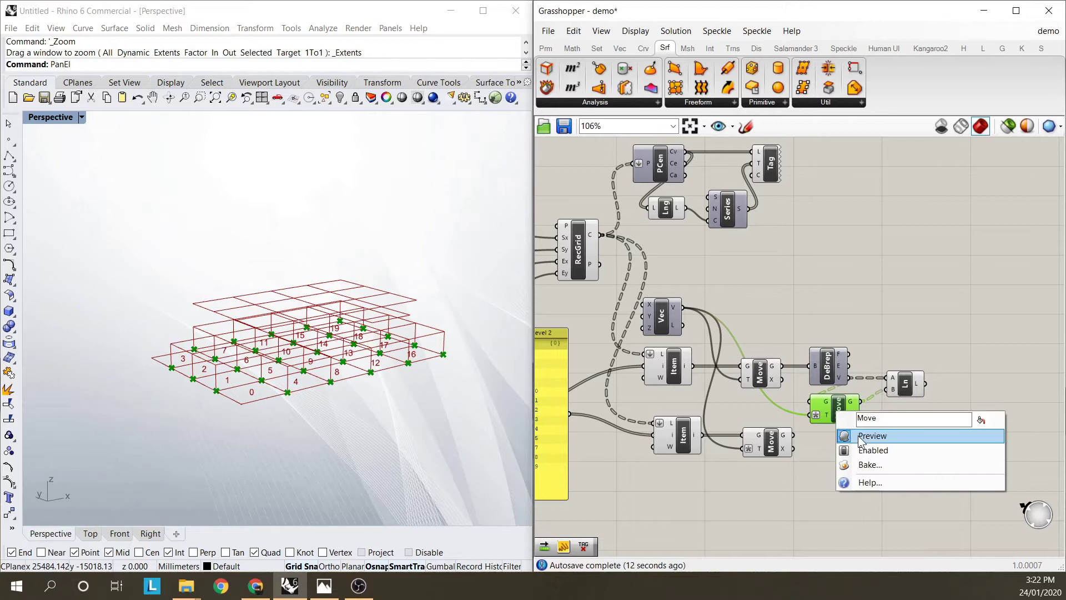
left_click(879, 435)
left_click(851, 316)
- Duplicate Deconstruct Brep, Move and Line below the originals and connect the level 2 Move's G output to the copied B input
right_click_drag(333, 389, 311, 430)
scroll(292, 396, "up", 3)
scroll(326, 369, "down", 2)
scroll(311, 430, "up", 2)
scroll(365, 400, "down", 3)
scroll(364, 401, "up", 2)
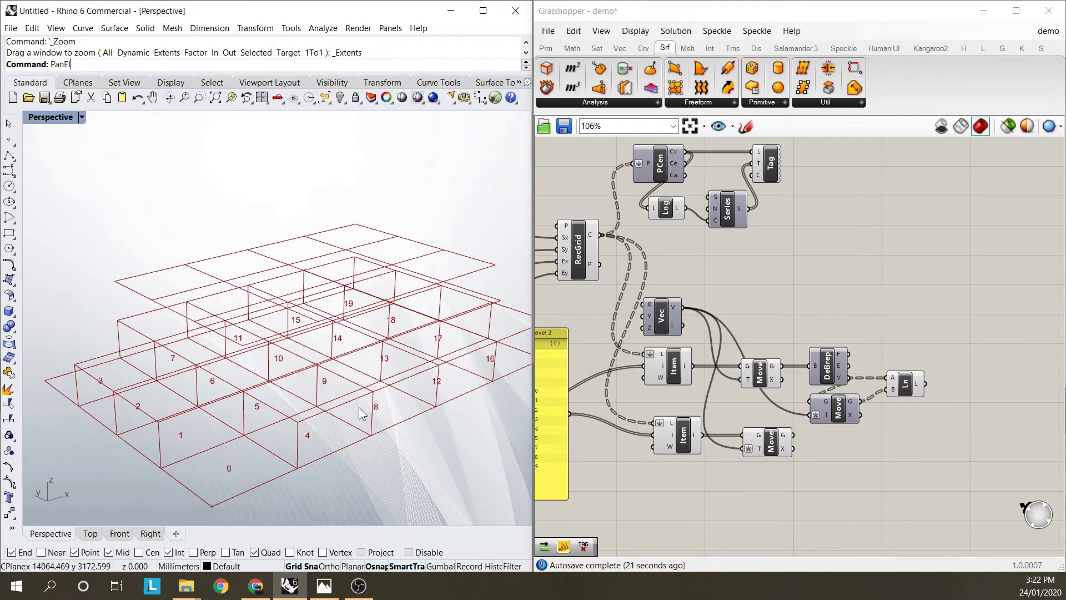
scroll(359, 407, "down", 1)
left_click(899, 405)
left_click_drag(901, 412, 847, 457)
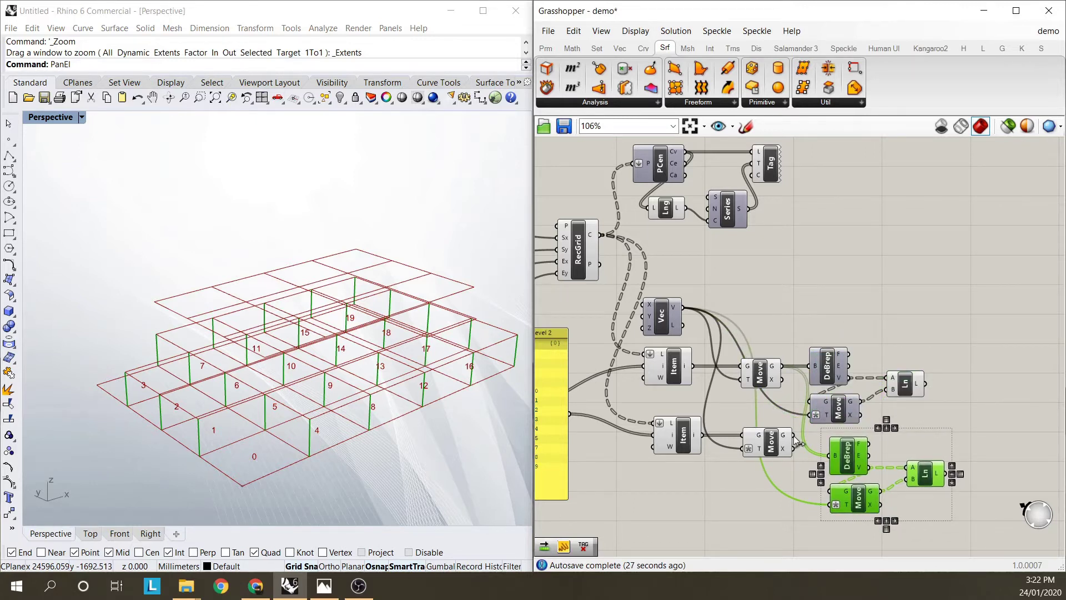
left_click_drag(795, 442, 794, 436)
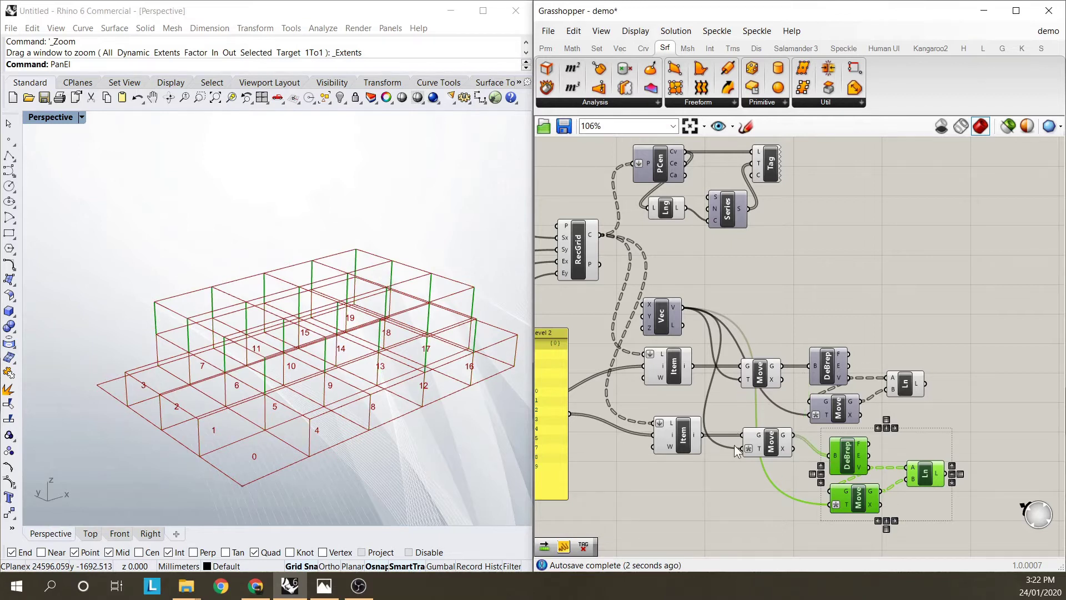
- Examine the two-level column grid in the Perspective view against the level 1 and level 2 index panels
left_click(960, 416)
mouse_move(344, 397)
right_mouse_down()
mouse_move(384, 330)
mouse_move(425, 351)
mouse_move(433, 404)
mouse_move(331, 413)
right_mouse_up()
scroll(331, 411, "down", 5)
right_click_drag(800, 294, 984, 268)
scroll(695, 374, "up", 2)
right_click_drag(303, 332, 404, 248)
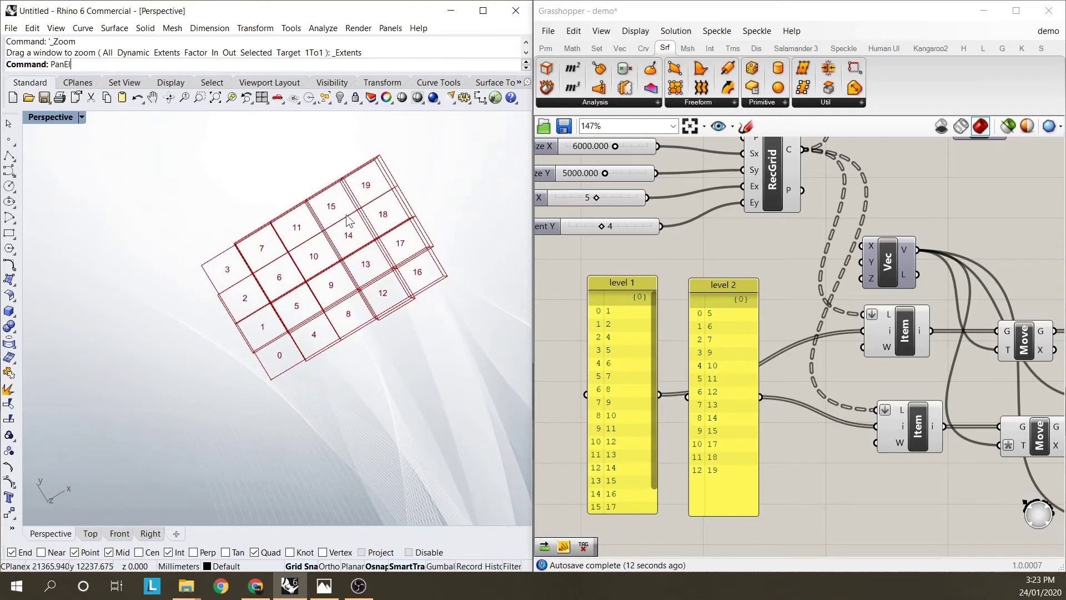
right_click_drag(320, 322, 352, 205)
right_click_drag(330, 387, 333, 356)
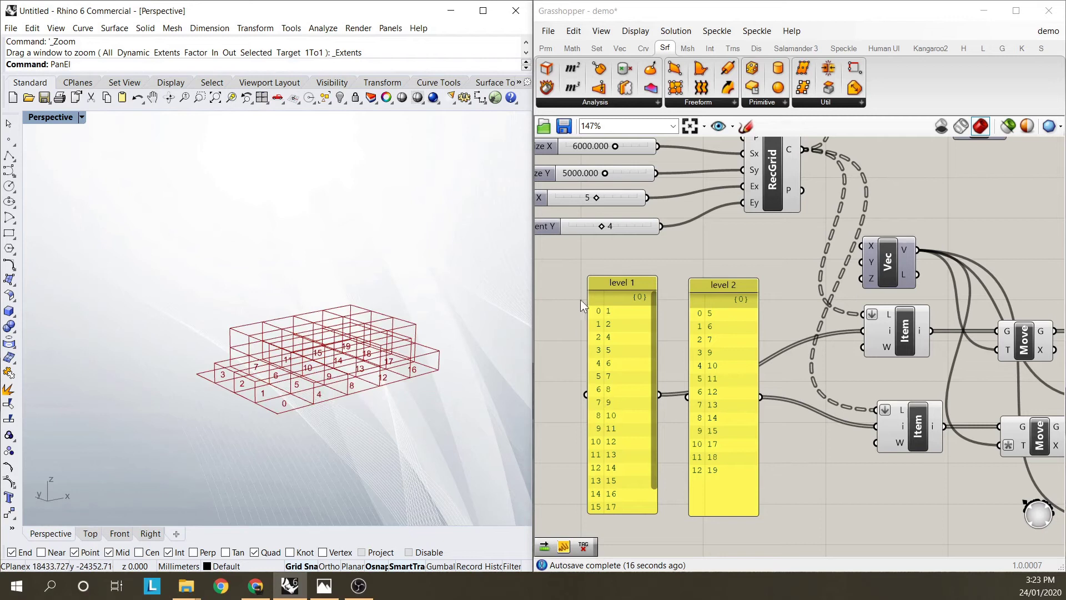
- Save the demo definition
left_click(688, 304)
scroll(670, 322, "down", 5)
scroll(663, 342, "up", 2)
scroll(725, 344, "down", 1)
left_click(565, 128)
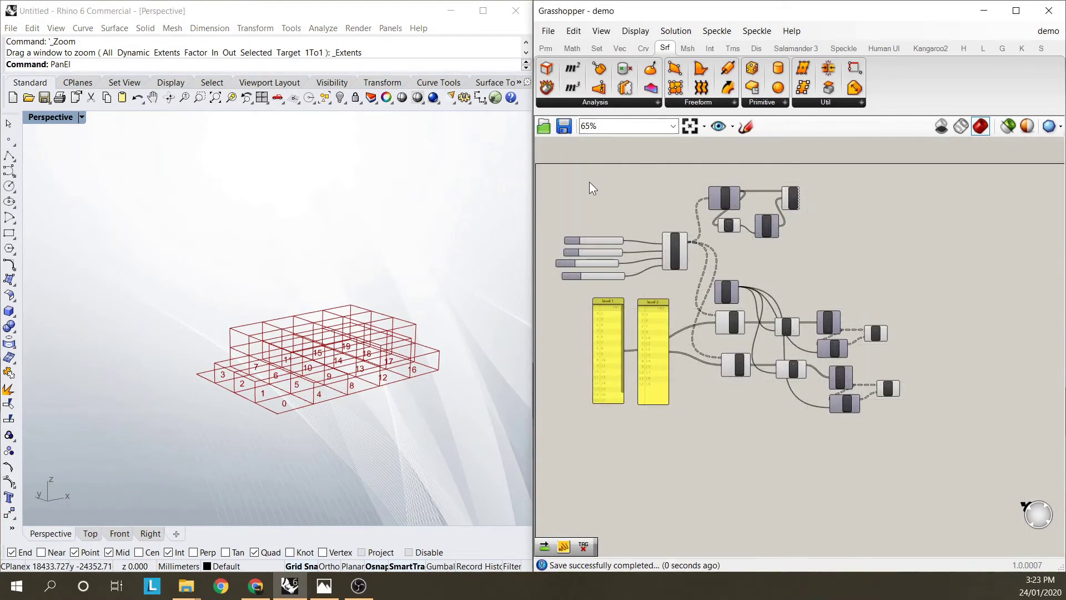
scroll(686, 351, "down", 2)
scroll(707, 370, "up", 2)
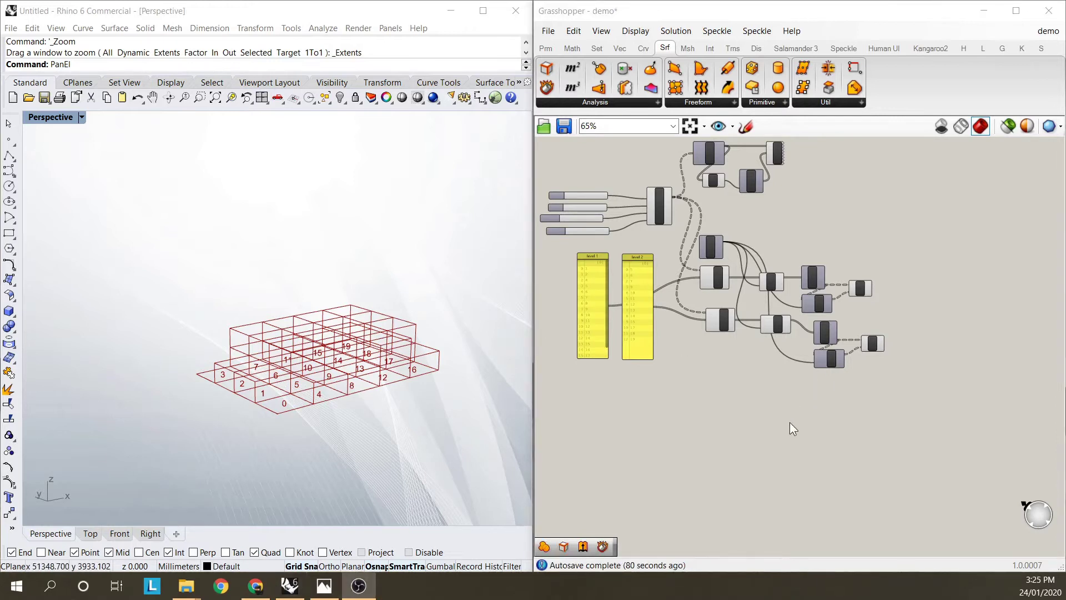
- Inspect the numbered grid cells and the columns beneath both levels from several angles in the Perspective view
left_click(791, 426)
scroll(383, 384, "up", 5)
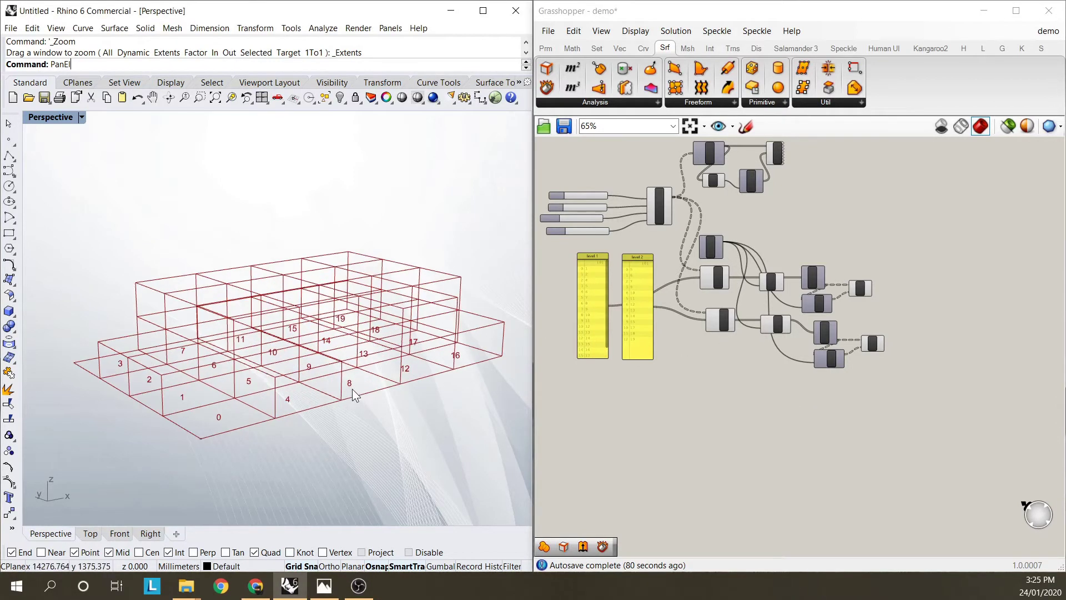
scroll(158, 384, "down", 3)
mouse_move(207, 361)
right_mouse_down()
mouse_move(189, 406)
mouse_move(206, 393)
mouse_move(207, 344)
right_mouse_up()
scroll(206, 333, "up", 3)
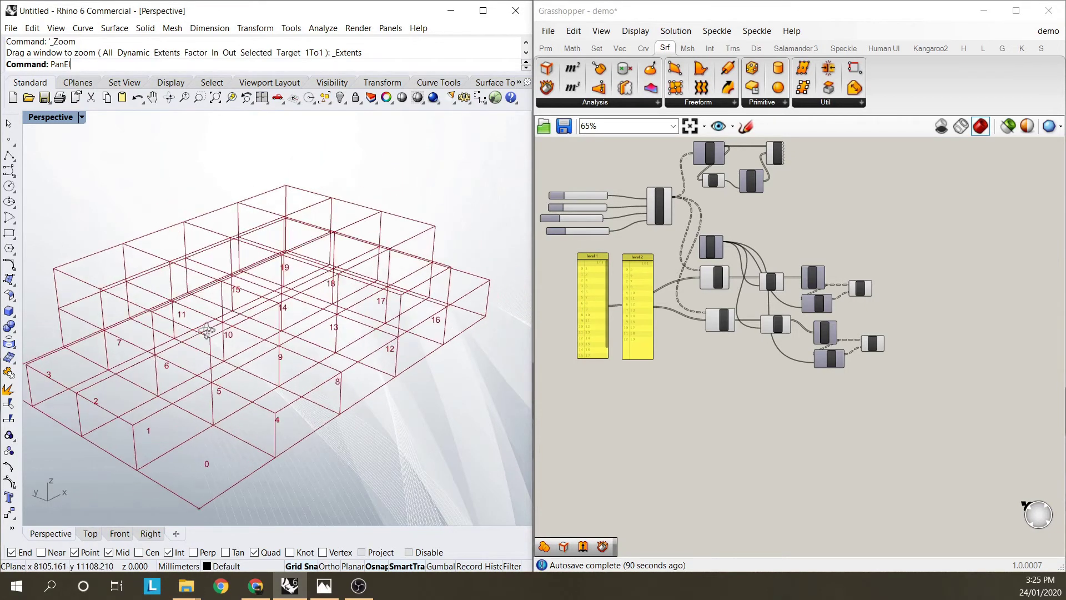
scroll(231, 366, "down", 3)
scroll(230, 367, "up", 2)
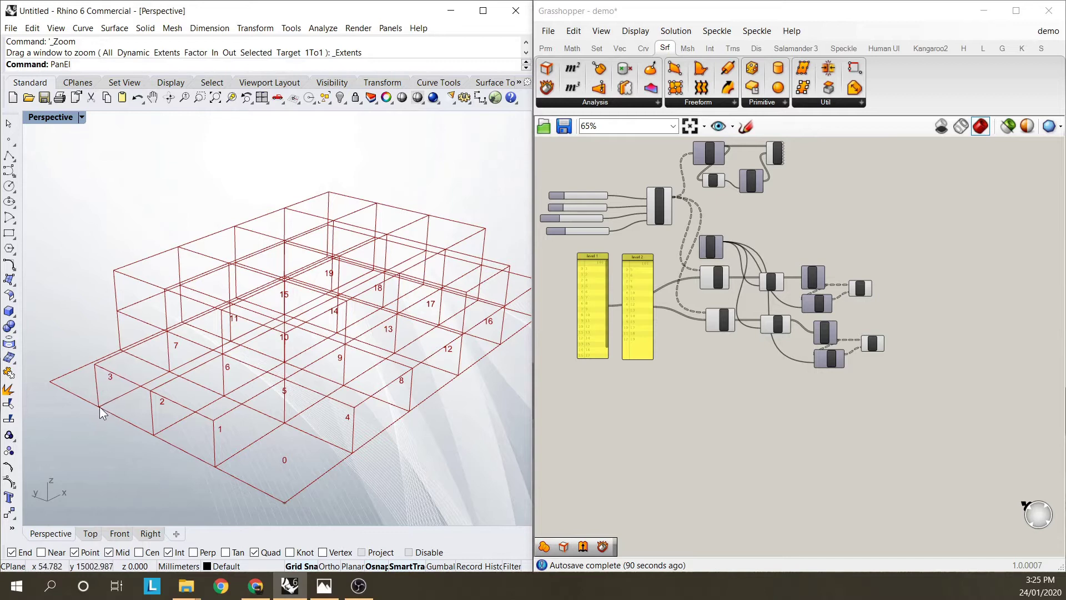
right_click_drag(294, 326, 279, 325)
scroll(279, 325, "down", 2)
scroll(826, 295, "down", 2)
scroll(642, 322, "up", 4)
- Add a Surface parameter in the empty canvas area beyond the two column Line components
double_click(776, 351)
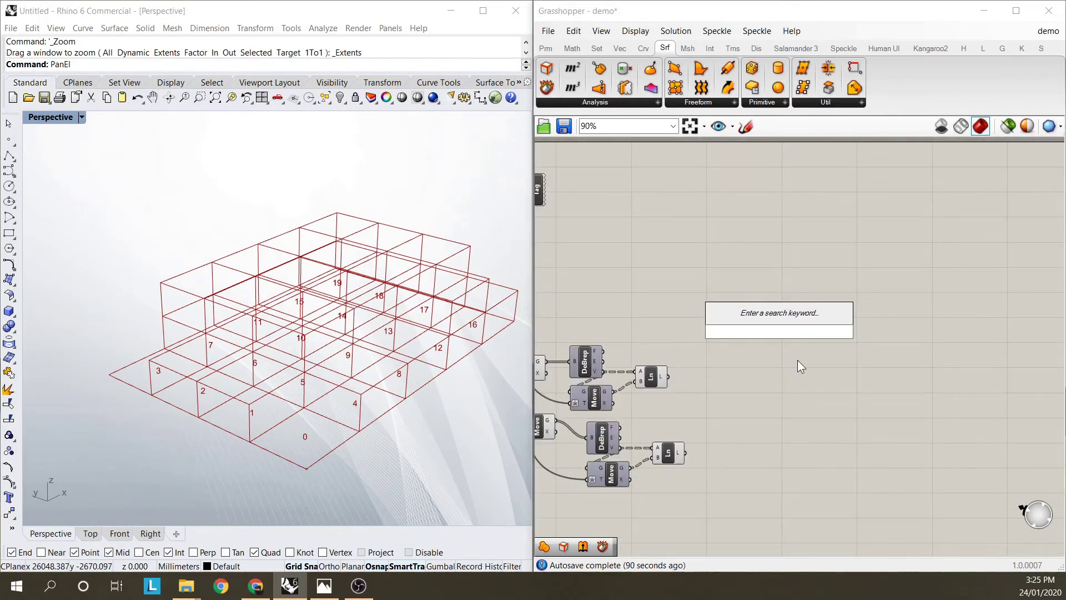
type("surf")
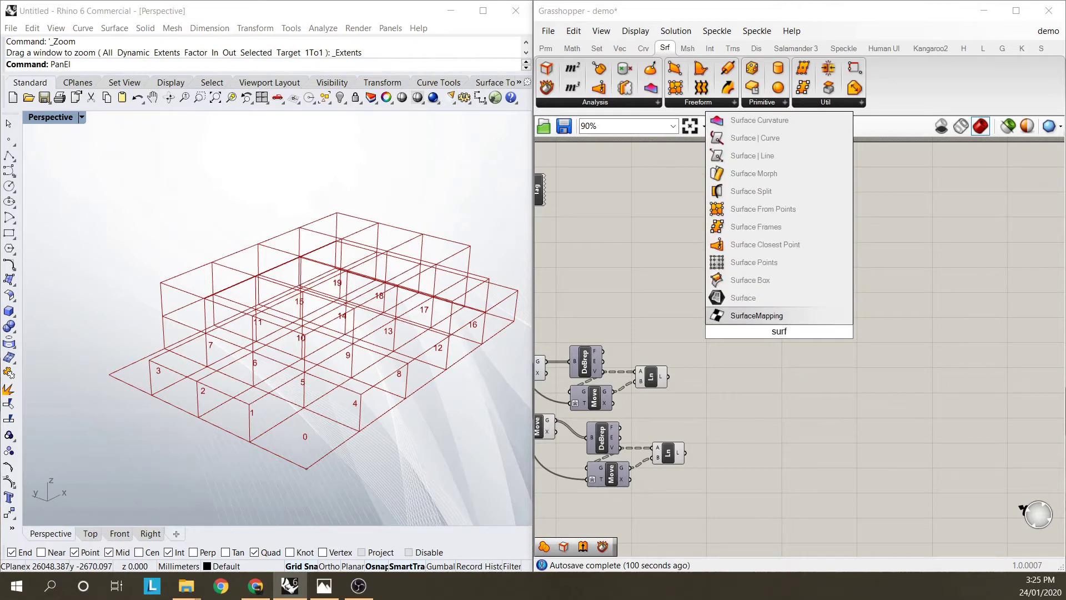
key("Up")
key("Return")
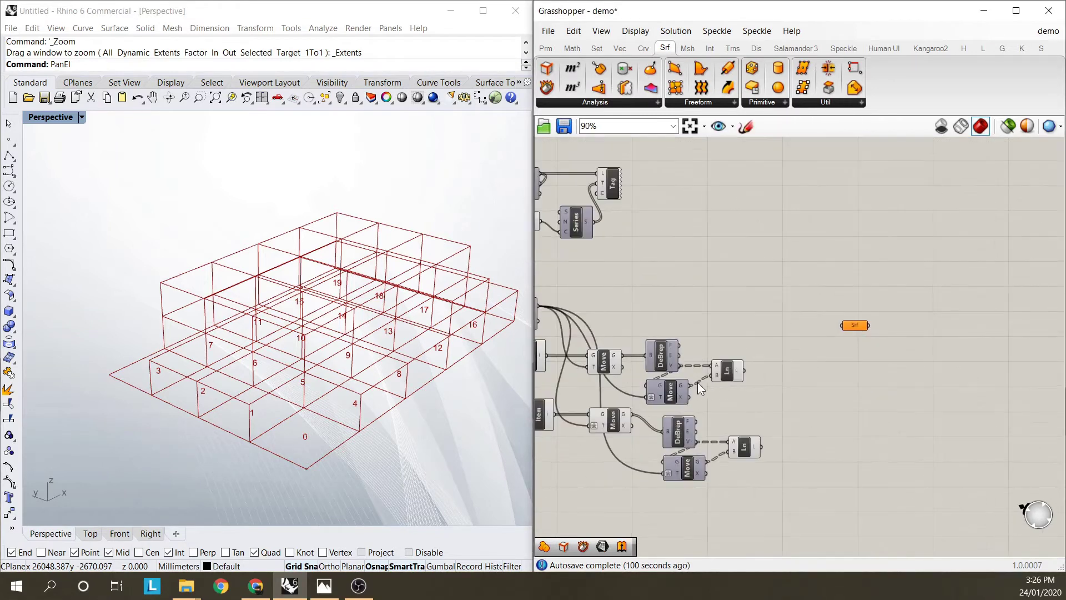
- Connect the level 1 Deconstruct Brep's F output and the level 2 Move's G output to the Surface parameter and tidy its position
left_click(642, 352)
left_click(724, 248)
scroll(724, 249, "down", 2)
scroll(631, 265, "up", 2)
left_click(647, 295)
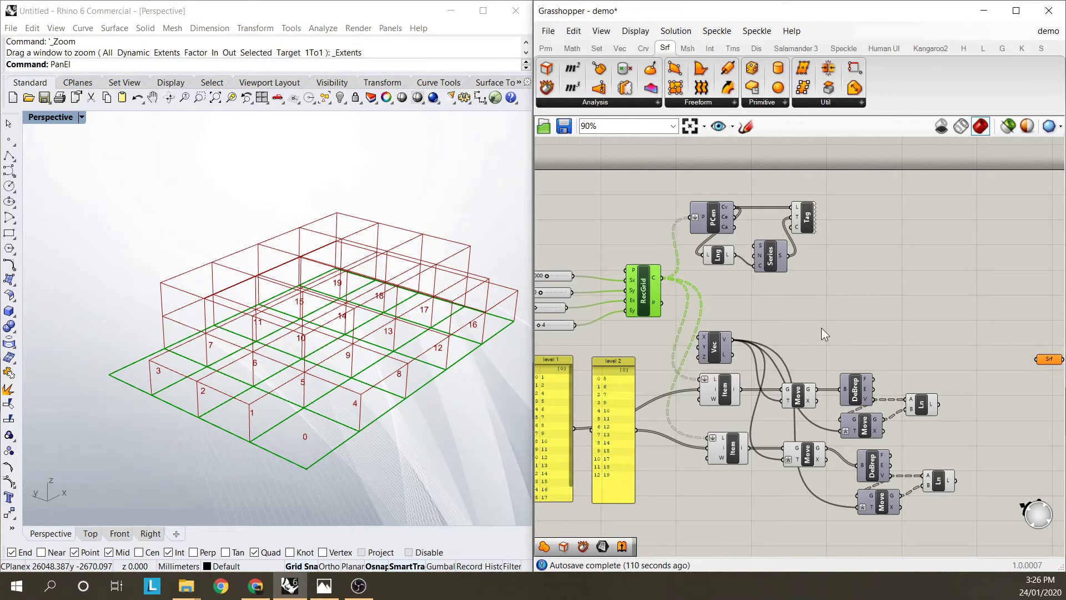
left_click(885, 379)
scroll(886, 379, "down", 3)
scroll(885, 379, "up", 3)
left_click_drag(733, 359, 897, 314)
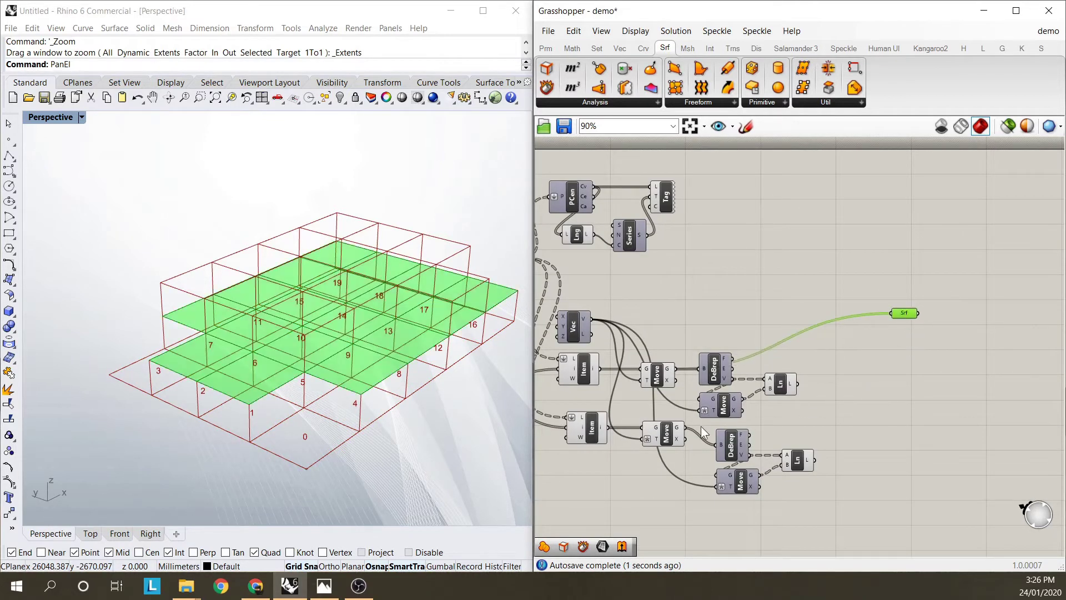
left_click_drag(689, 429, 895, 313)
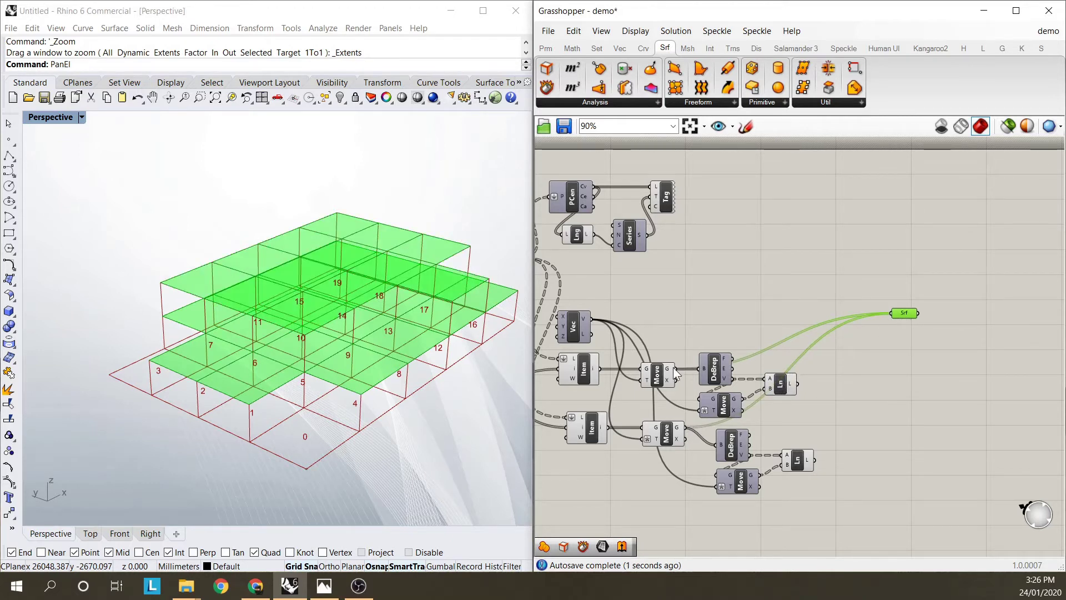
left_click(870, 305)
left_click(904, 314)
left_click(867, 266)
- Examine the shaded level 1 and level 2 floor surfaces and how they overlap, from above and at an angle
right_click_drag(239, 378, 297, 381)
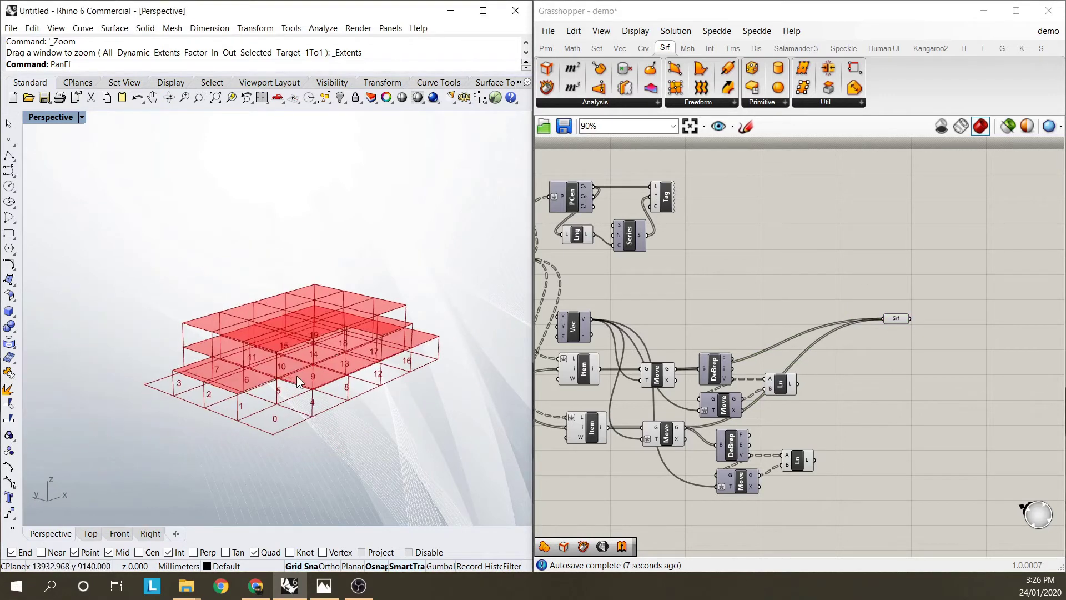
scroll(297, 381, "up", 2)
left_click(897, 313)
left_click(882, 292)
right_click_drag(332, 332, 326, 354)
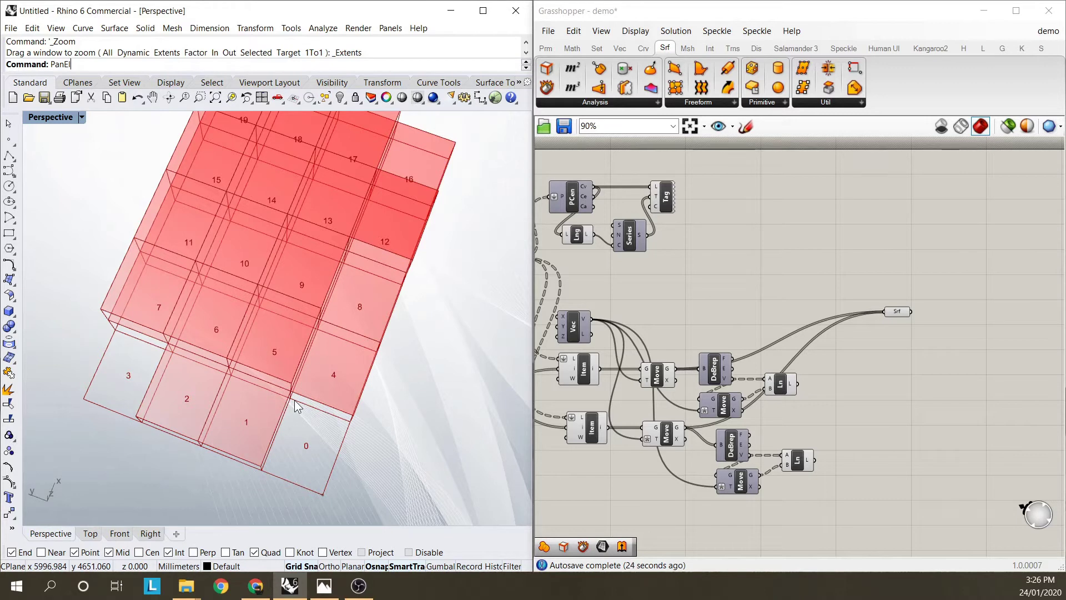
right_click_drag(275, 412, 259, 411)
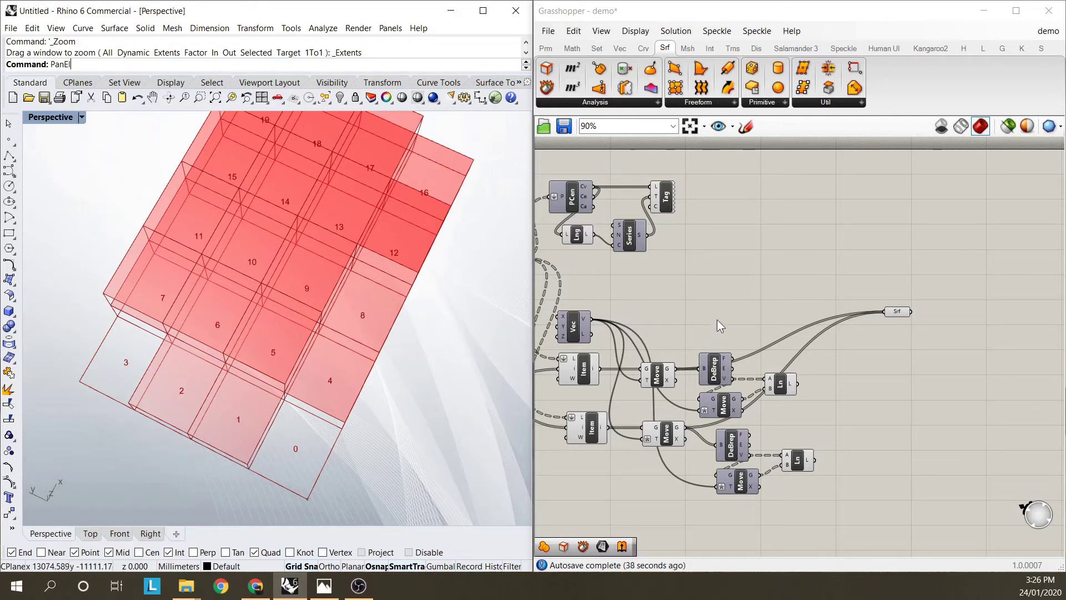
right_click_drag(400, 385, 239, 310)
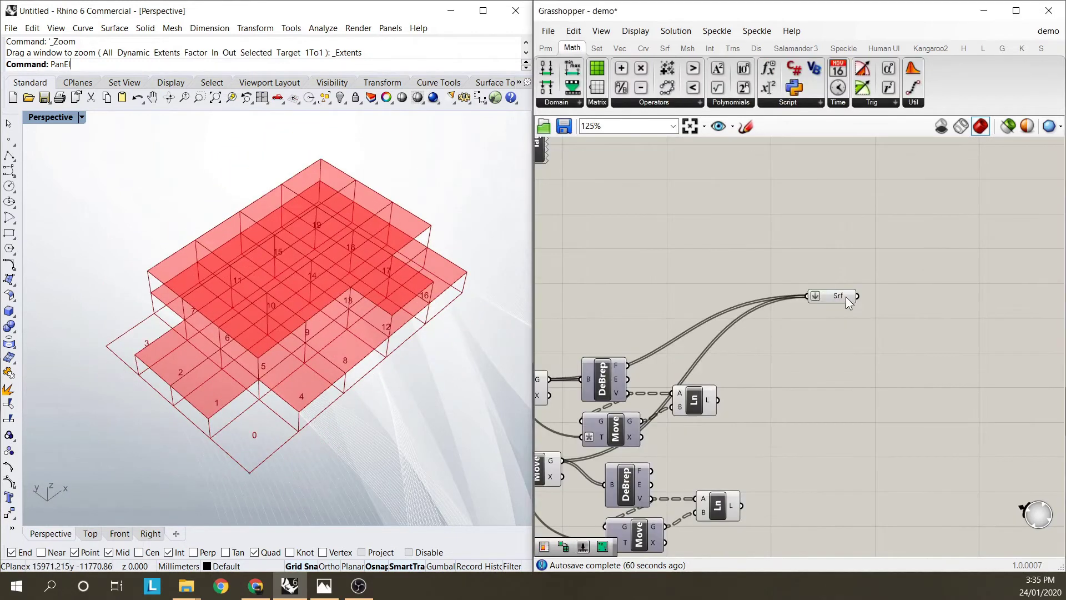
- Reposition the flattened Surface parameter on the canvas
left_click(842, 285)
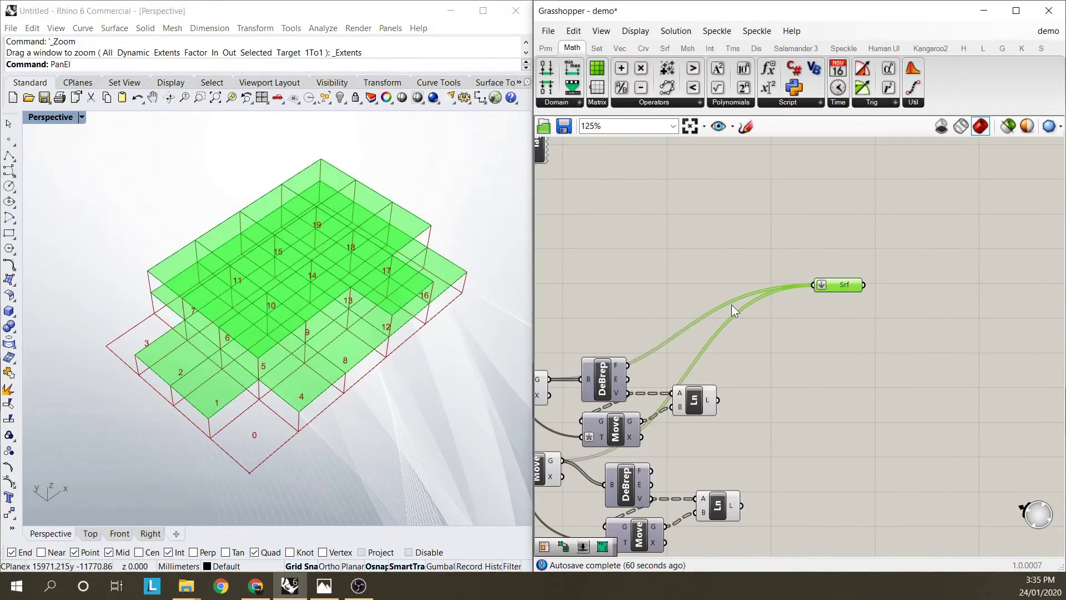
left_click(838, 304)
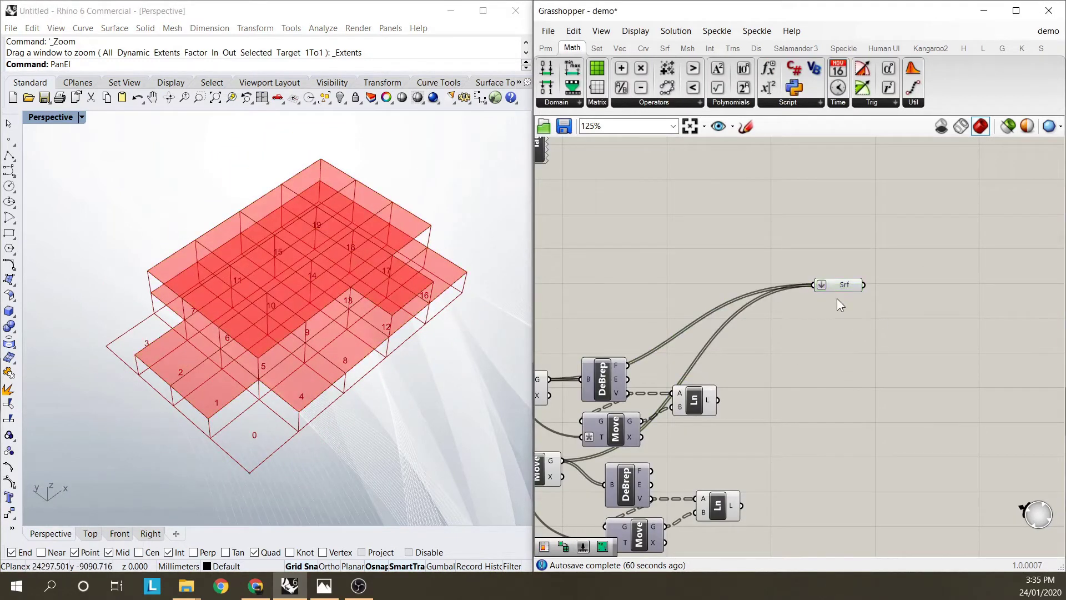
left_click_drag(848, 283, 851, 290)
left_click(856, 311)
- Add an Isotrim component beside the Surface parameter, align the two, and check Isotrim's D input
left_click(648, 50)
left_click(663, 49)
left_click(822, 103)
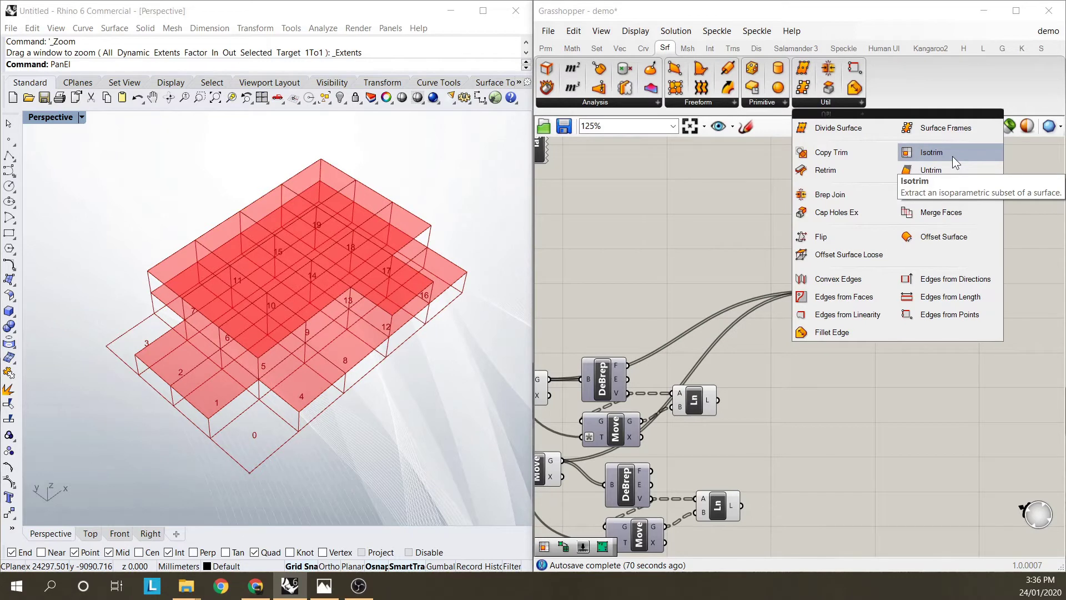
left_click_drag(952, 155, 953, 305)
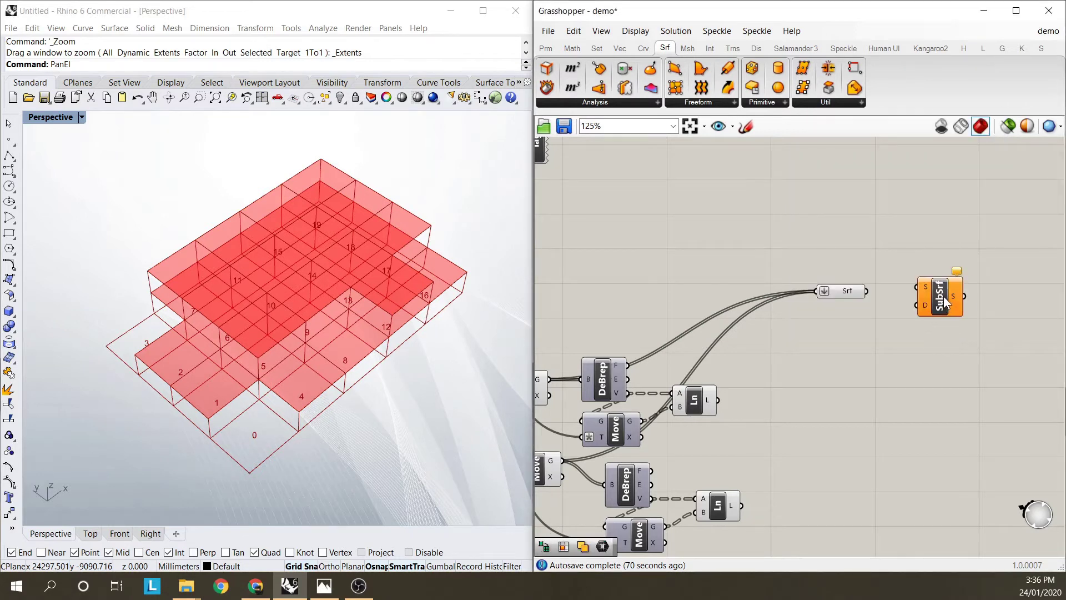
left_click_drag(844, 290, 852, 287)
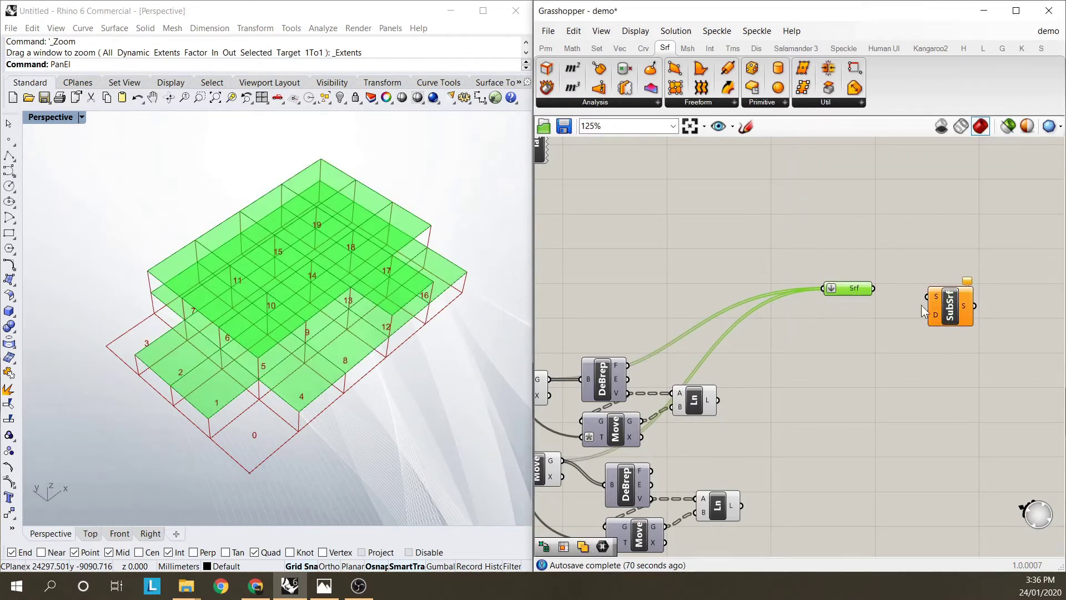
left_click_drag(952, 311, 952, 308)
left_click(915, 242)
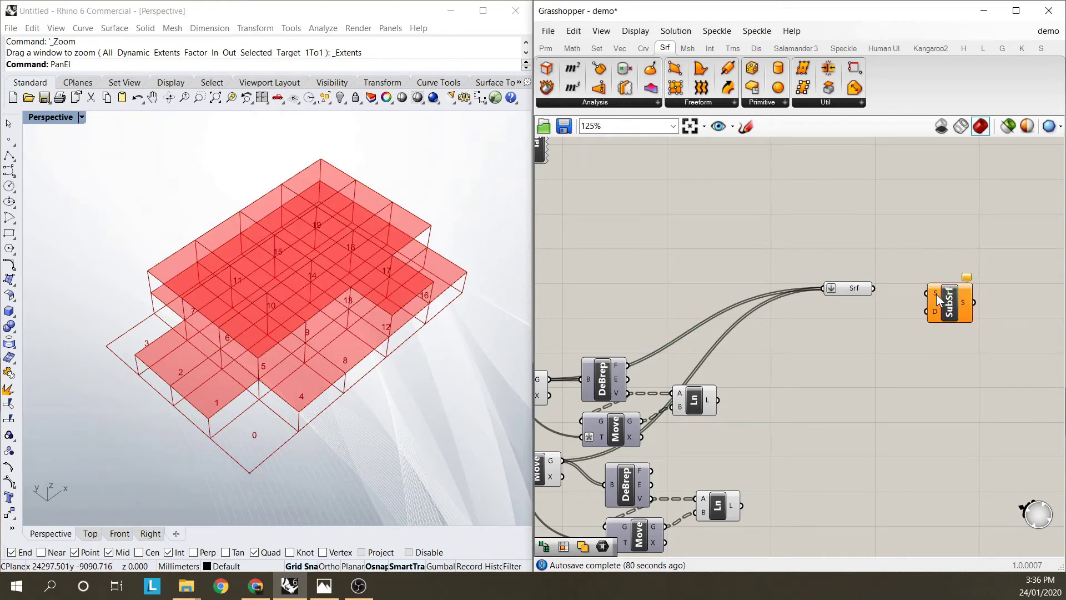
mouse_move(936, 311)
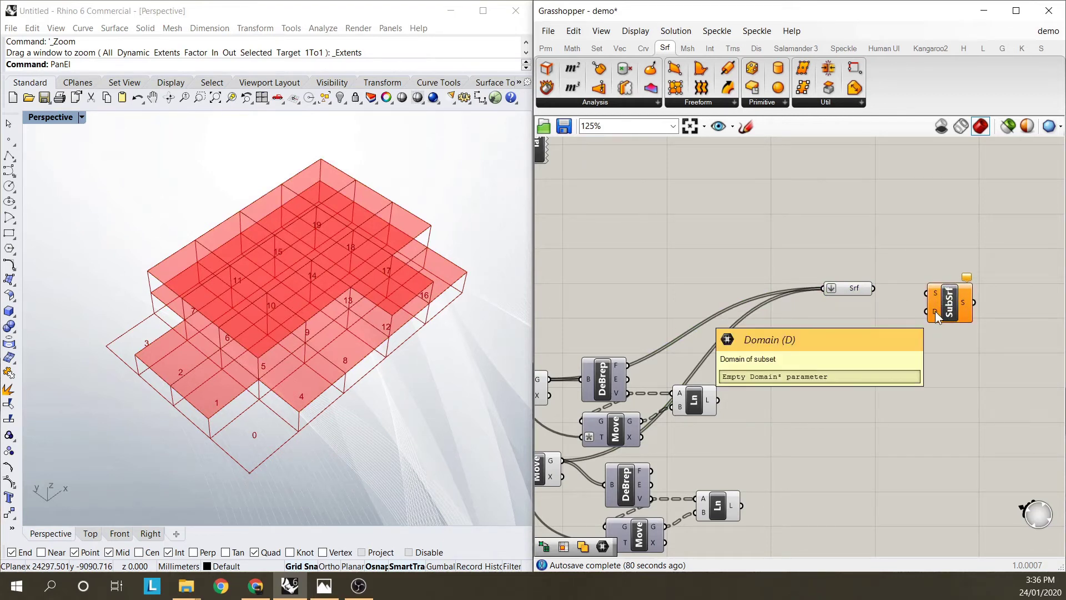
left_click_drag(950, 309, 957, 304)
left_click(713, 149)
- Add a Divide Domain² component below the Surface parameter and make room between it and Isotrim
left_click(572, 48)
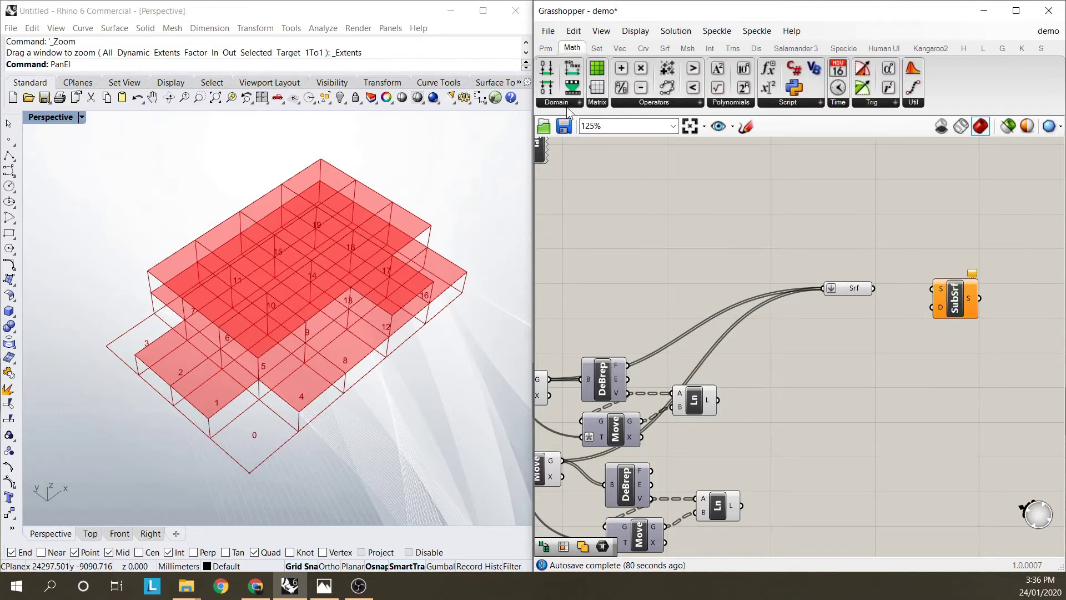
left_click(567, 104)
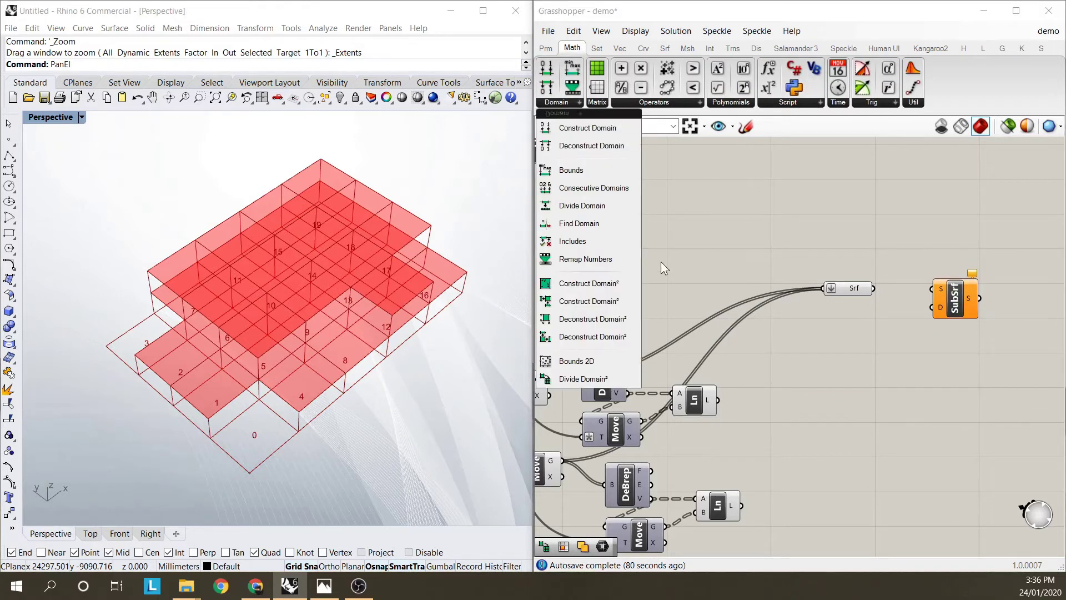
left_click(609, 377)
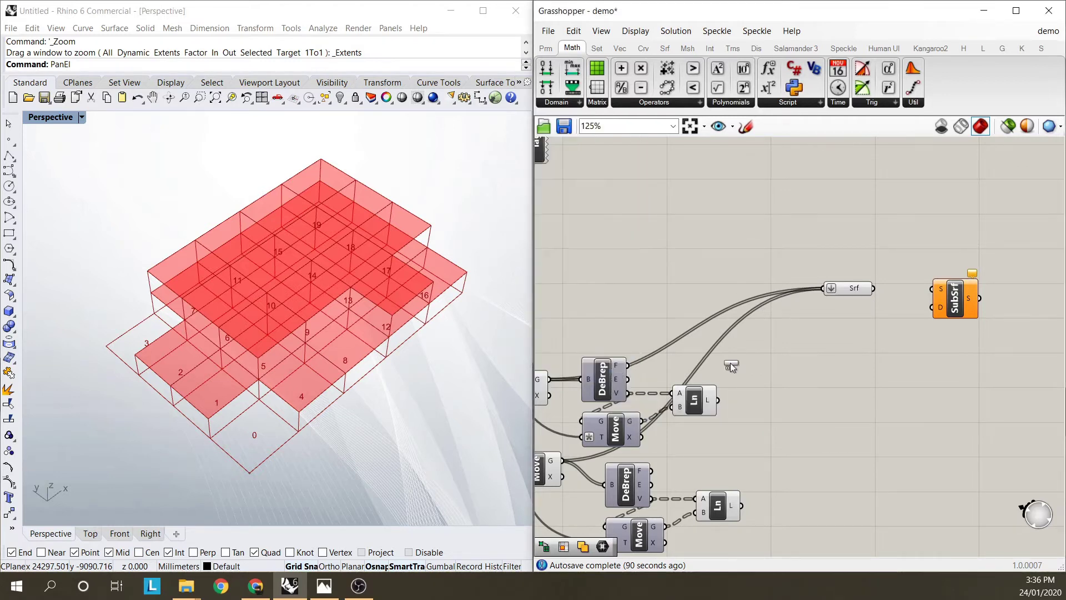
left_click(879, 362)
left_click(962, 300)
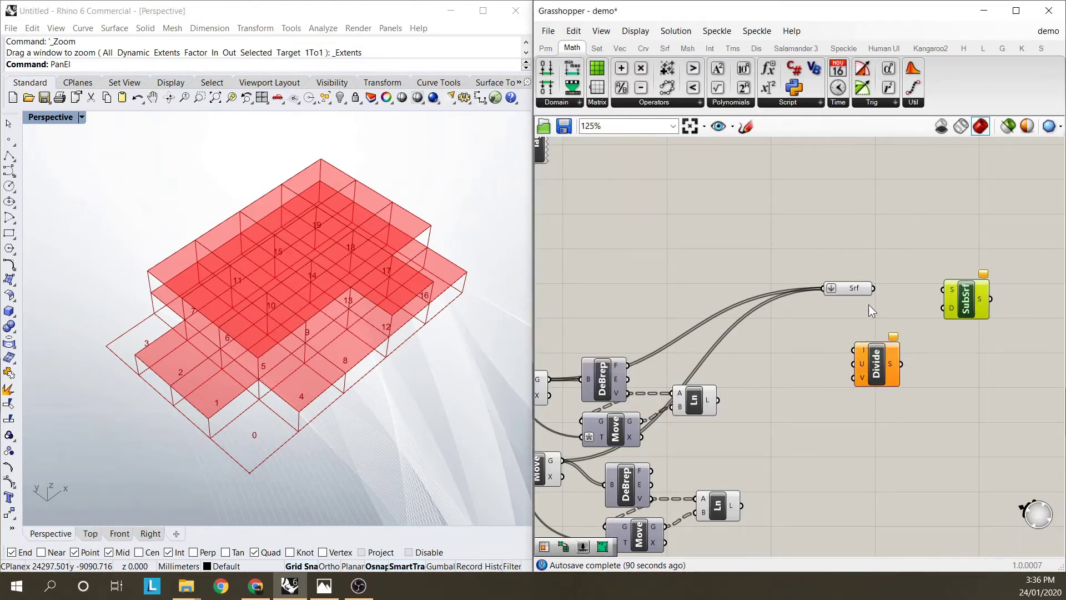
left_click_drag(883, 364, 875, 358)
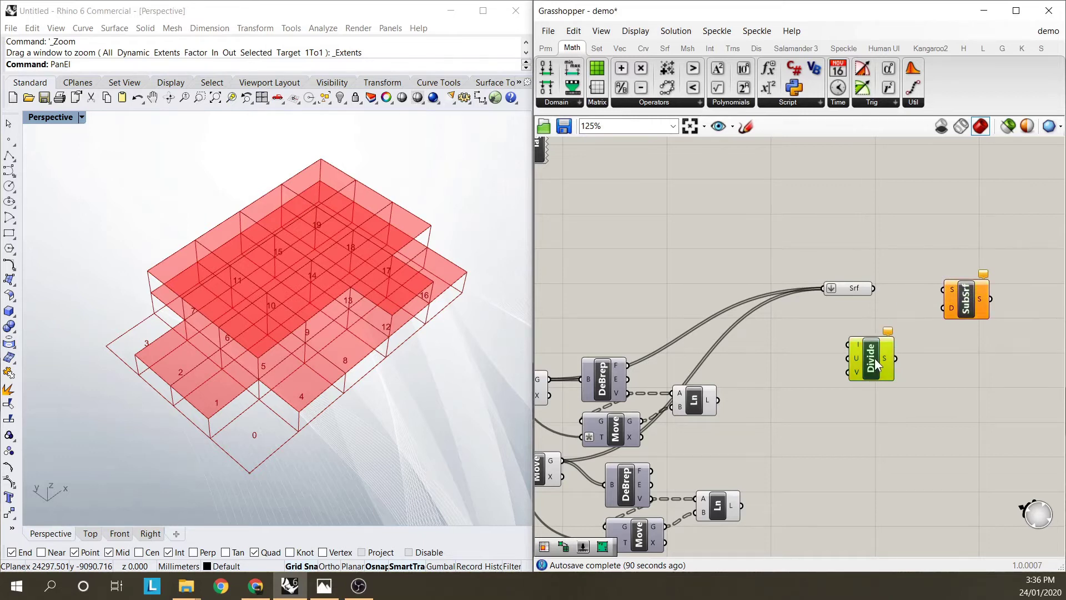
- Connect the Surface parameter to the I input of Divide Domain² and adjust the component's position
left_click_drag(875, 290, 854, 344)
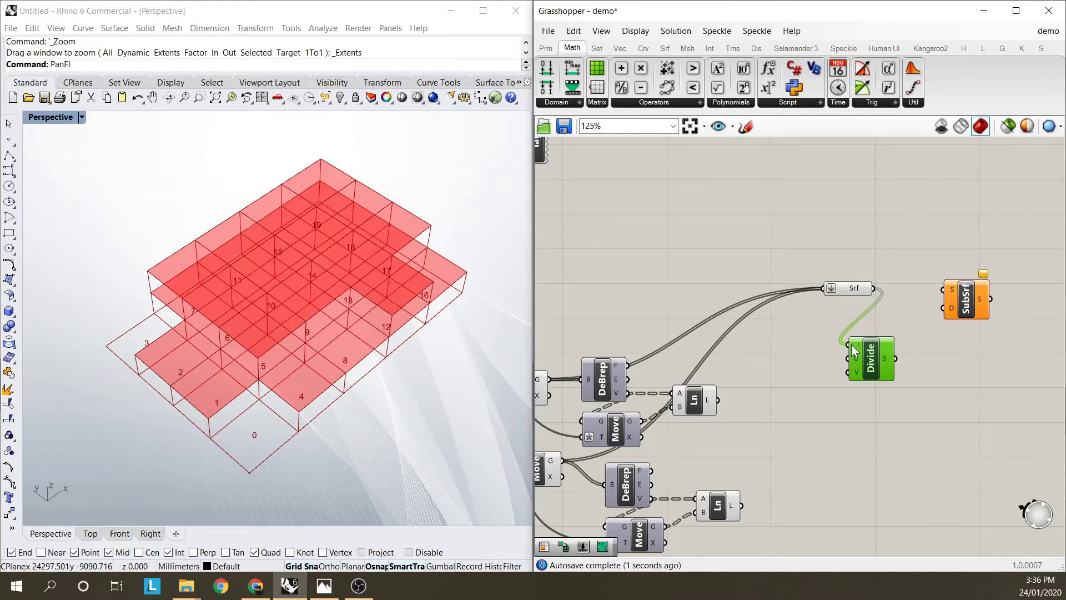
mouse_move(860, 297)
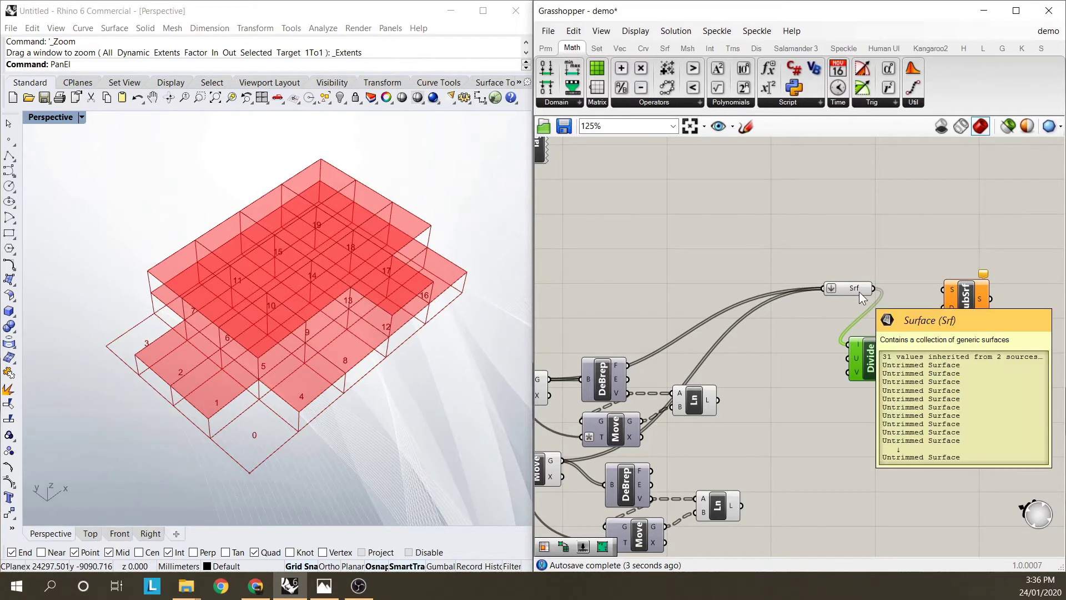
left_click_drag(874, 361, 878, 354)
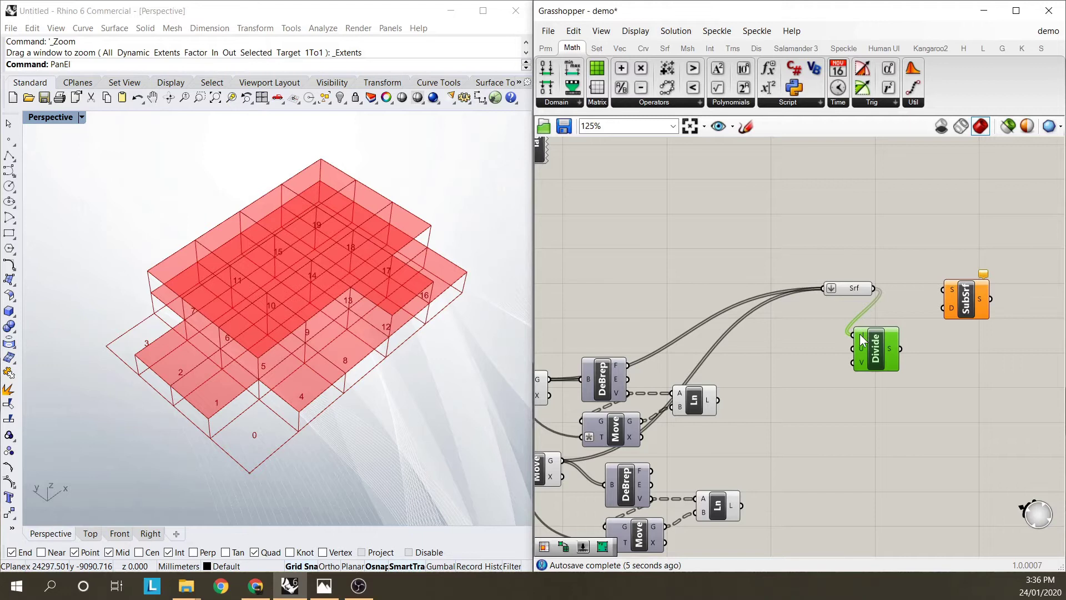
left_click_drag(878, 346, 881, 349)
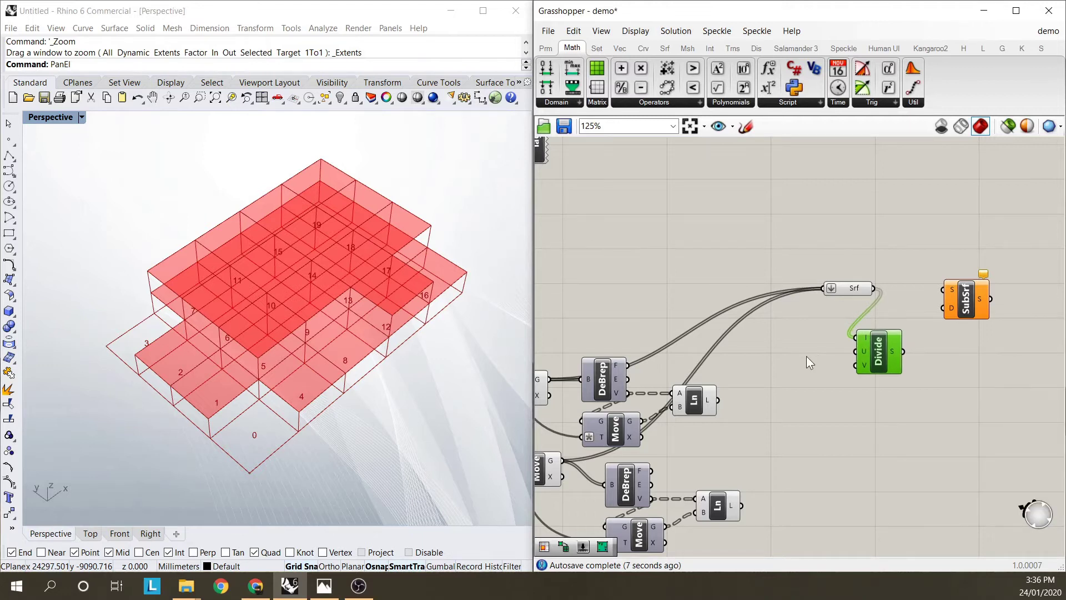
- Set the U count of Divide Domain² to 2
right_click(864, 350)
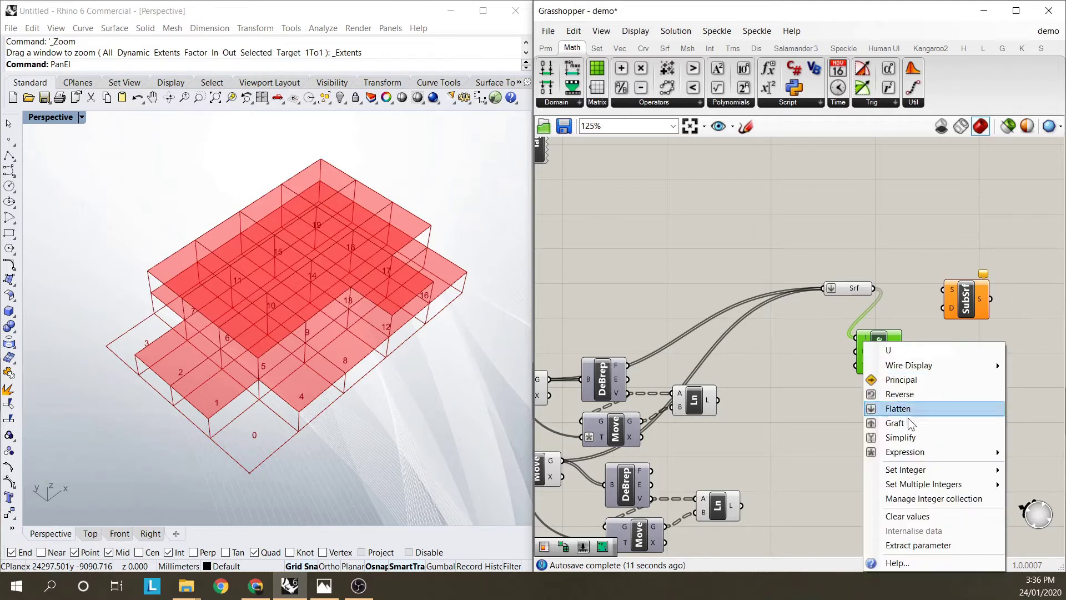
mouse_move(927, 476)
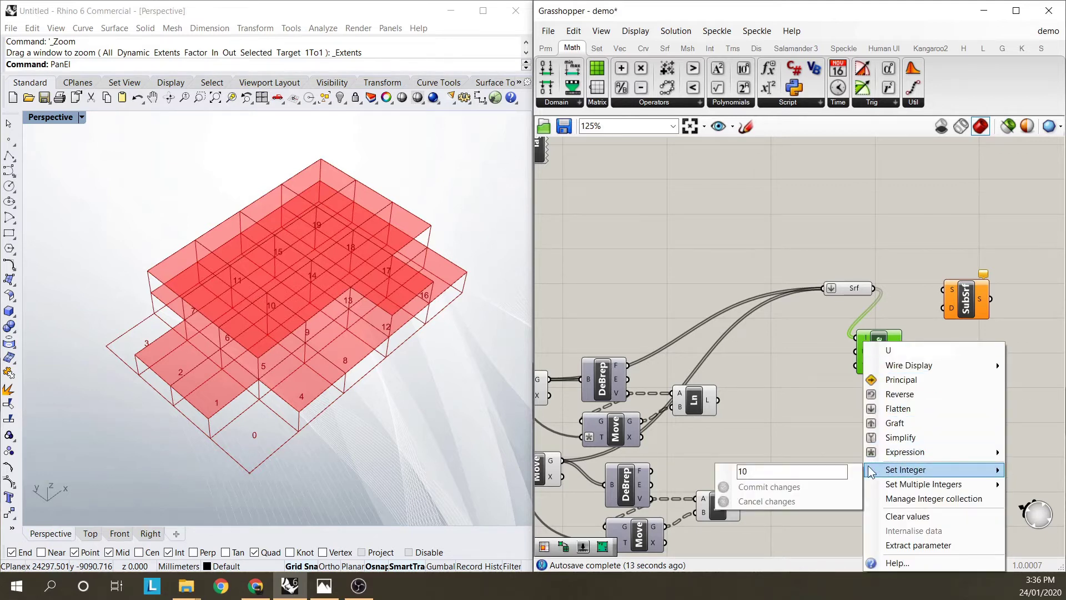
double_click(742, 471)
type("2")
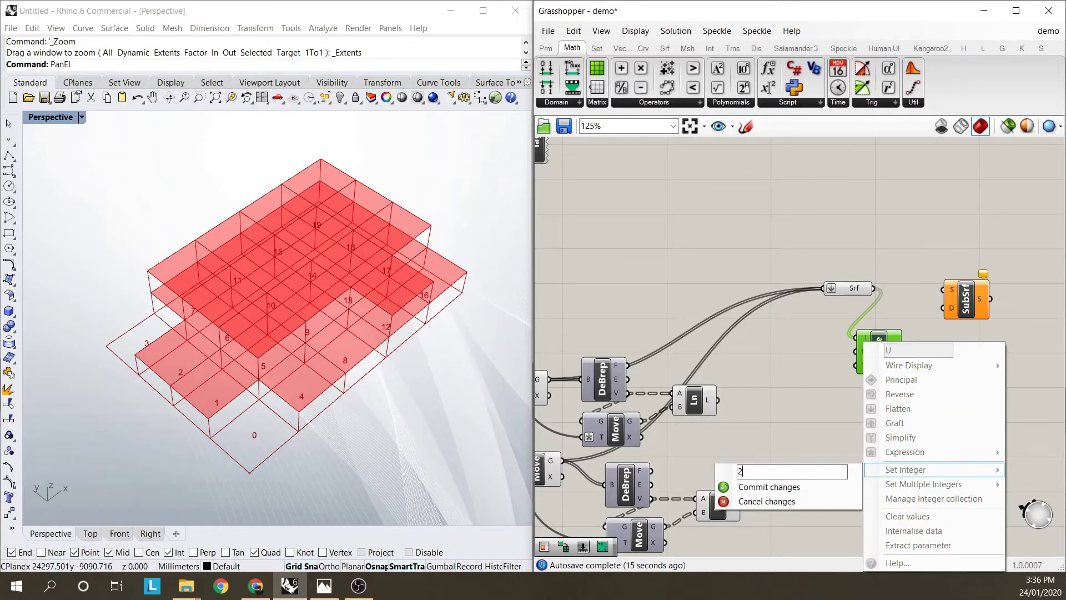
key("Return")
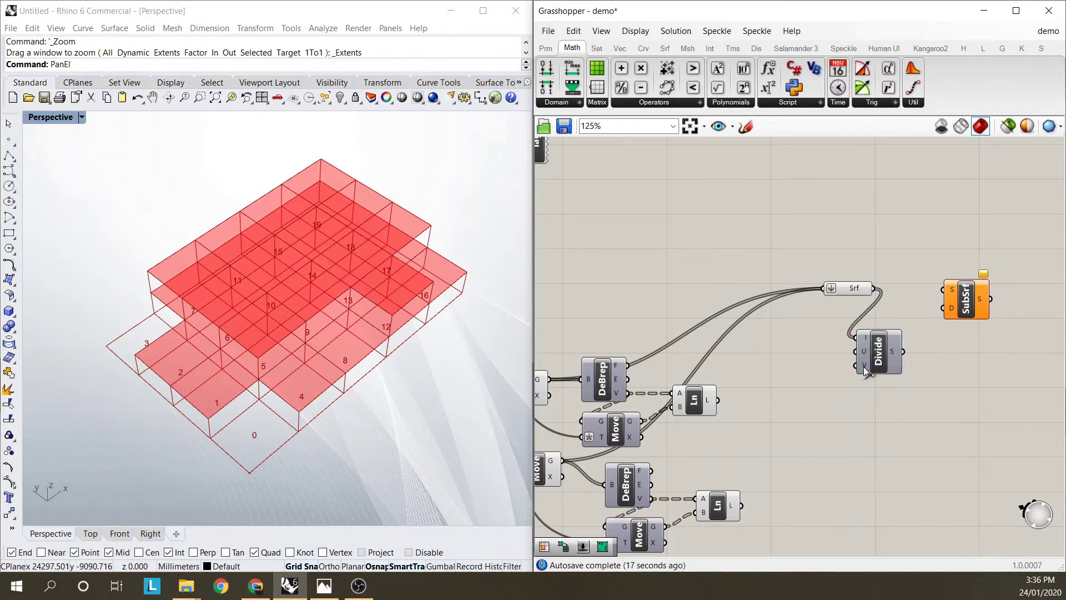
- Set the V count of Divide Domain² to 2
right_click(865, 367)
mouse_move(923, 472)
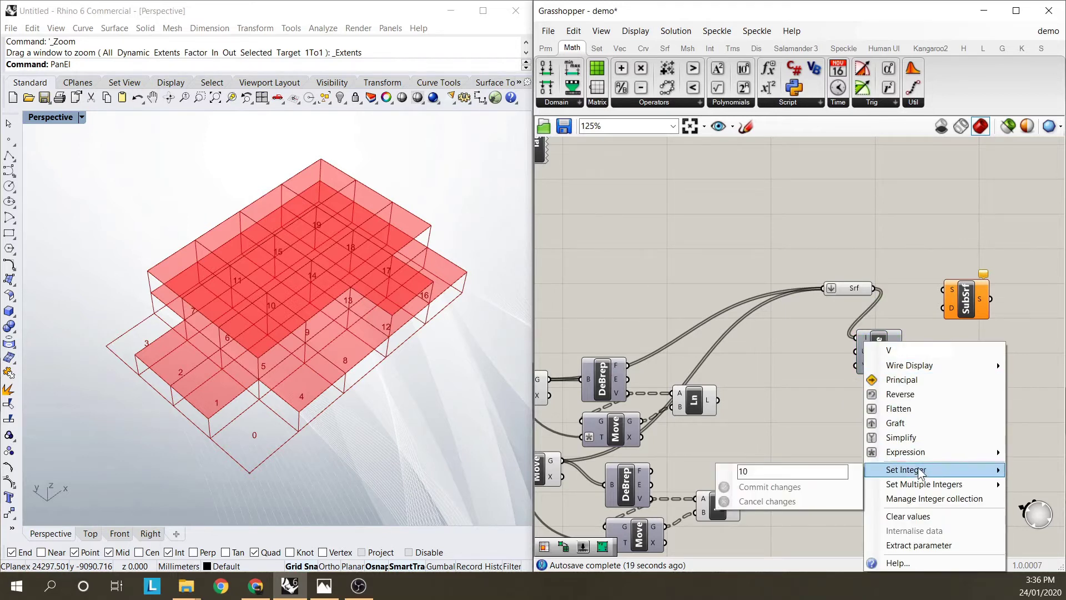
double_click(830, 470)
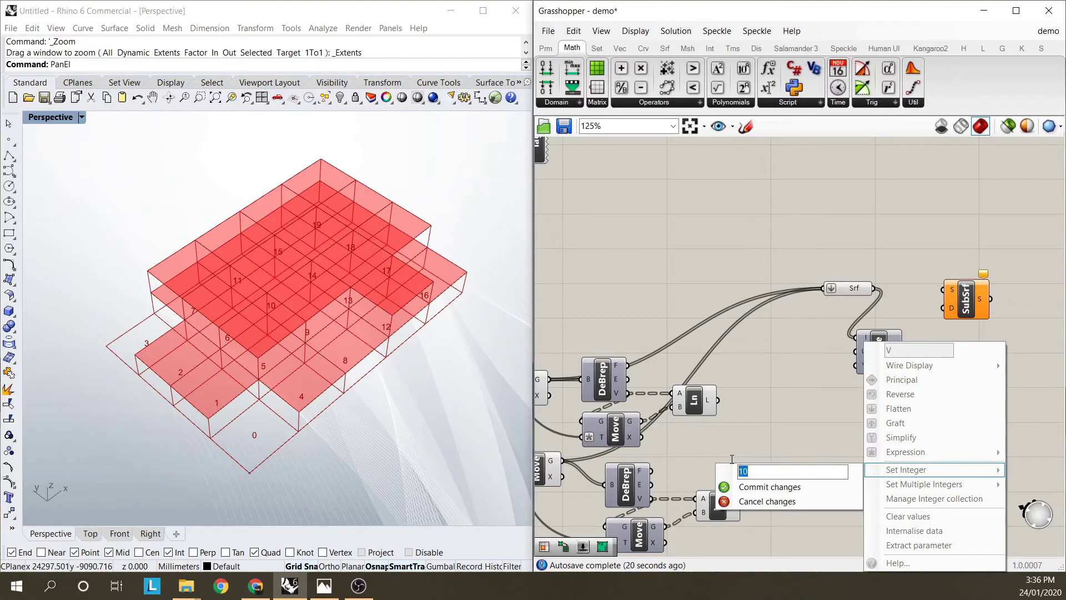
left_click(764, 488)
- Connect the Divide Domain² segments to Isotrim's D input and the Surface parameter to its S input
left_click_drag(904, 352, 944, 315)
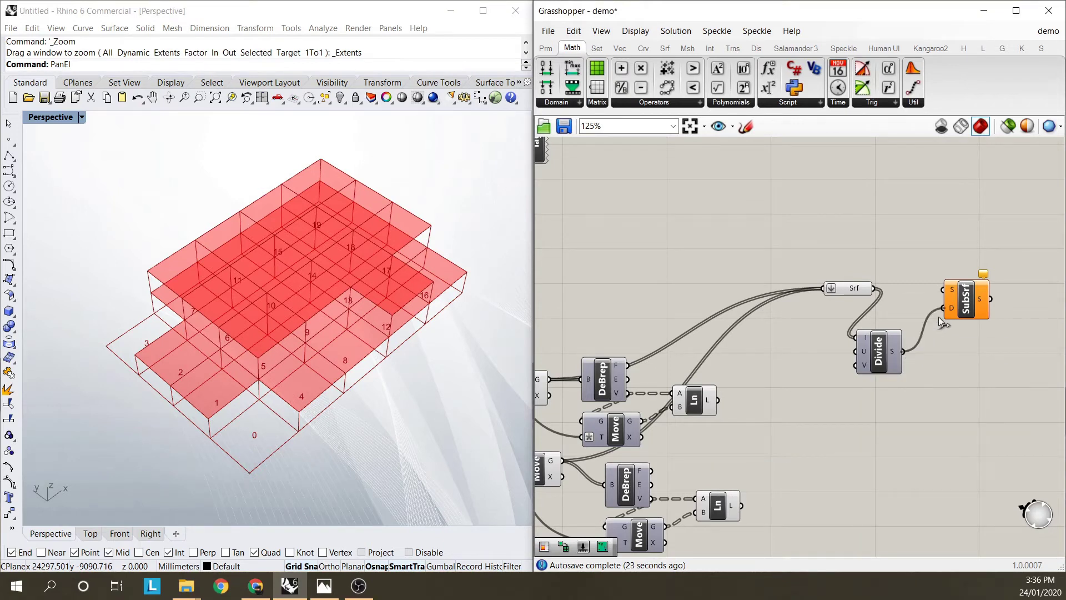
left_click_drag(874, 288, 966, 302)
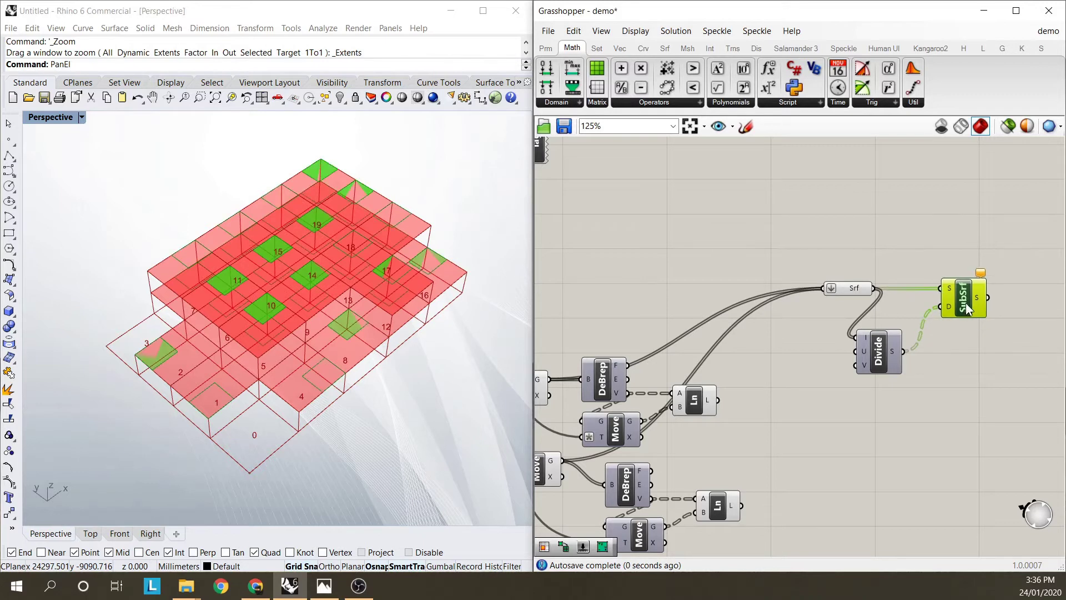
left_click(936, 257)
right_click(948, 288)
left_click(944, 268)
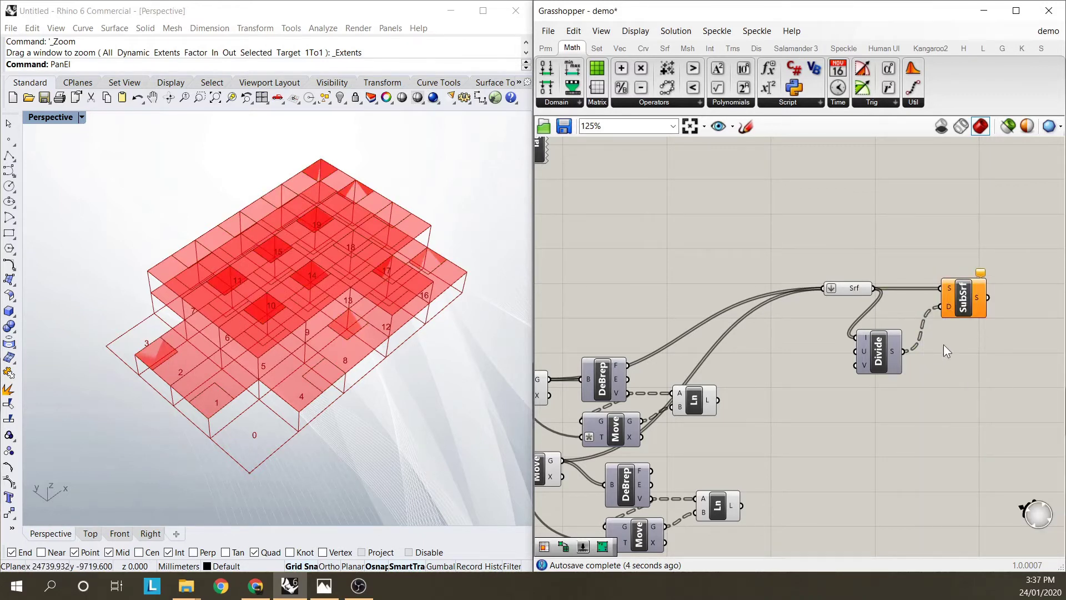
- Graft Isotrim's S input so each floor surface pairs with its own set of subdomains
mouse_move(951, 307)
mouse_move(951, 288)
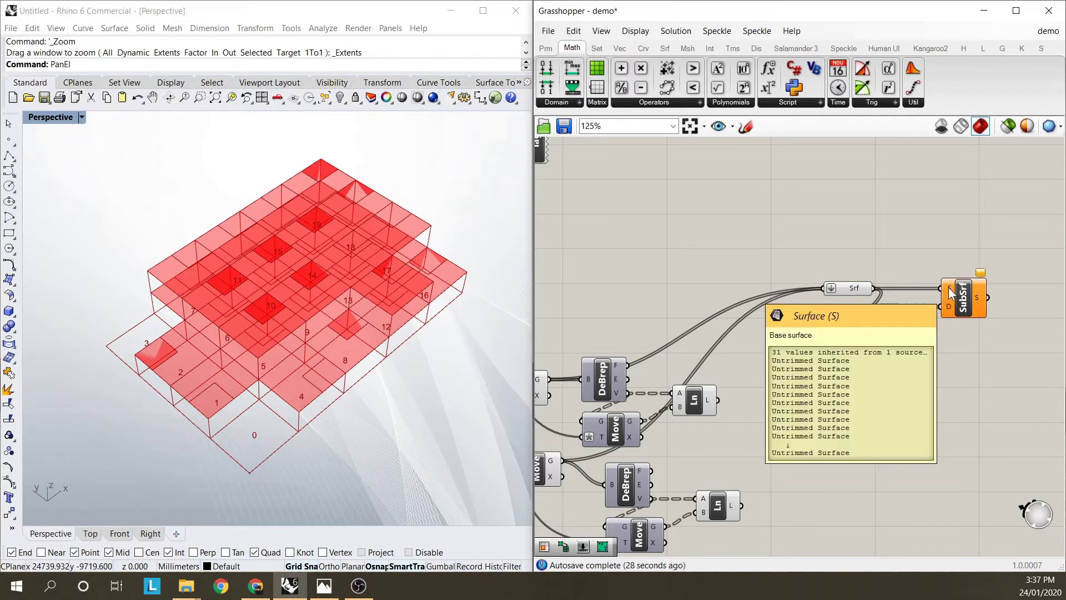
right_click(948, 287)
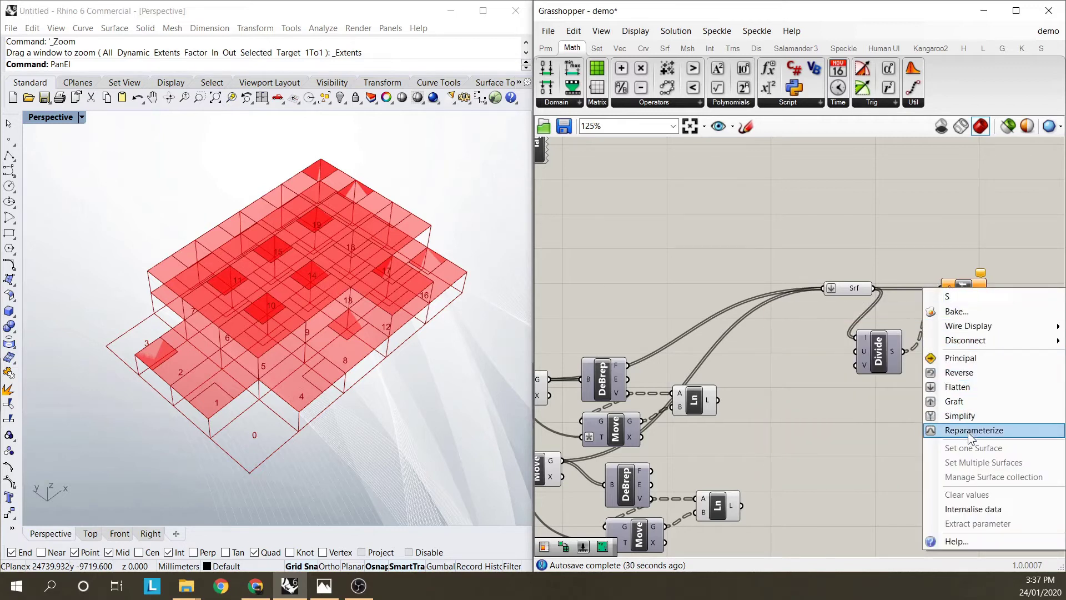
left_click(971, 406)
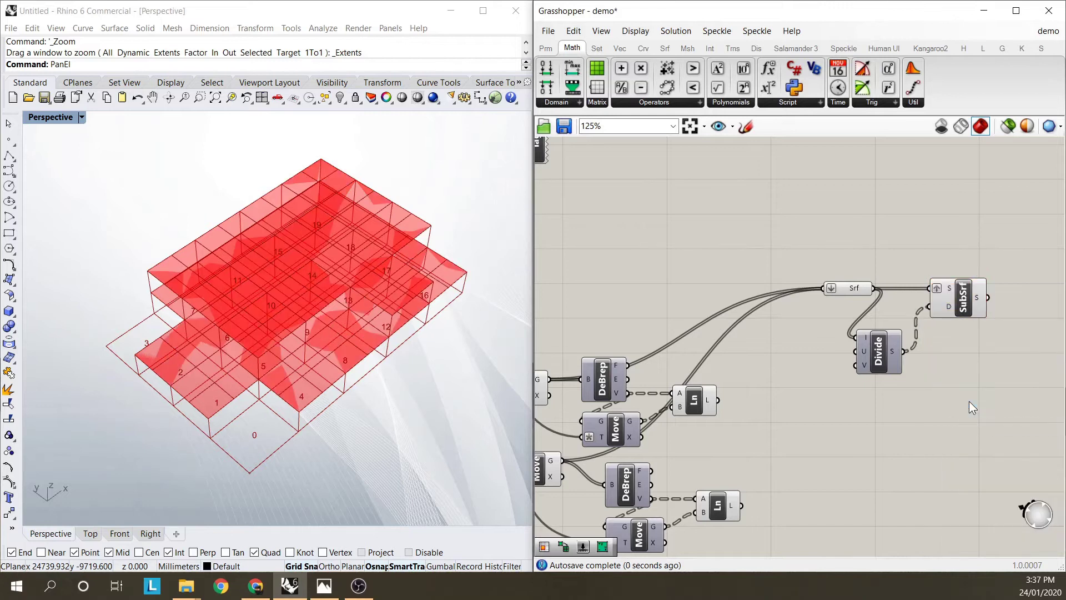
- Turn off the preview of the flattened Surface parameter
left_click(853, 288)
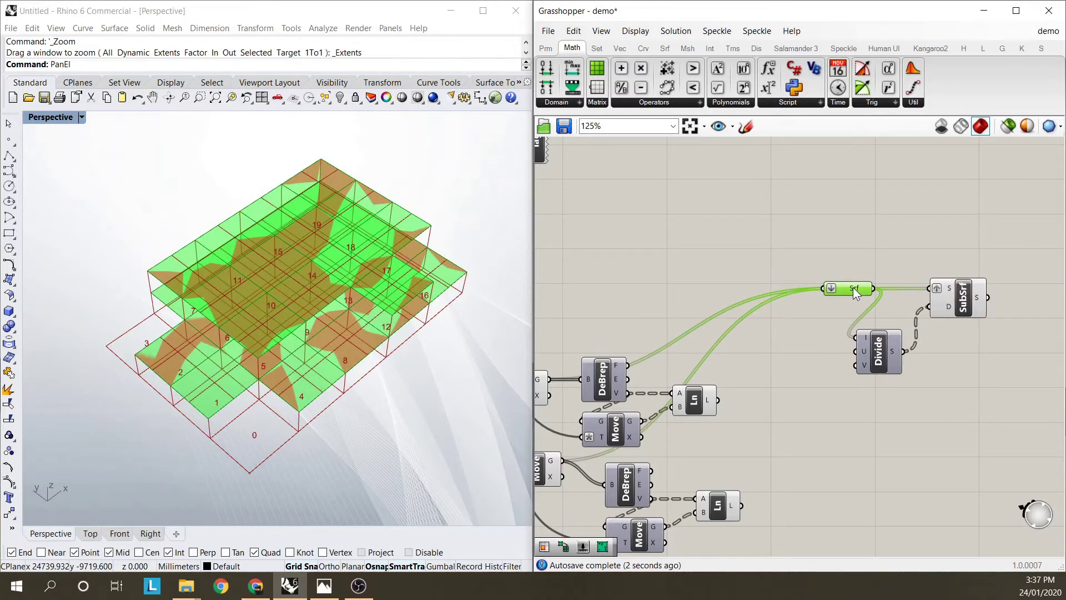
right_click(853, 288)
left_click(883, 312)
left_click(860, 240)
- Examine the data trees at Isotrim's S and D inputs and how the floor surfaces are subdivided in the model
left_click(941, 303)
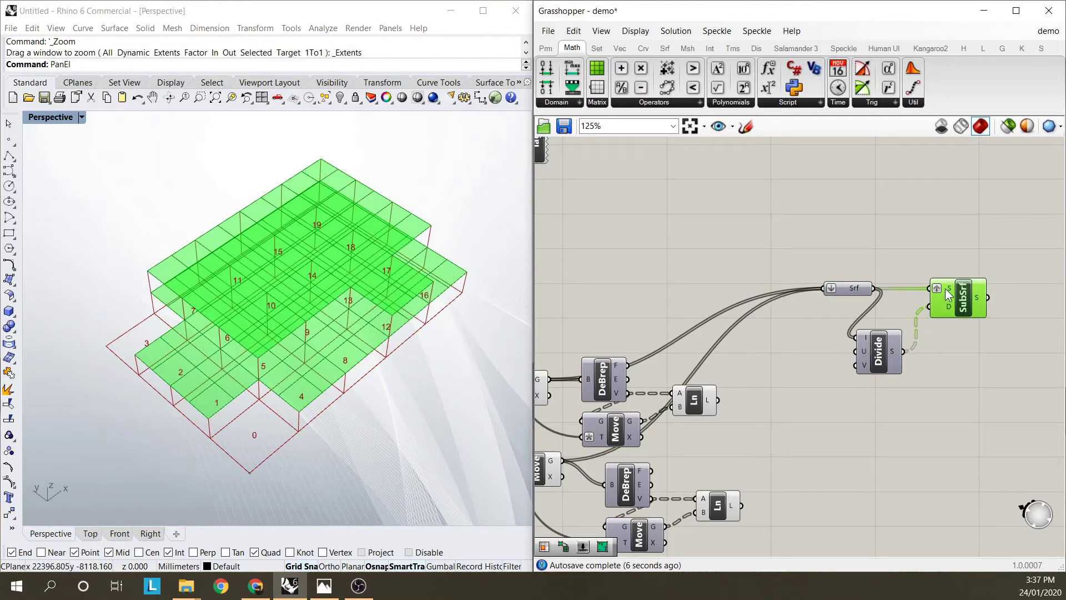
mouse_move(945, 288)
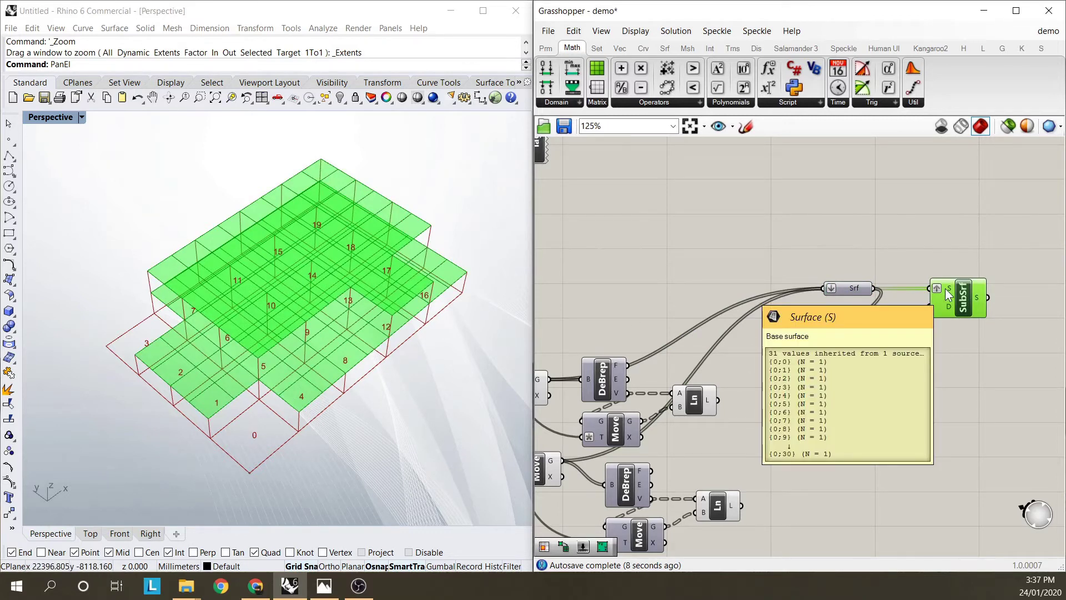
mouse_move(947, 310)
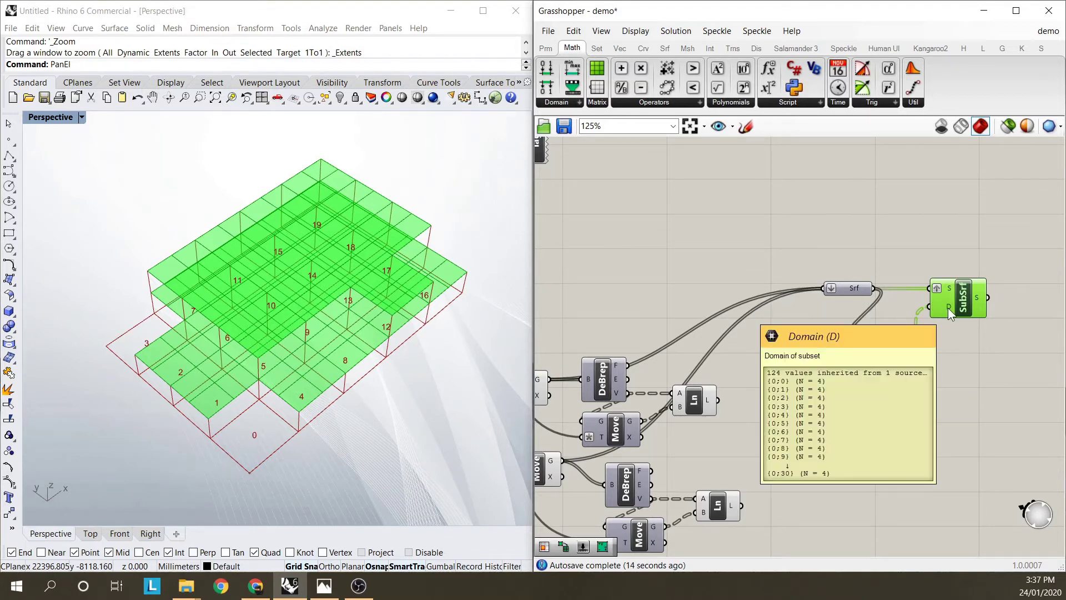
left_click(911, 261)
right_click_drag(226, 379, 237, 304)
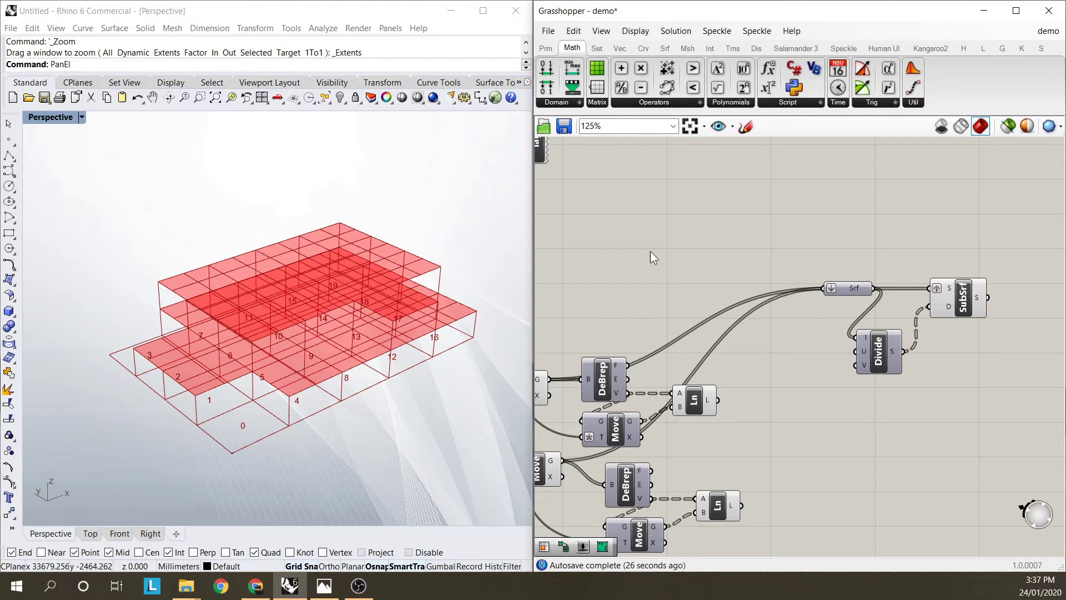
scroll(717, 289, "down", 3)
right_click_drag(184, 351, 209, 442)
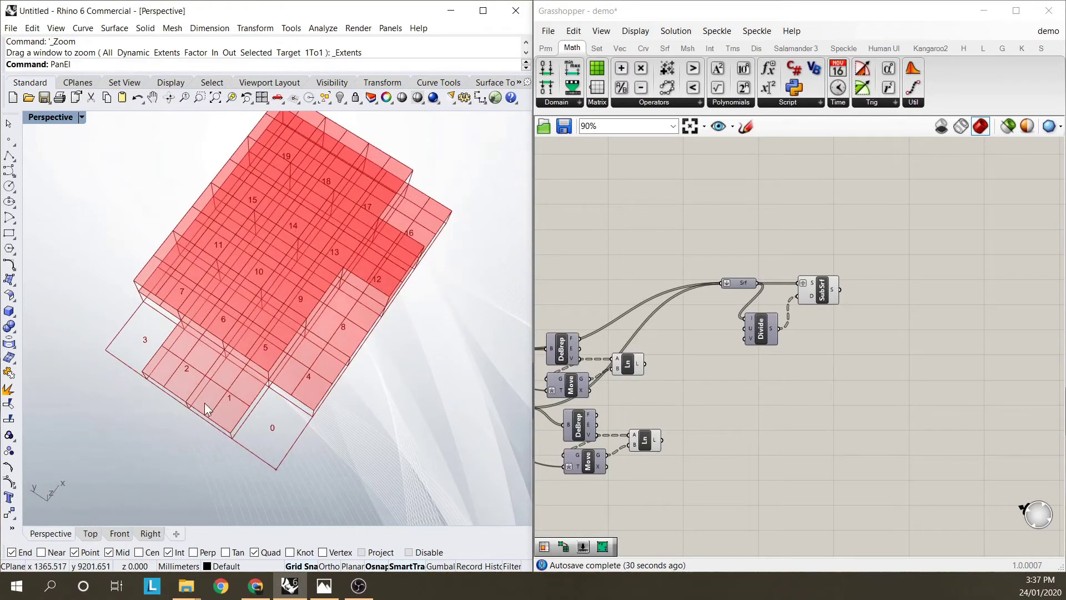
scroll(235, 411, "up", 4)
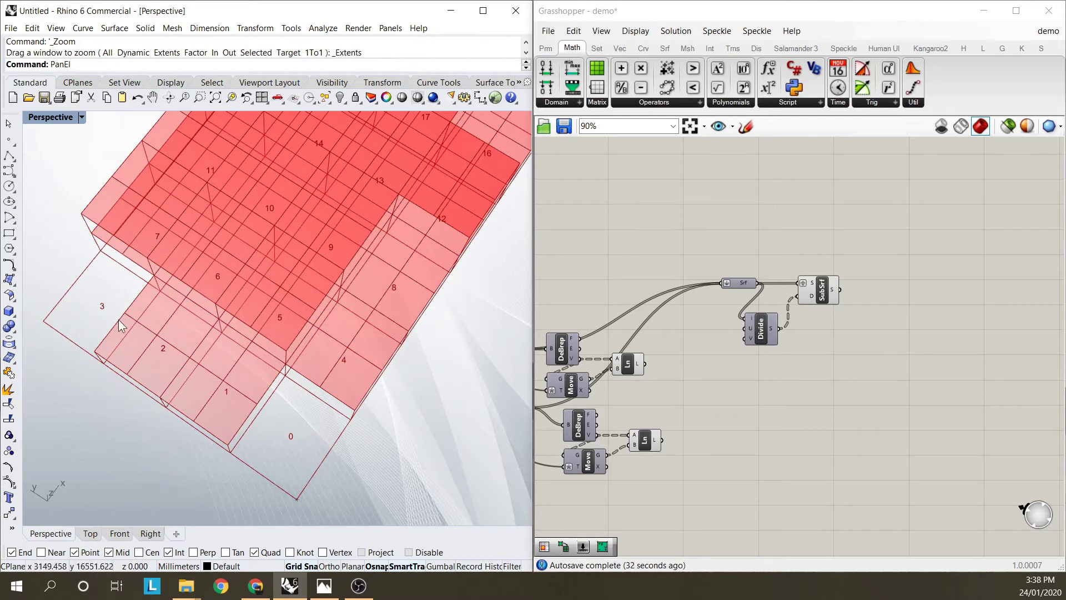
right_click_drag(462, 371, 362, 344)
- Add a Polygon Center component below Isotrim, feed the subdivided surfaces into its P input, and adjust its position
right_click_drag(741, 208, 702, 196)
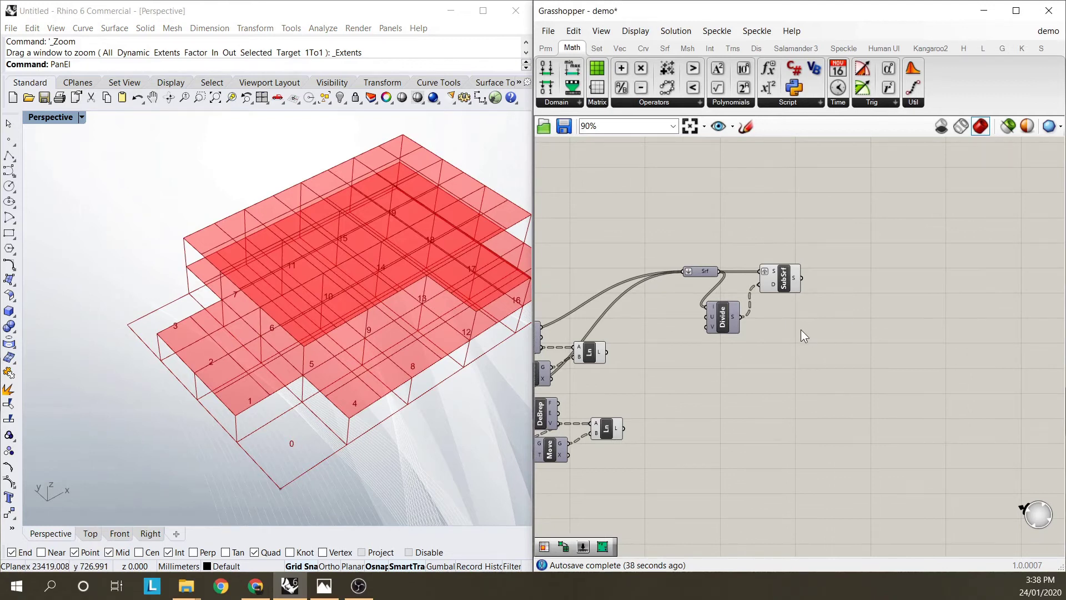
left_click(641, 48)
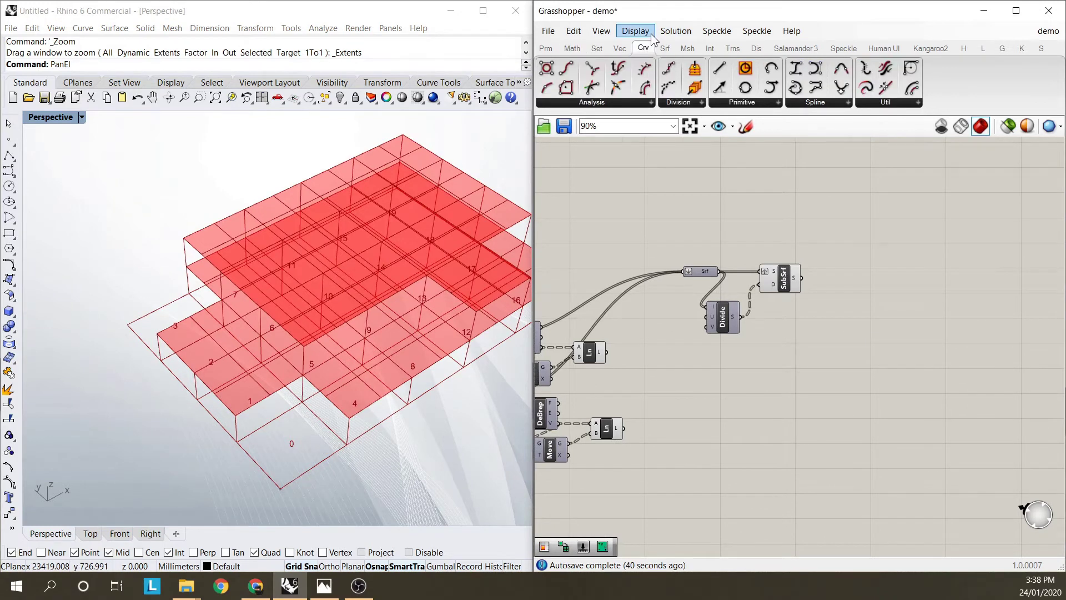
left_click_drag(566, 87, 822, 330)
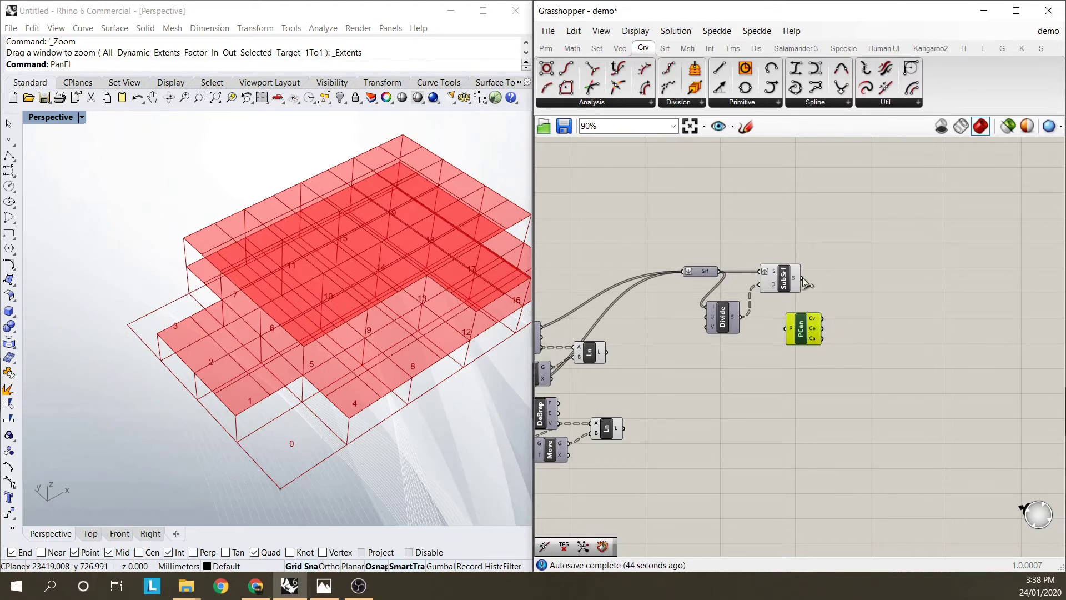
left_click_drag(805, 281, 793, 335)
right_click_drag(384, 381, 369, 347)
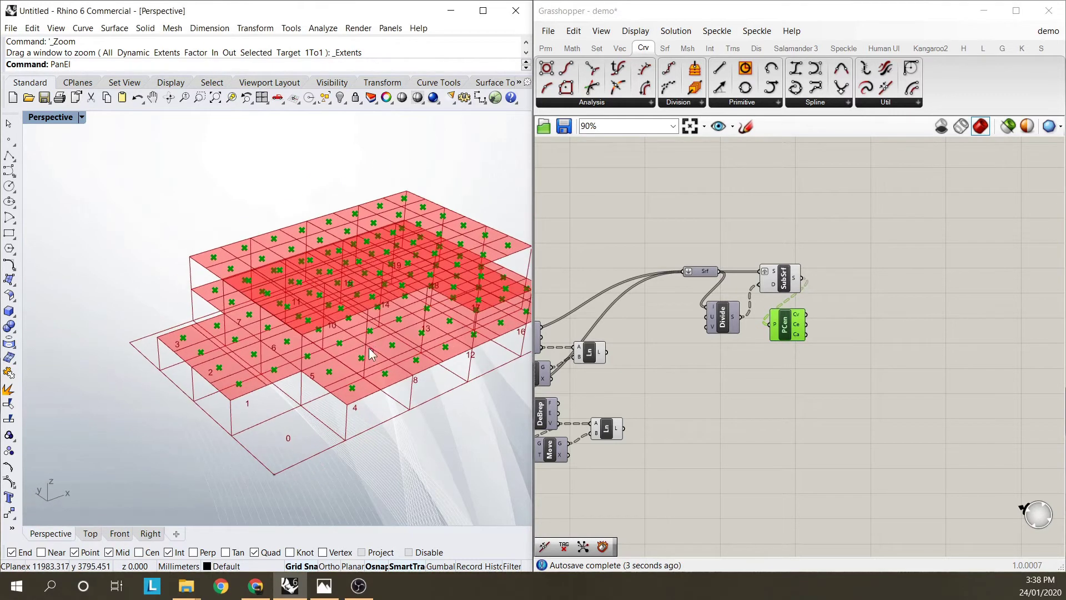
left_click(795, 364)
scroll(788, 366, "up", 3)
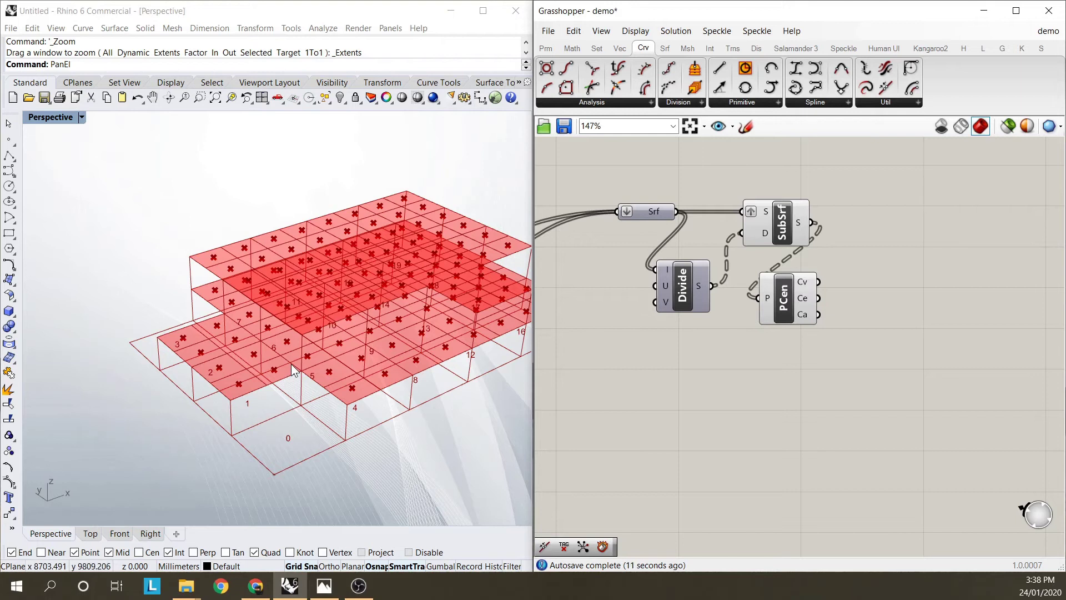
left_click_drag(795, 313, 804, 308)
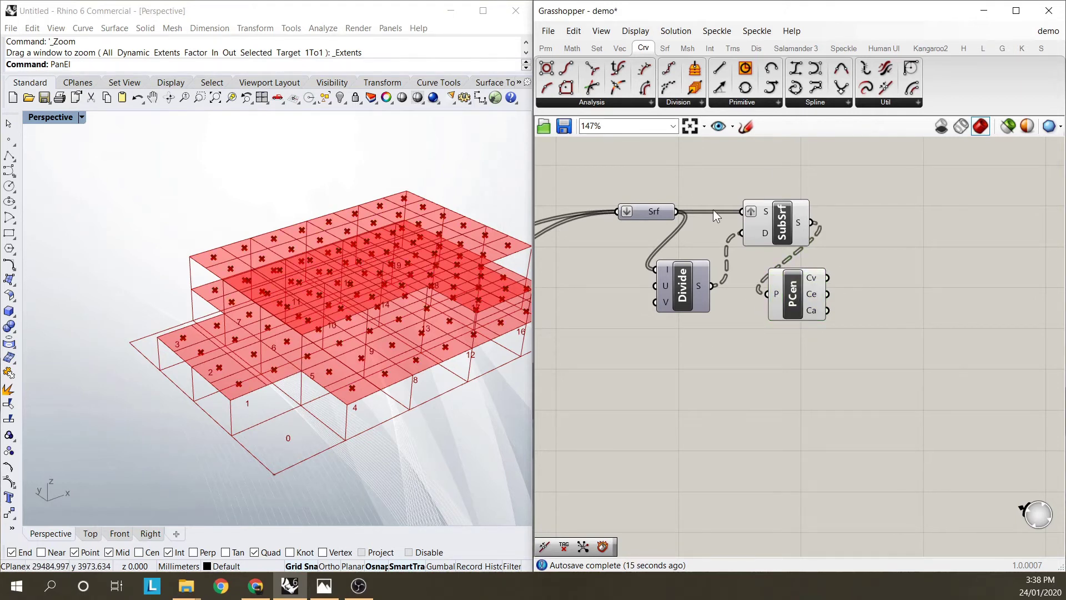
- Add a Deconstruct point component below Polygon Center and connect the Cv output to its P input
left_click(600, 50)
left_click(620, 49)
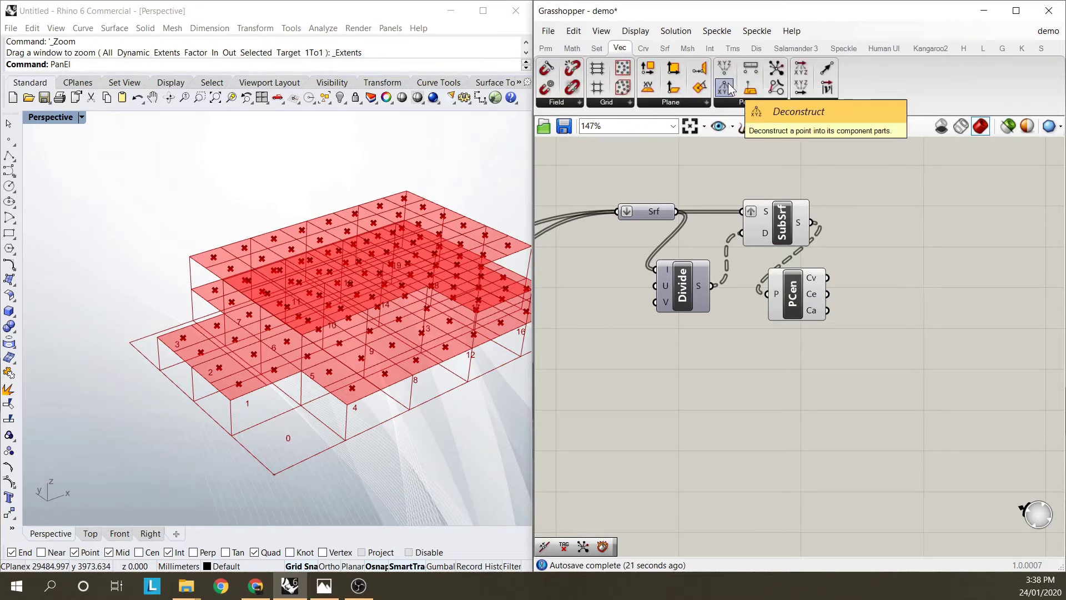
left_click_drag(725, 88, 797, 362)
left_click_drag(828, 279, 769, 364)
left_click(792, 364)
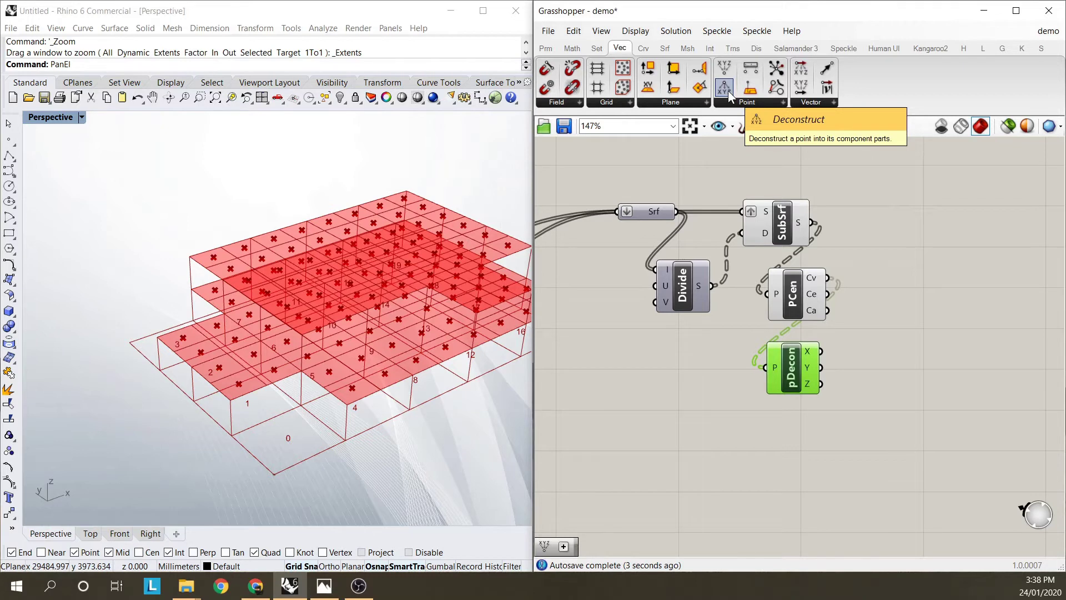
- Add a Construct Point component and connect only the deconstructed X and Y coordinates, projecting the panel centres to ground level
left_click_drag(724, 69, 891, 366)
left_click_drag(822, 352, 881, 370)
left_click(717, 381)
right_click_drag(335, 411, 222, 389)
right_click_drag(431, 414, 218, 429)
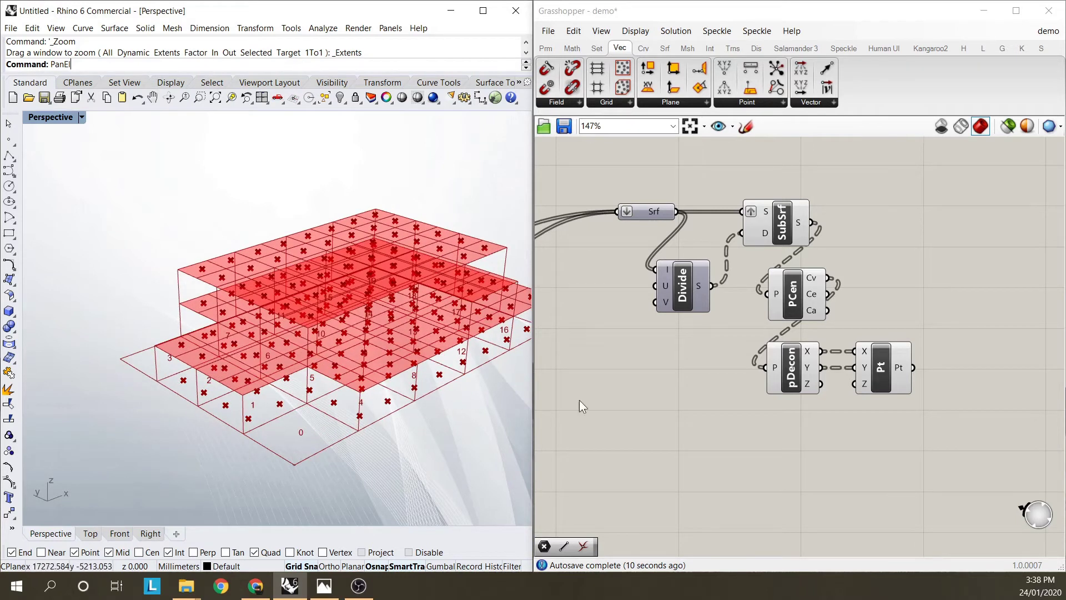
- Review the definition from the rectangular grid and level lists through to the projected centre points
scroll(816, 335, "down", 8)
scroll(688, 329, "up", 9)
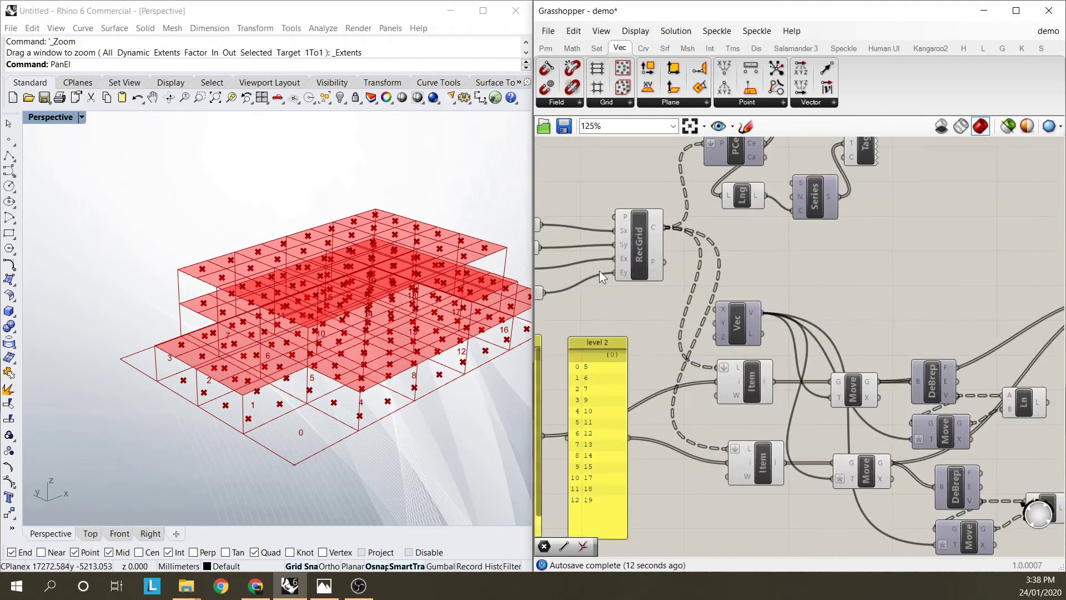
left_click(655, 259)
left_click(825, 259)
scroll(649, 295, "down", 6)
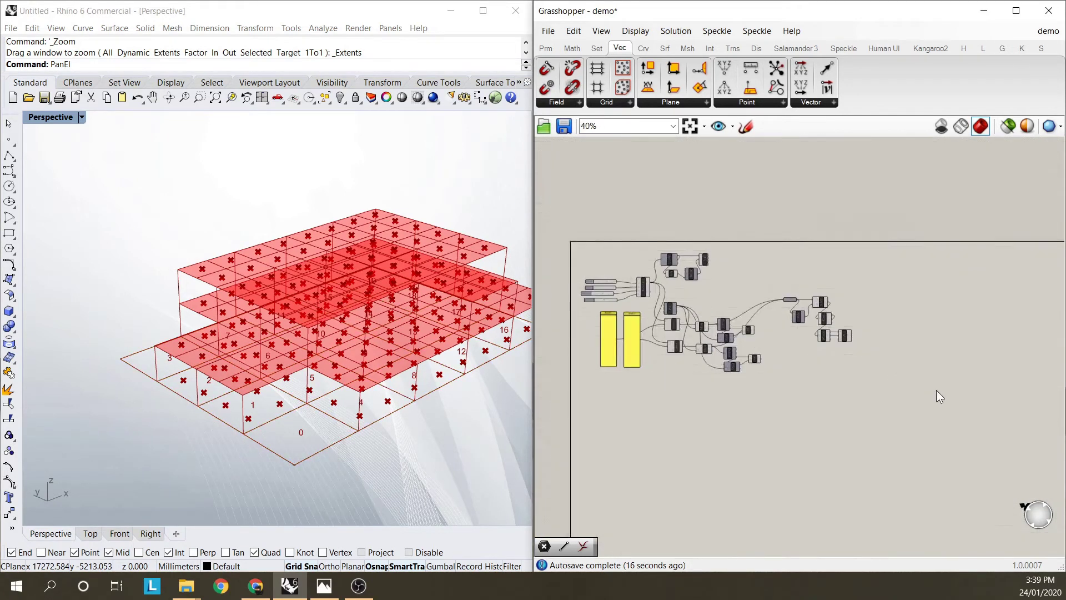
scroll(808, 328, "up", 4)
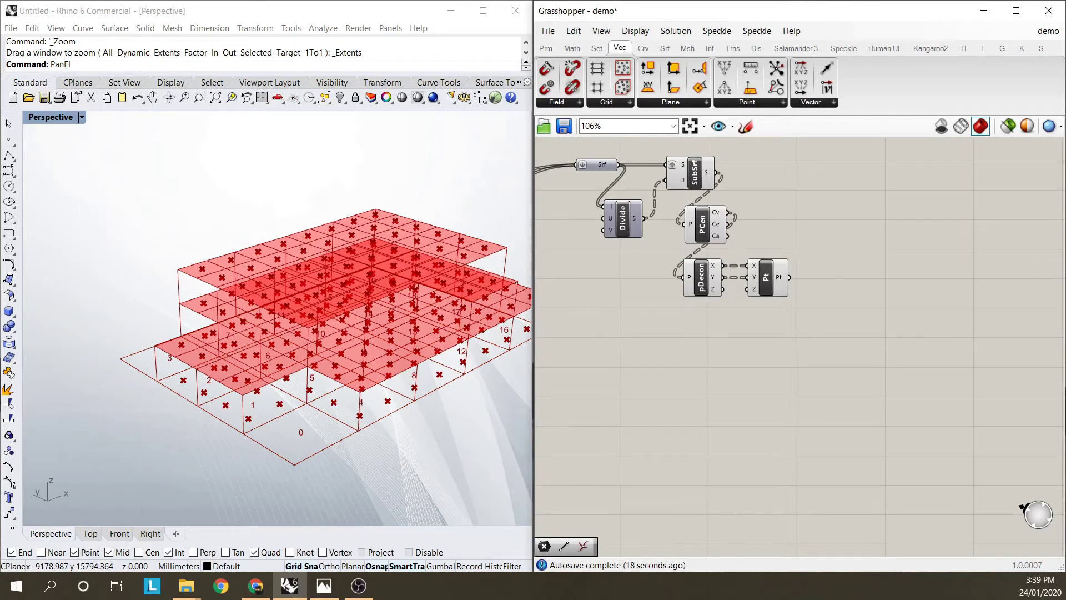
key("alt+Tab")
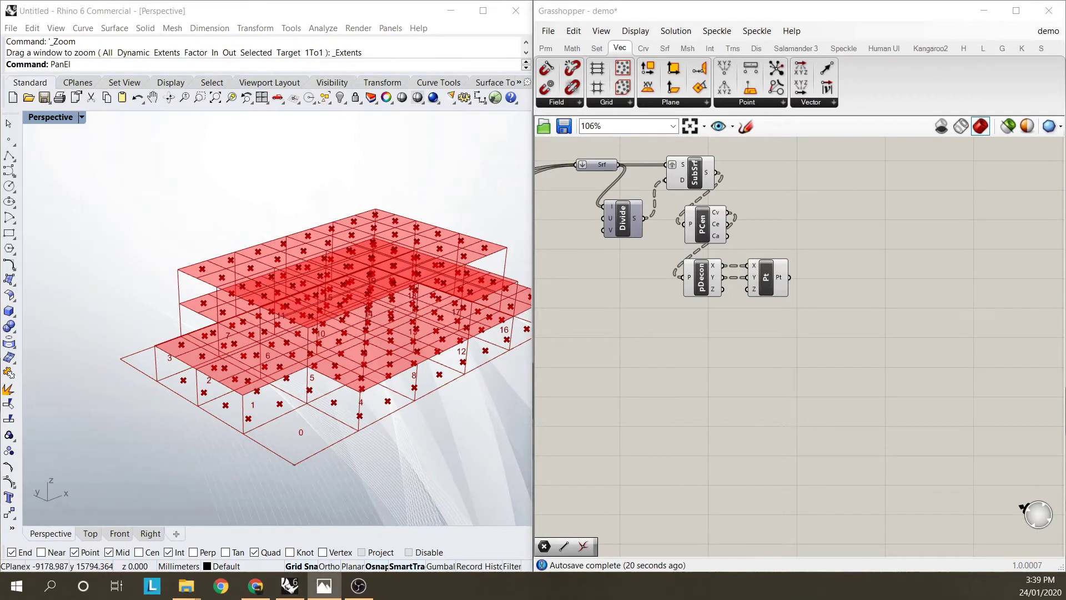
key("alt+Tab")
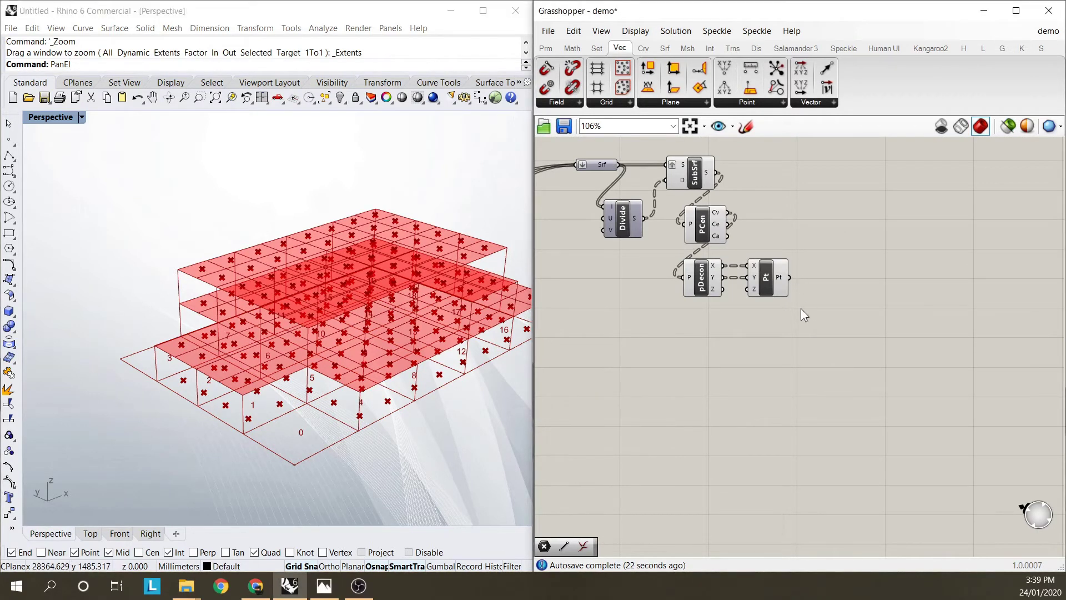
- Add a Closest Point component beside Construct Point and connect the constructed points to its P input
scroll(853, 306, "up", 2)
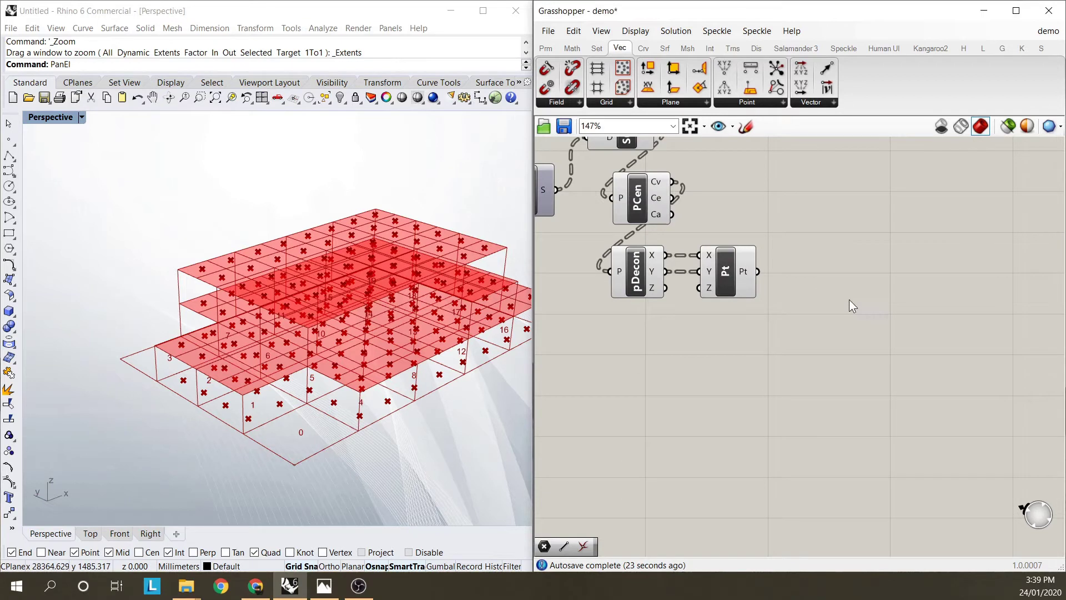
left_click(643, 48)
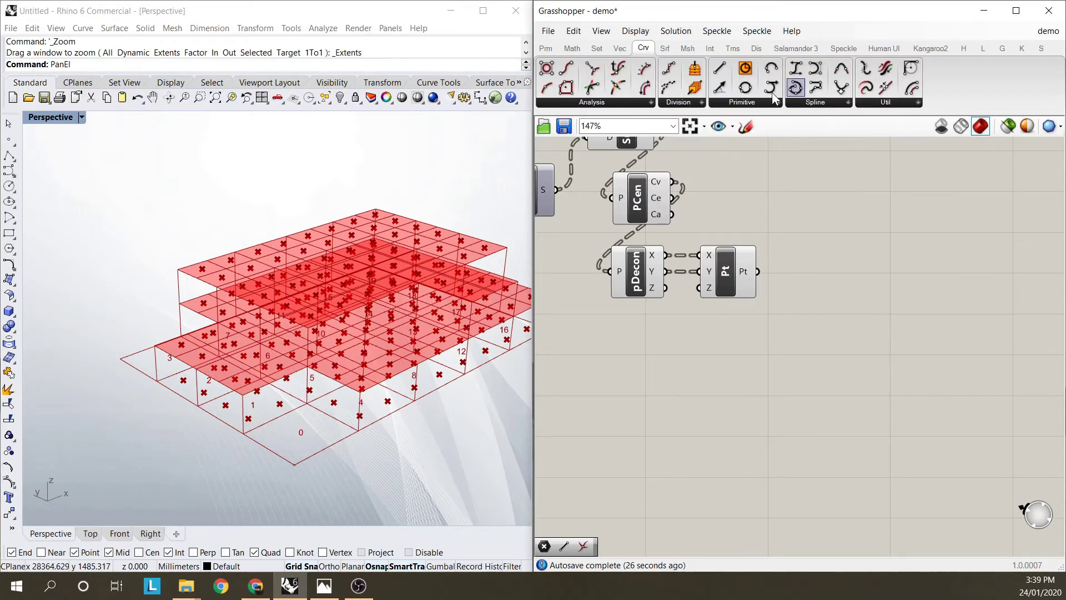
left_click(619, 49)
left_click(766, 103)
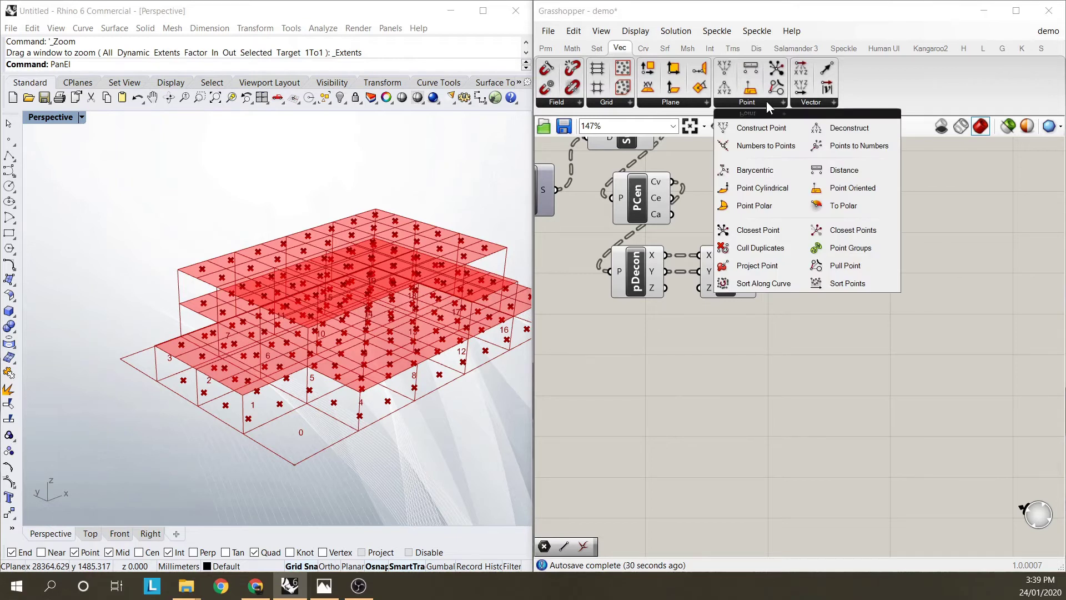
left_click_drag(759, 230, 838, 311)
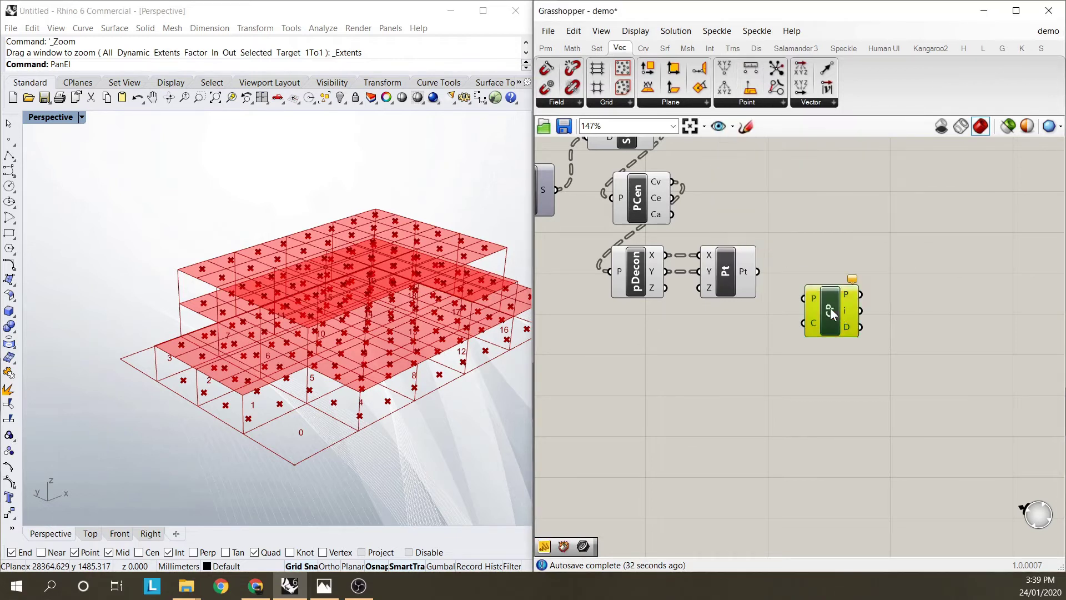
mouse_move(745, 271)
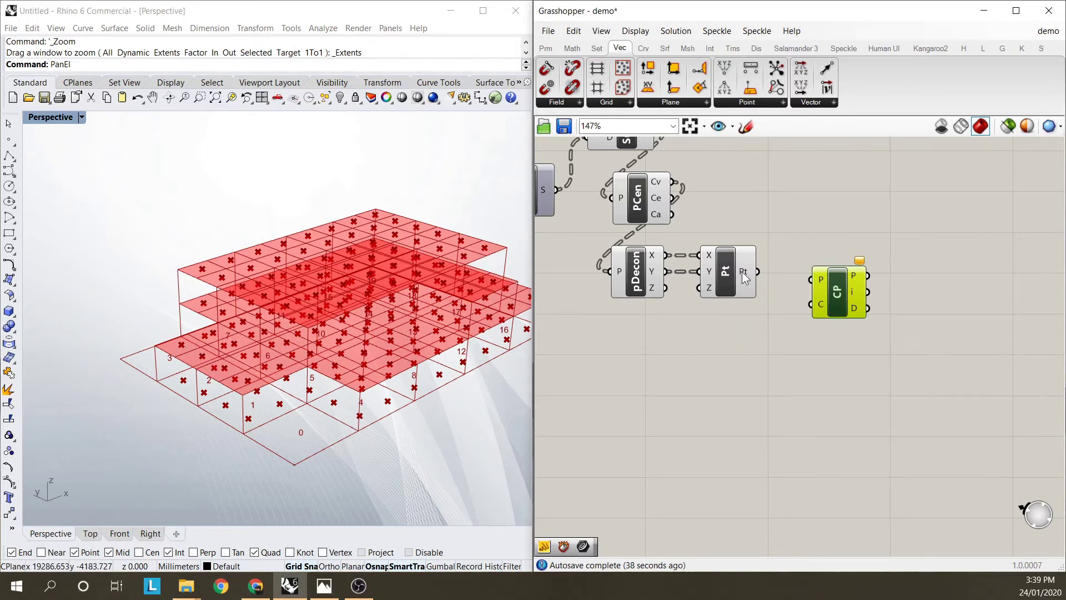
left_click_drag(758, 272, 830, 296)
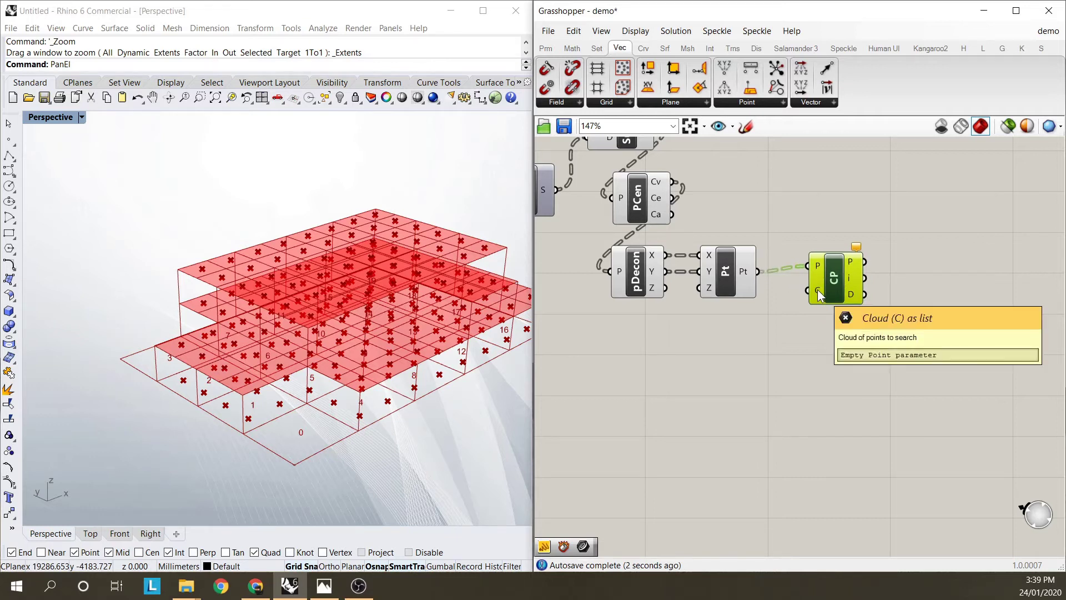
- Move the Closest Point component slightly down so its P input lines up with the Construct Point output
left_click_drag(835, 275, 834, 281)
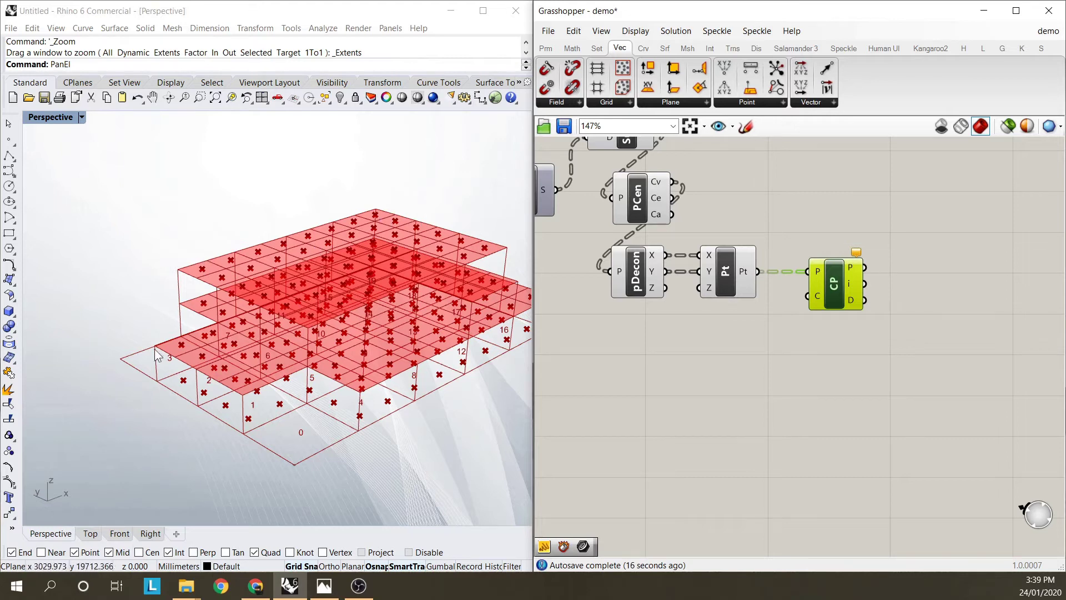
left_click(788, 364)
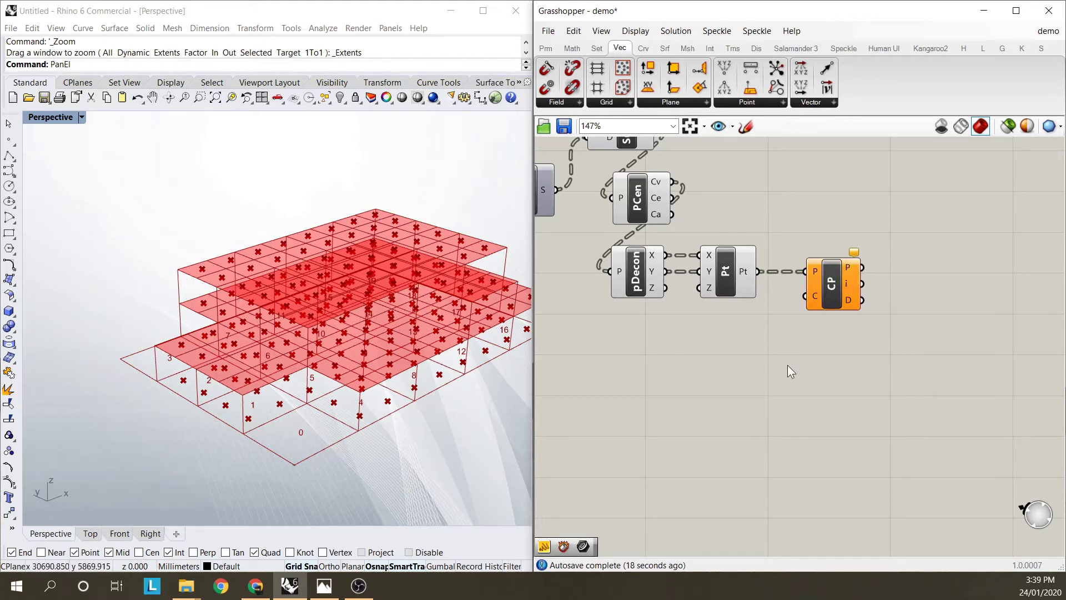
- Add a Sort Points component and place it below the Deconstruct point component
scroll(686, 358, "down", 2)
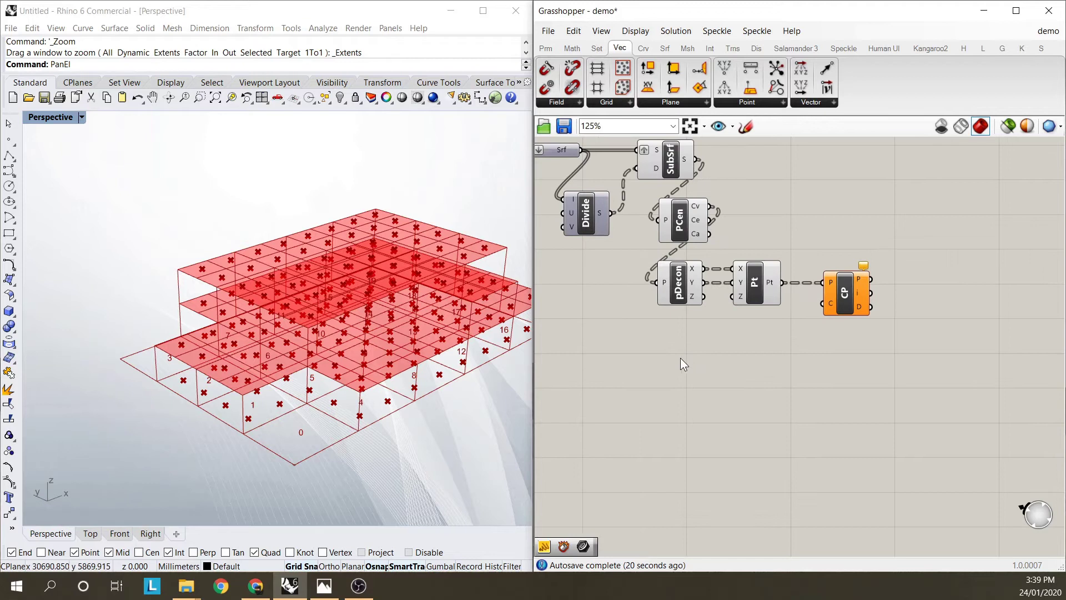
scroll(768, 353, "down", 6)
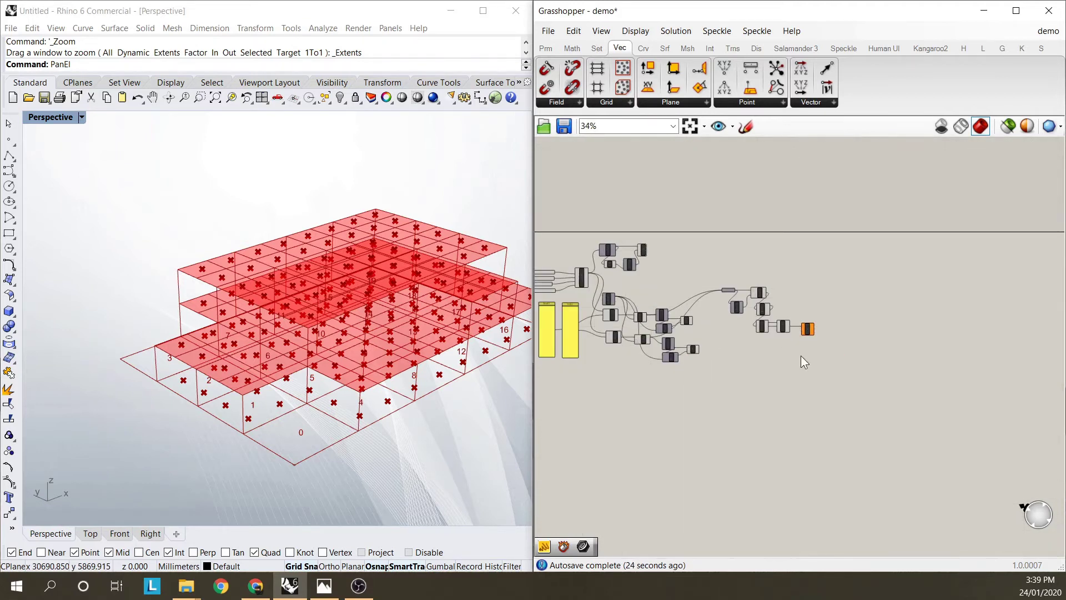
scroll(700, 267, "up", 8)
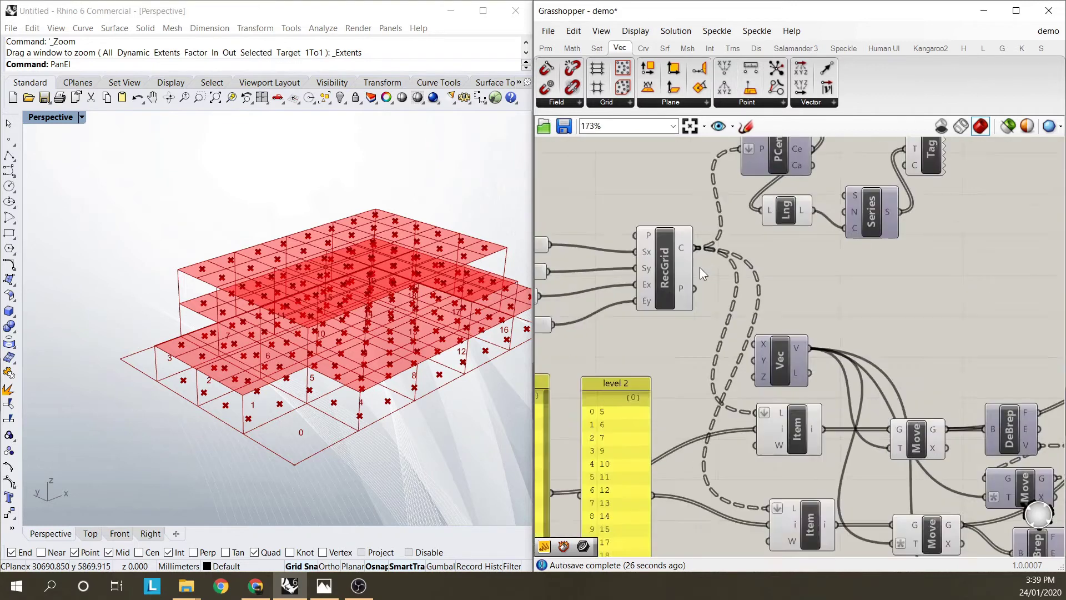
mouse_move(675, 296)
scroll(633, 289, "down", 10)
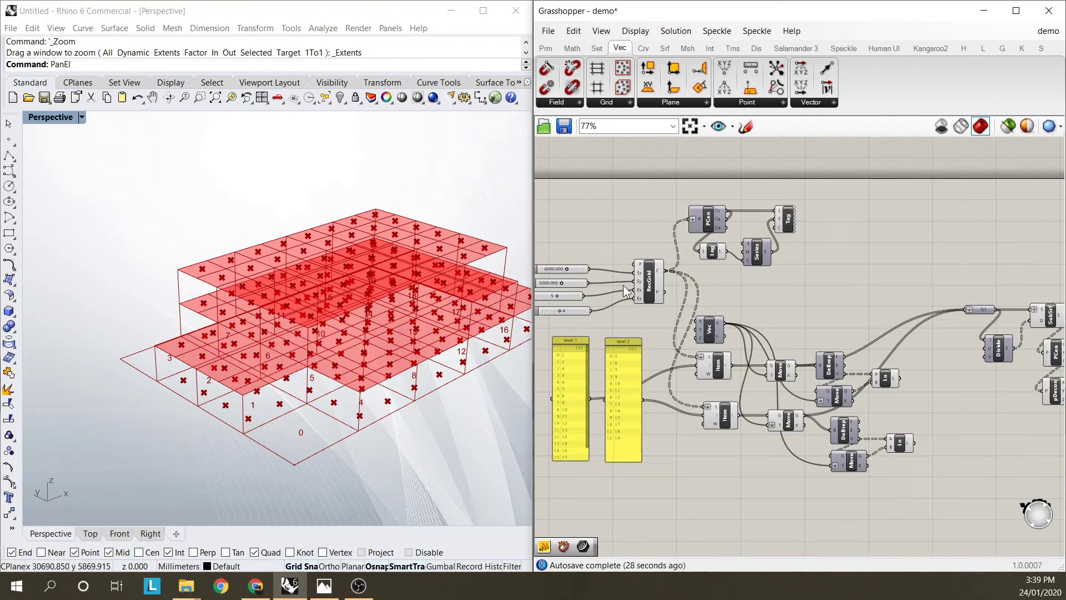
scroll(869, 369, "up", 7)
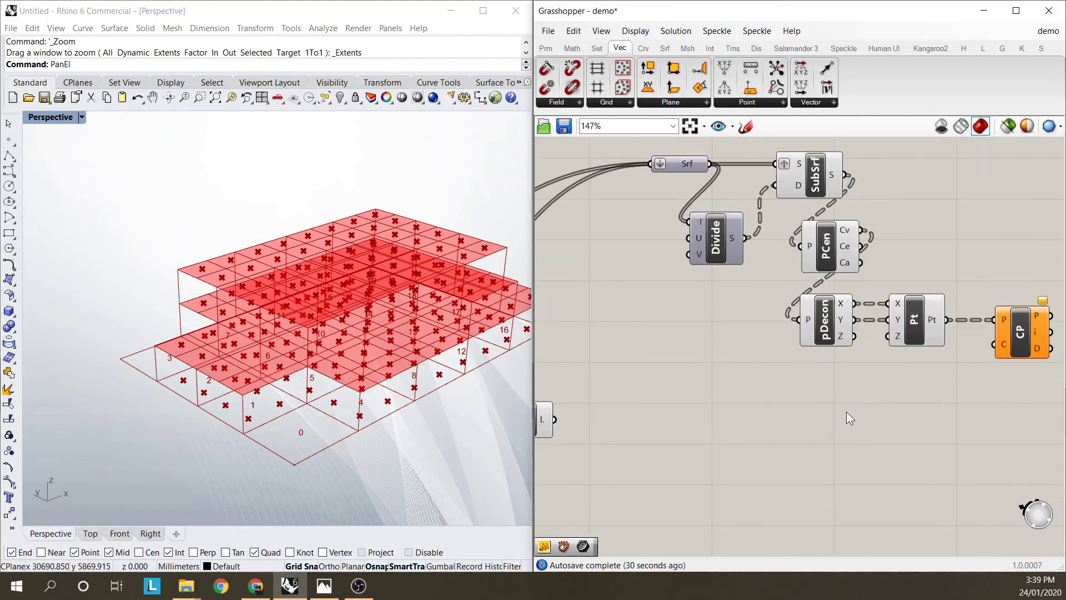
double_click(825, 402)
type("sort")
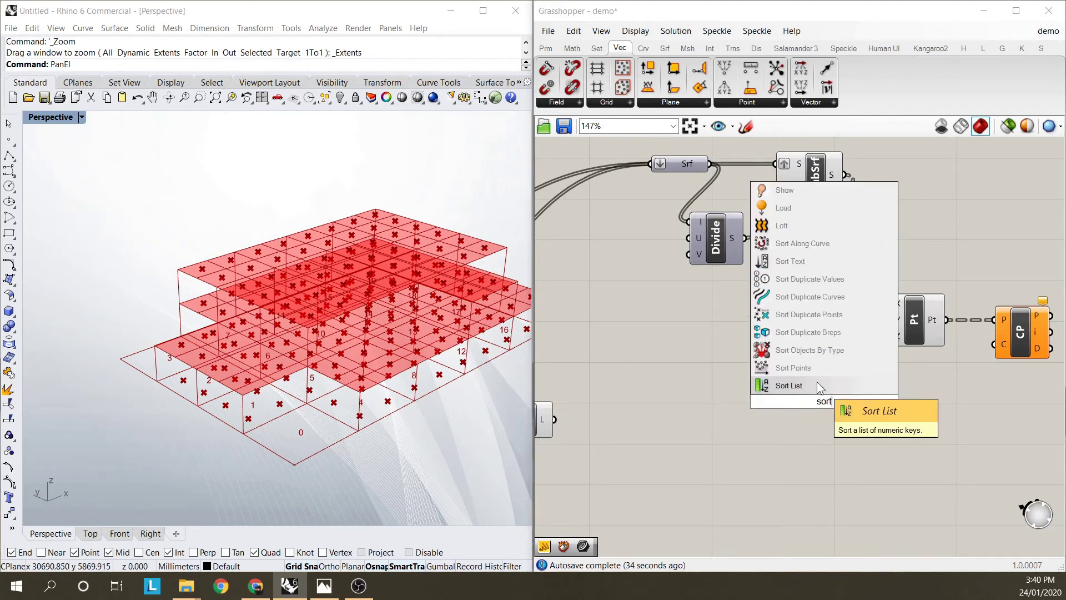
left_click(810, 368)
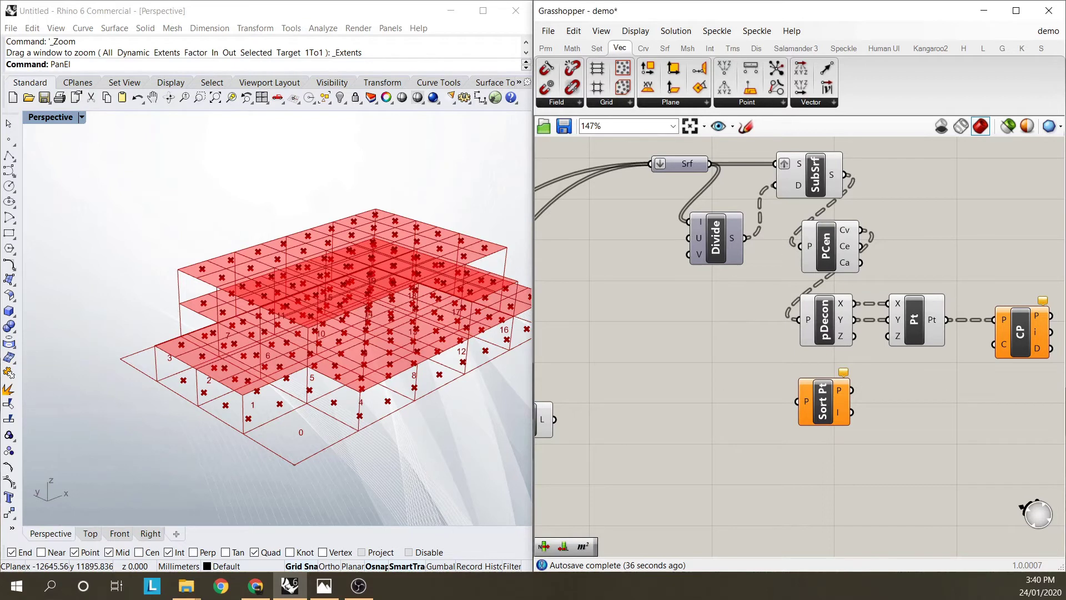
left_click(784, 425)
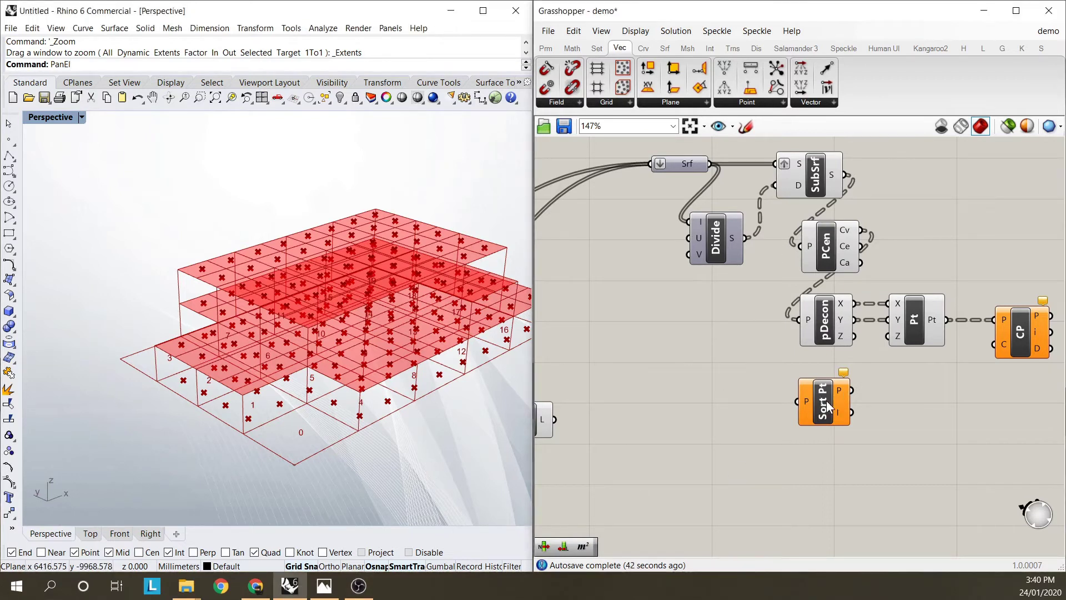
left_click_drag(828, 407, 861, 404)
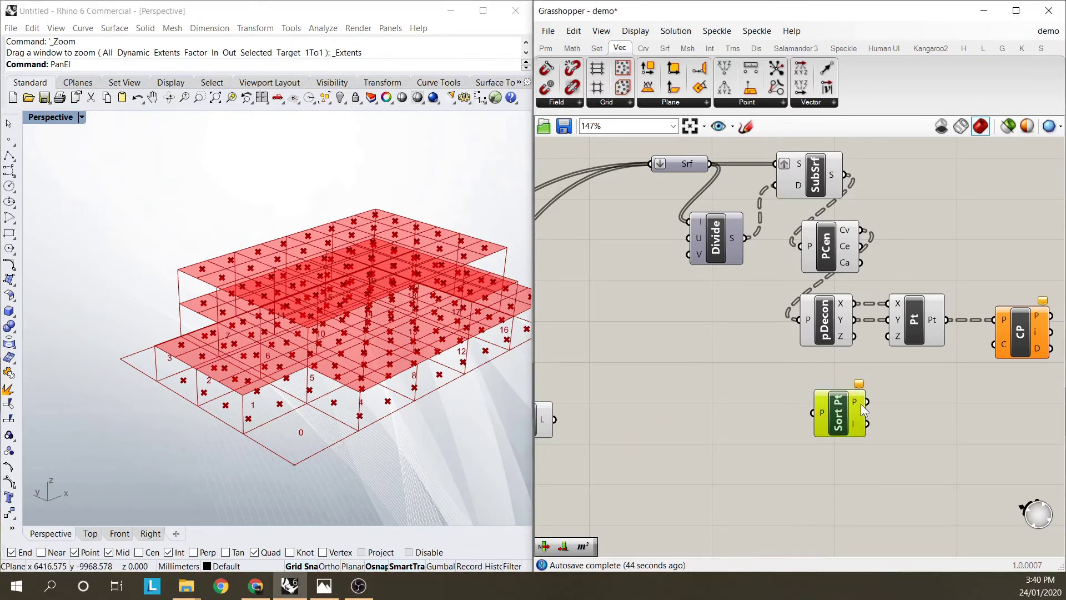
- Connect the P output of the rectangular grid to the P input of Sort Points
left_click(967, 401)
scroll(966, 401, "down", 5)
scroll(737, 271, "up", 3)
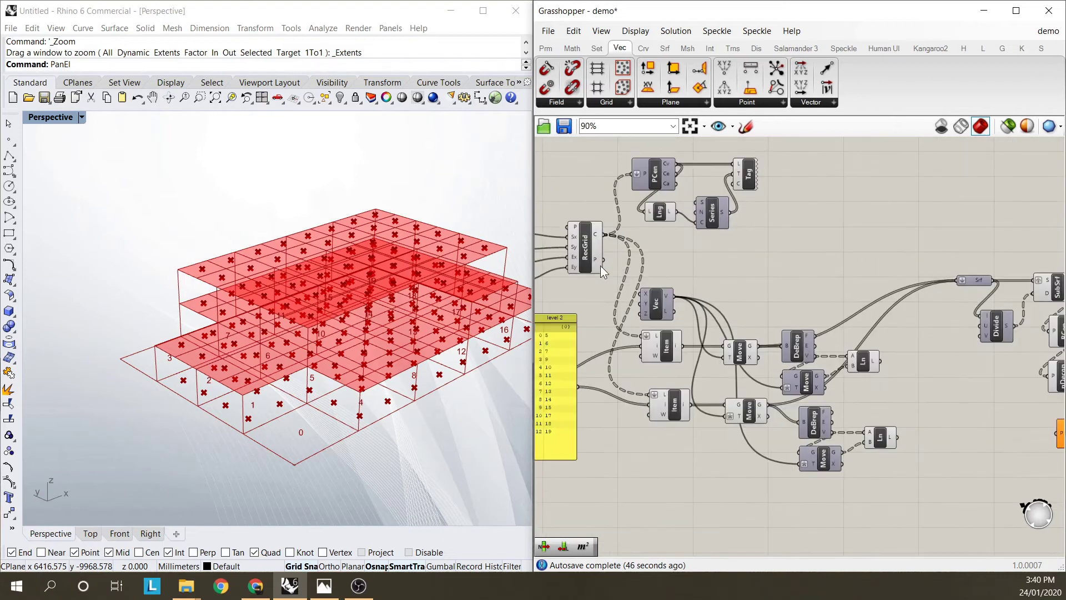
scroll(605, 258, "down", 3)
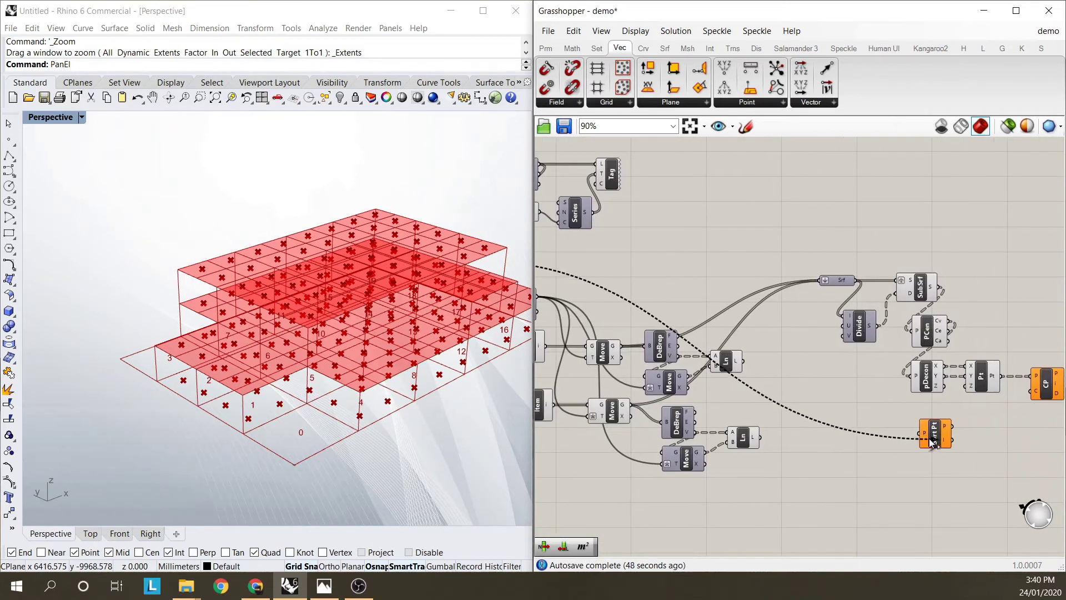
right_click_drag(750, 399, 717, 454)
scroll(879, 428, "up", 5)
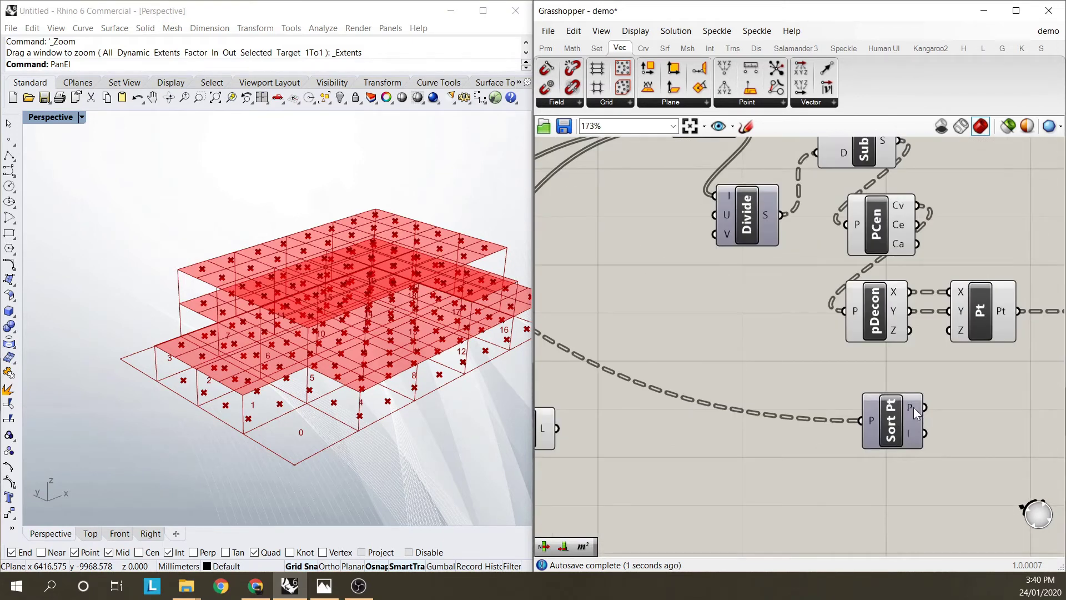
- Open the data options for the P input of the Sort Points component
right_click(911, 407)
right_click(872, 420)
right_click(872, 420)
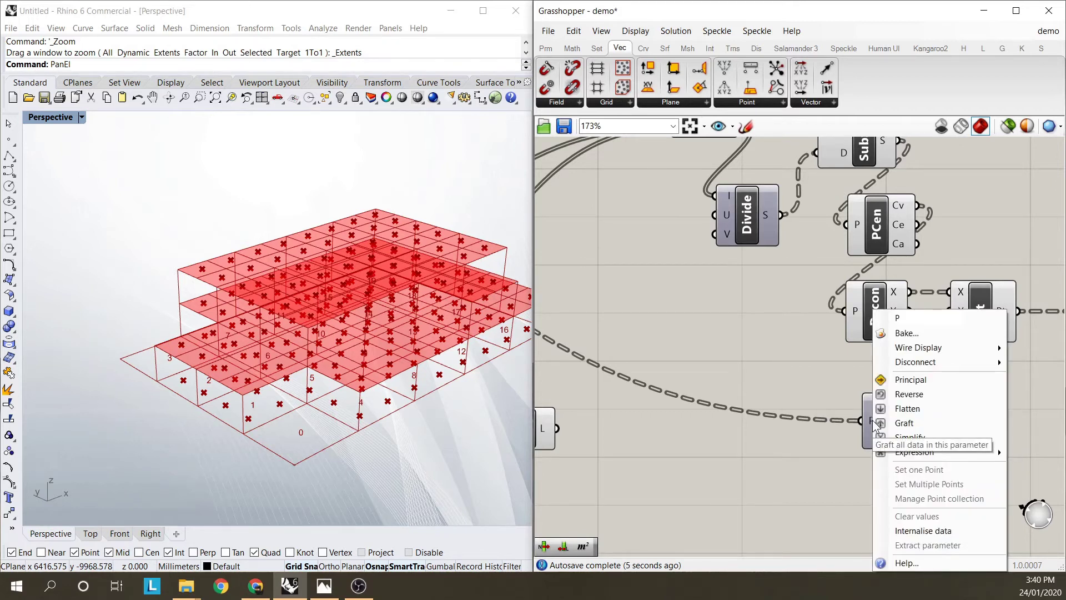
- Flatten the points input of the Sort Points component and check the points it receives
left_click(905, 409)
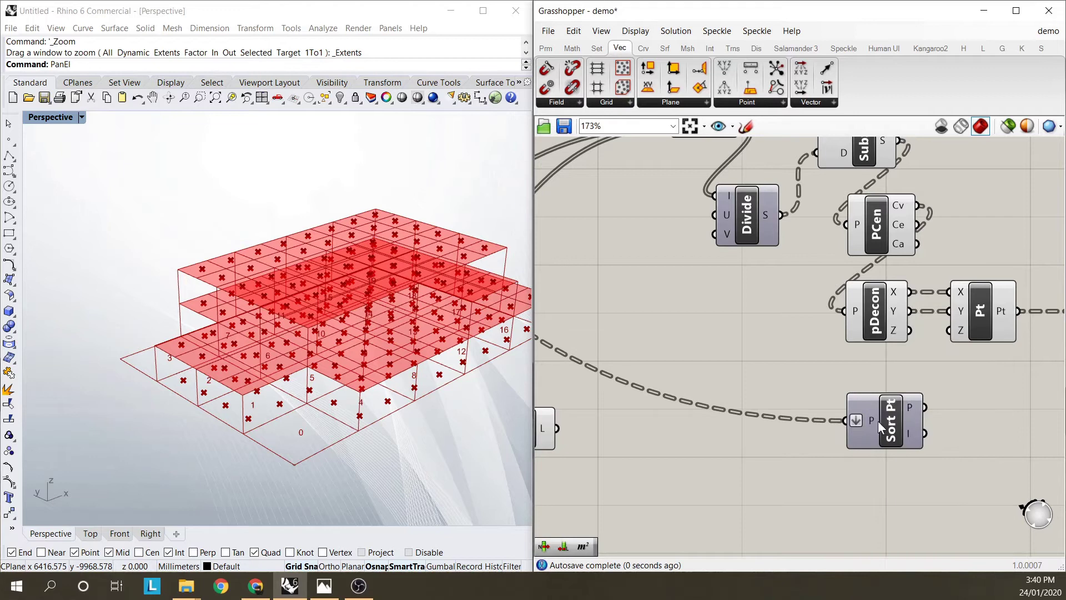
mouse_move(873, 418)
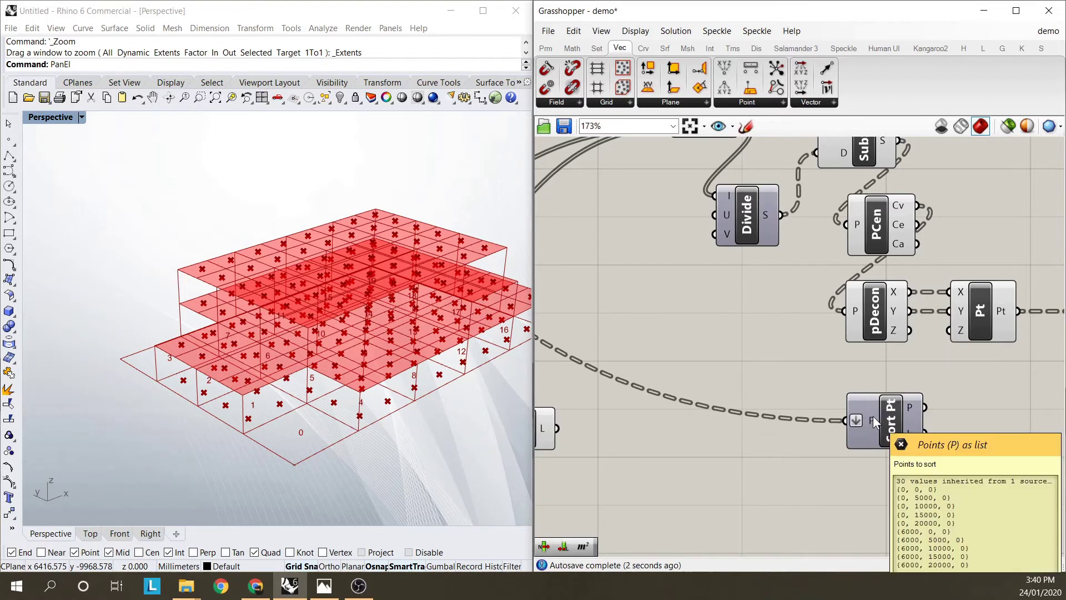
left_click(866, 423)
mouse_move(917, 404)
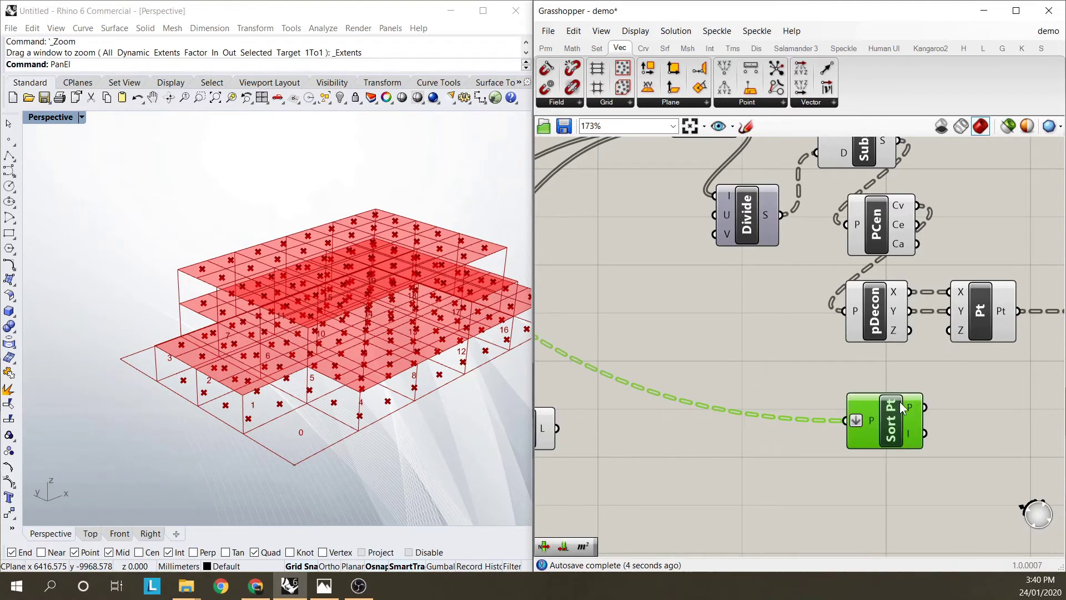
right_click_drag(917, 402, 777, 362)
scroll(881, 392, "down", 1)
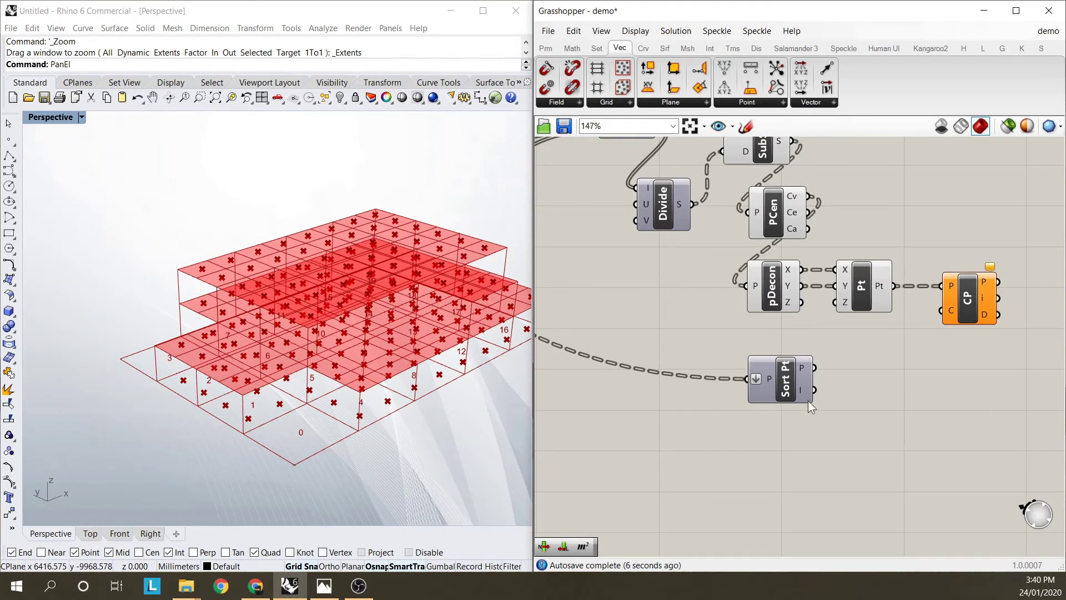
left_click(786, 388)
left_click(837, 424)
scroll(837, 424, "up", 1)
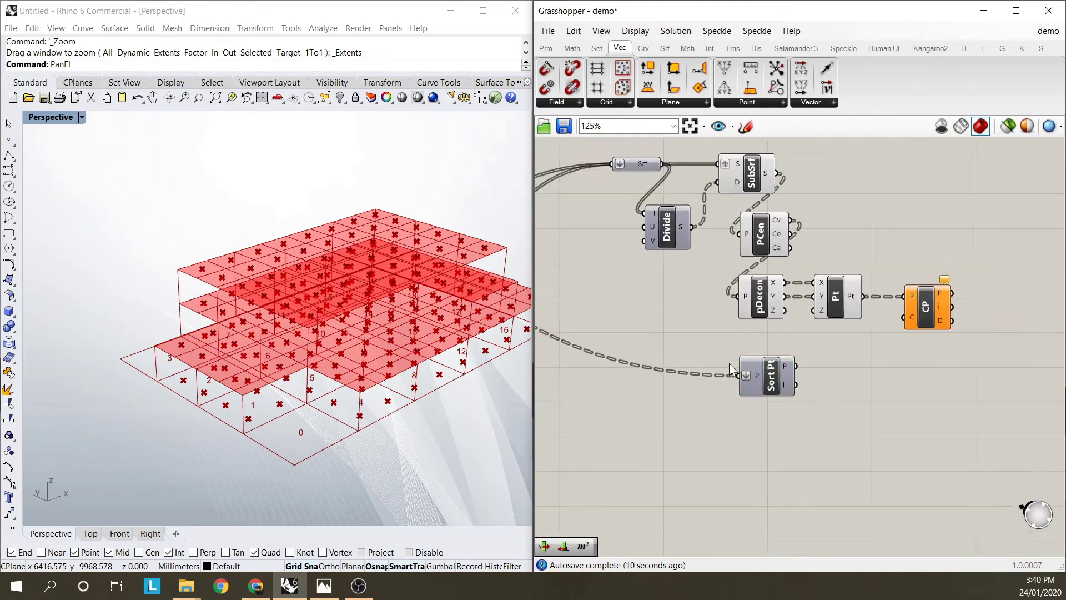
left_click_drag(731, 369, 727, 366)
left_click(832, 362)
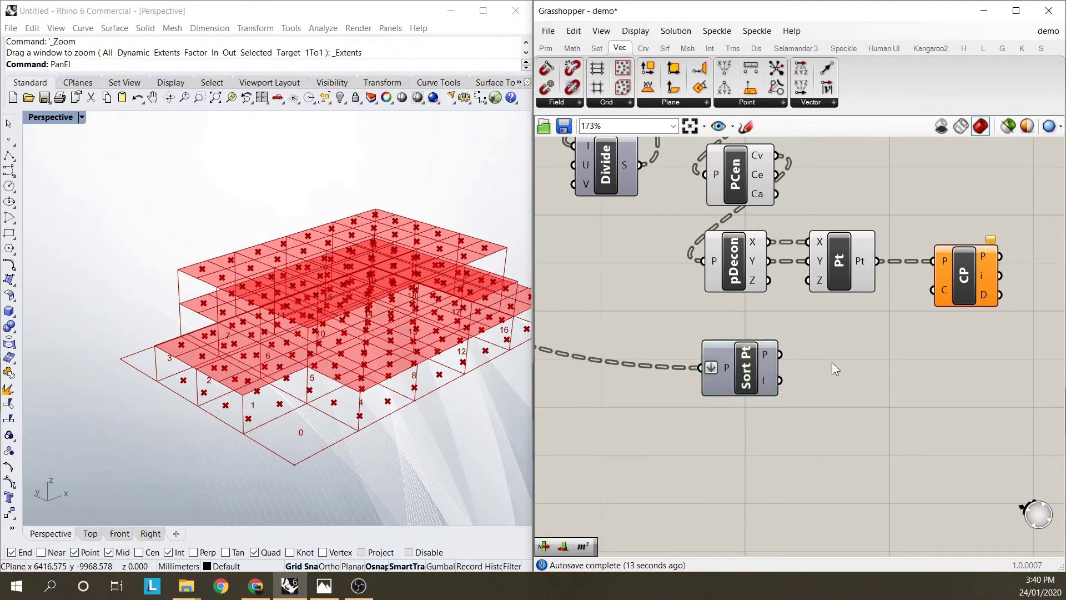
double_click(742, 436)
type("long")
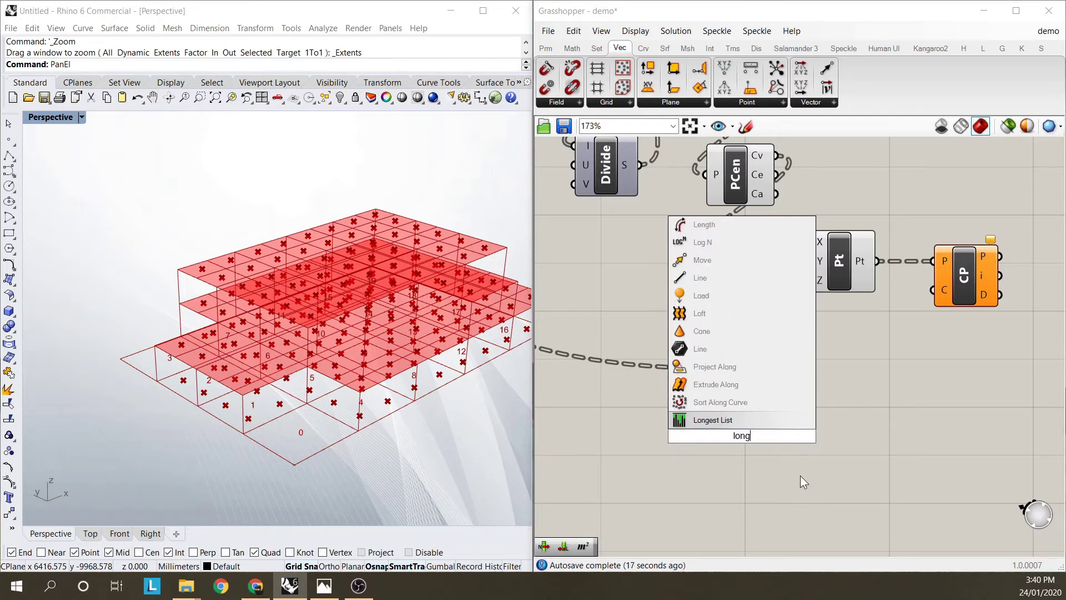
key("Escape")
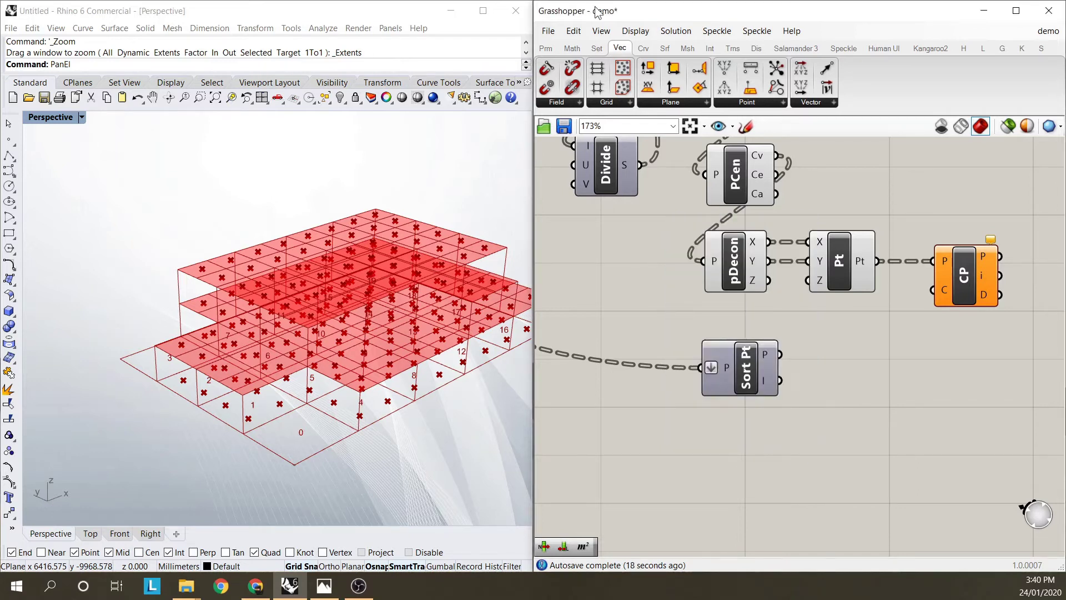
- Add a List Length component below Sort Points and feed it the sorted points output
left_click(595, 49)
left_click_drag(547, 76, 765, 440)
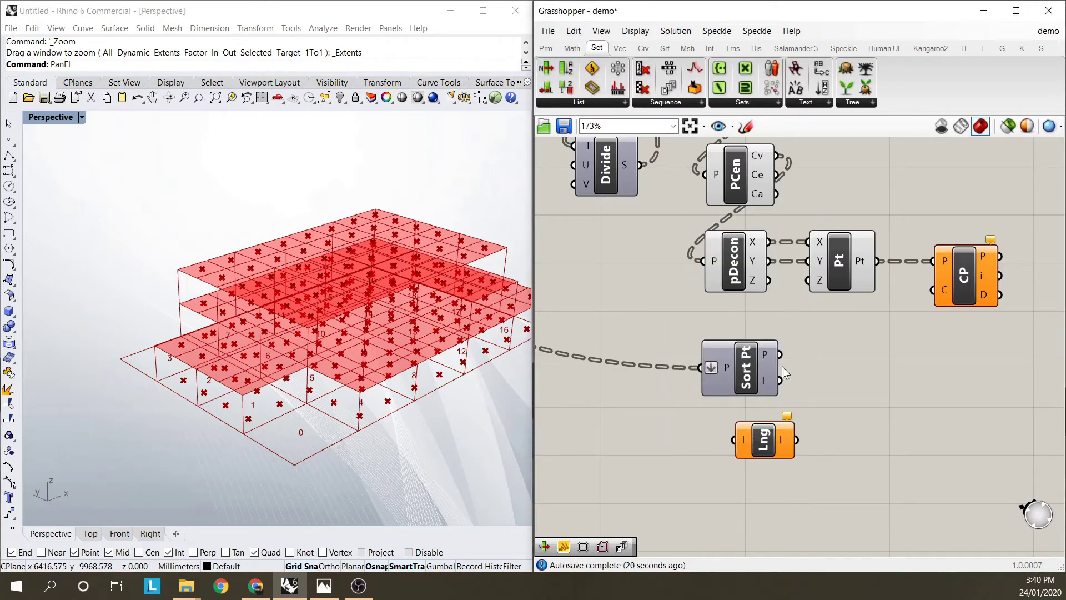
left_click_drag(791, 376, 788, 442)
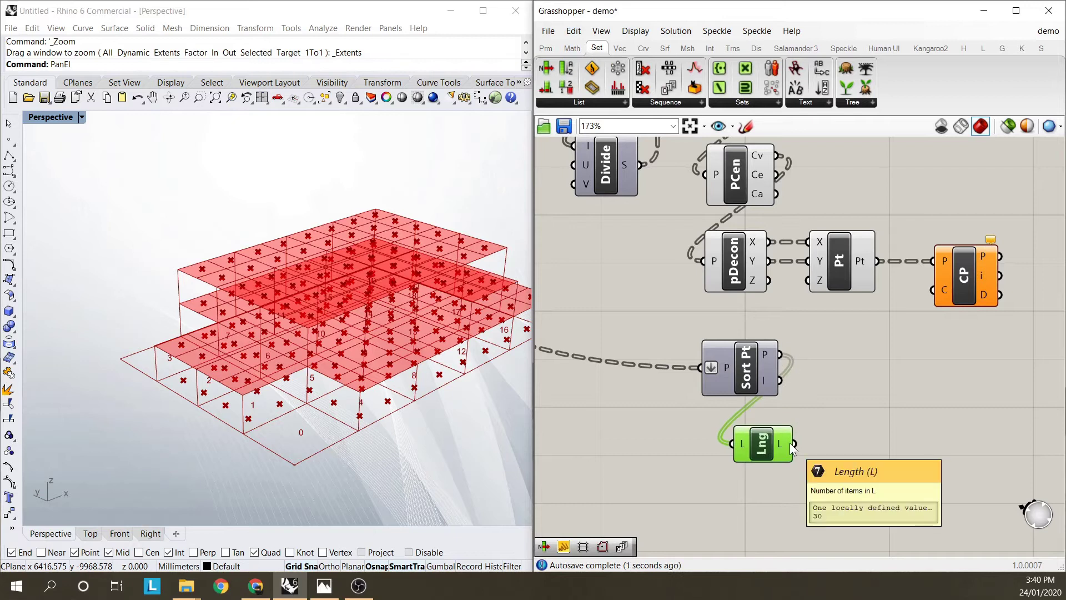
left_click(821, 428)
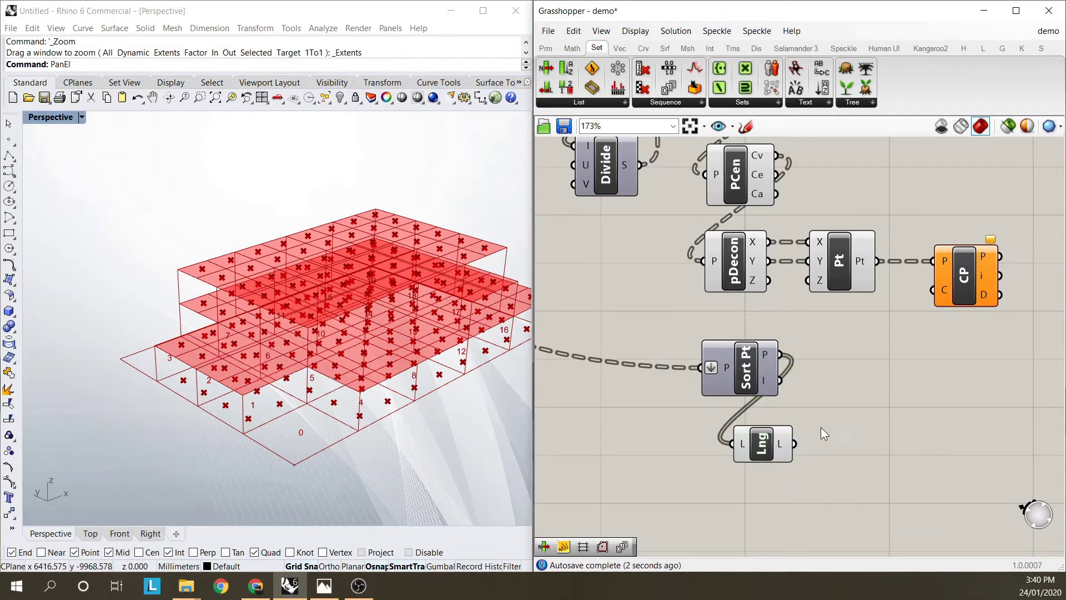
- Add a Series component beside List Length and connect the list length to its count input
double_click(858, 425)
type("ser")
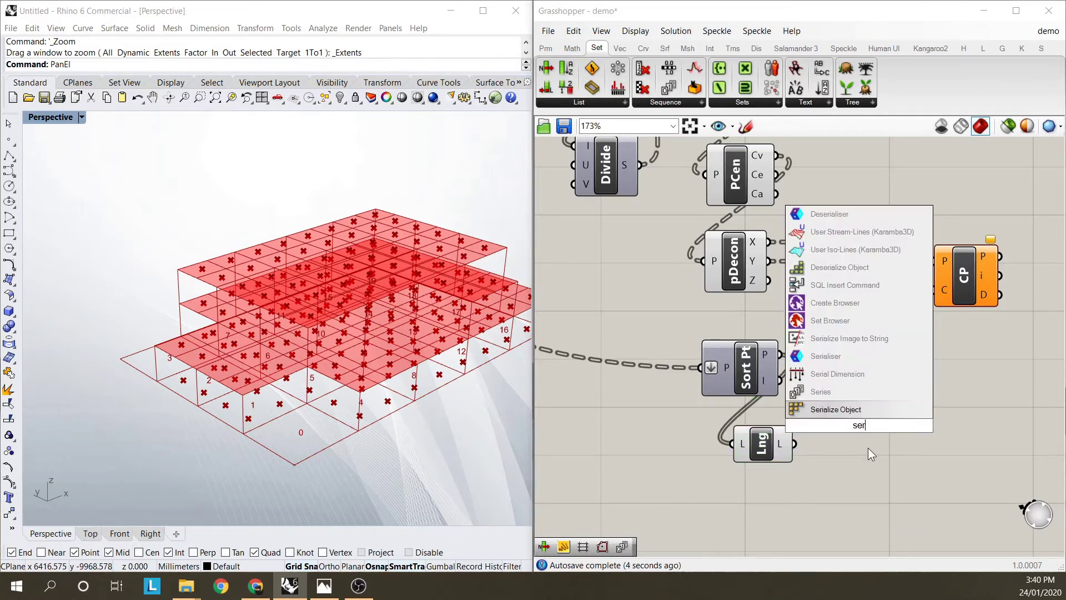
left_click(842, 392)
left_click_drag(796, 444, 845, 445)
mouse_move(902, 427)
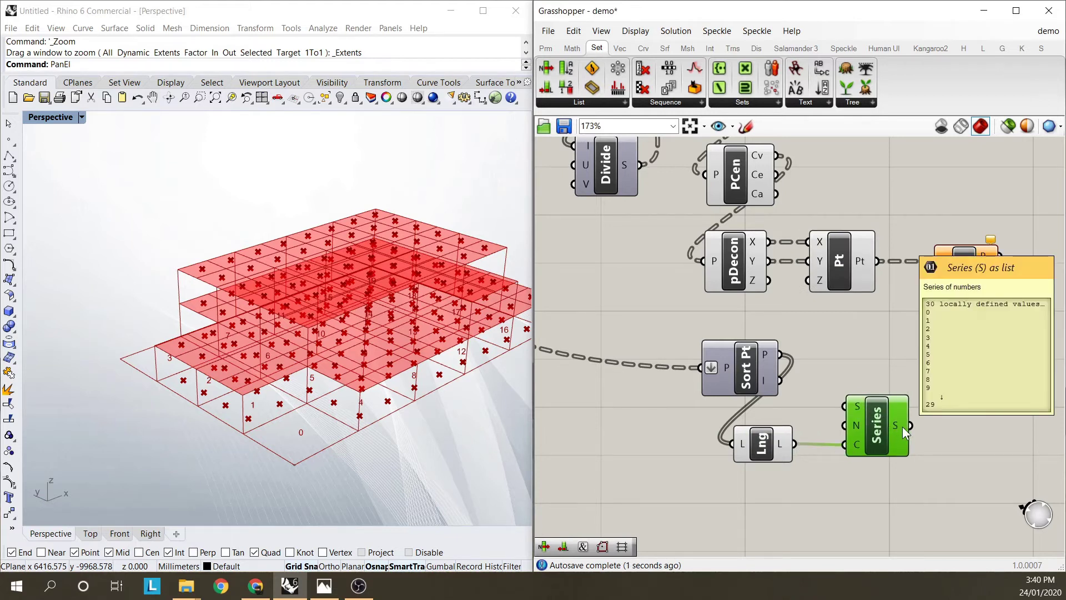
left_click_drag(887, 428, 863, 428)
left_click(806, 400)
left_click(746, 366)
left_click(677, 311)
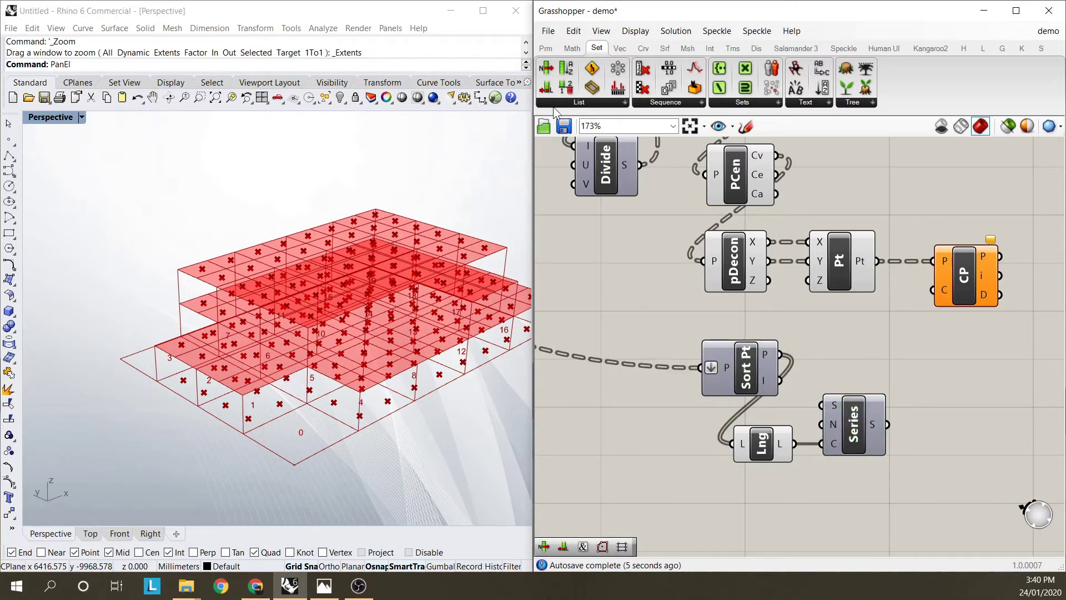
- Save the demo definition
left_click(565, 126)
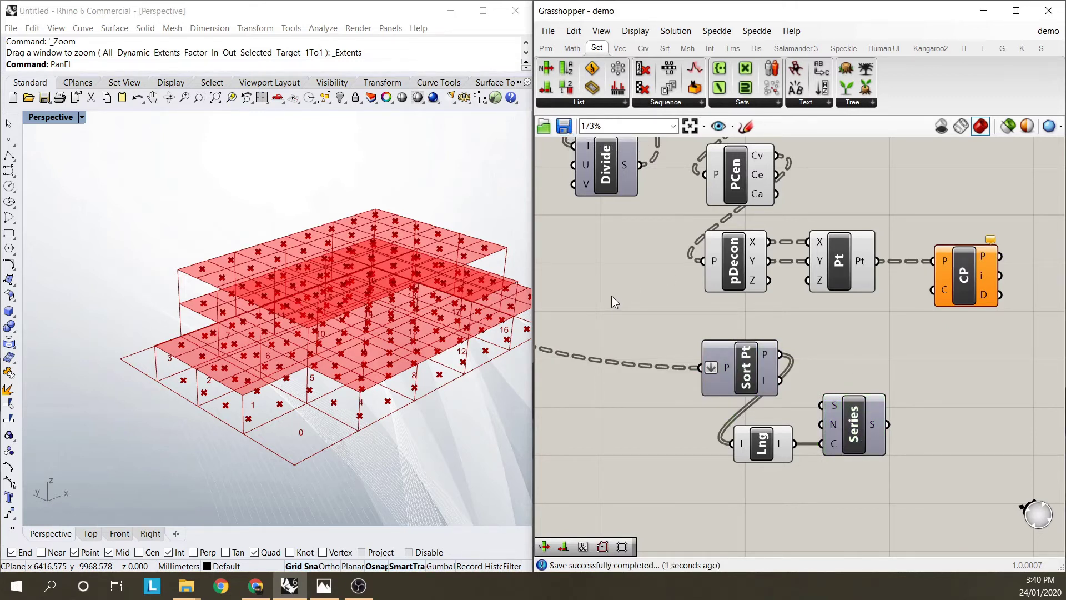
left_click(323, 586)
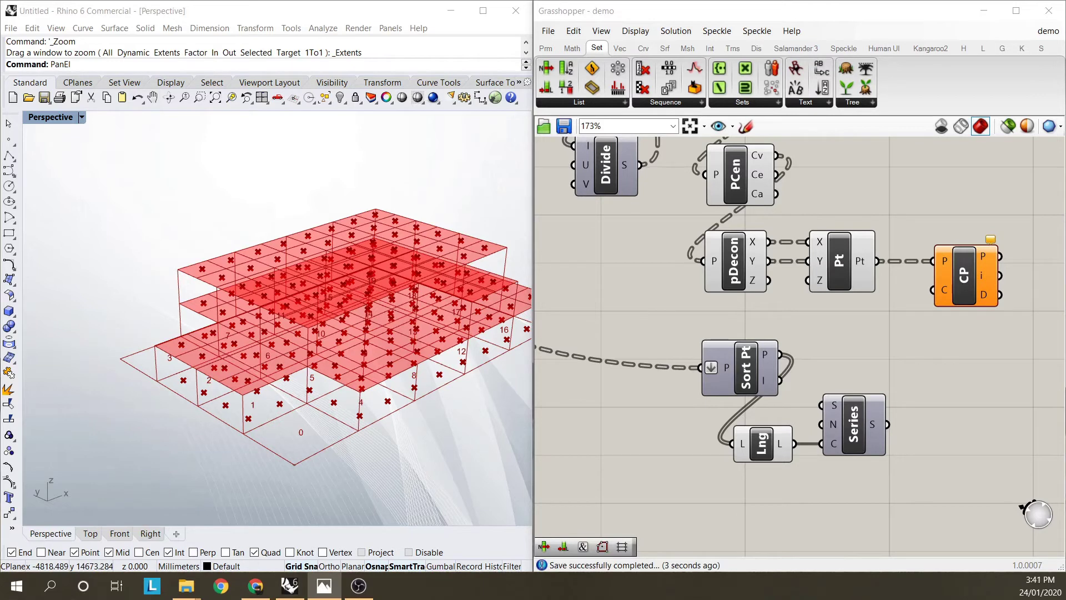
left_click(884, 322)
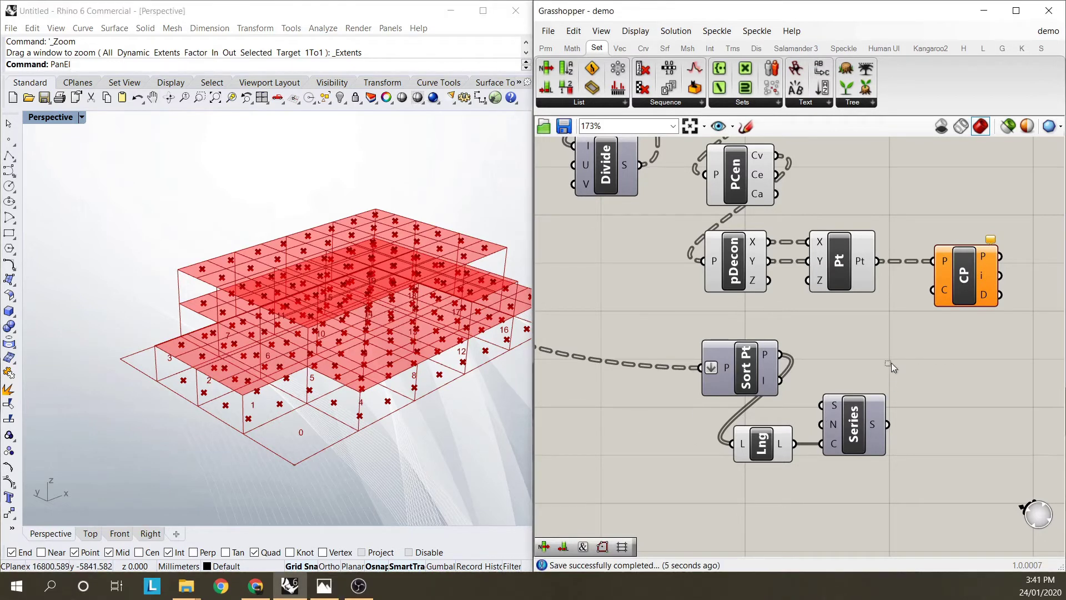
- Place a Member Index component below Closest Point
scroll(891, 364, "right", 3)
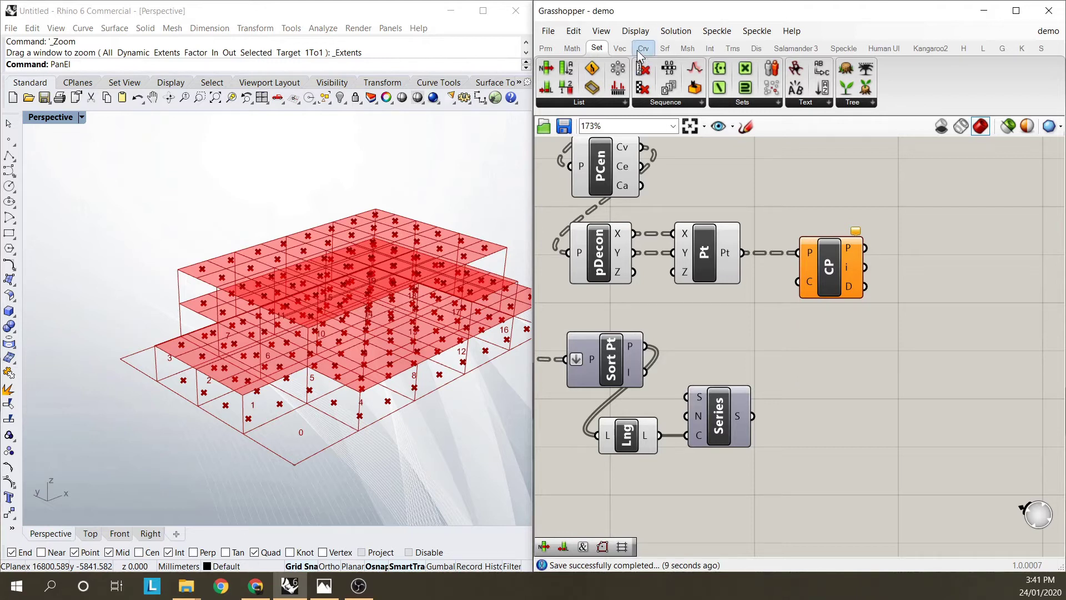
left_click(741, 102)
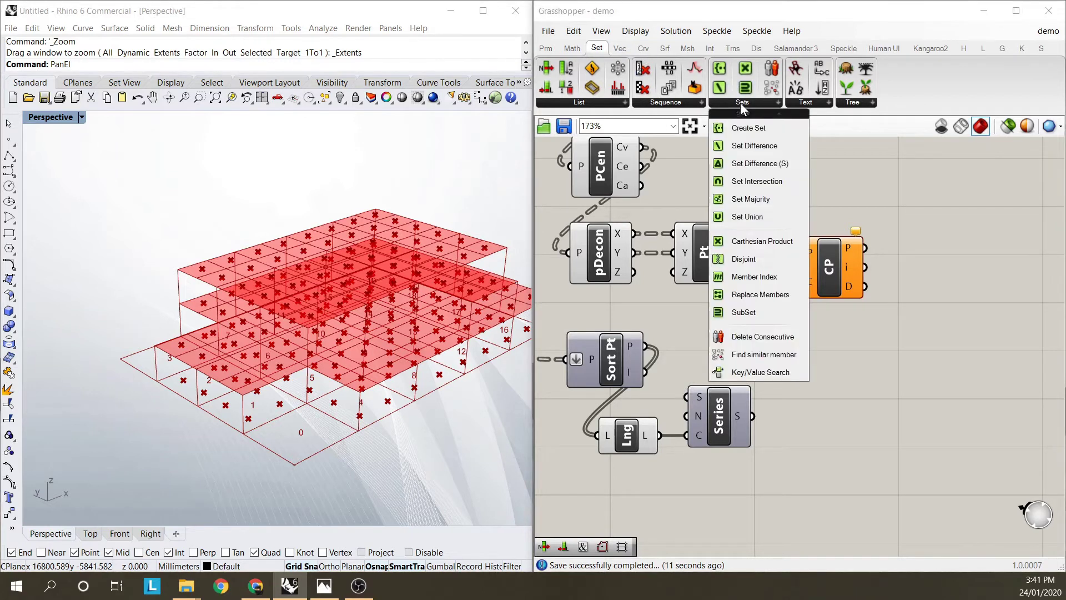
left_click(774, 282)
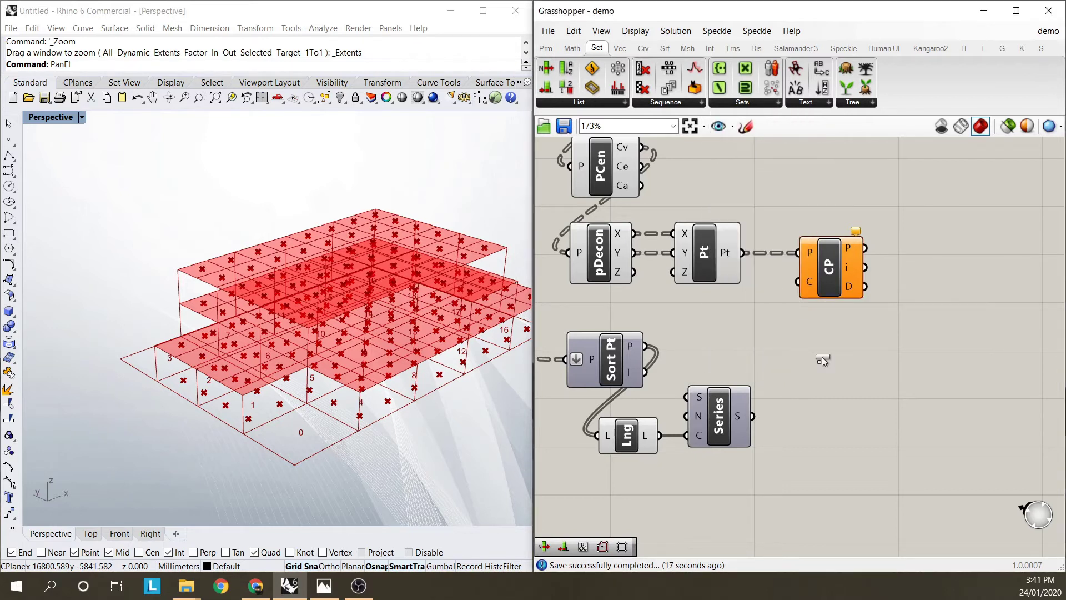
left_click(833, 379)
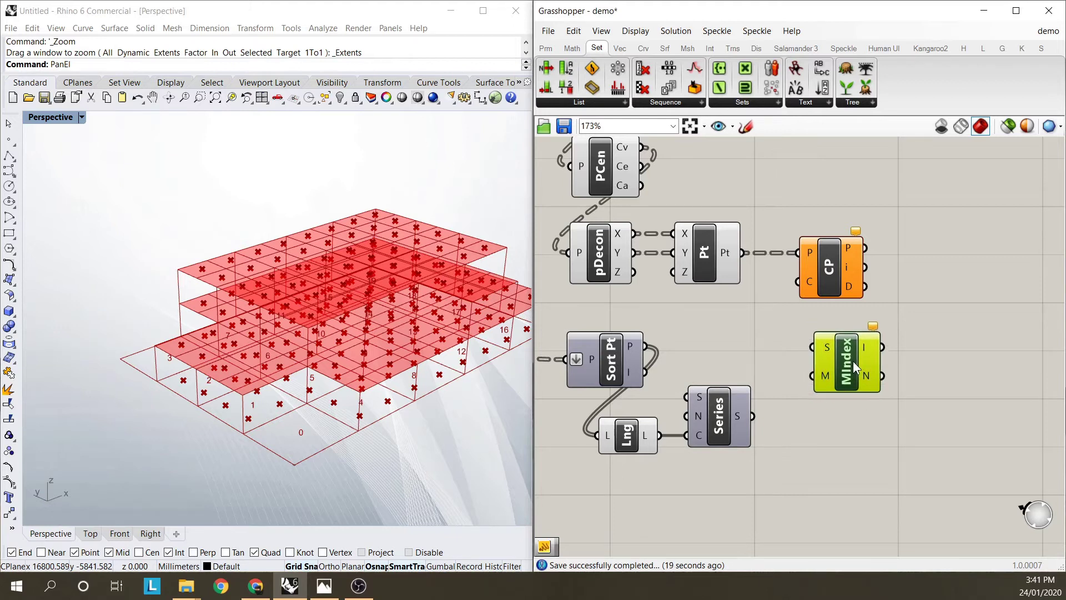
left_click_drag(849, 368, 842, 367)
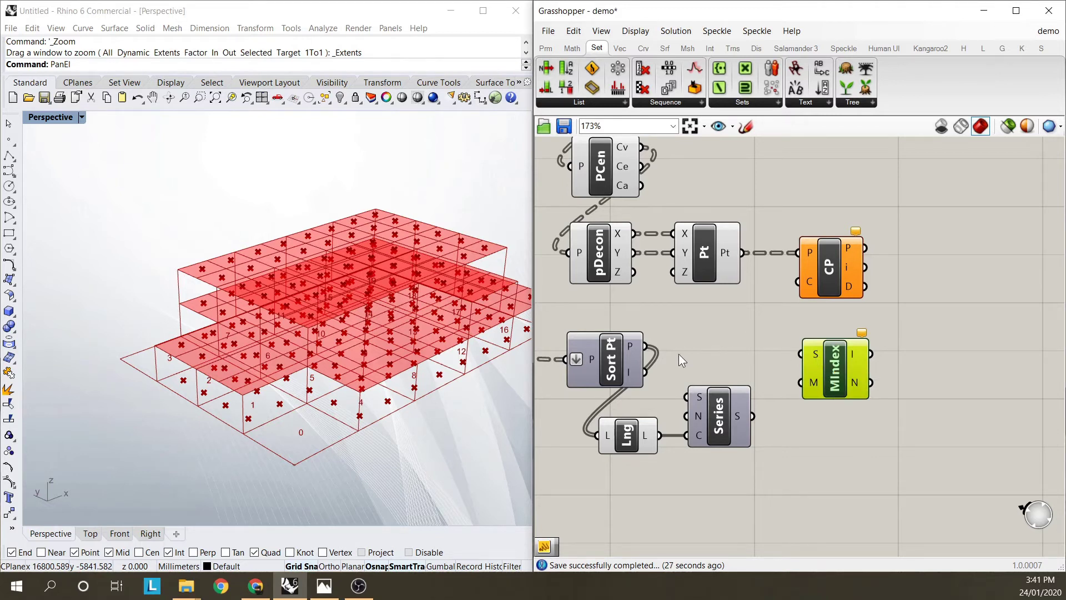
left_click(698, 338)
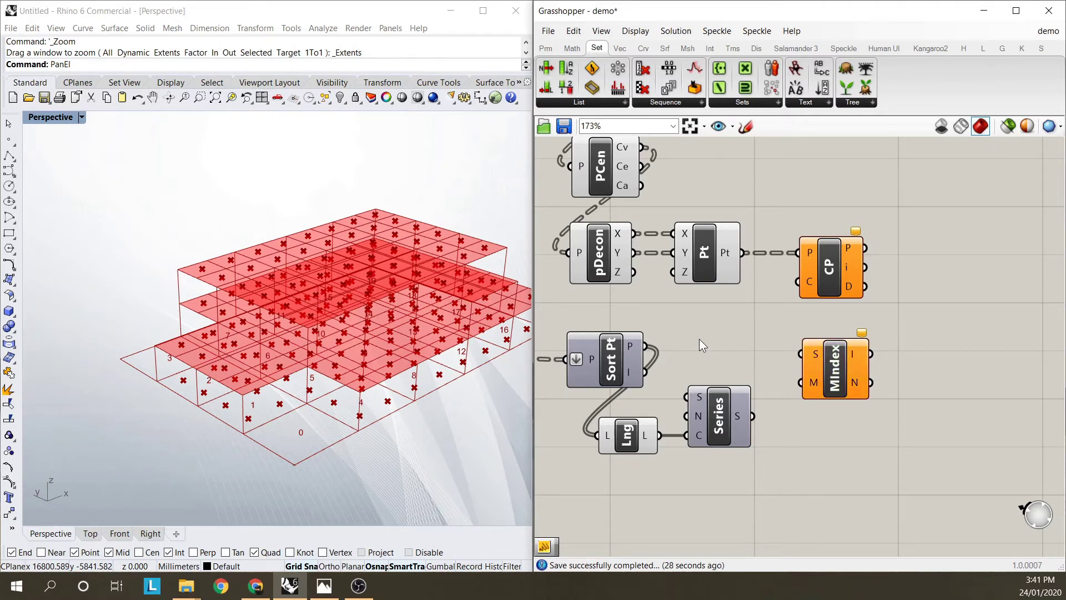
- Move the Member Index component down beside Series, leaving space below Closest Point
left_click(840, 270)
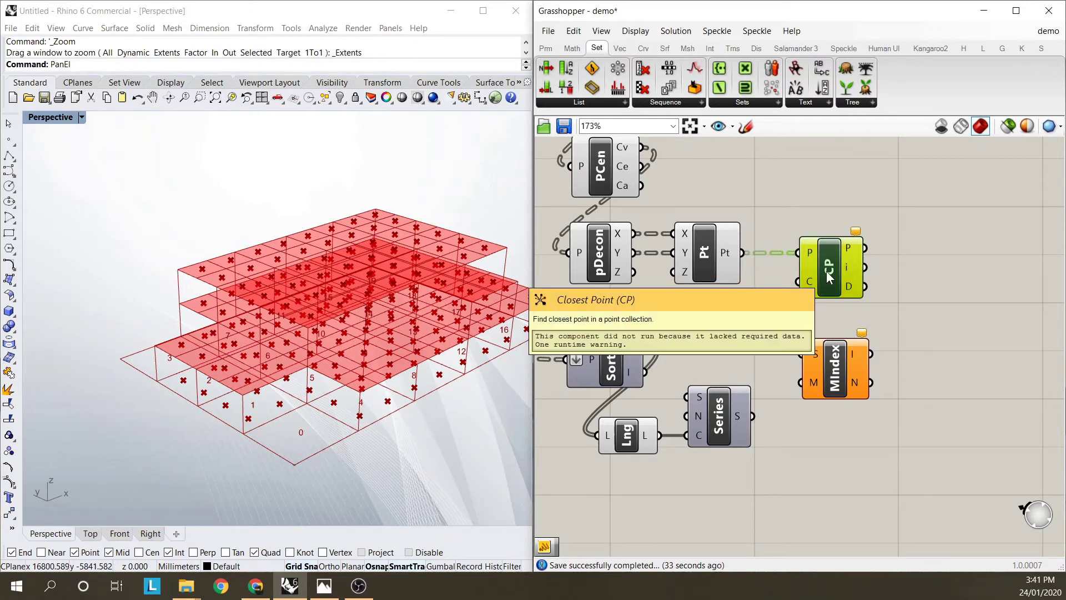
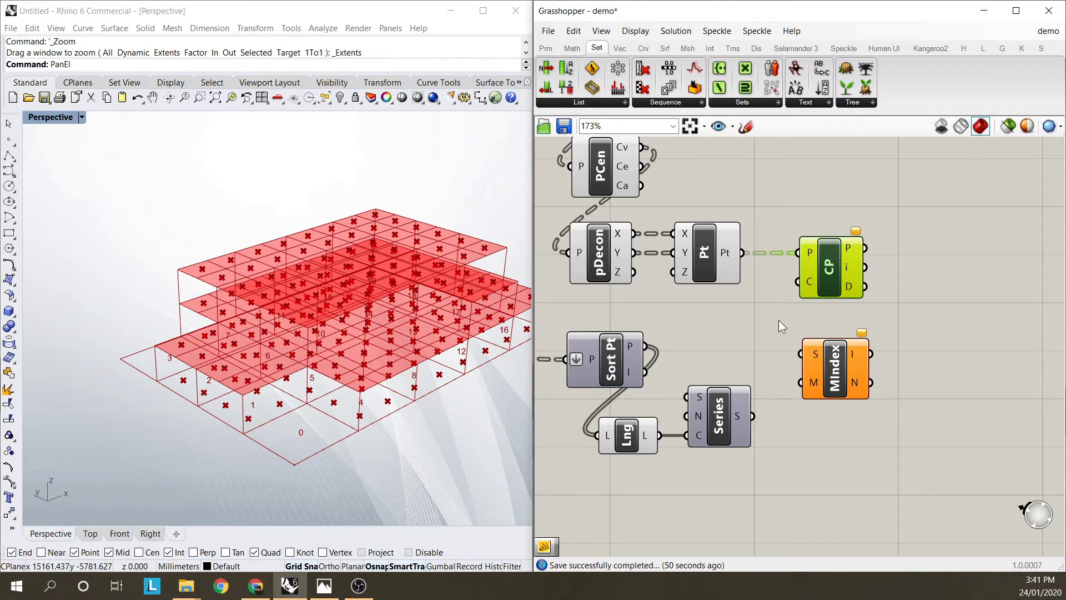
left_click(615, 353)
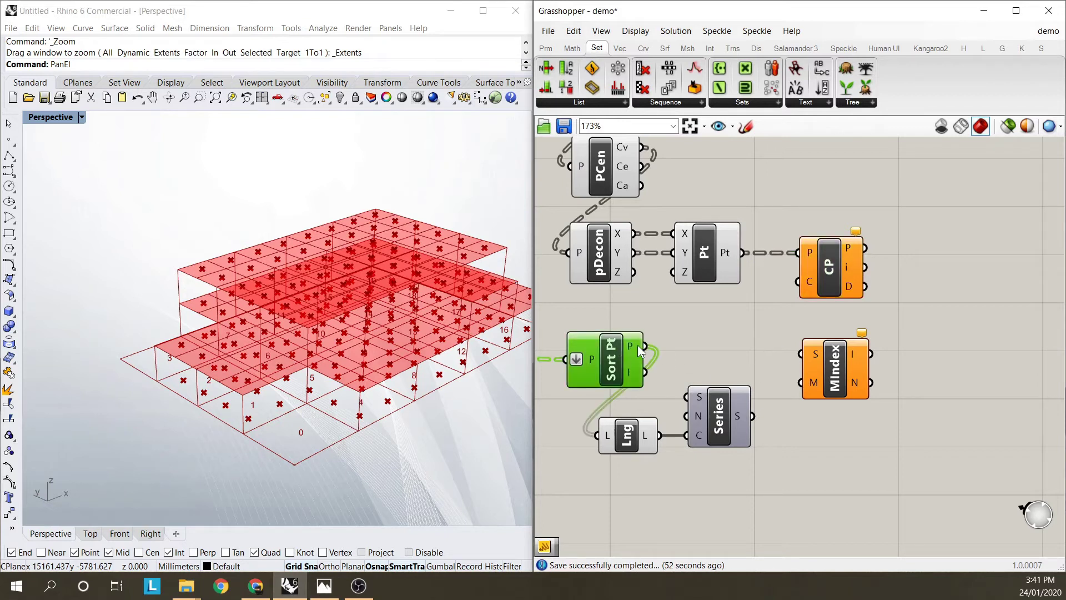
left_click_drag(645, 346, 782, 308)
left_click_drag(831, 261, 835, 255)
left_click_drag(842, 378, 815, 426)
left_click_drag(838, 267, 835, 271)
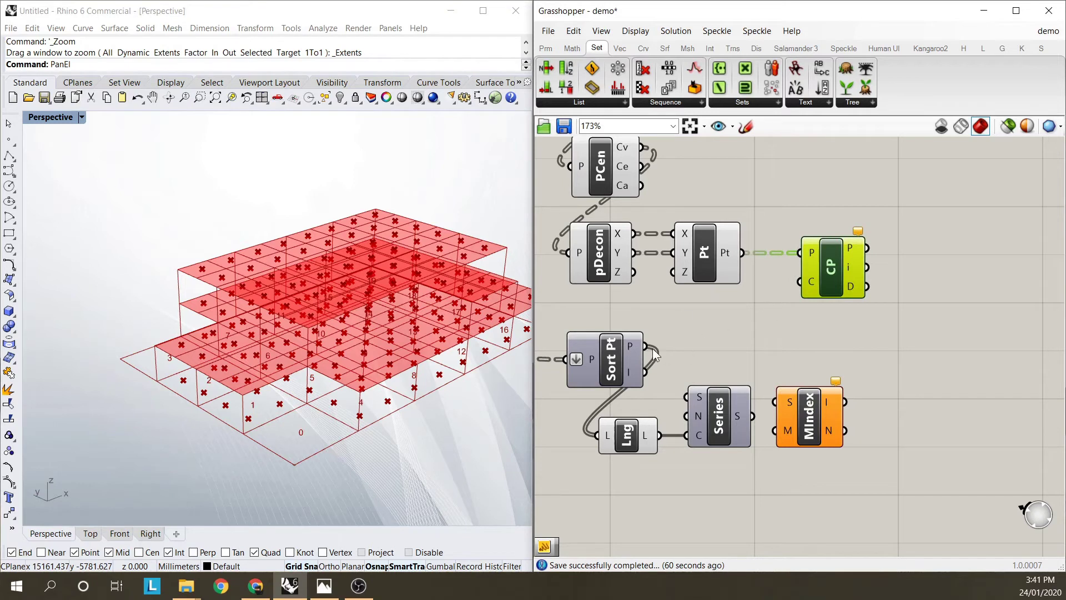
- Turn on the Sort Points preview and examine the sorted grid points in the Rhino model
left_click(616, 355)
scroll(684, 362, "down", 2)
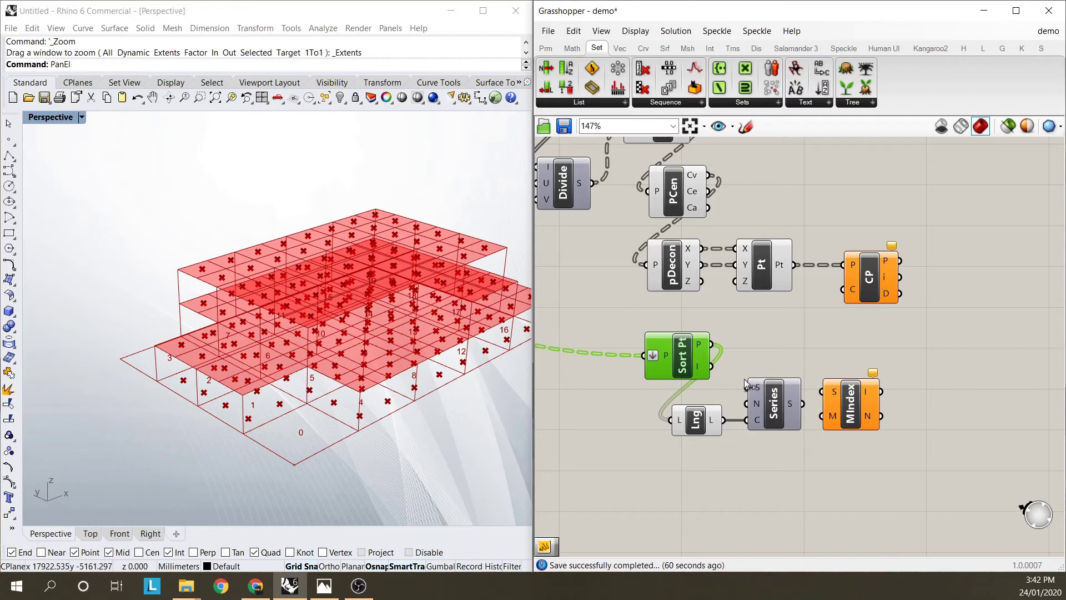
right_click(691, 349)
left_click(710, 372)
right_click_drag(269, 436, 277, 405)
right_click_drag(465, 416, 315, 452)
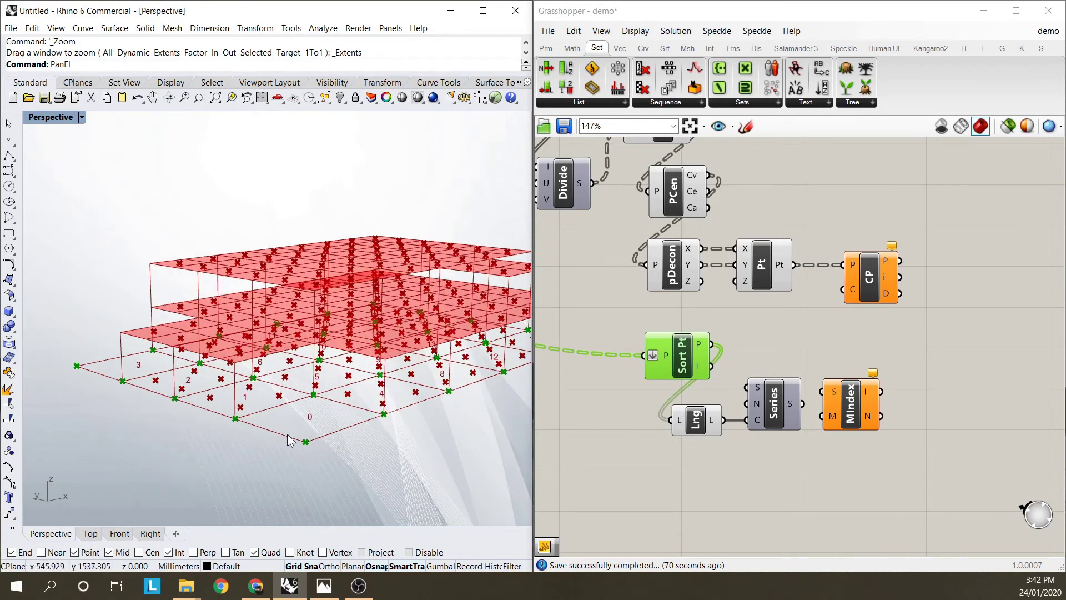
right_click_drag(315, 445, 317, 442)
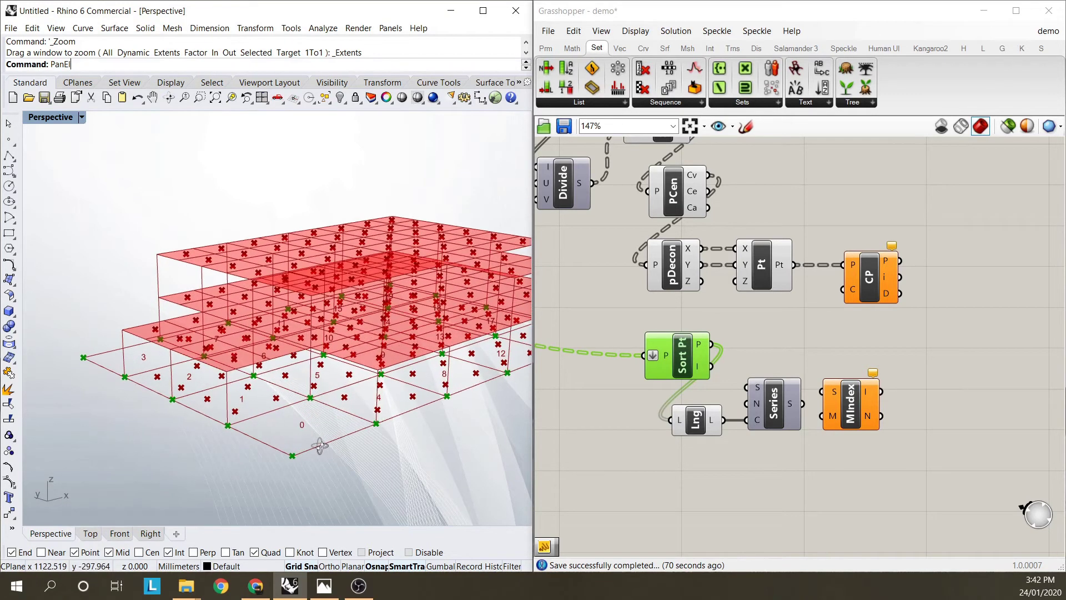
- Connect the sorted points output to Closest Point's cloud input C and turn off the Sort Points preview
left_click(745, 362)
left_click_drag(711, 345, 842, 290)
right_click(681, 351)
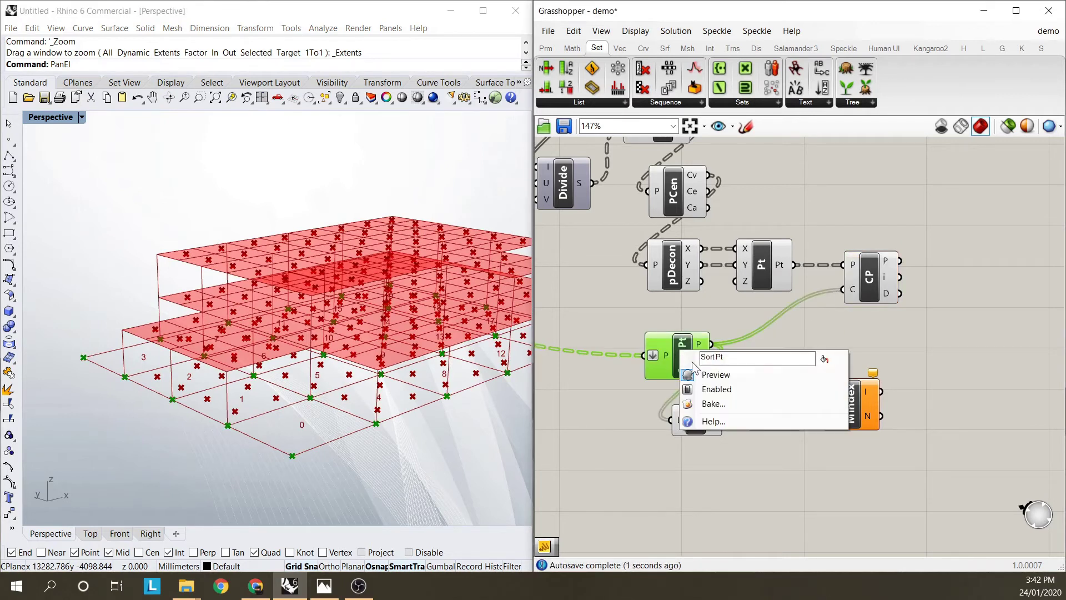
left_click(706, 375)
left_click(801, 343)
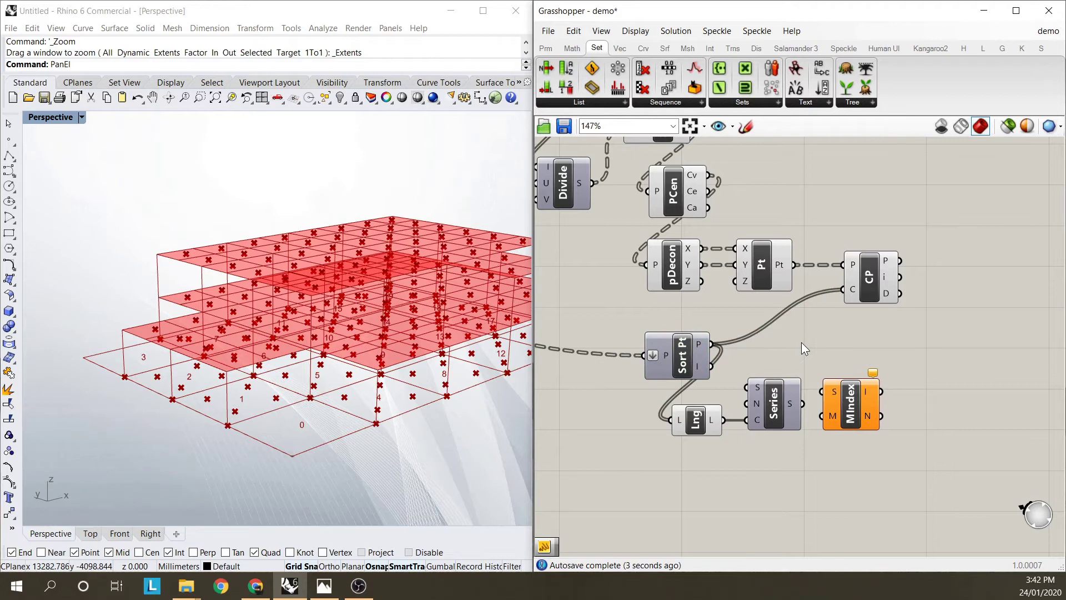
- Compare the Closest Point results with the Construct Point output in the Rhino model
scroll(862, 286, "up", 2)
left_click(861, 285)
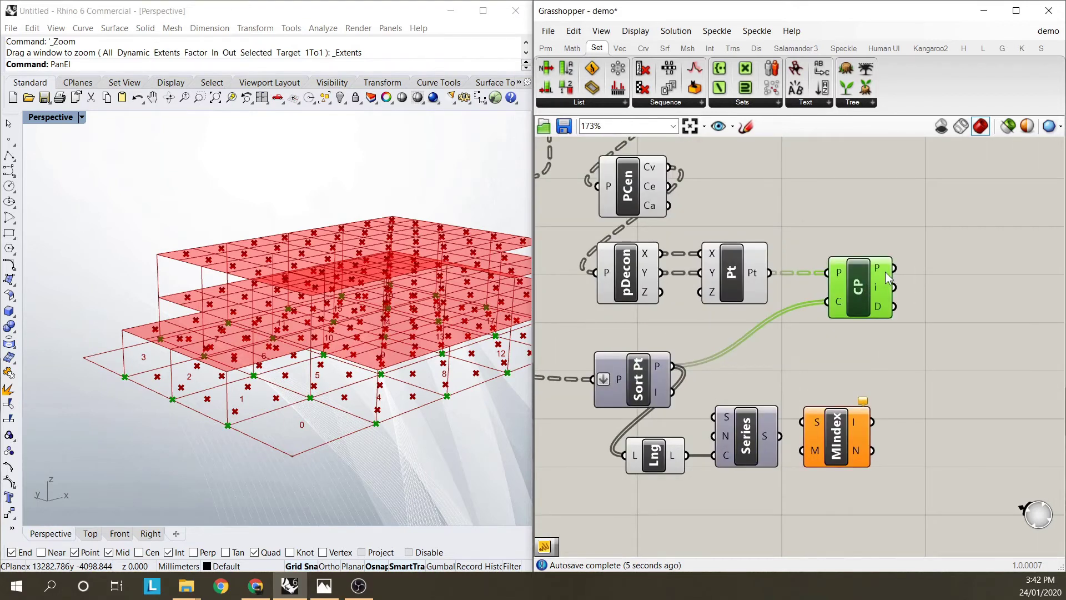
mouse_move(879, 291)
left_click(743, 272)
right_click_drag(176, 266, 177, 319)
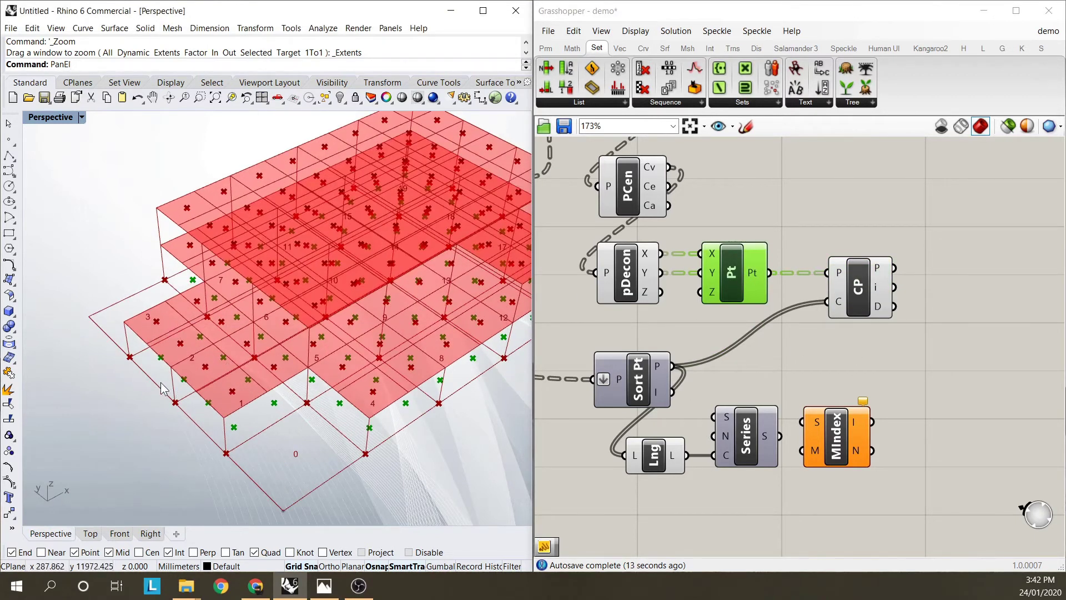
right_click_drag(168, 389, 169, 358)
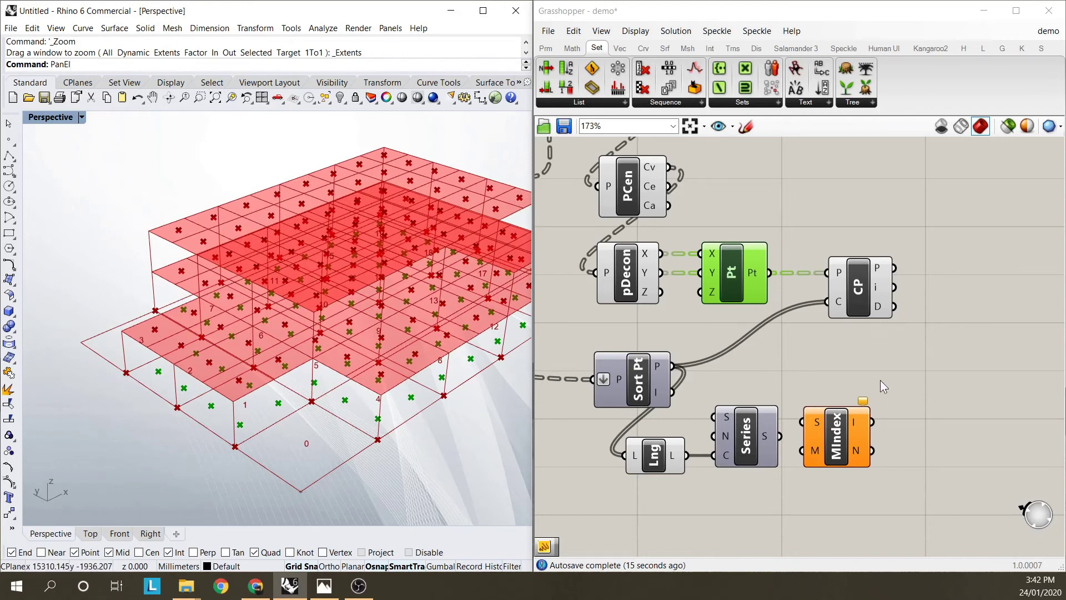
- Shift the Closest Point component slightly and inspect the data structure of its index output i
left_click_drag(866, 305, 859, 305)
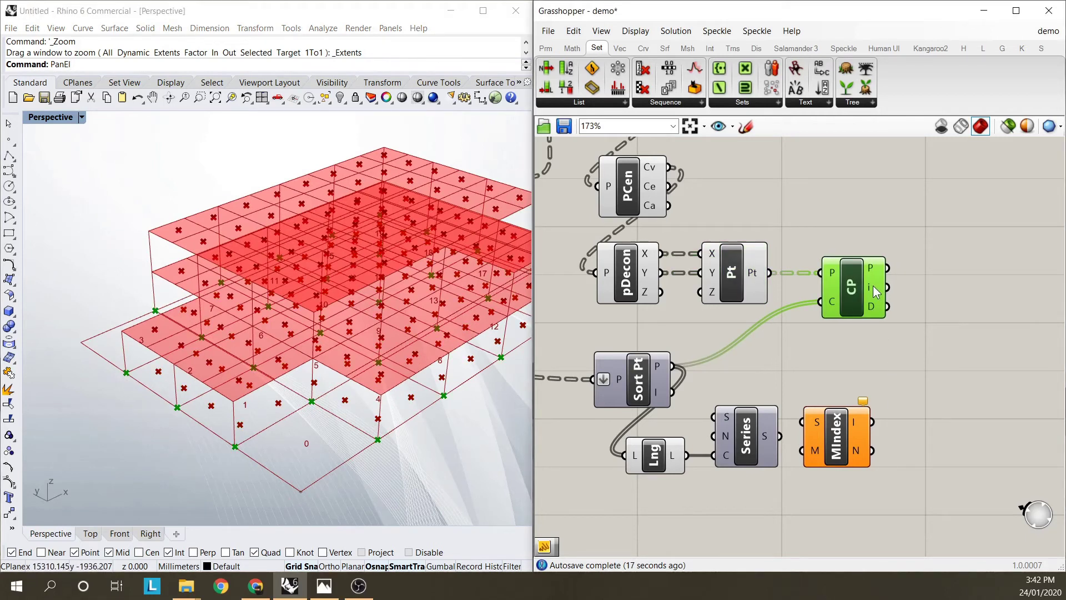
mouse_move(873, 286)
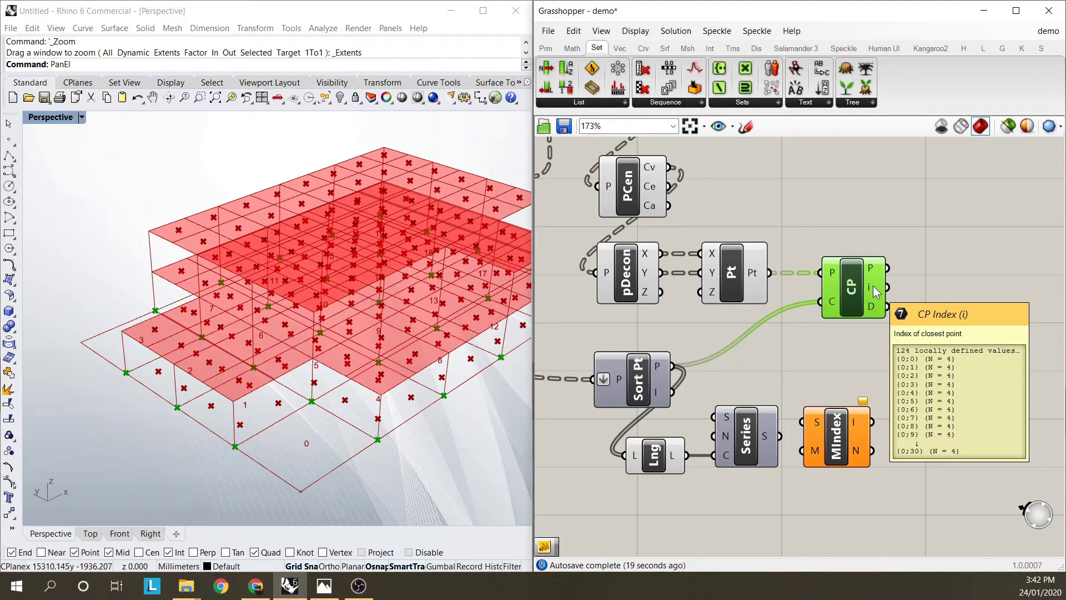
left_click(925, 266)
scroll(872, 318, "down", 2)
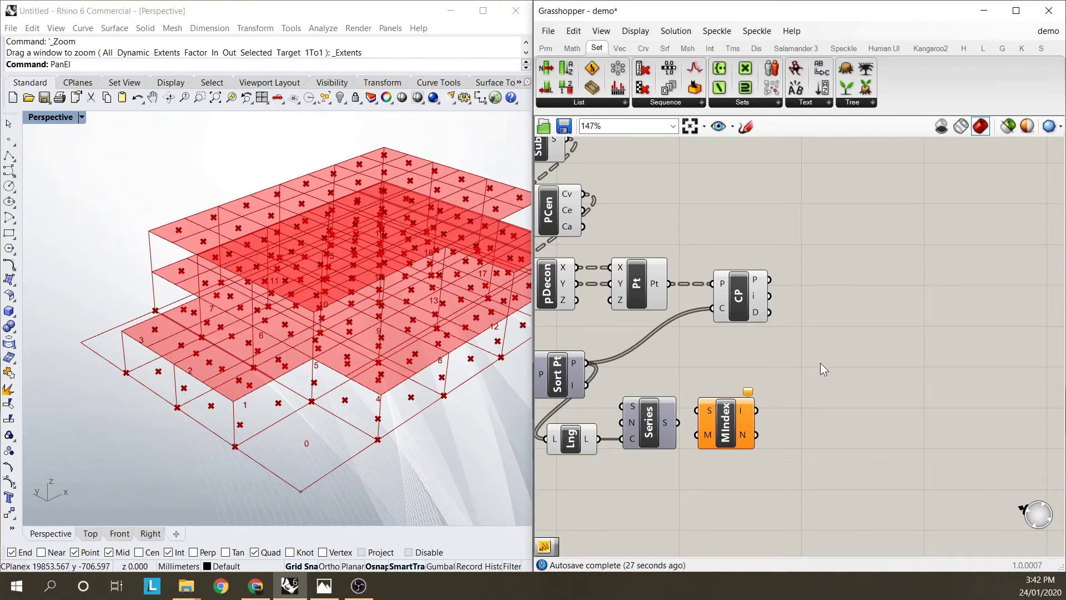
- Move the Member Index component away from Series to the far side of Closest Point
left_click_drag(739, 427, 863, 383)
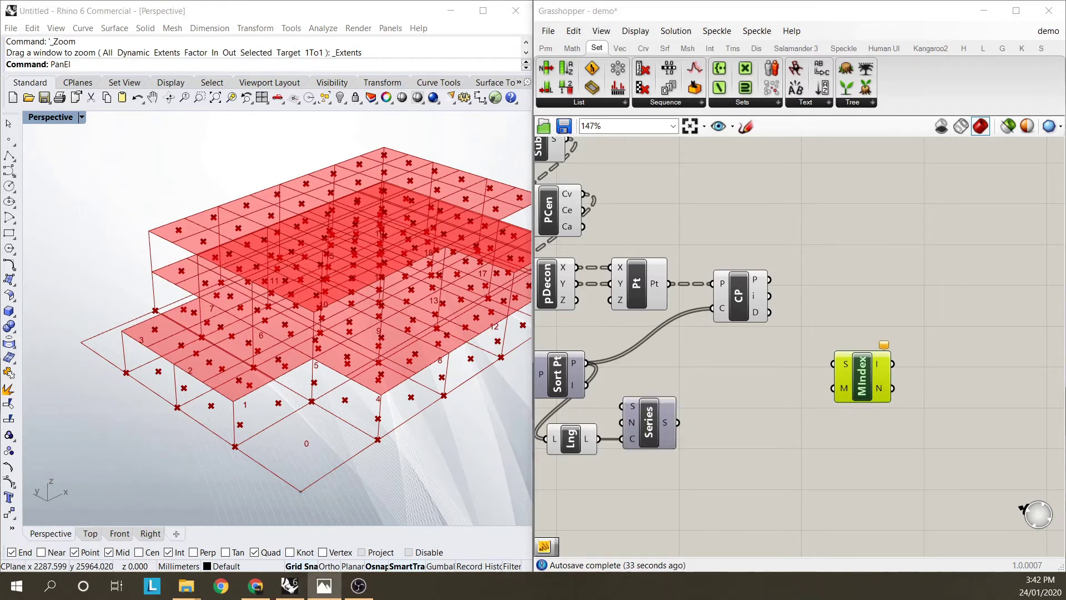
left_click(866, 368)
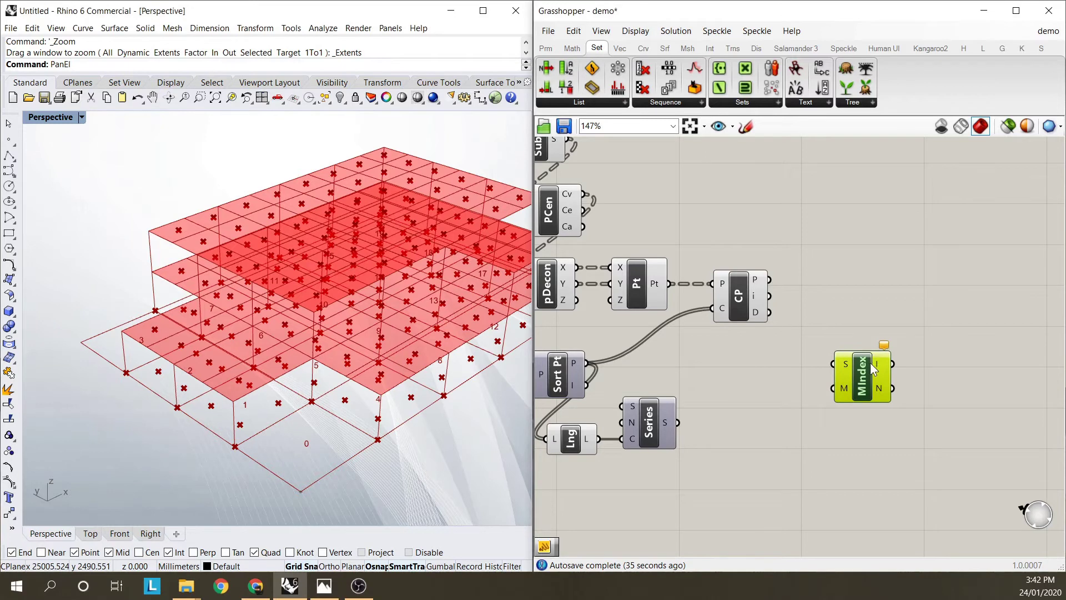
left_click_drag(871, 362, 878, 345)
left_click(815, 306)
mouse_move(760, 298)
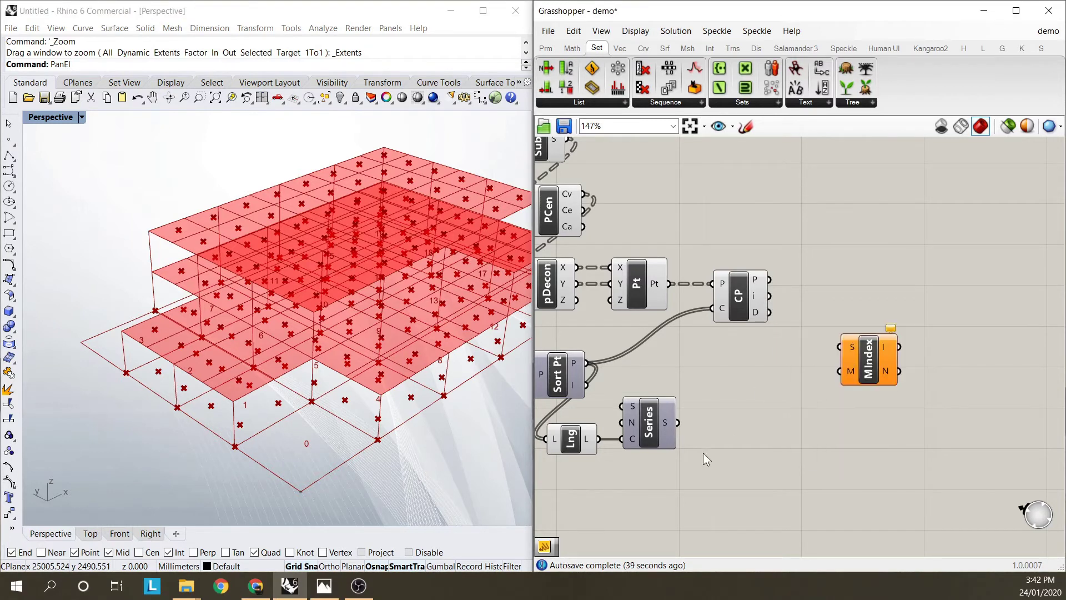
- Inspect the Series output list and move Member Index farther out, leaving a gap after Closest Point
left_click(651, 427)
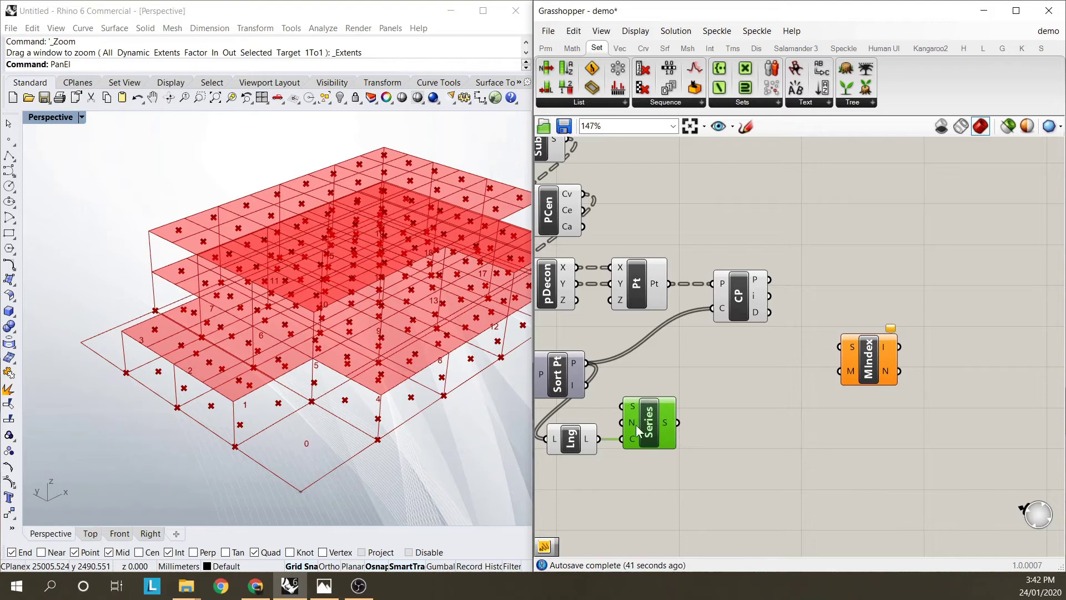
mouse_move(675, 420)
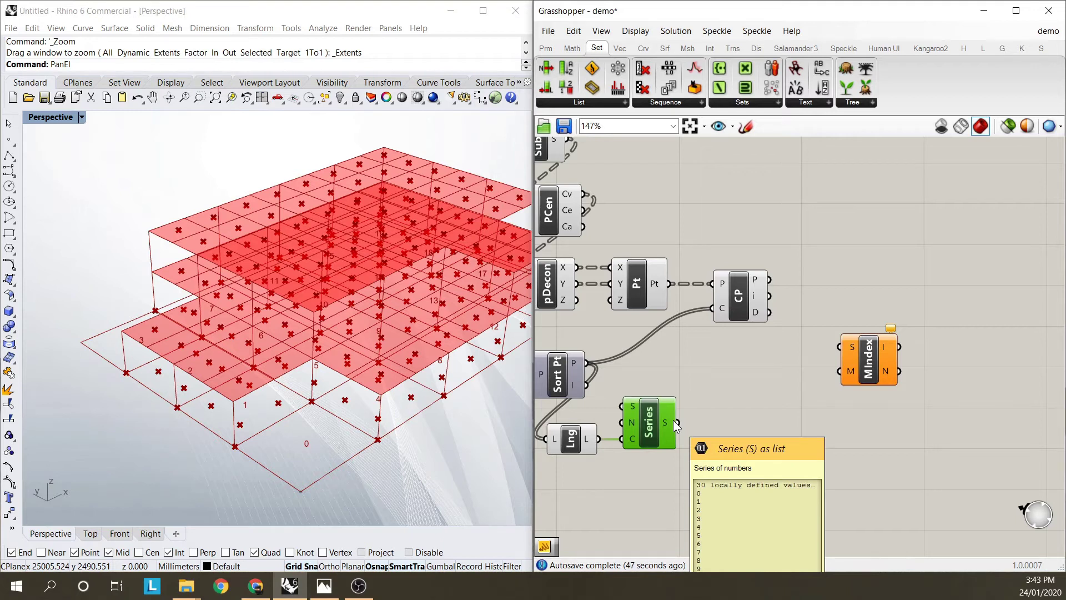
left_click_drag(875, 367, 924, 319)
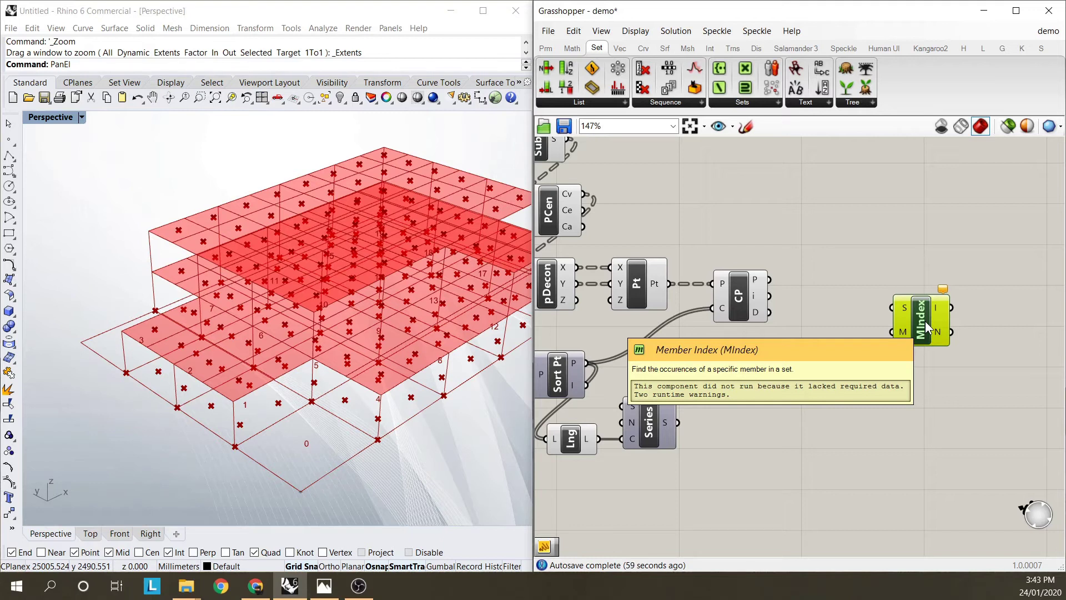
- Add an Integer parameter between Closest Point and Member Index and feed it from Closest Point's index output i
double_click(829, 308)
type("int")
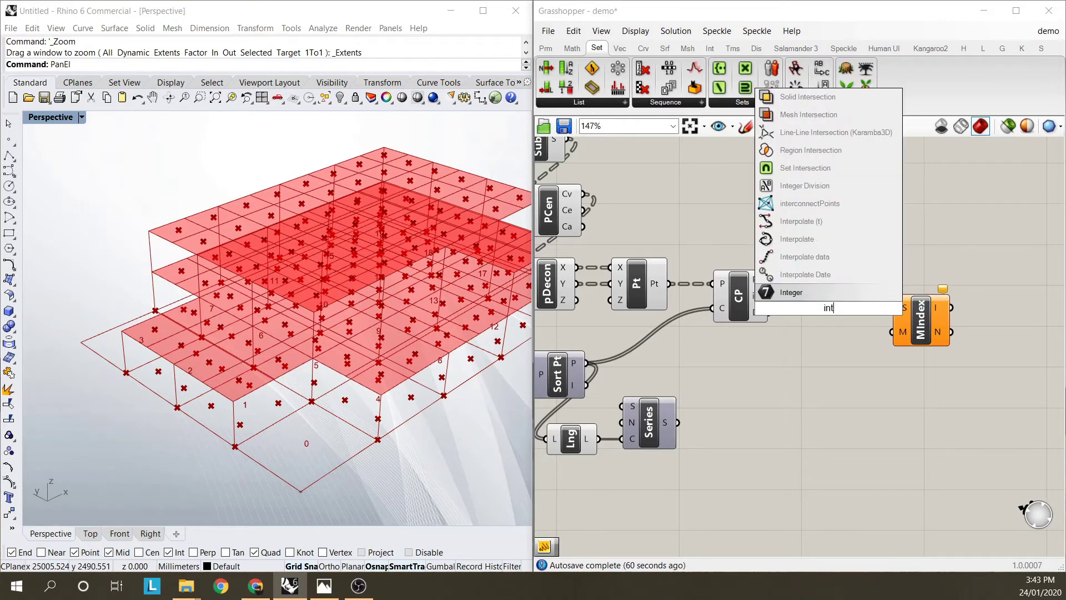
key("Return")
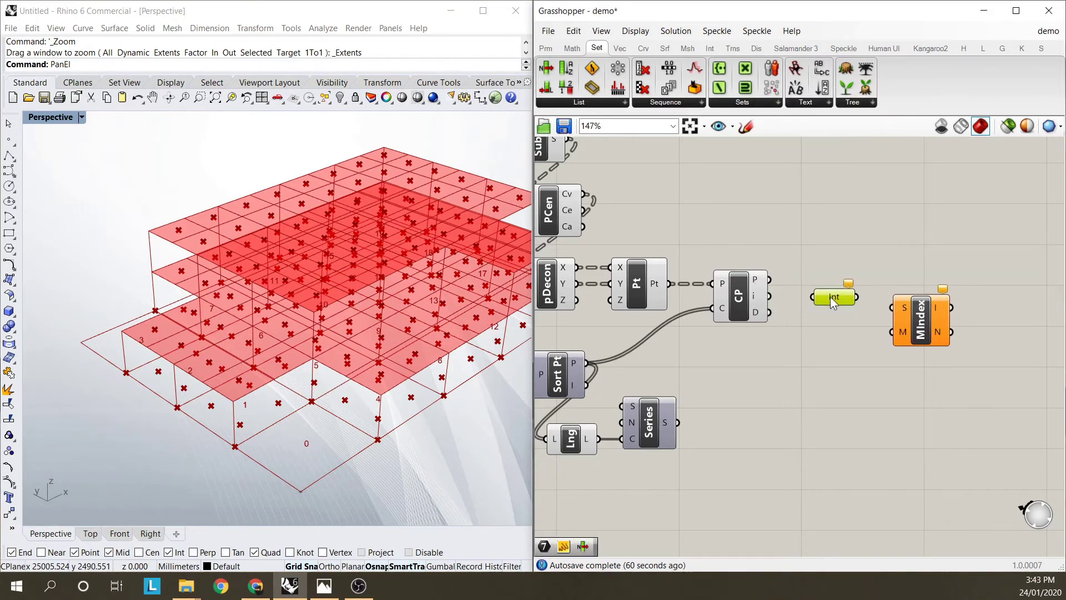
left_click_drag(774, 295, 813, 293)
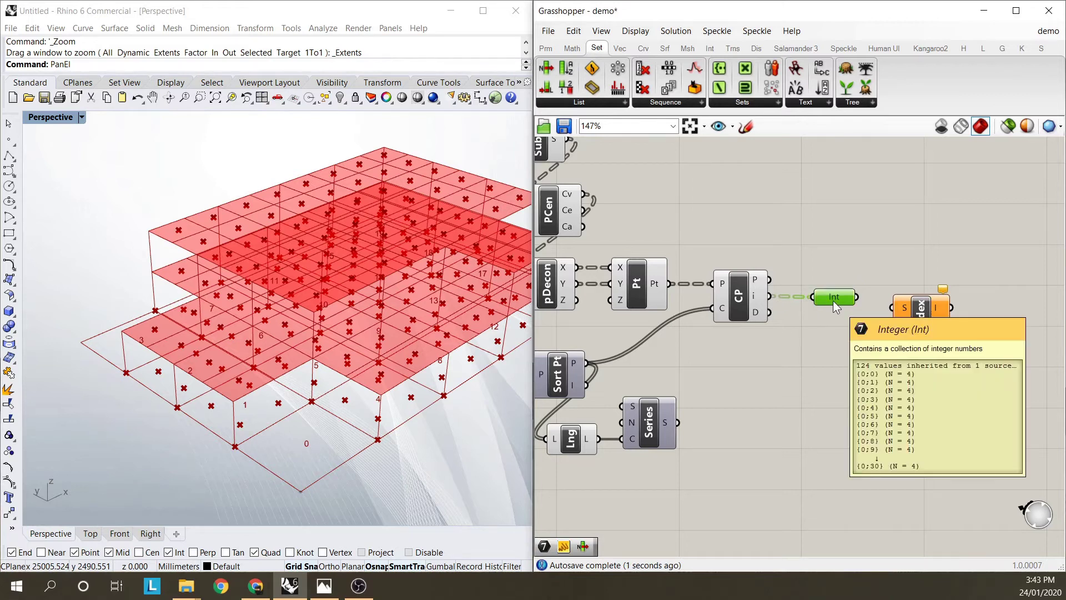
- Duplicate the Integer parameter below the first, feed the copy from the Series output, and shift Member Index slightly outward
left_click_drag(833, 301, 819, 395, "alt")
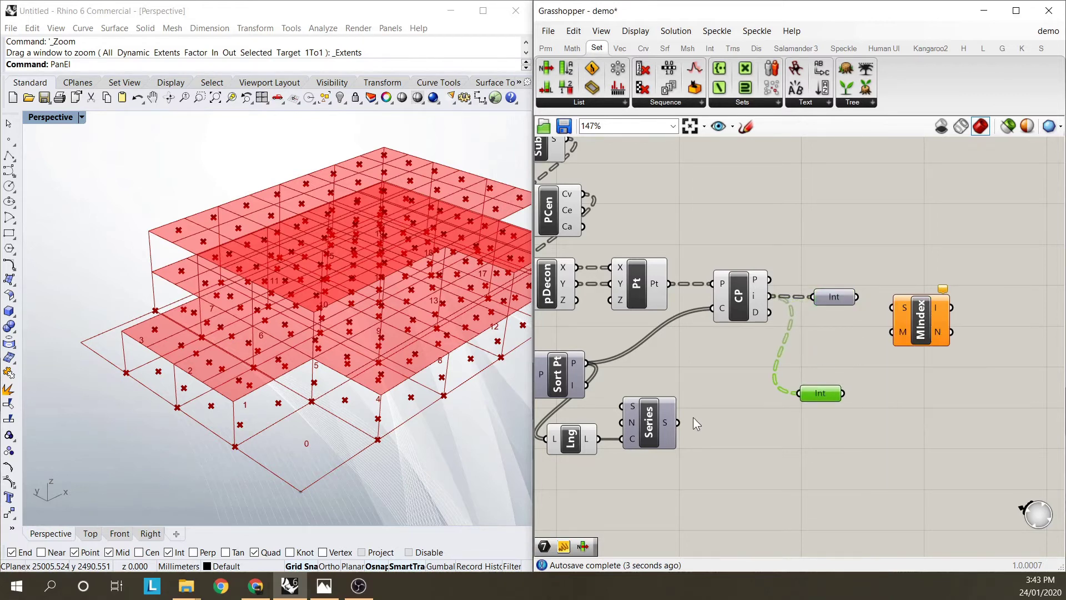
left_click_drag(679, 422, 843, 345)
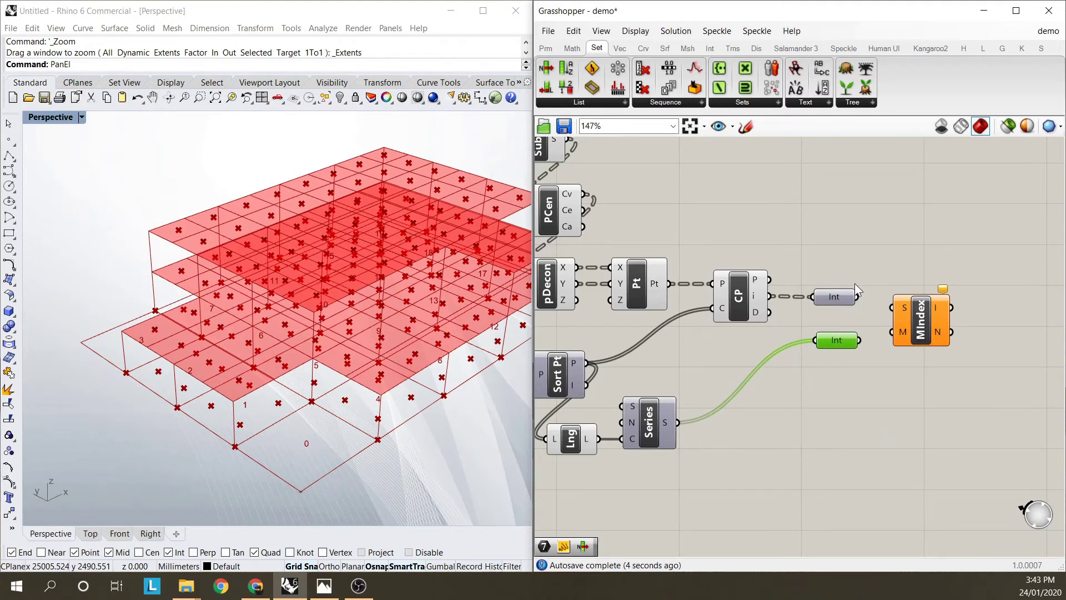
left_click(852, 254)
left_click_drag(916, 328, 931, 322)
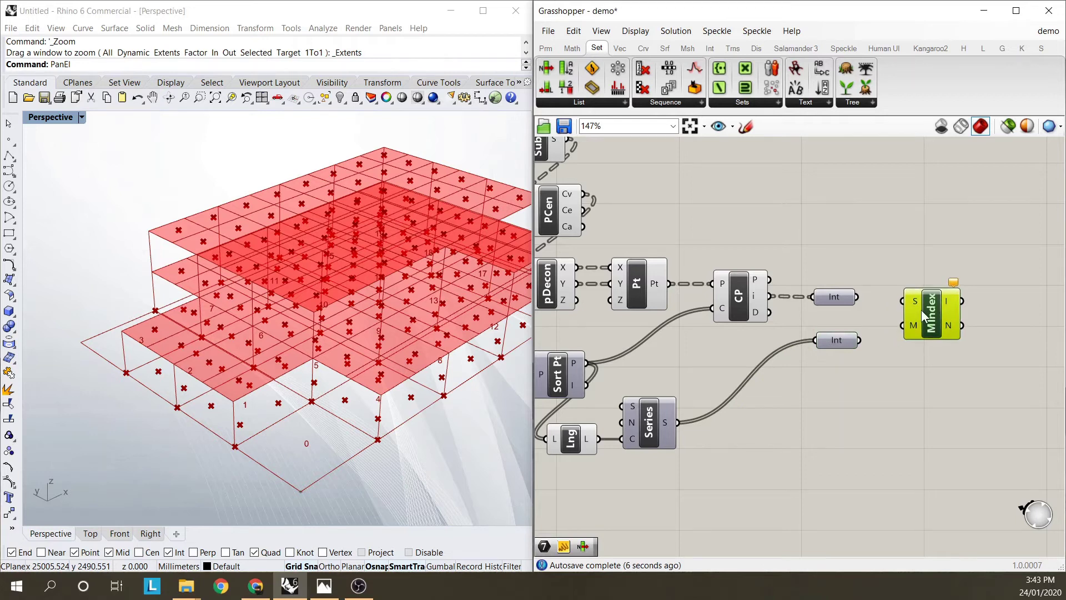
- Flatten the Integer parameter that receives the Closest Point indices
left_click(829, 296)
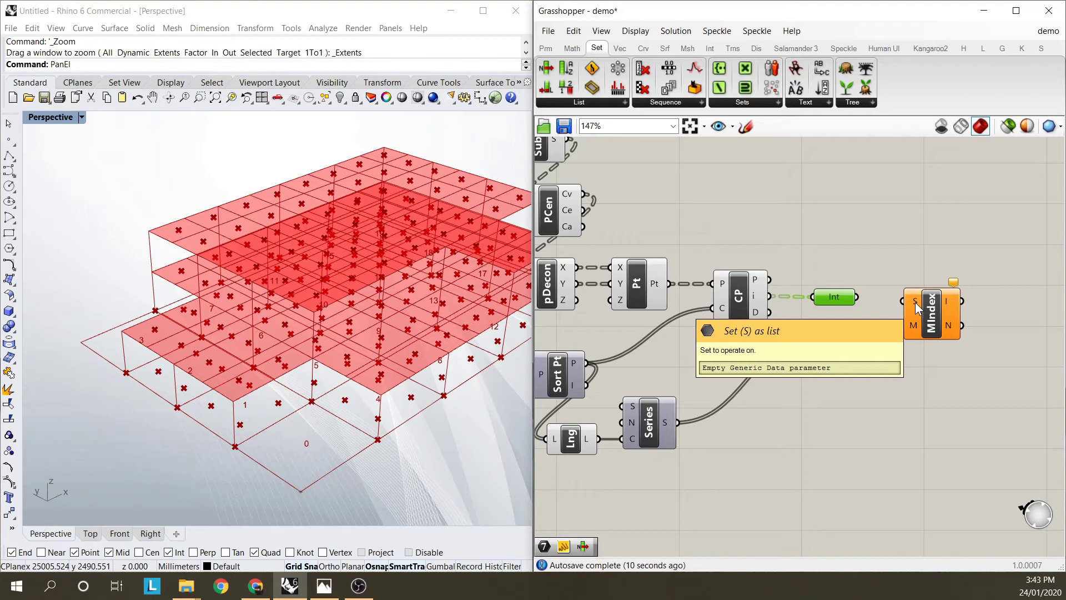
left_click(742, 296)
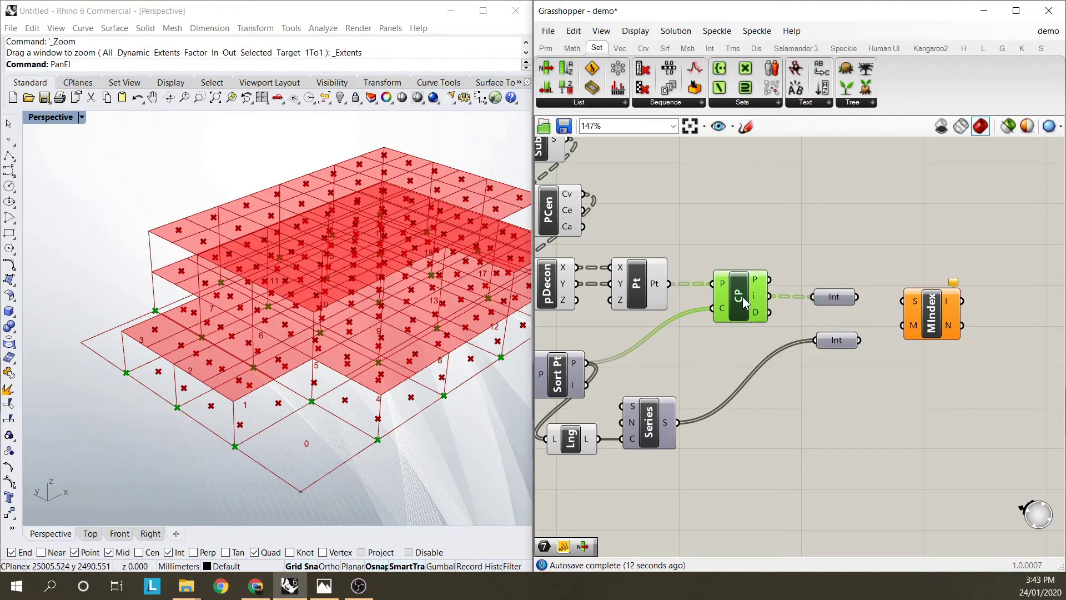
right_click(825, 300)
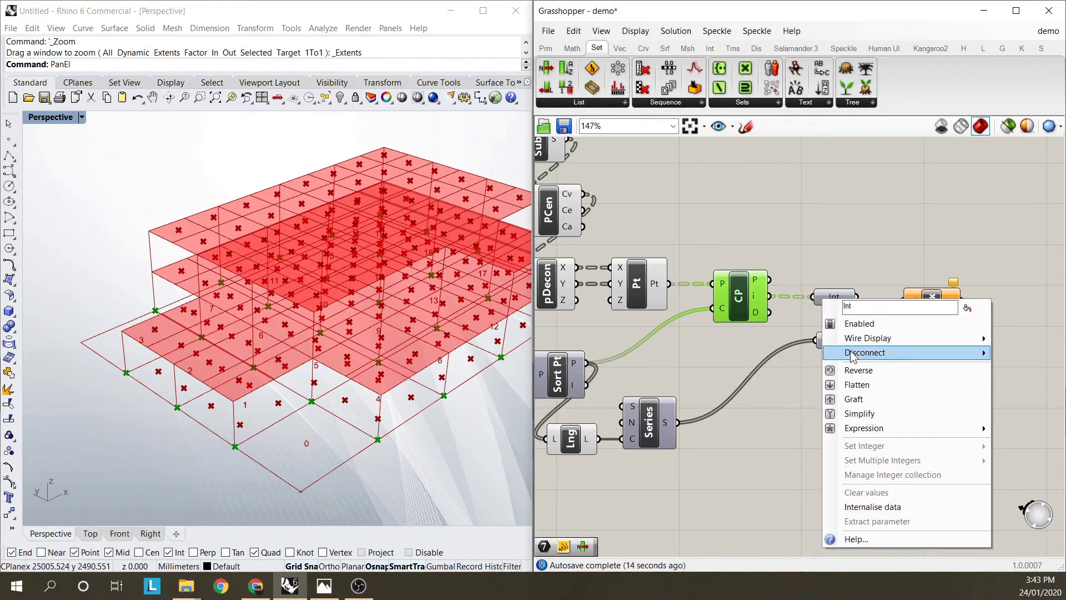
left_click(847, 381)
left_click_drag(838, 299, 848, 299)
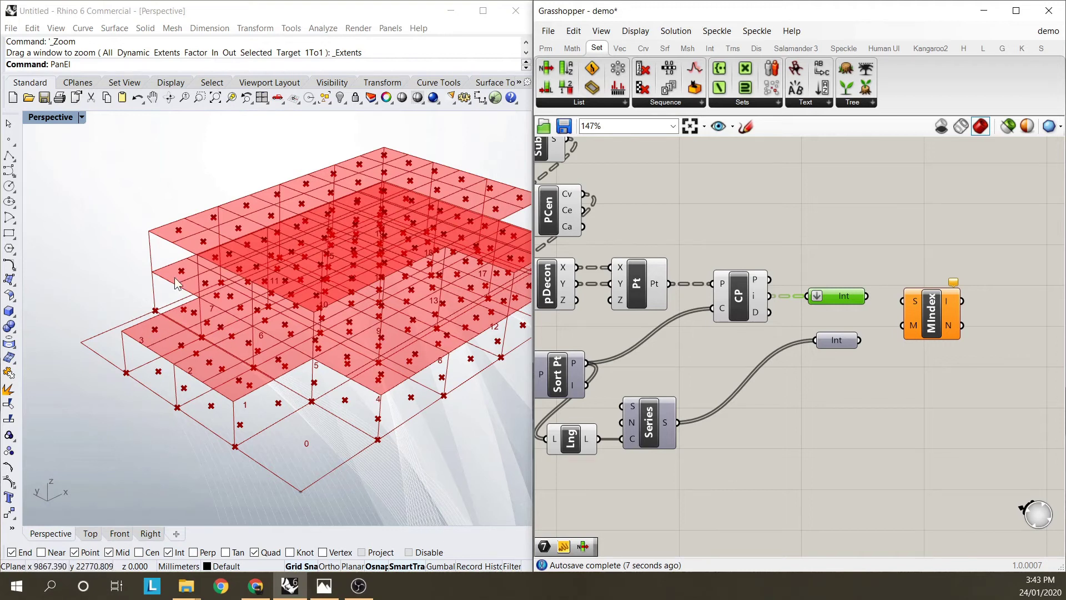
- Connect the flattened Integer to Member Index's set input S and the Series Integer to its member input M
left_click(816, 244)
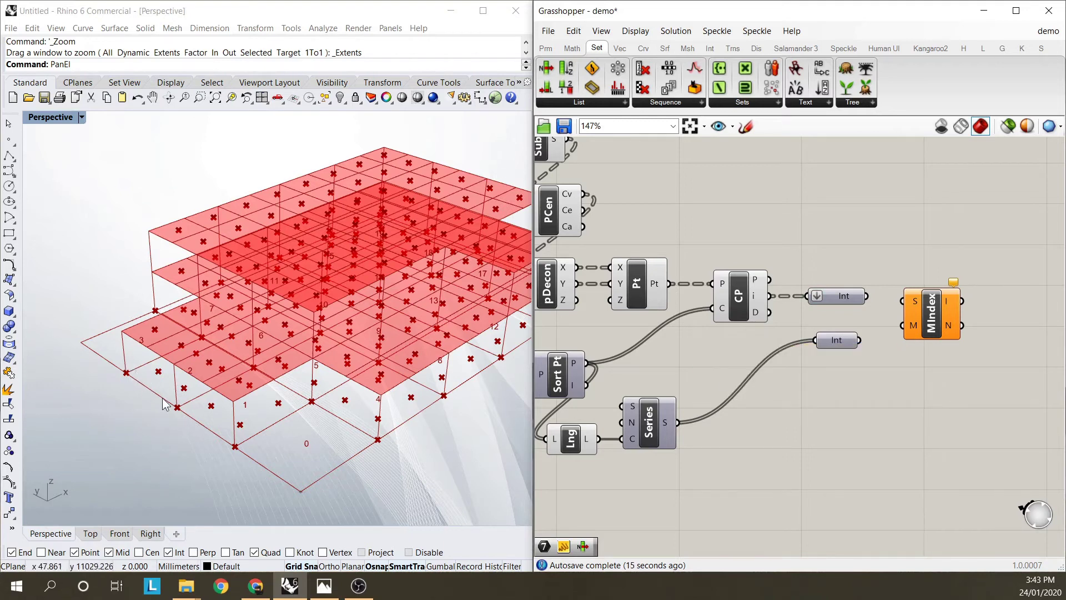
left_click_drag(860, 340, 918, 302)
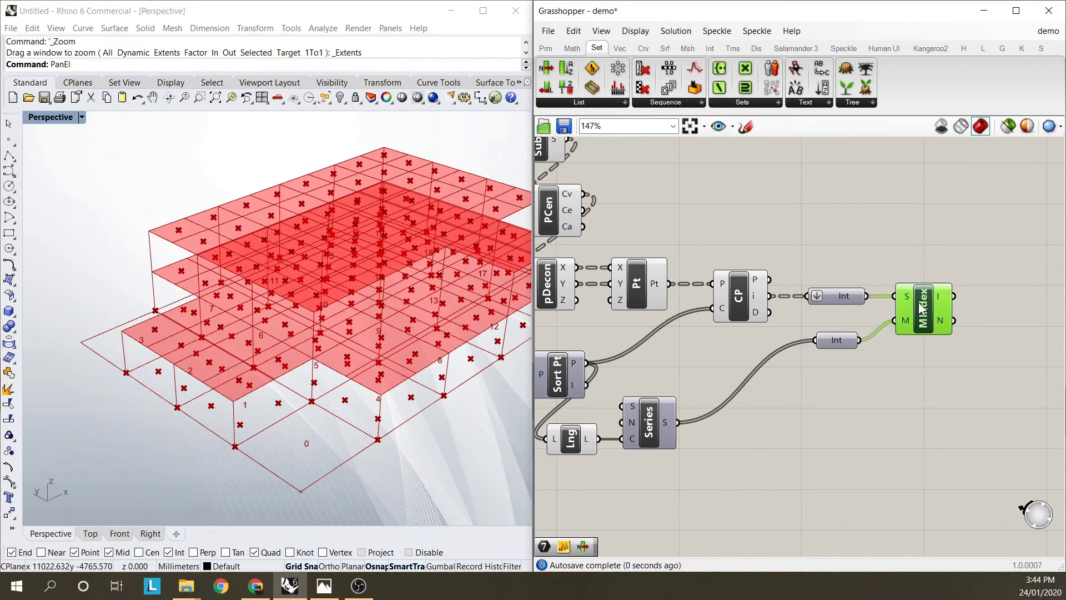
mouse_move(942, 301)
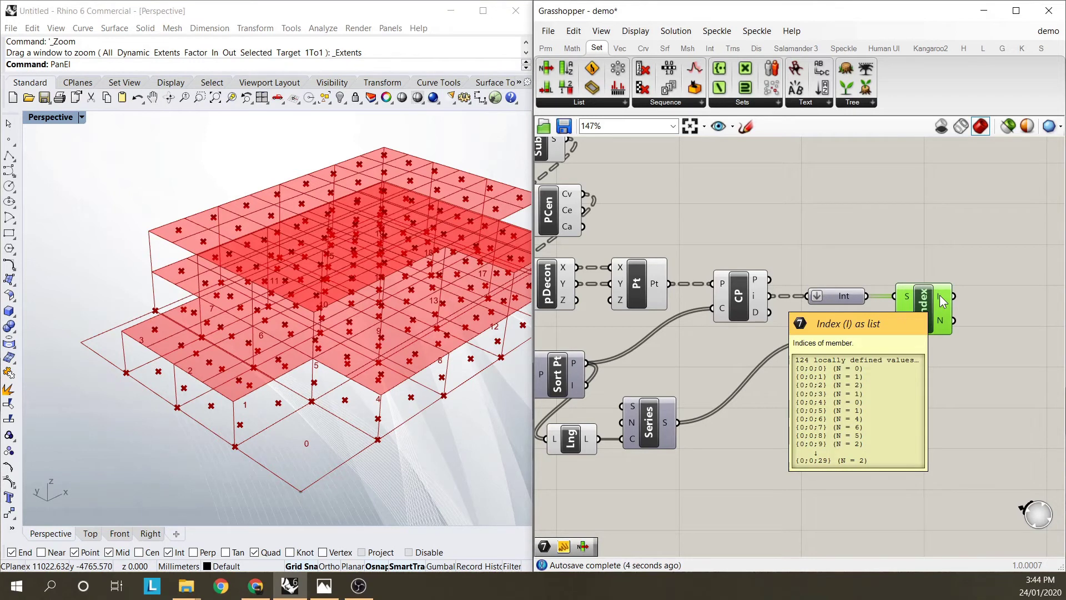
- Simplify Member Index's index output I and check its branch paths
right_click(943, 300)
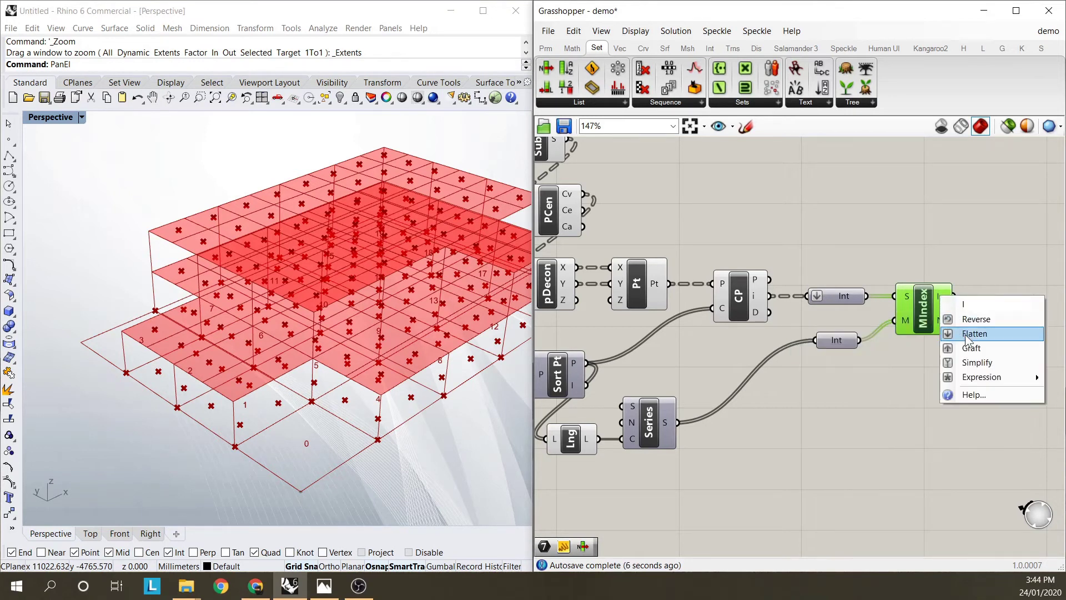
left_click(978, 364)
mouse_move(948, 300)
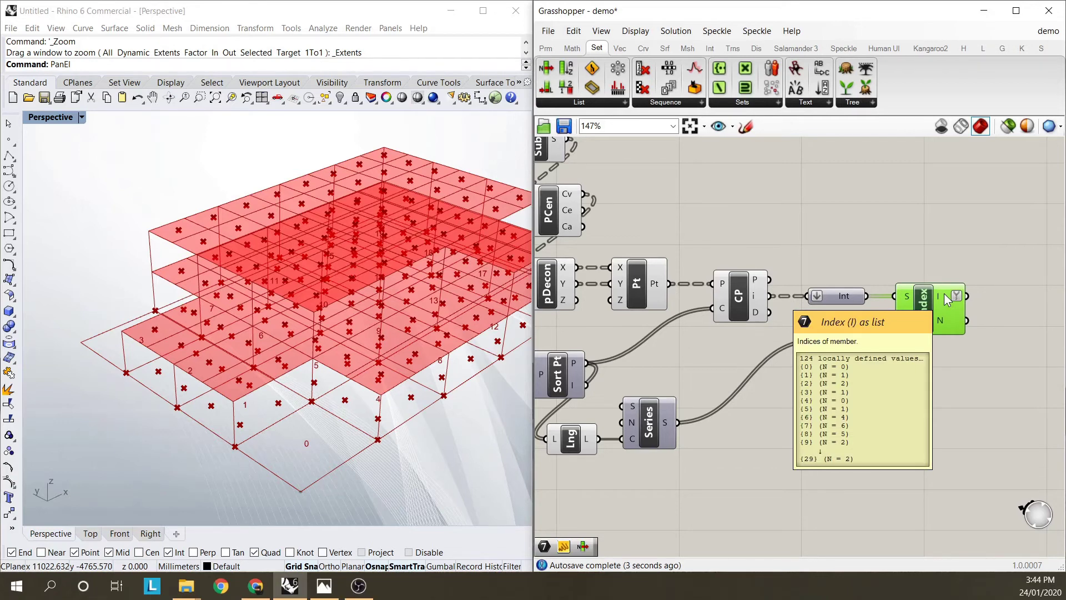
- Add a Panel beside Member Index, connect it to the simplified index output I, and enlarge it to show more entries
scroll(833, 233, "down", 3)
right_click_drag(951, 251, 802, 299)
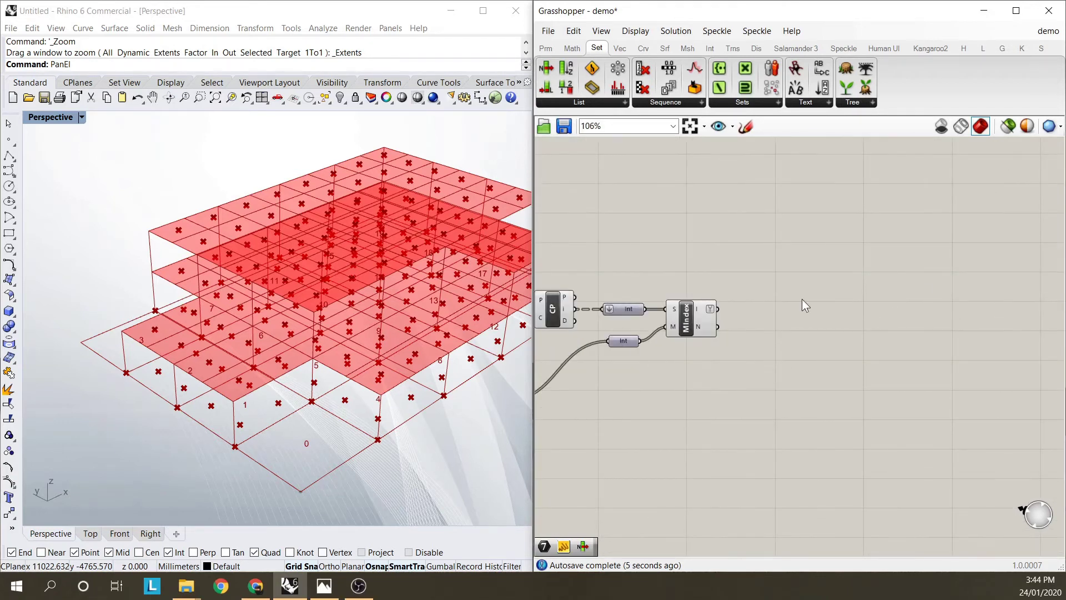
double_click(785, 299)
type("pane")
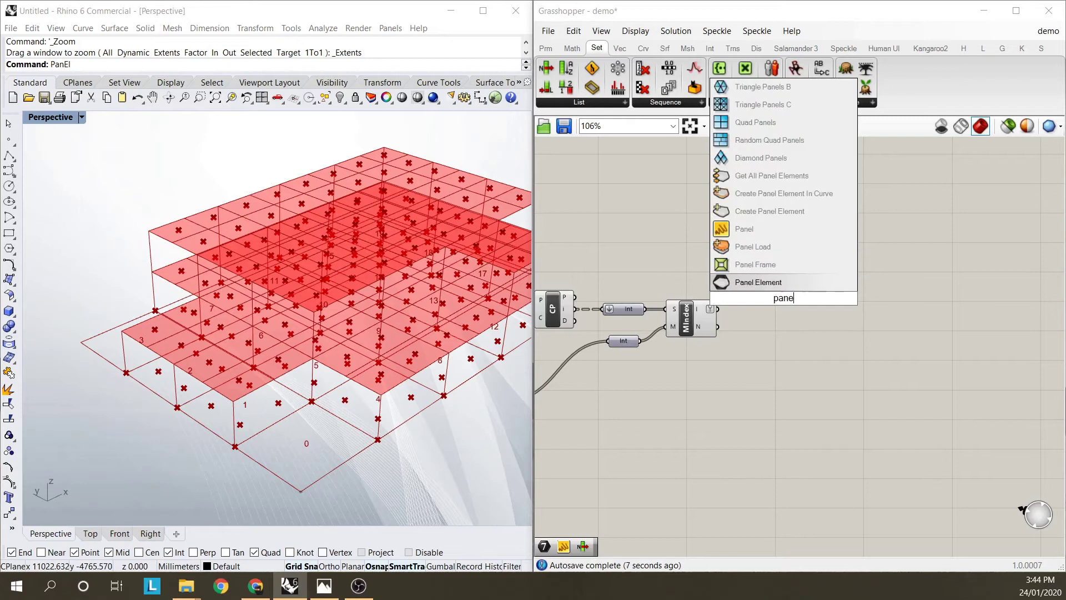
left_click(762, 230)
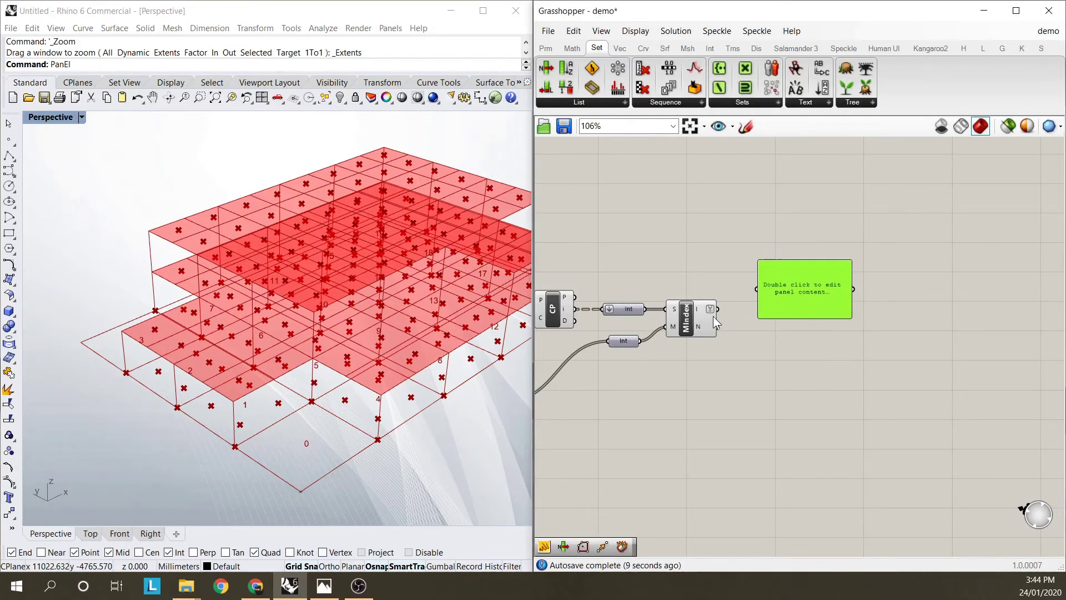
left_click_drag(719, 309, 801, 430)
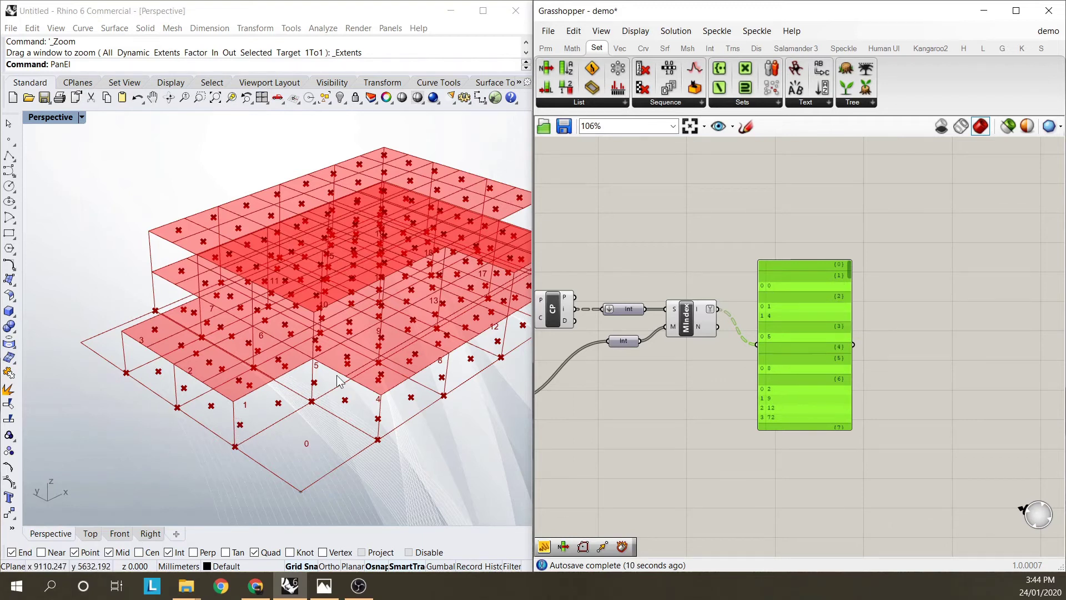
- Compare the indices listed in the panel with the numbered cells and panel centre points in the Rhino model
right_click_drag(268, 427, 231, 386)
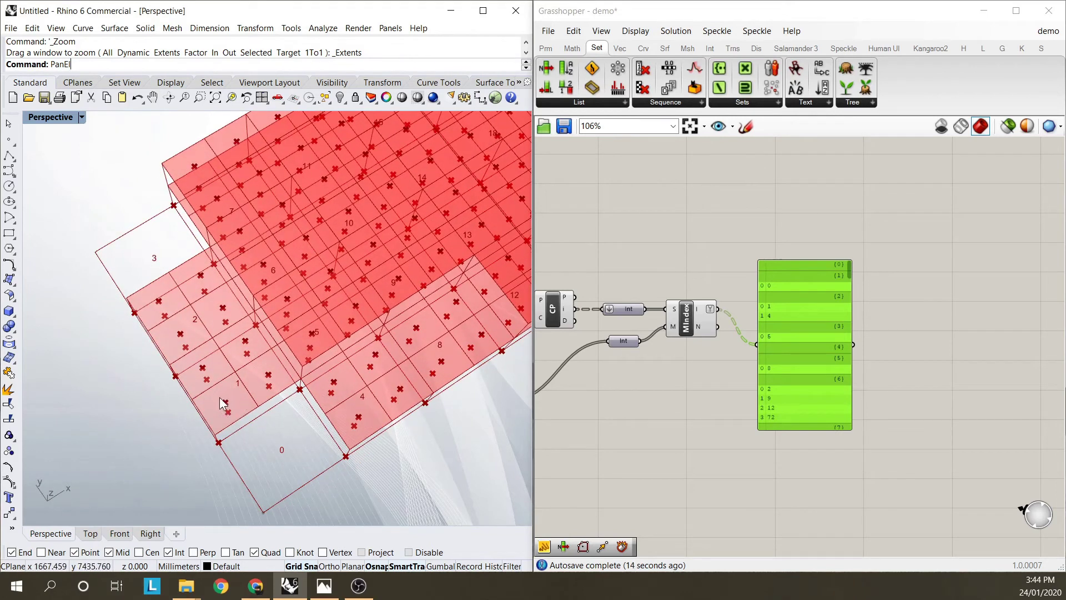
mouse_move(163, 411)
right_mouse_down()
mouse_move(150, 414)
mouse_move(187, 359)
mouse_move(158, 423)
right_mouse_up()
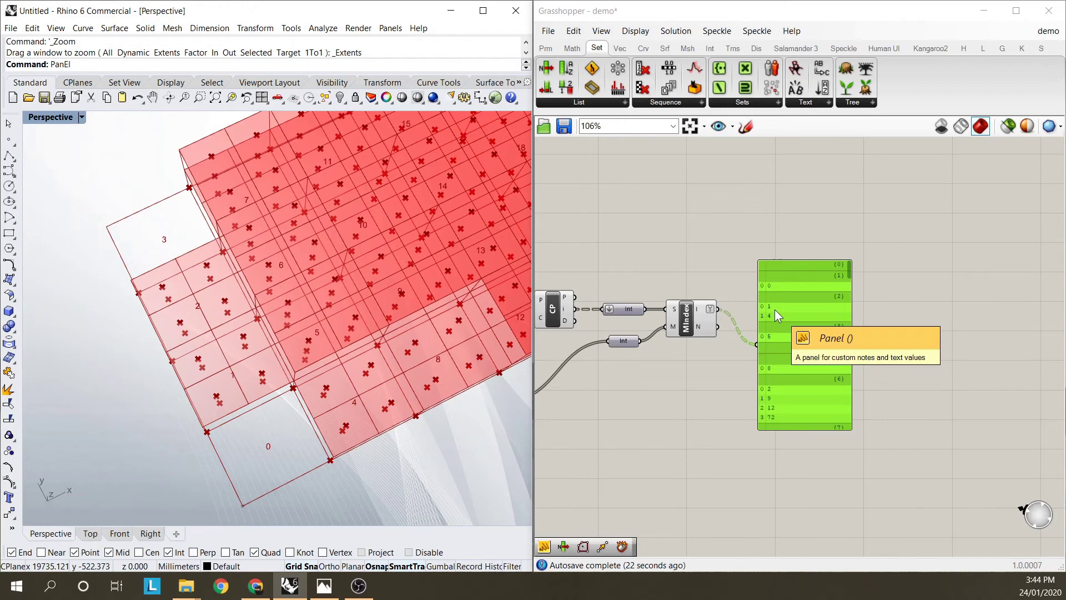
right_click_drag(254, 381, 251, 392)
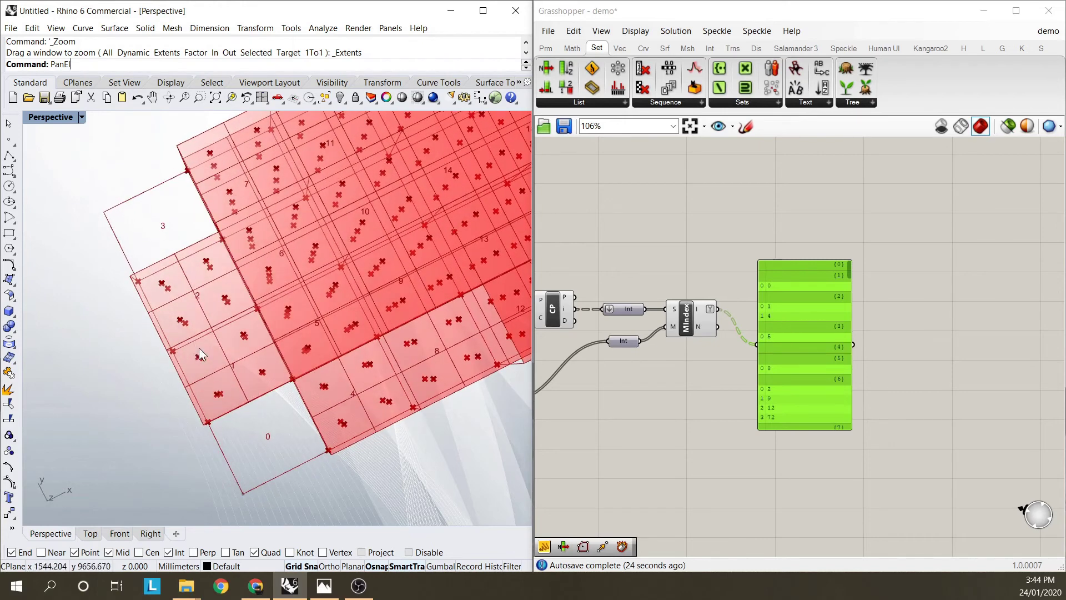
right_click_drag(185, 319, 219, 415)
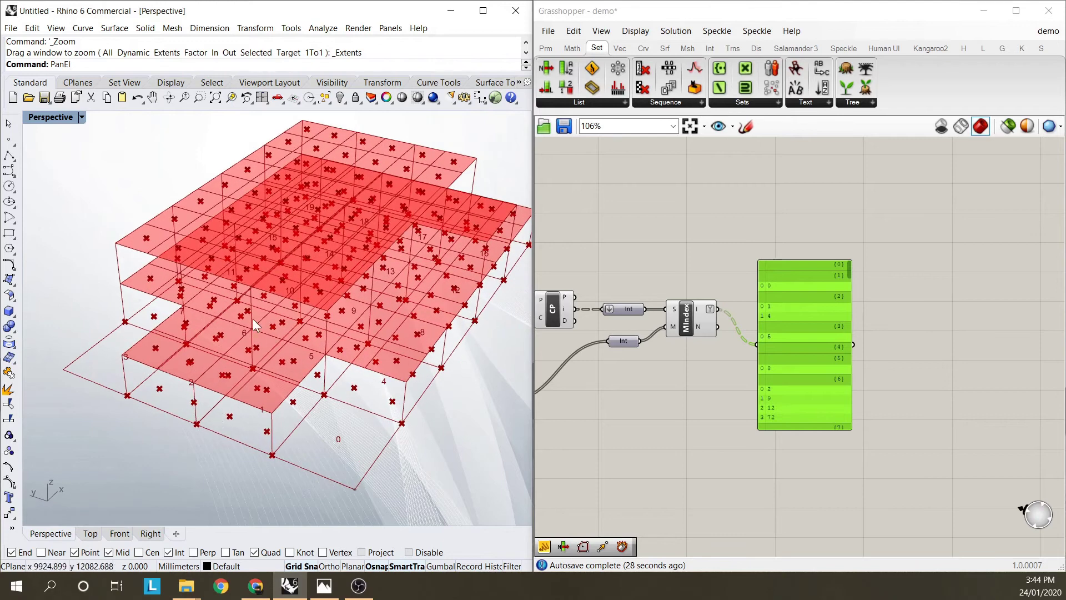
right_click_drag(250, 303, 364, 309)
right_click_drag(280, 399, 361, 409)
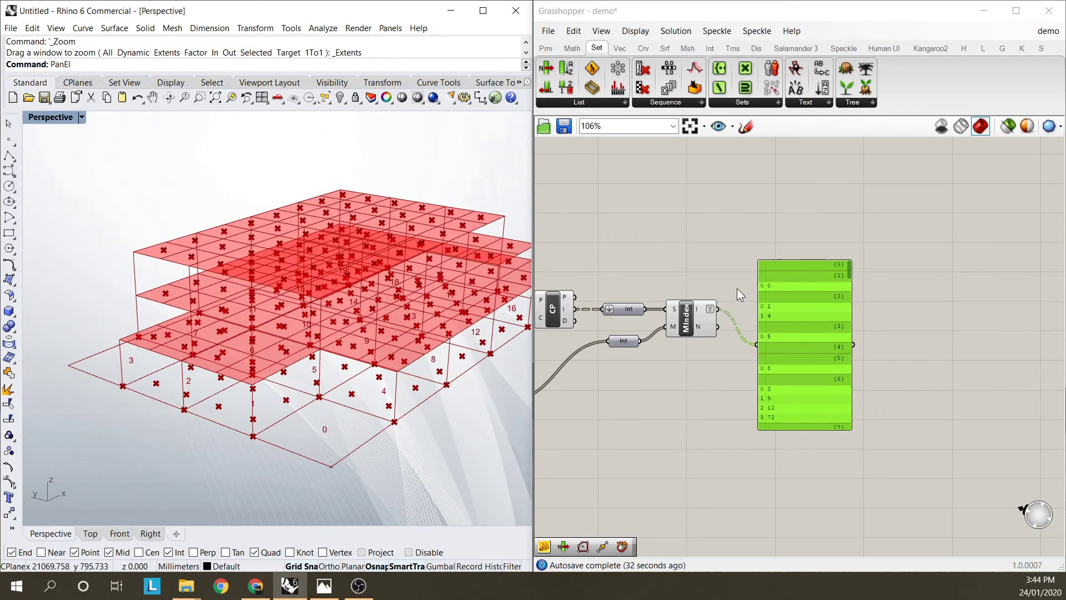
- Move the index panel farther from Member Index to leave room between them
left_click_drag(770, 363, 827, 333)
left_click(772, 256)
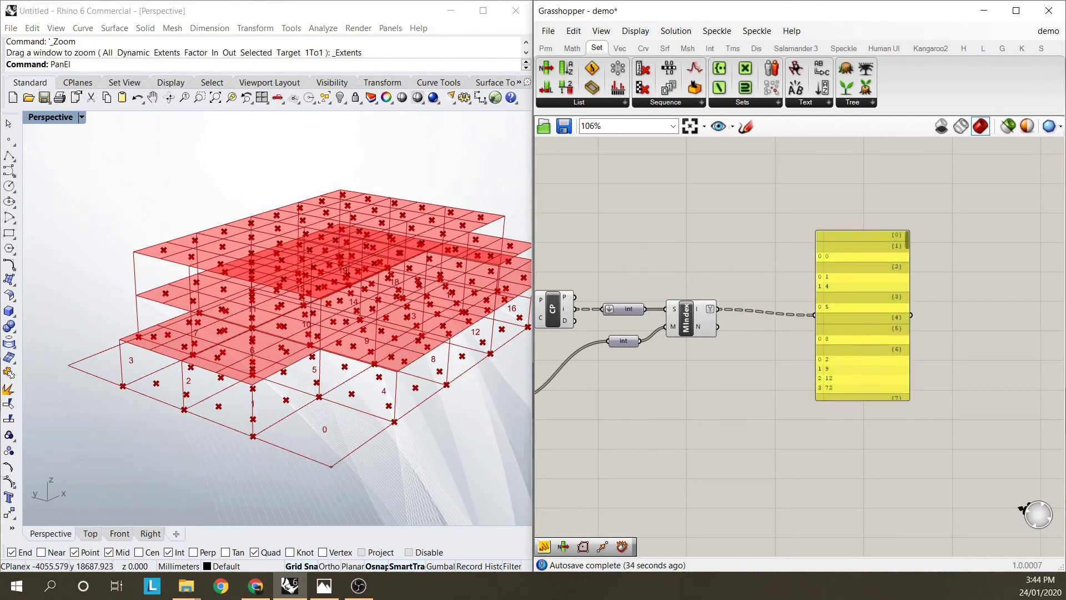
scroll(773, 258, "down", 4)
scroll(698, 241, "up", 4)
scroll(725, 242, "down", 1)
scroll(725, 237, "up", 2)
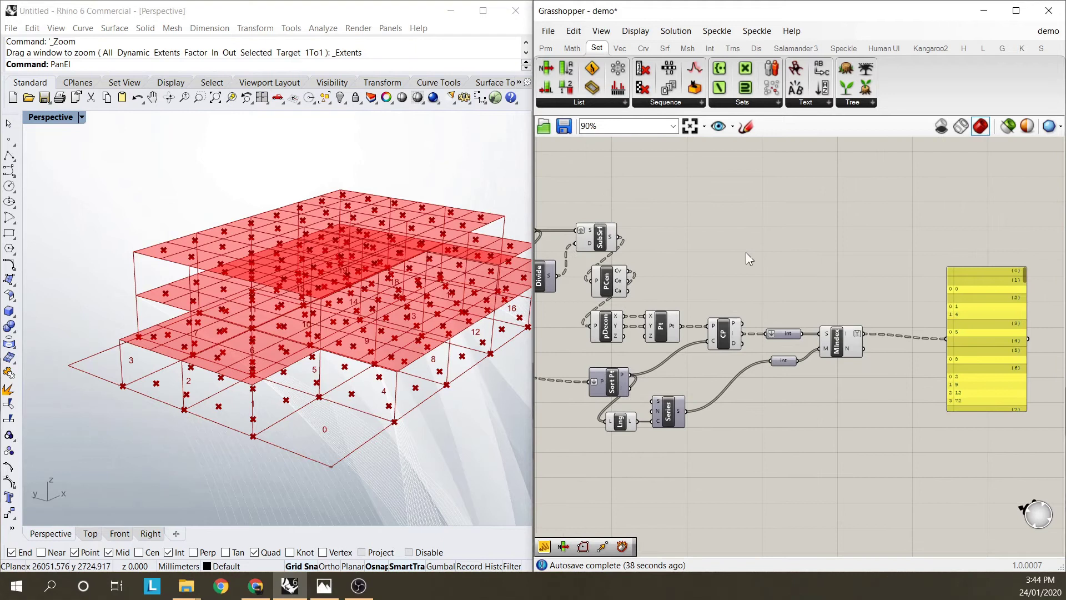
- Add an Area component to the canvas beside the SubSrf component
scroll(719, 250, "down", 3)
scroll(714, 251, "up", 2)
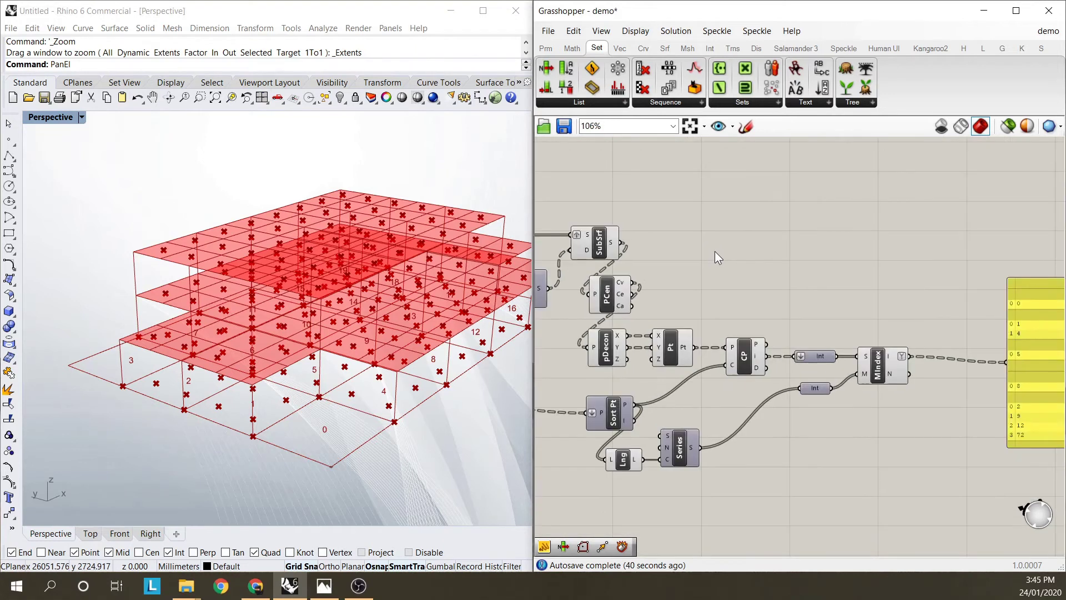
scroll(765, 255, "down", 1)
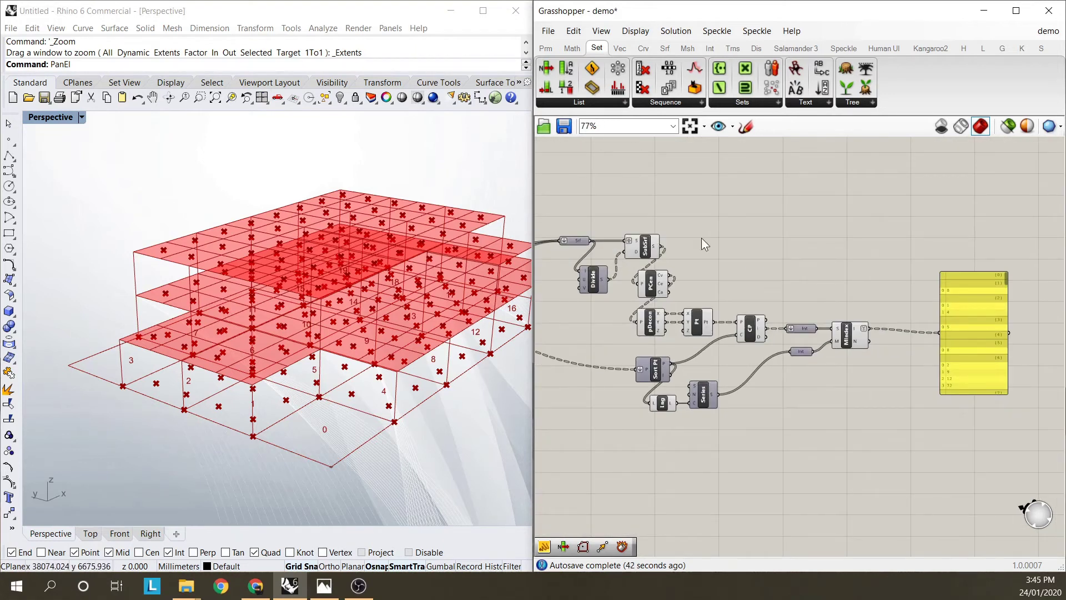
scroll(737, 233, "up", 1)
double_click(744, 239)
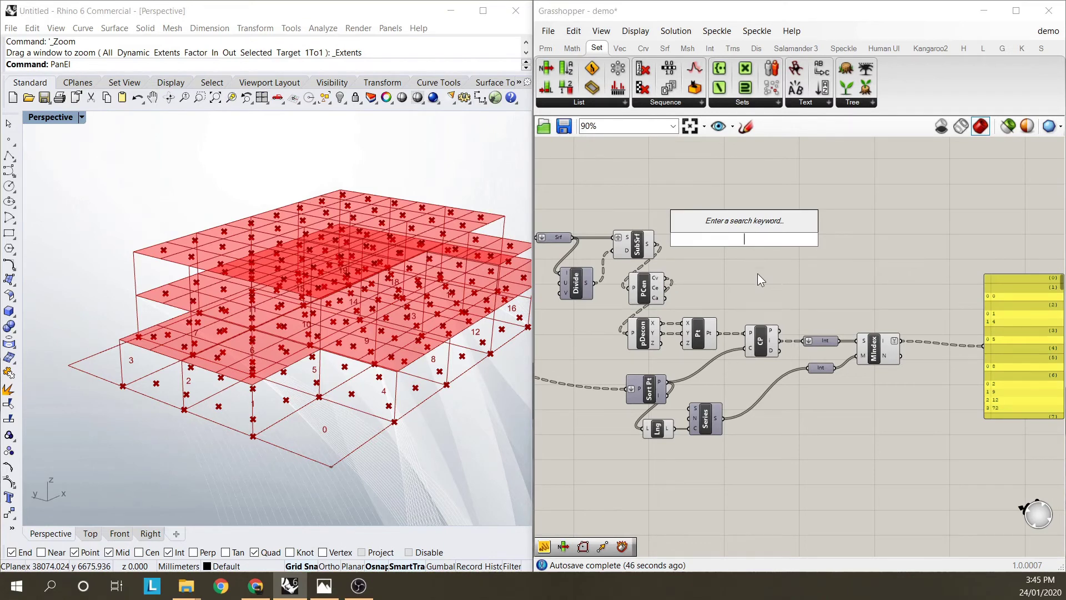
key("Escape")
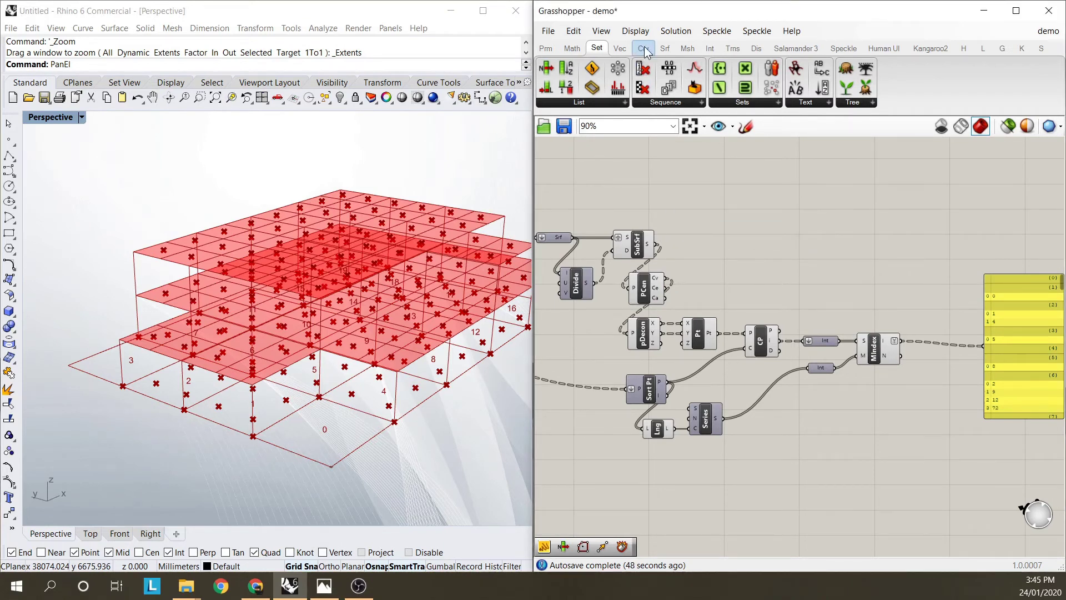
left_click(665, 49)
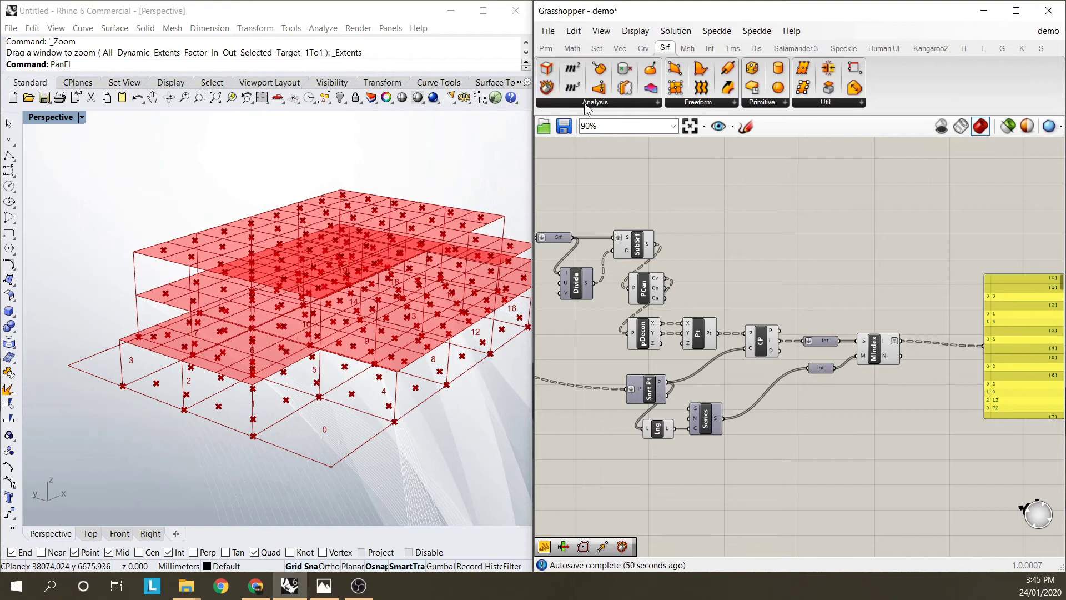
left_click(586, 105)
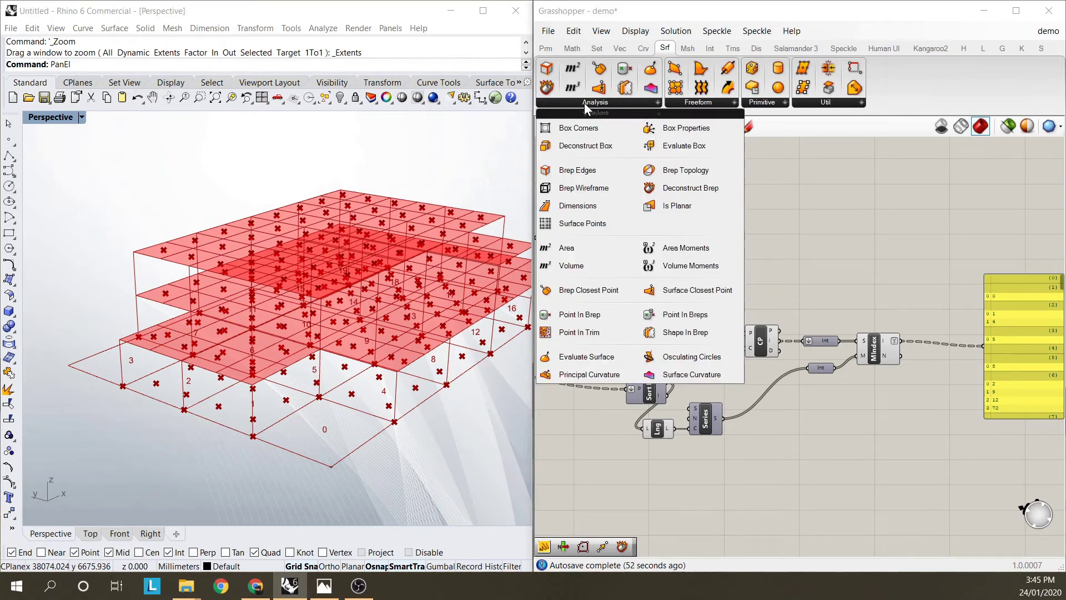
left_click_drag(605, 248, 739, 243)
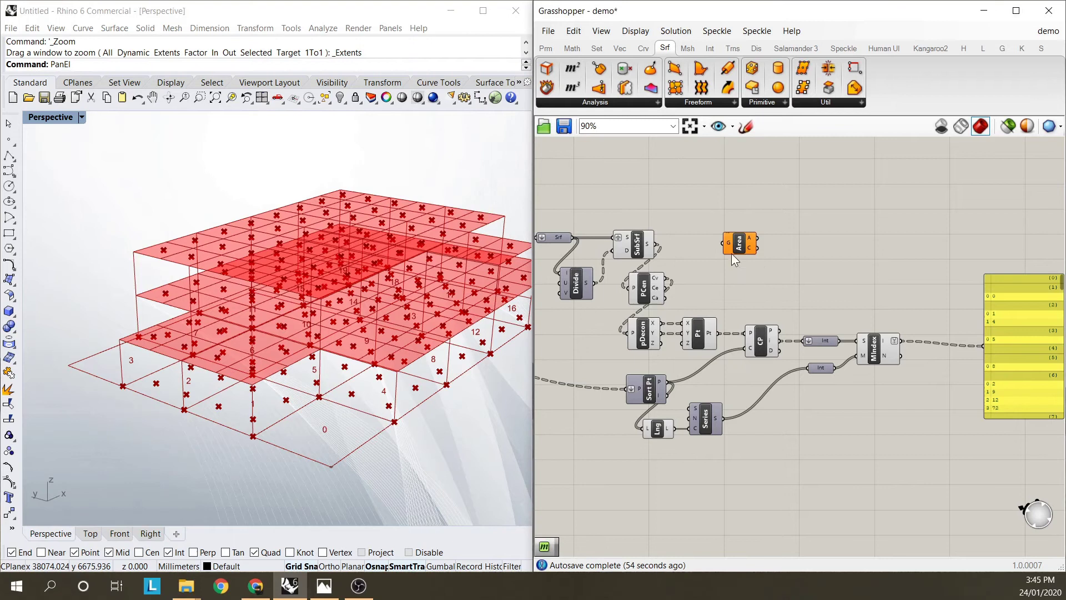
- Connect SubSrf's output S to Area's geometry input G and line the Area component up with SubSrf
scroll(738, 244, "up", 2)
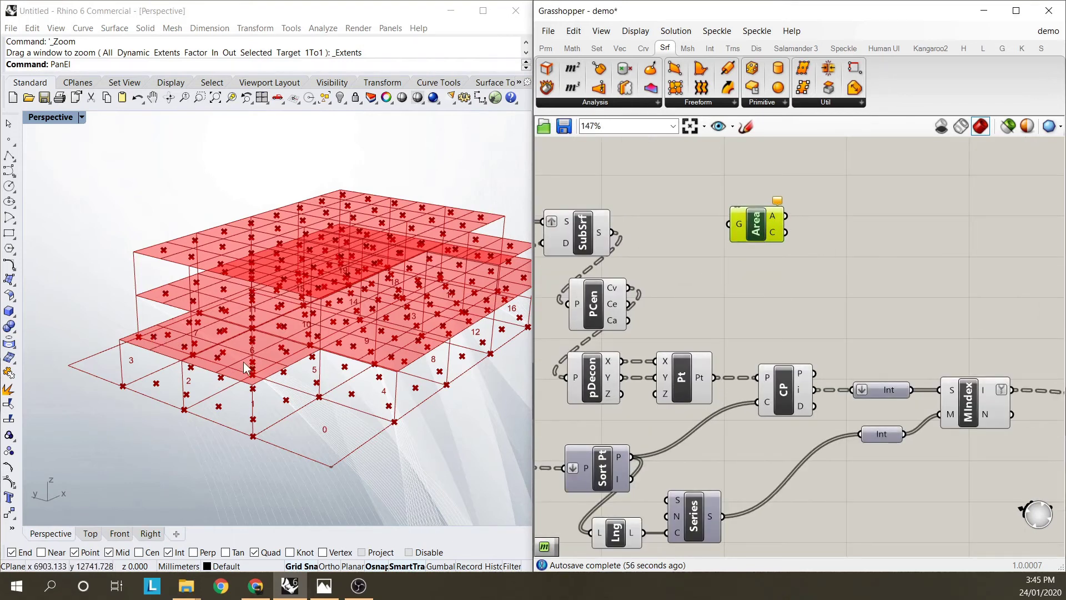
right_click_drag(228, 365, 205, 363)
left_click_drag(612, 233, 731, 229)
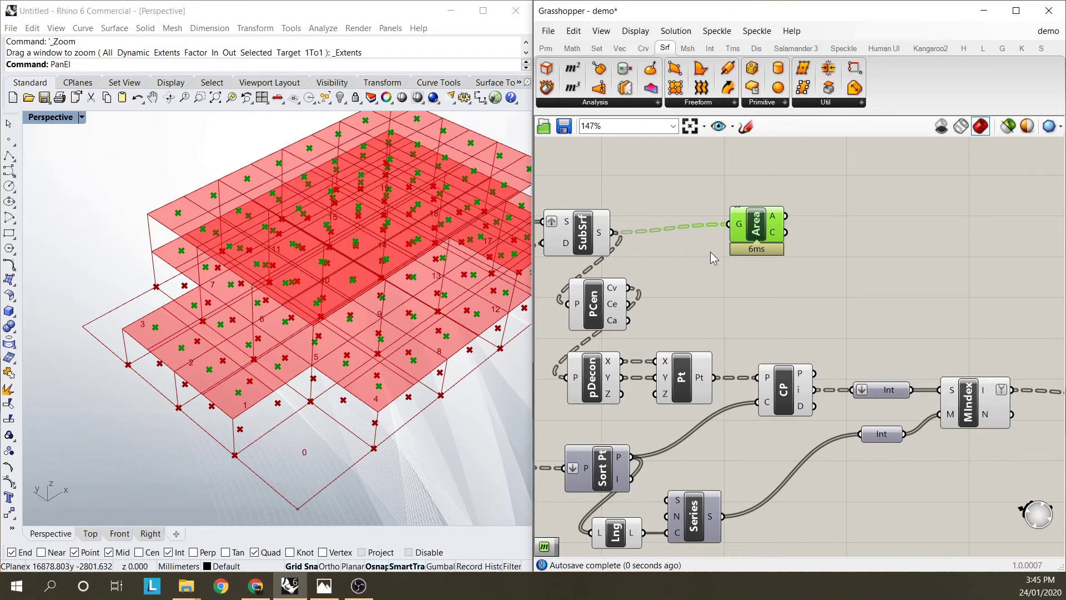
left_click_drag(758, 232, 740, 240)
left_click(873, 223)
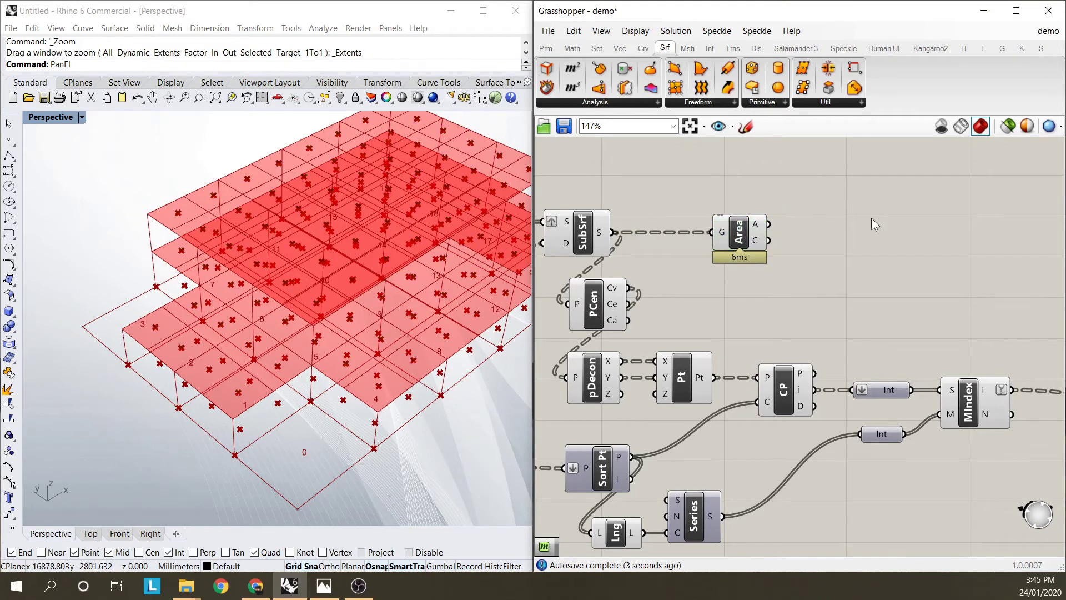
- Add a Multiplication component beside Area and connect Area's output A to its input A
double_click(841, 244)
type("m")
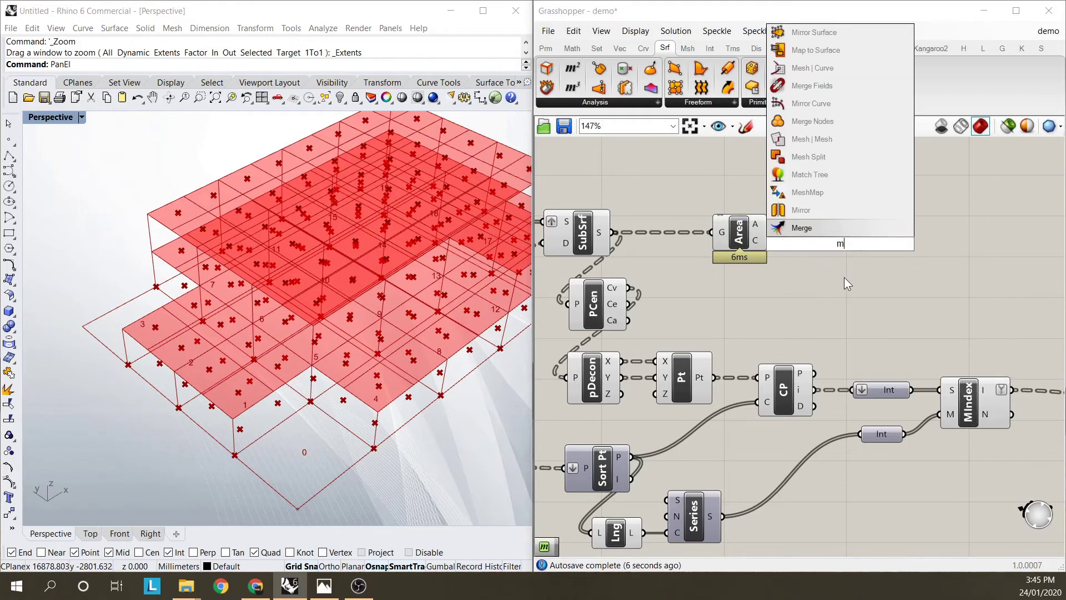
type("ultipl")
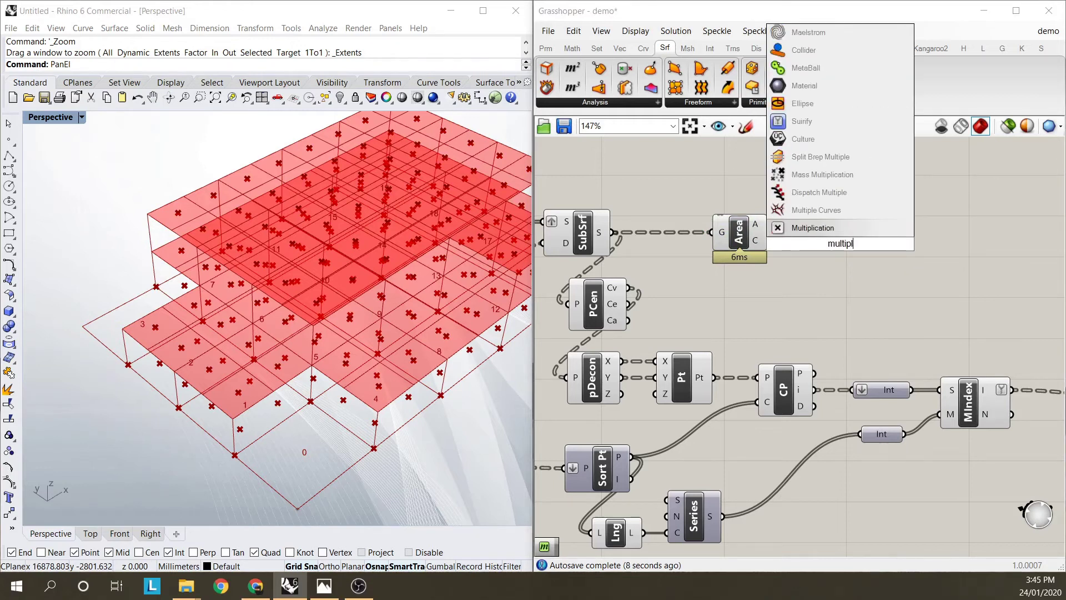
left_click(813, 228)
left_click_drag(769, 224, 812, 235)
left_click(849, 251)
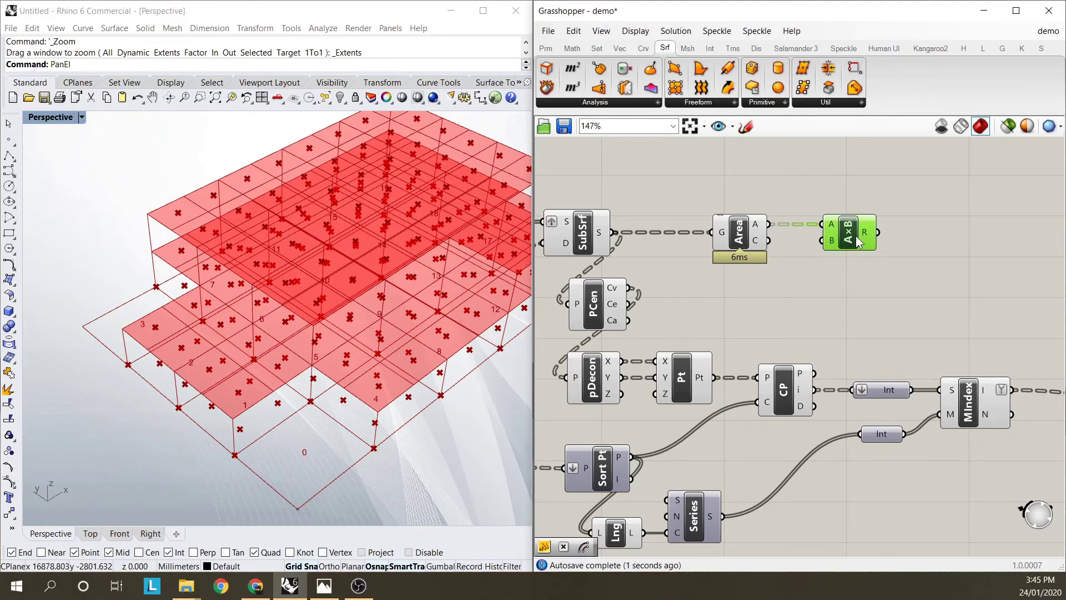
- Add a third input C to the Multiplication component and move it slightly farther from Area
scroll(855, 233, "up", 5)
left_click(852, 321)
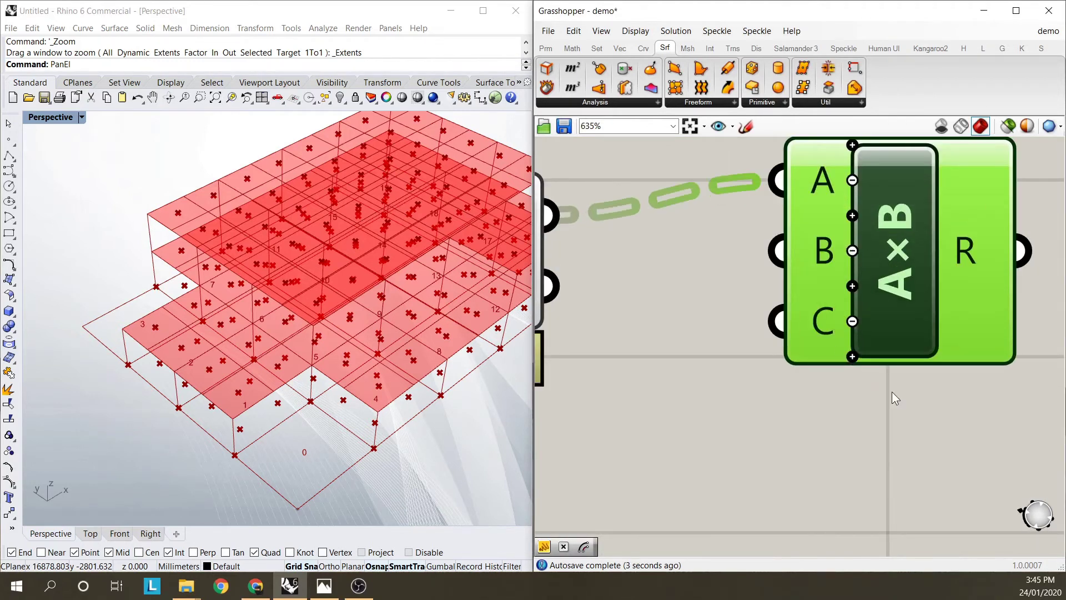
scroll(892, 390, "down", 3)
left_click(983, 278)
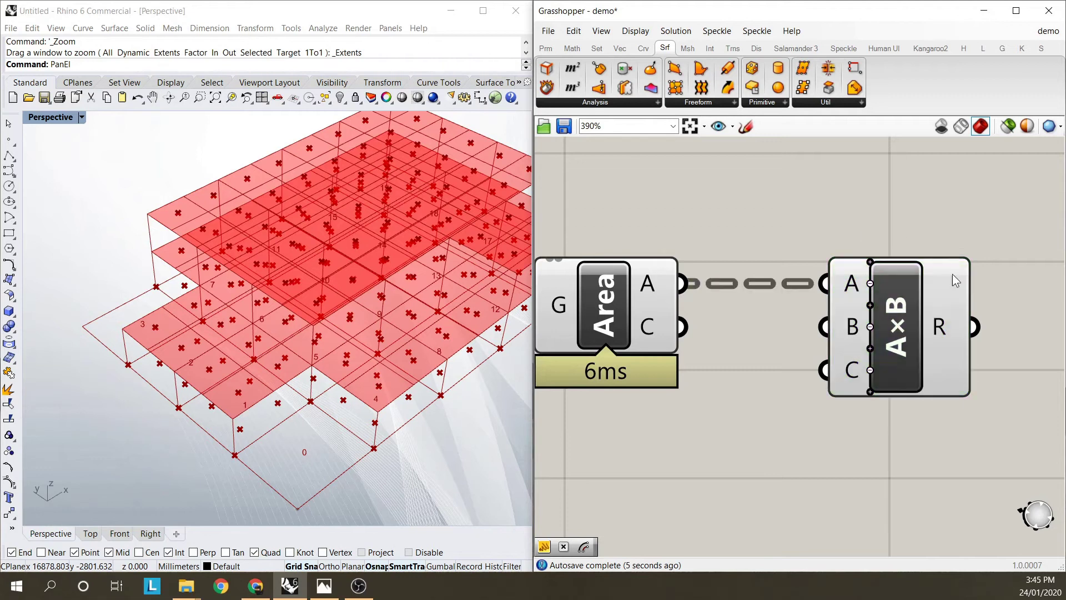
scroll(865, 341, "down", 2)
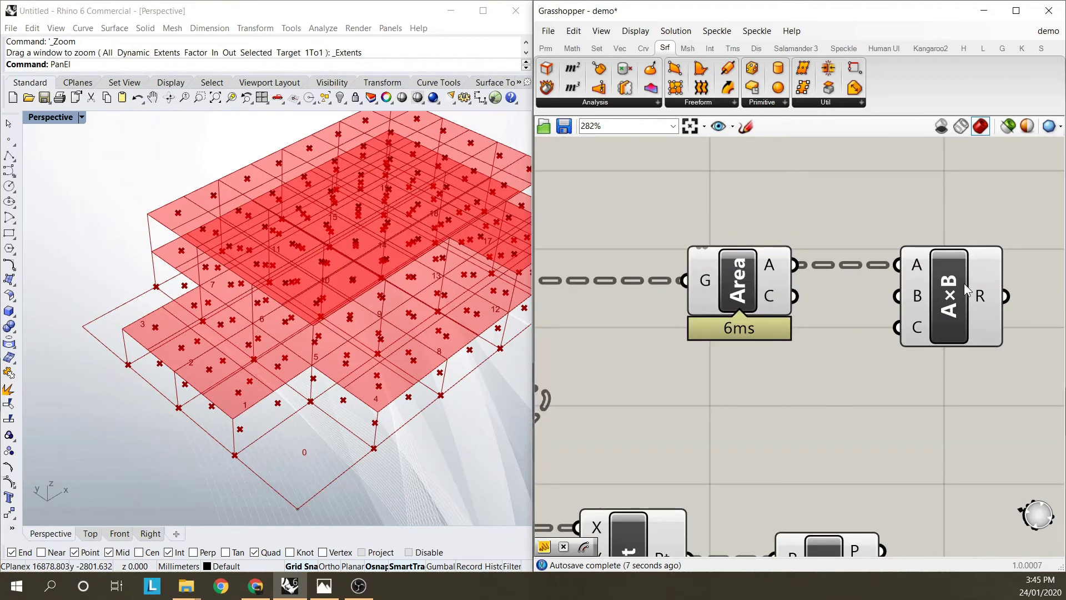
left_click_drag(964, 284, 976, 287)
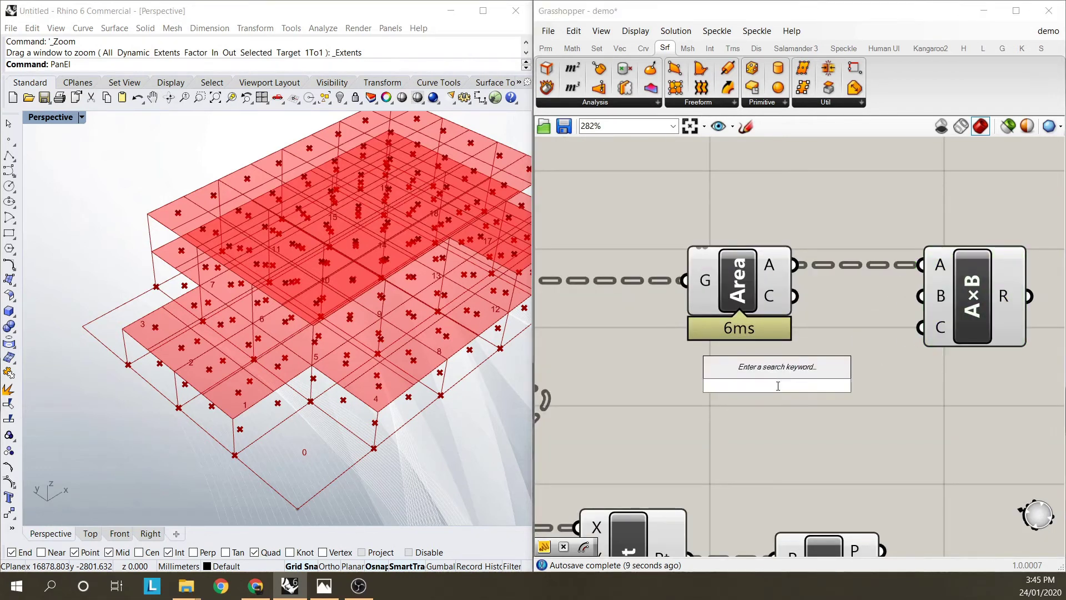
- Add a Panel below the Area component and title it "load"
type("panel")
left_click(741, 353)
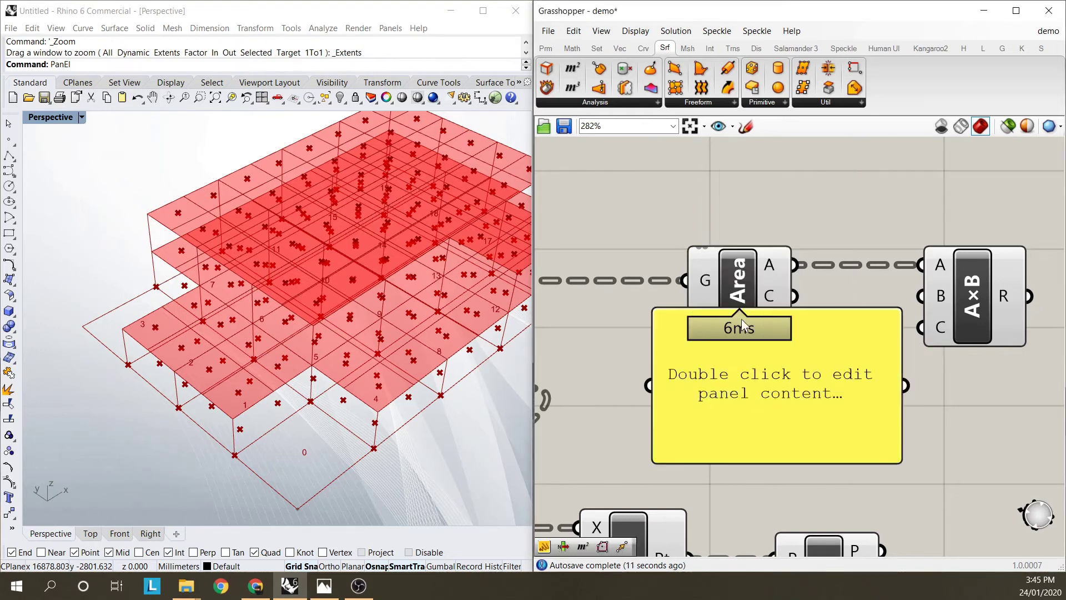
left_click_drag(741, 319, 753, 352)
right_click(772, 385)
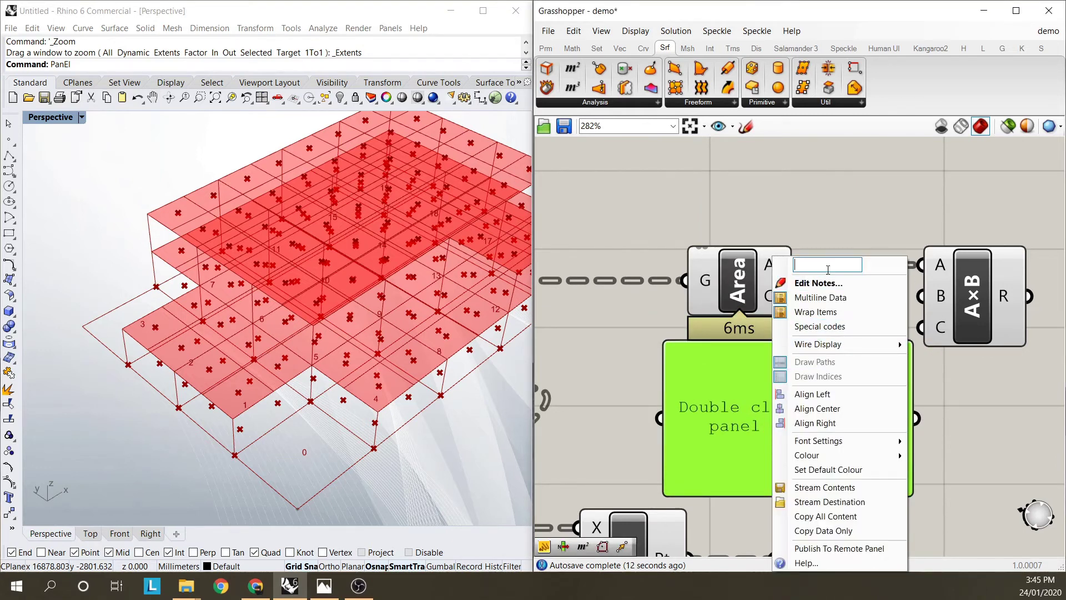
type("load")
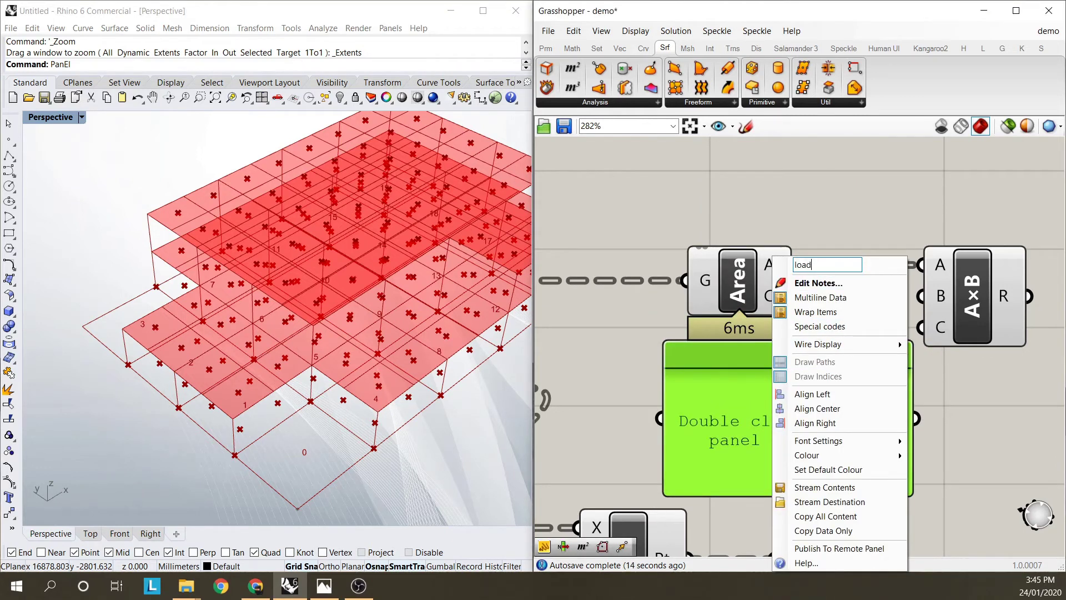
left_click(814, 236)
left_click(762, 416)
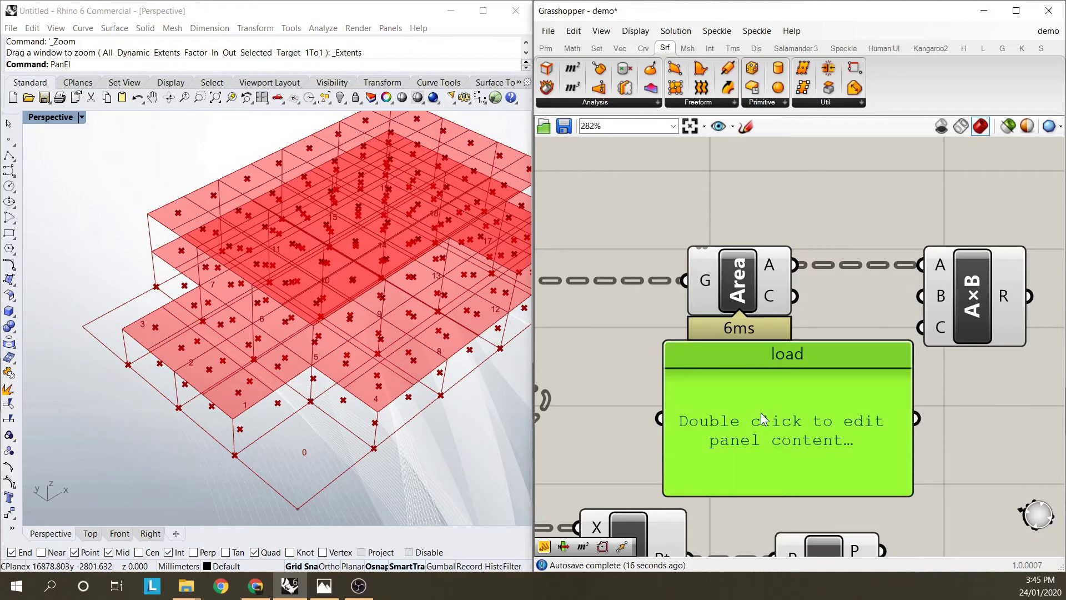
- Extend the new panel's title with the unit so it reads "load (kN)"
right_click(805, 367)
type("9kN")
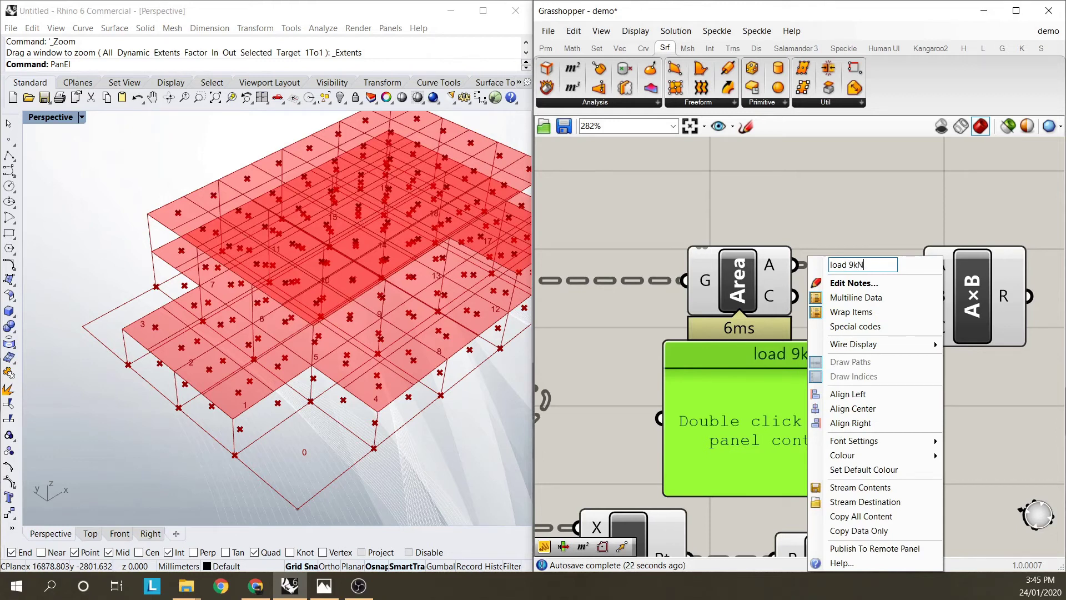
type(")")
left_click(852, 265)
key("BackSpace")
type("(")
left_click(913, 180)
- Set the load panel's content to 1
double_click(795, 426)
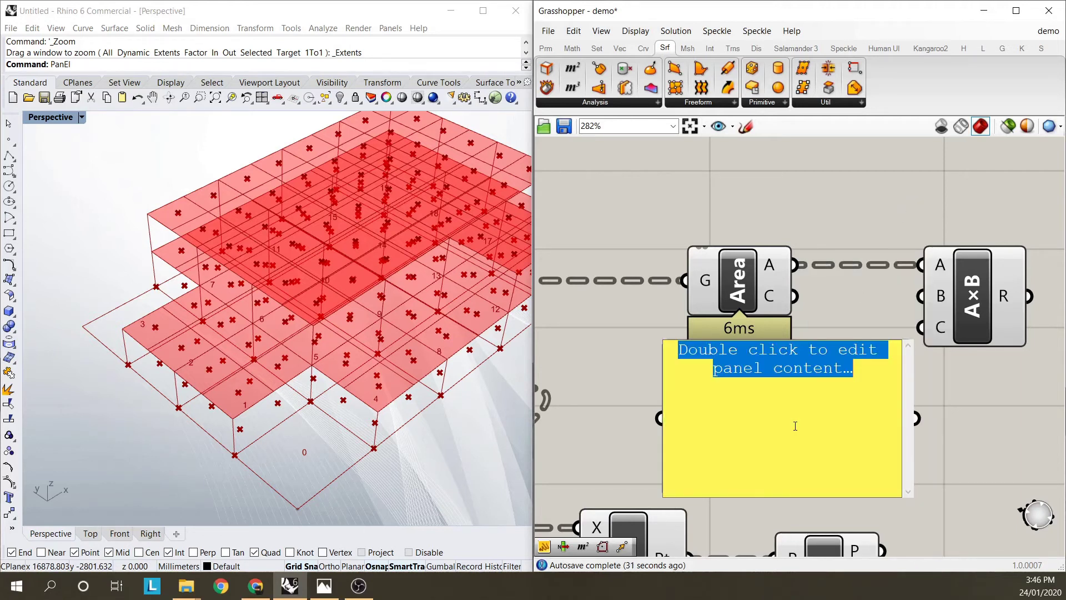
type("1")
left_click(832, 227)
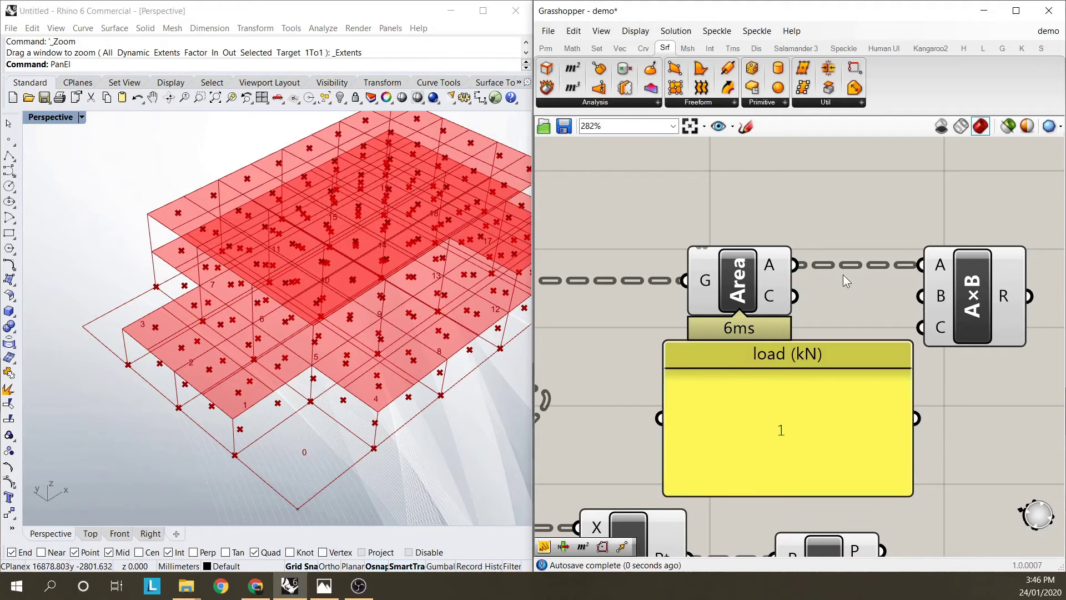
- Shrink the load panel, place it just under Area, and connect it to the Multiplication component's input B
left_click_drag(835, 341, 824, 432)
left_click_drag(914, 479, 785, 479)
left_click_drag(722, 444, 748, 368)
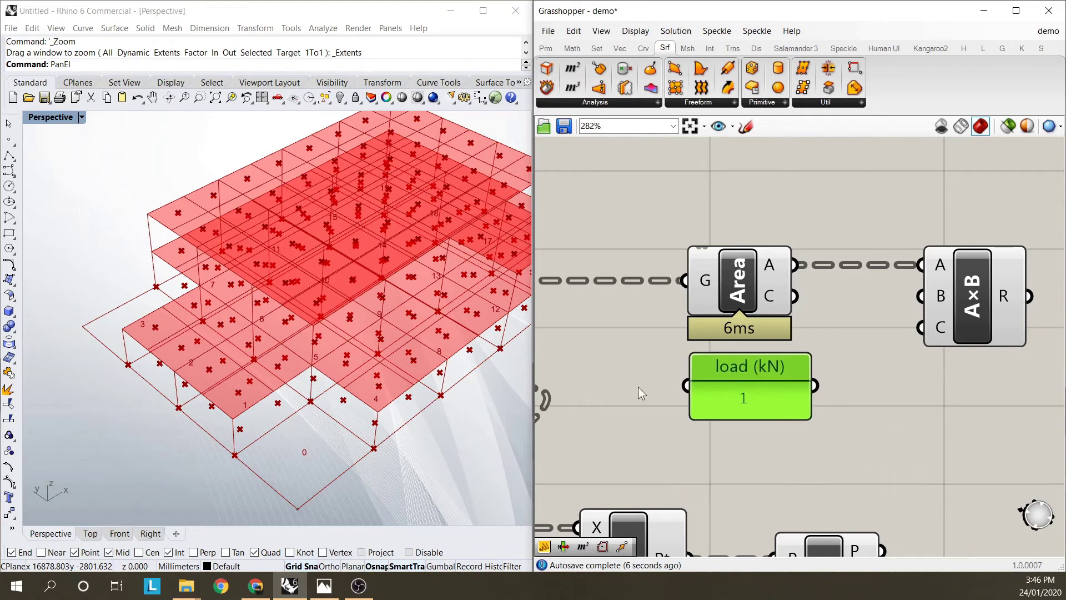
left_click_drag(816, 387, 922, 297)
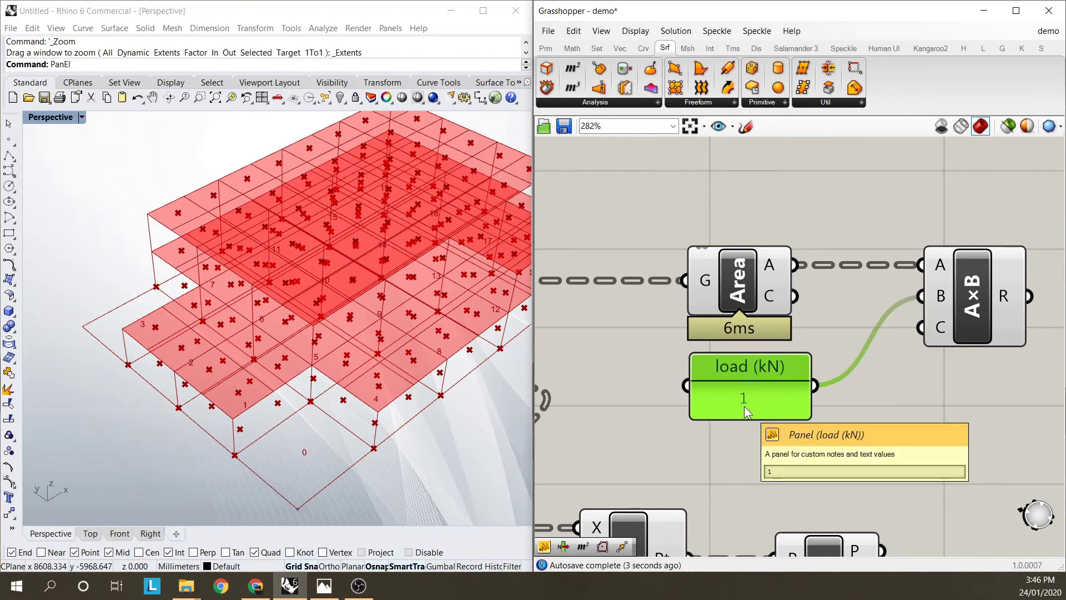
left_click_drag(734, 365, 724, 364)
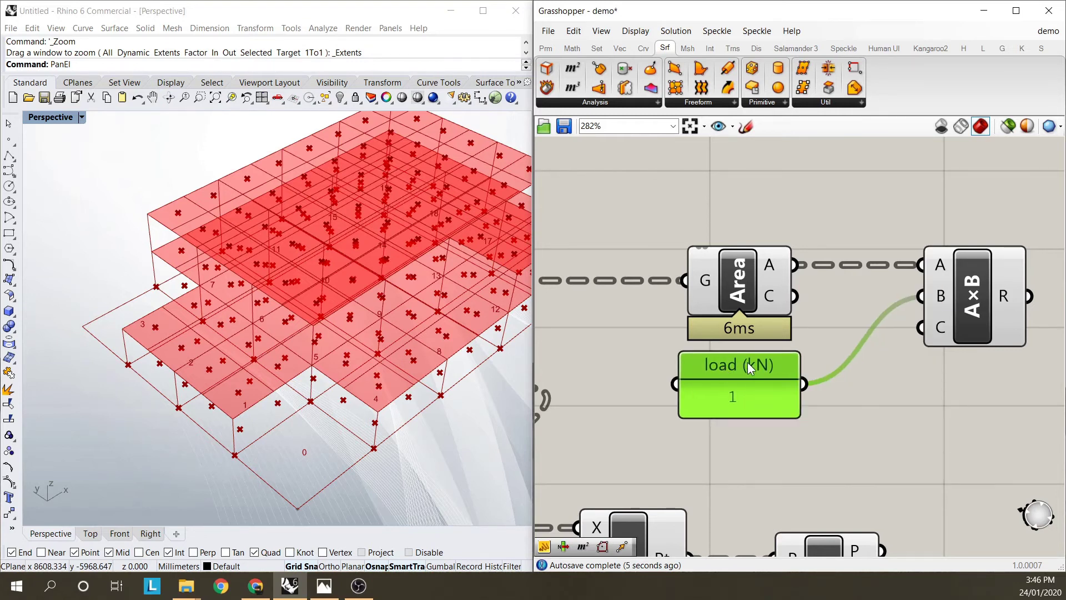
- Change the unit in the load panel's title so it reads "load (kPa)"
left_click(810, 395)
right_click(810, 395)
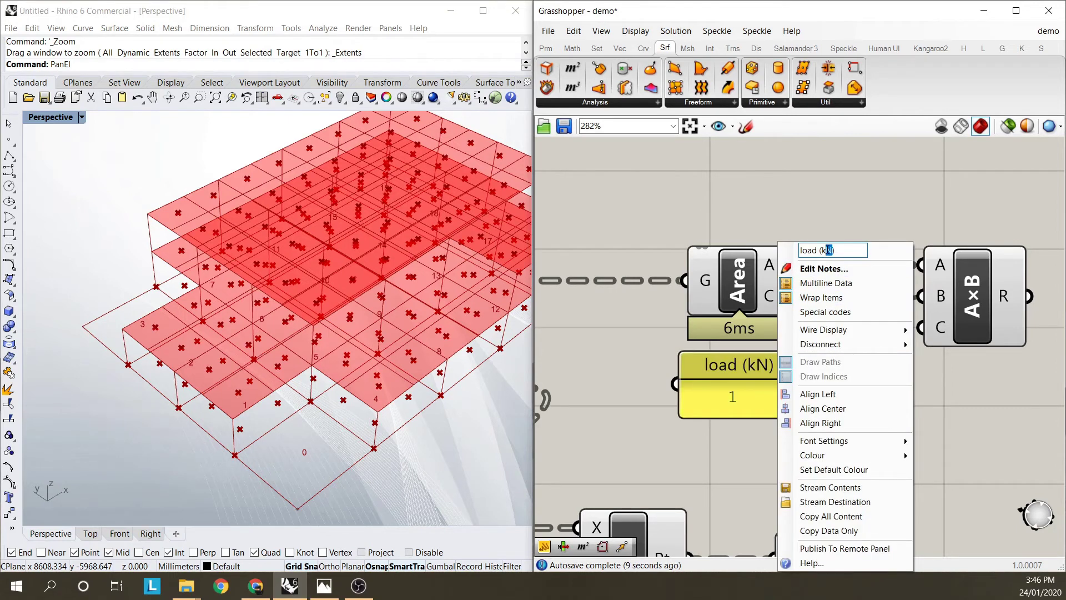
type("Pa")
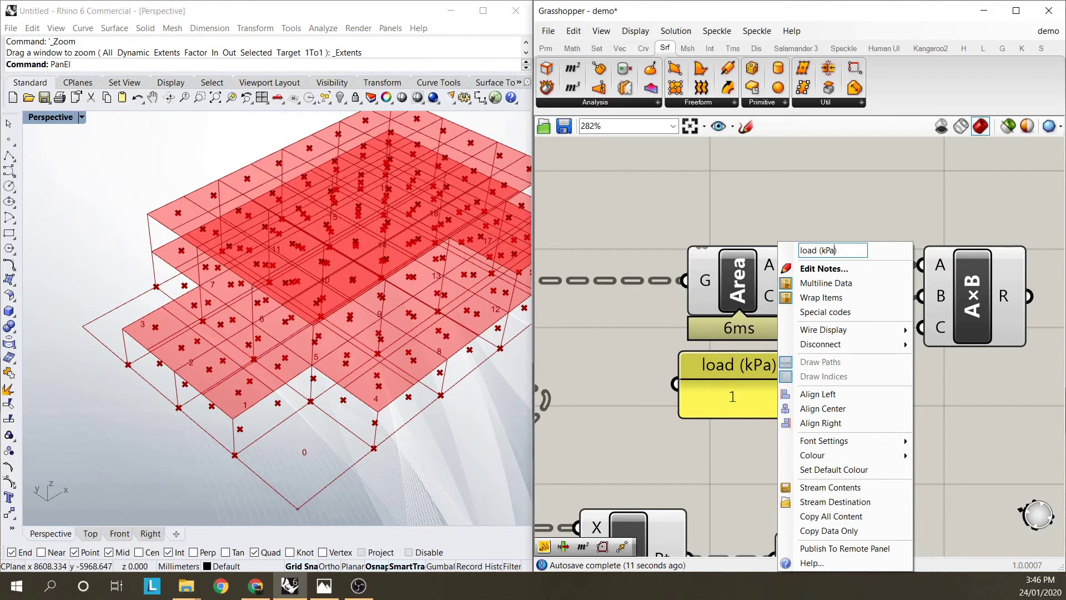
key("Return")
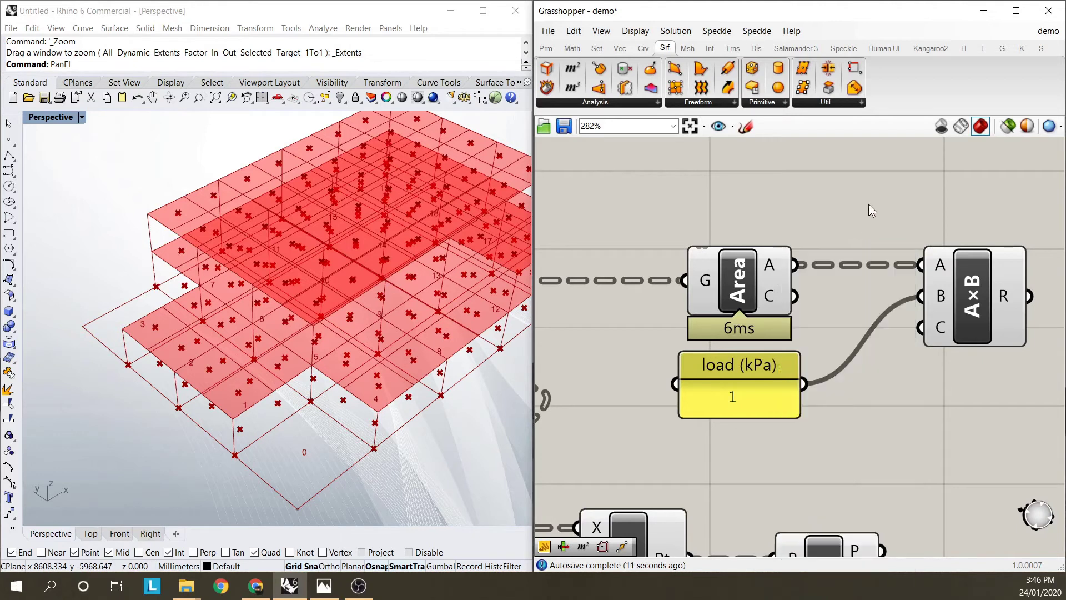
- Set the Multiplication component's input C to the data item .000001 and check its result output R
right_click(941, 327)
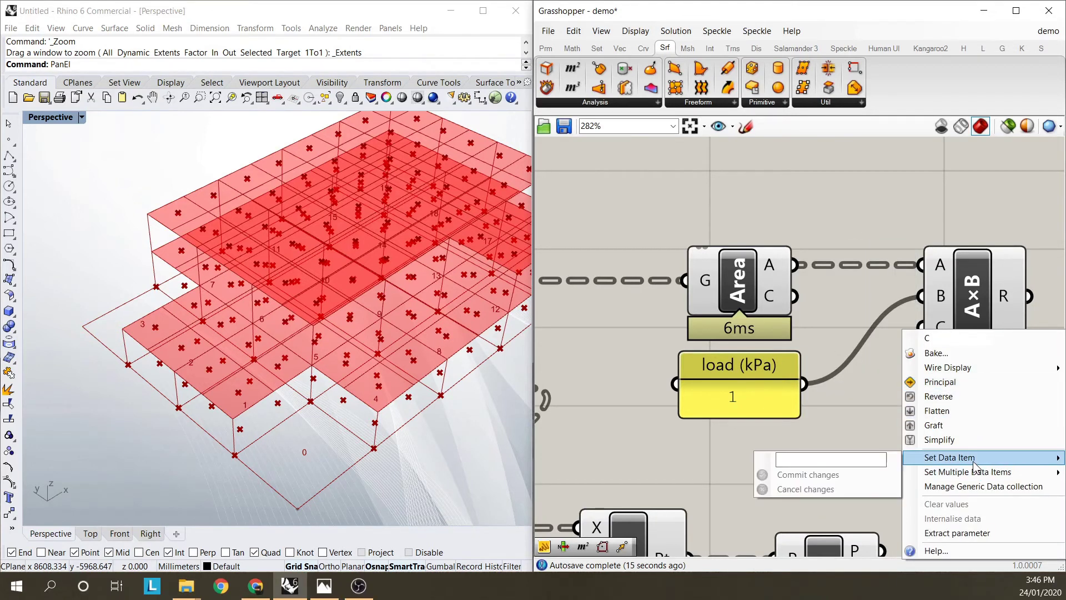
left_click(851, 388)
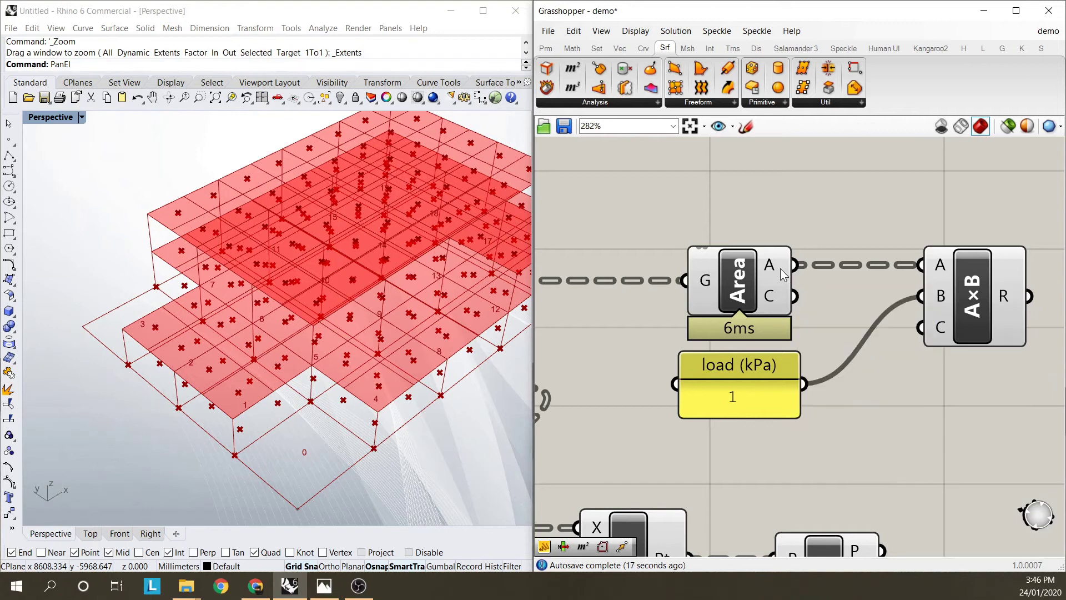
right_click(943, 331)
mouse_move(969, 463)
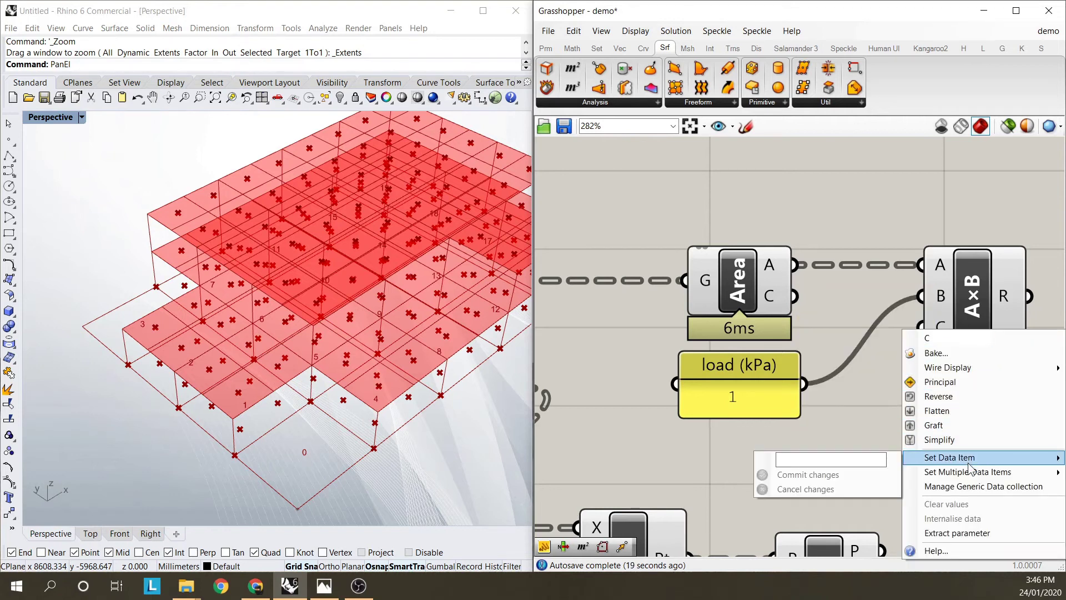
left_click(882, 463)
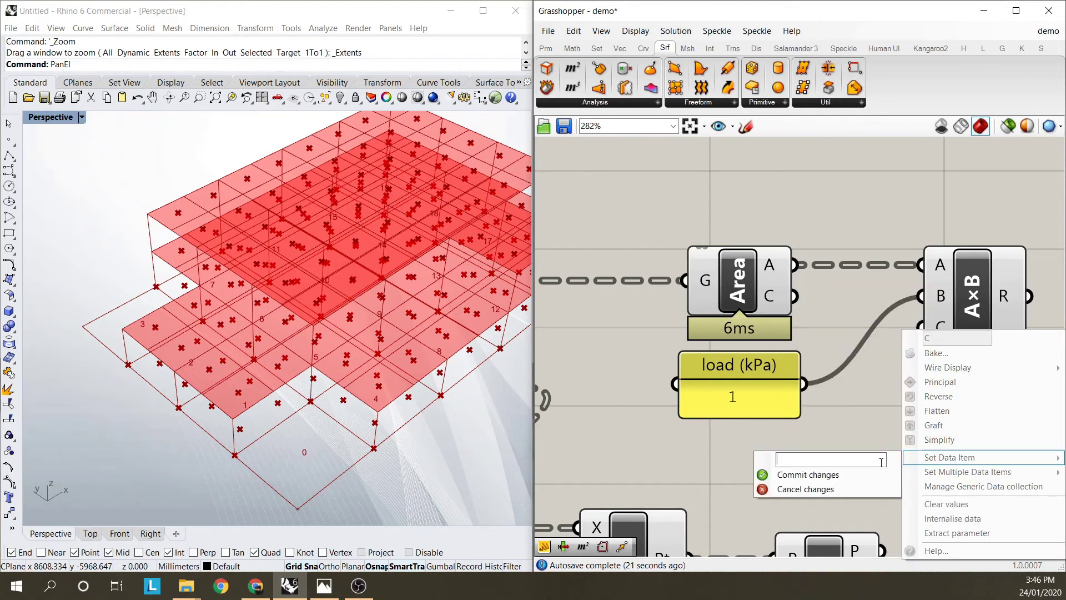
type(".000001")
left_click(871, 475)
scroll(849, 396, "down", 2)
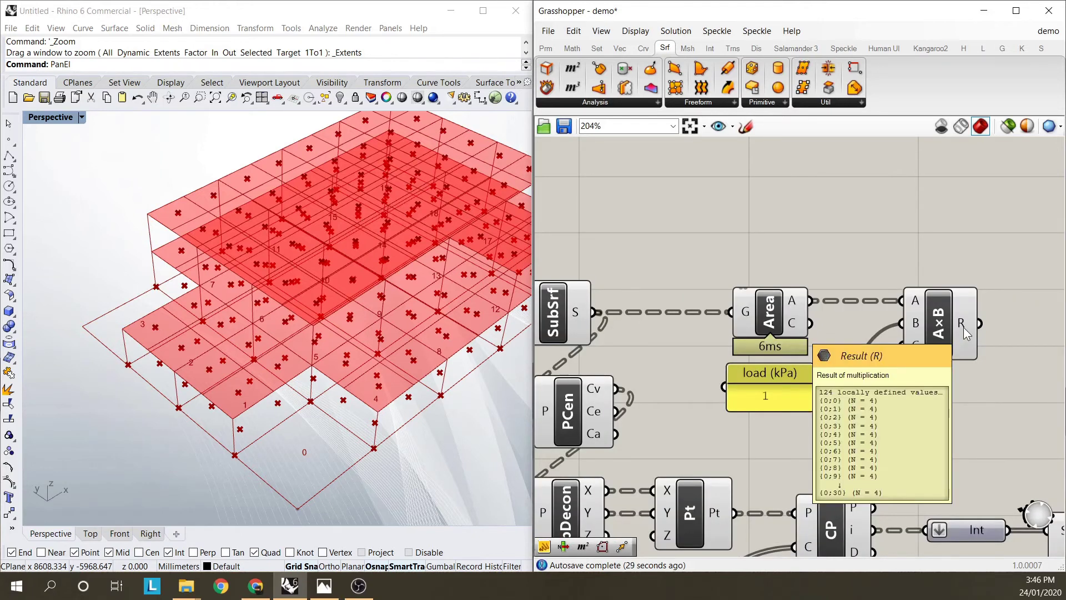
- Show the Multiplication component's result R in a panel and review the load values through to the last branch
scroll(965, 327, "down", 3)
scroll(956, 369, "up", 1)
left_click_drag(1022, 389, 947, 279)
left_click_drag(746, 293, 888, 318)
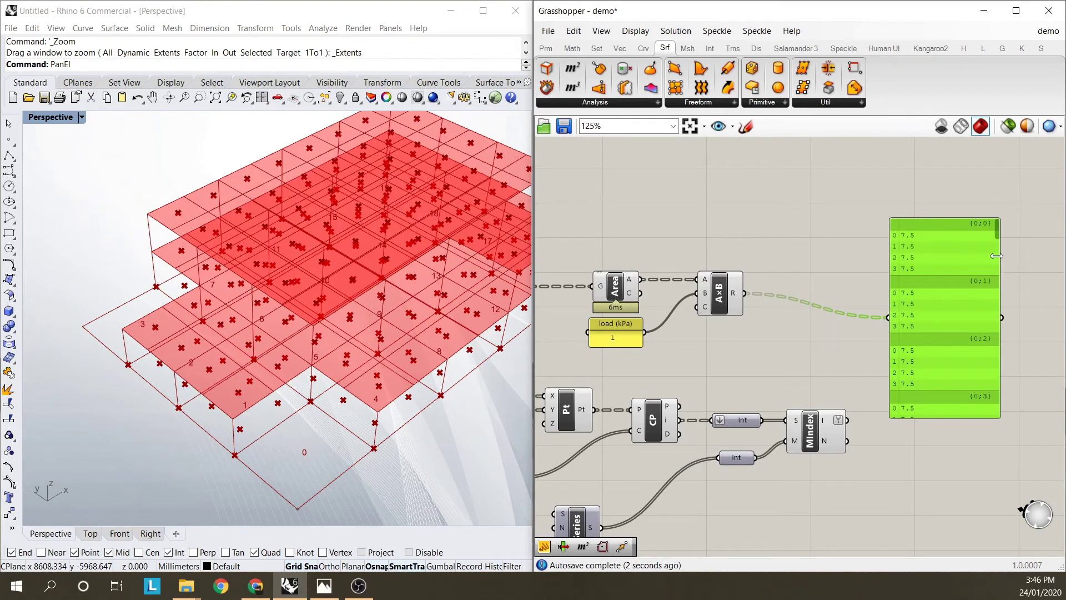
left_click_drag(997, 234, 989, 409)
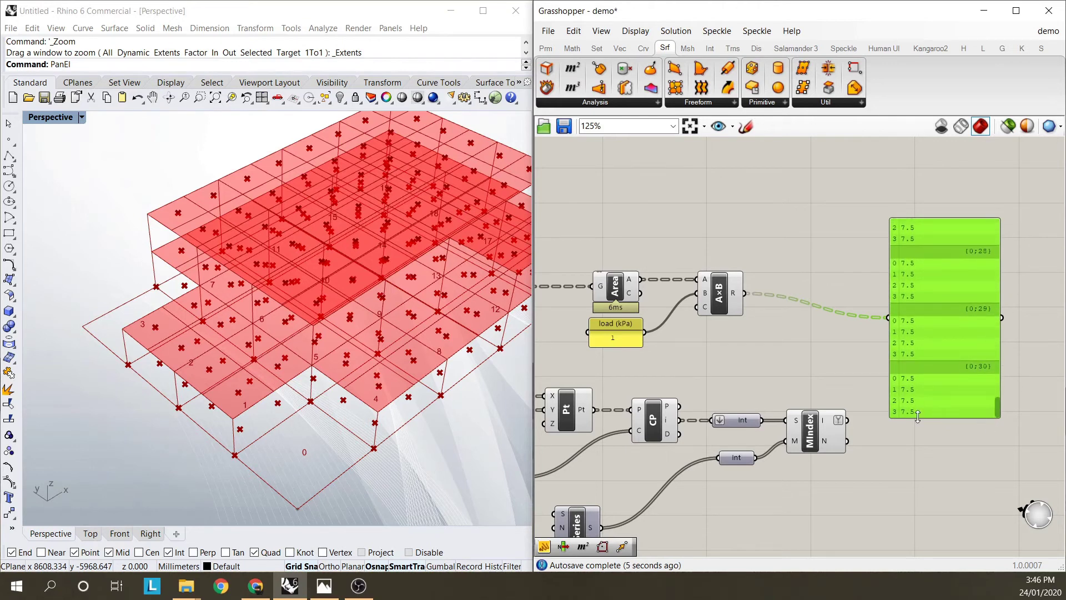
left_click(768, 228)
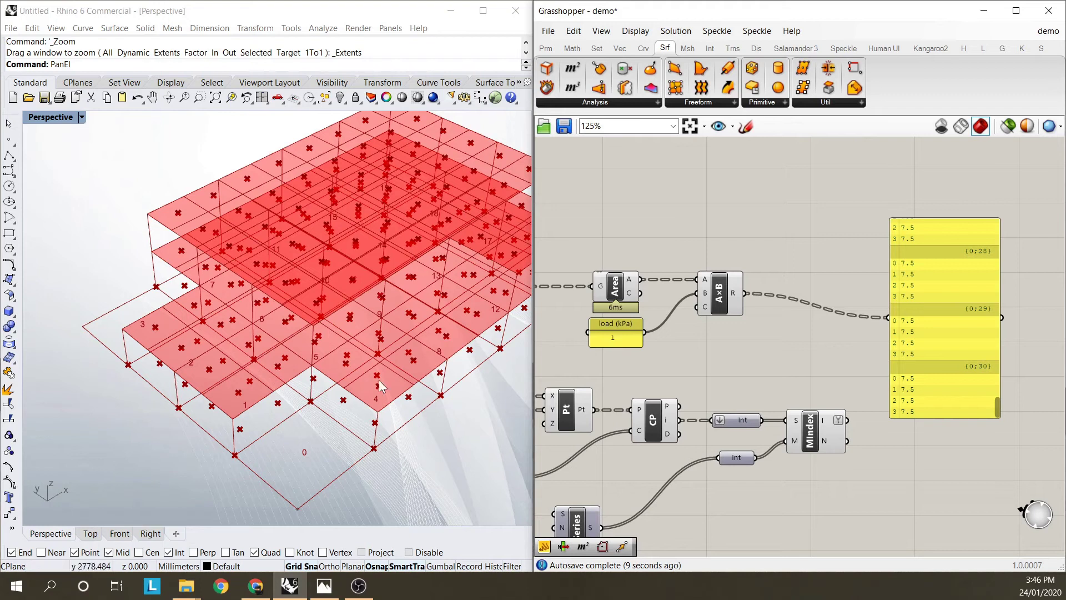
- Move the result panel farther from the Multiplication component to leave room between them
left_click_drag(921, 285, 949, 275)
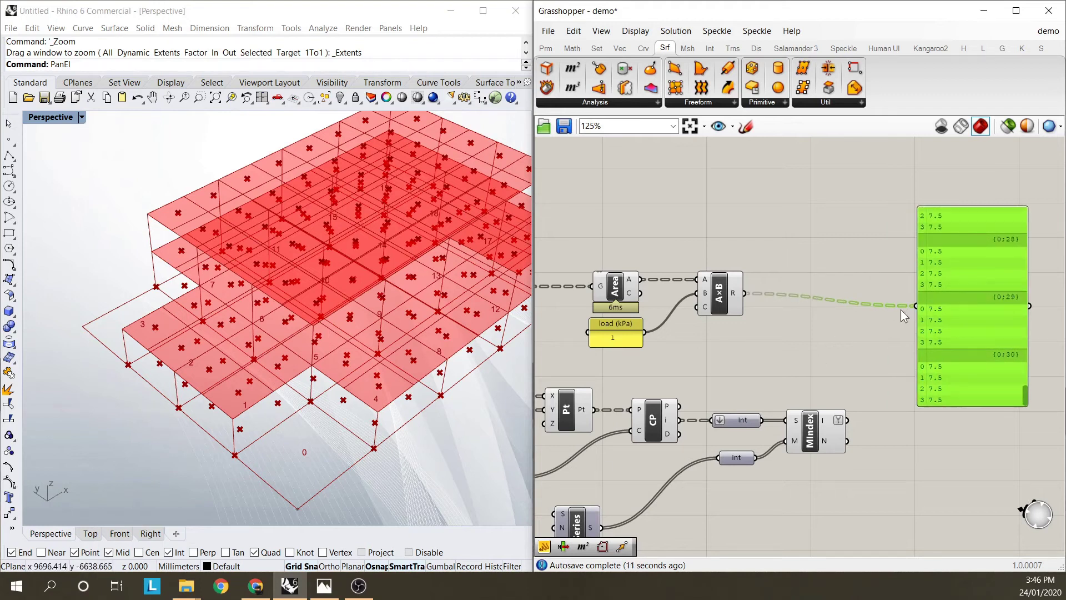
left_click(878, 269)
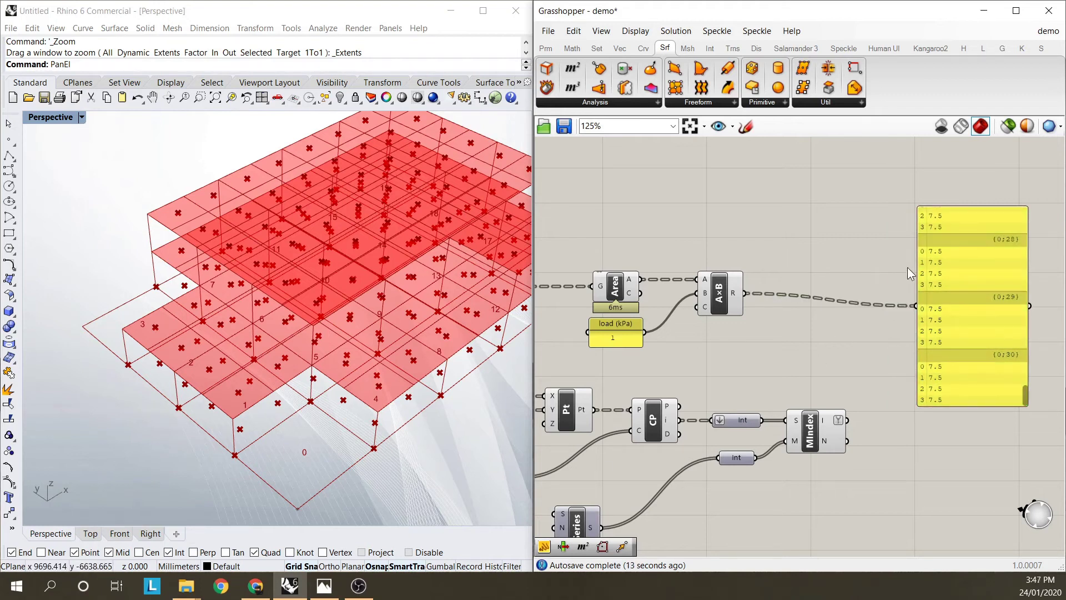
left_click_drag(946, 345, 968, 325)
left_click(885, 344)
scroll(807, 338, "down", 2)
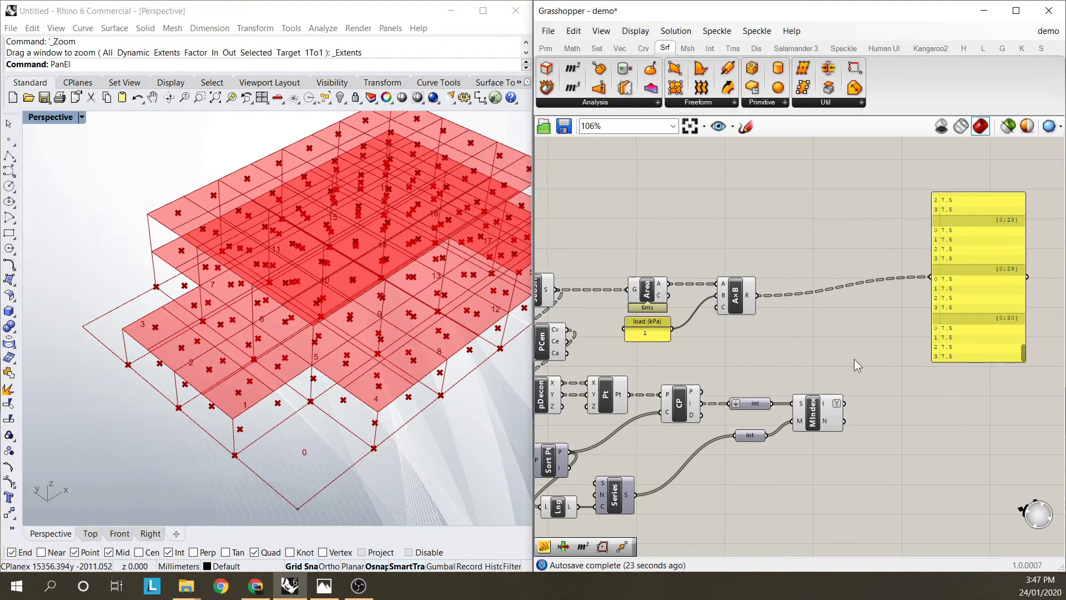
- Add a List Item component and connect the Multiplication result R to its list input L
left_click(597, 48)
left_click_drag(546, 68, 889, 340)
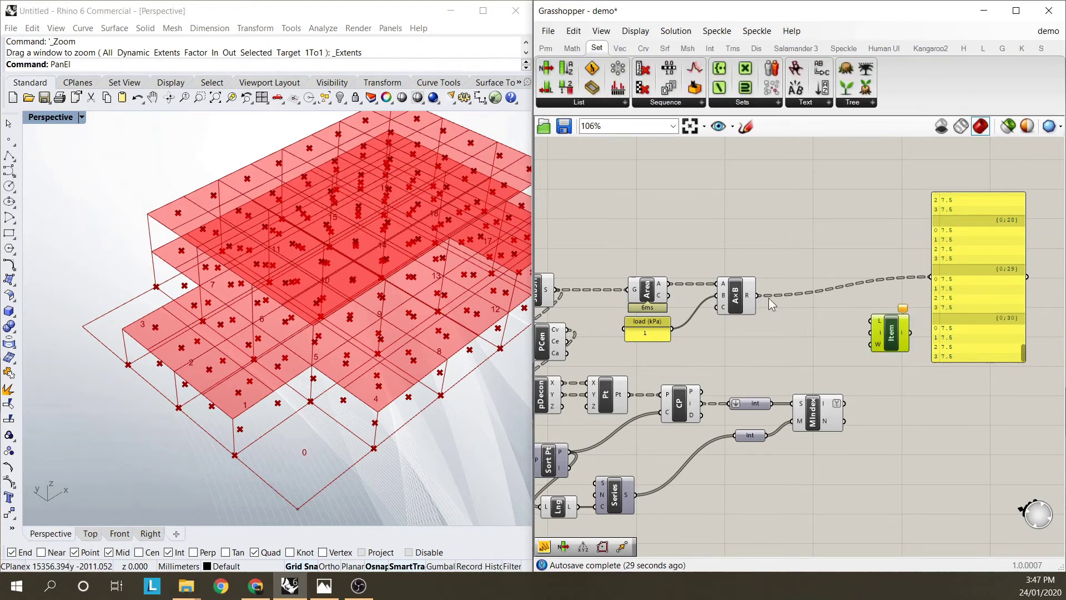
left_click_drag(755, 296, 897, 332)
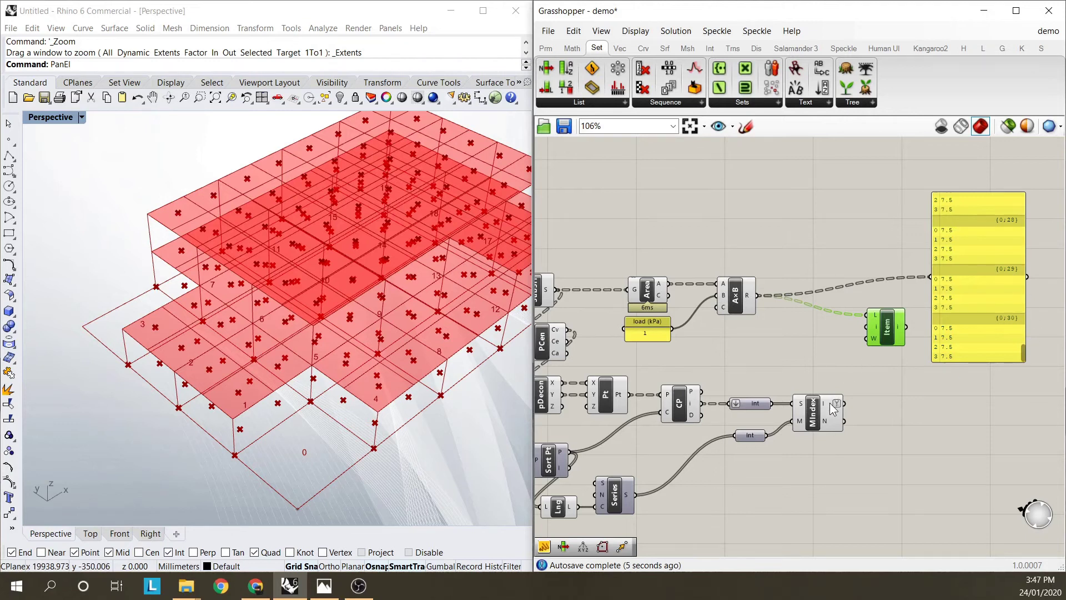
- Connect the Member Index output I to the List Item's index input i
mouse_move(833, 409)
left_click(810, 348)
right_click_drag(848, 400, 827, 377)
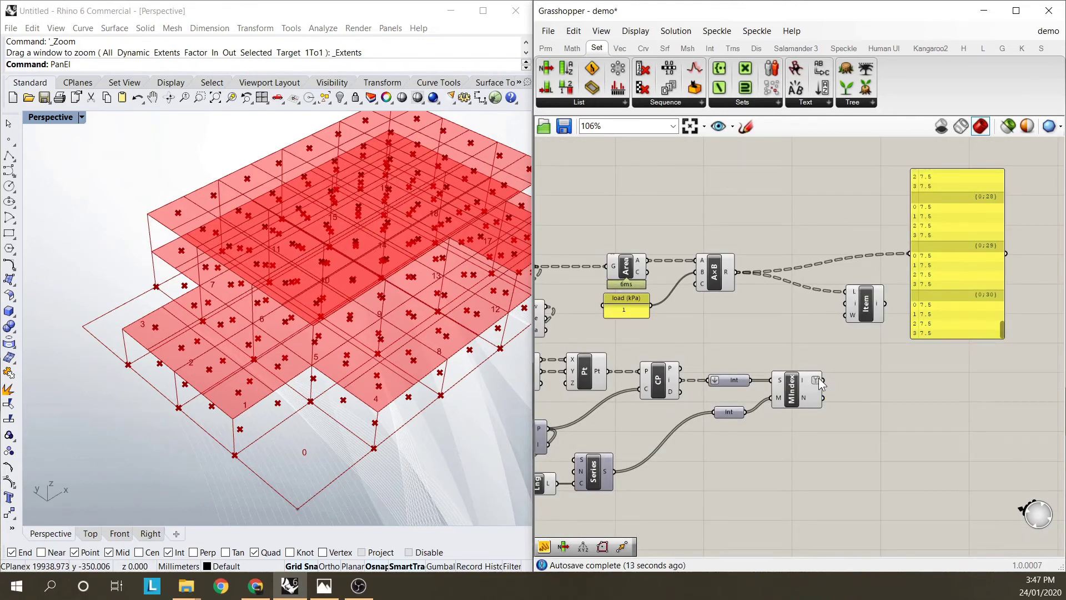
left_click_drag(824, 379, 845, 305)
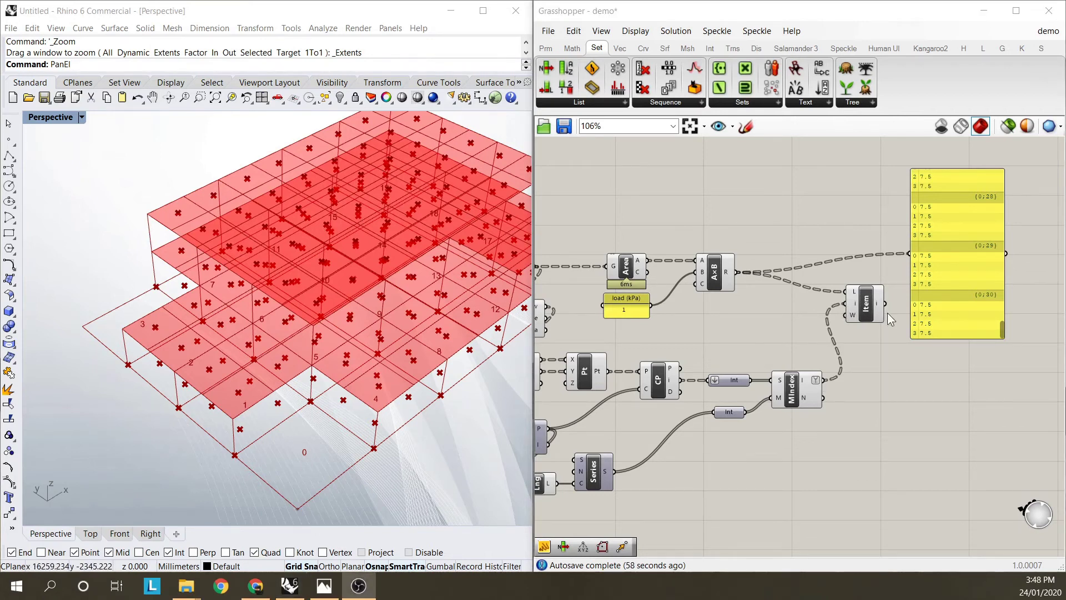
left_click(798, 306)
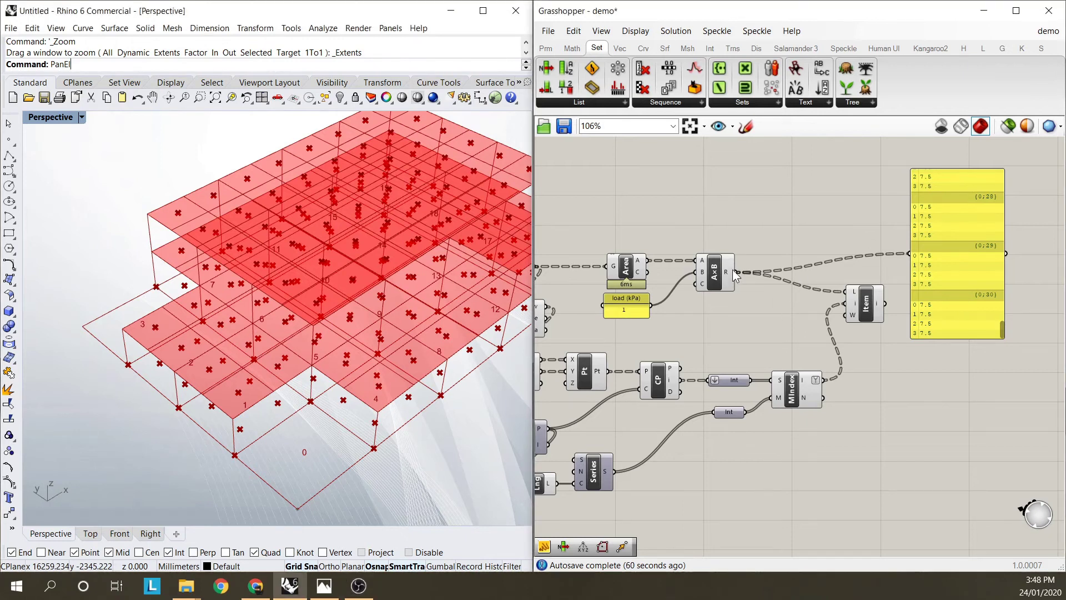
- Compare the Multiplication result with the Member Index output, and flatten the List Item's list input L
mouse_move(732, 269)
mouse_move(805, 385)
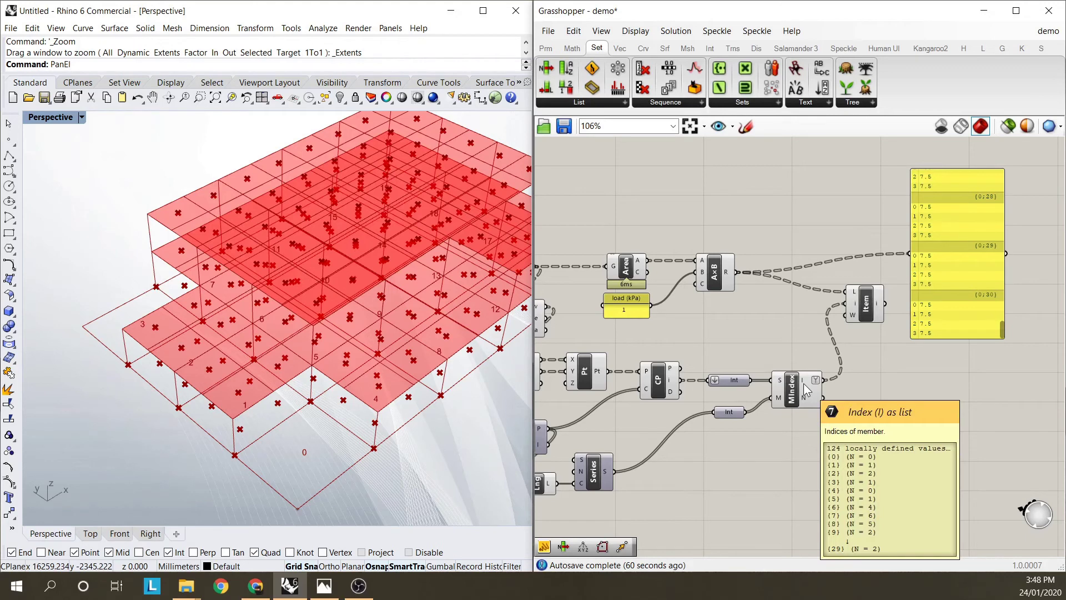
right_click(853, 293)
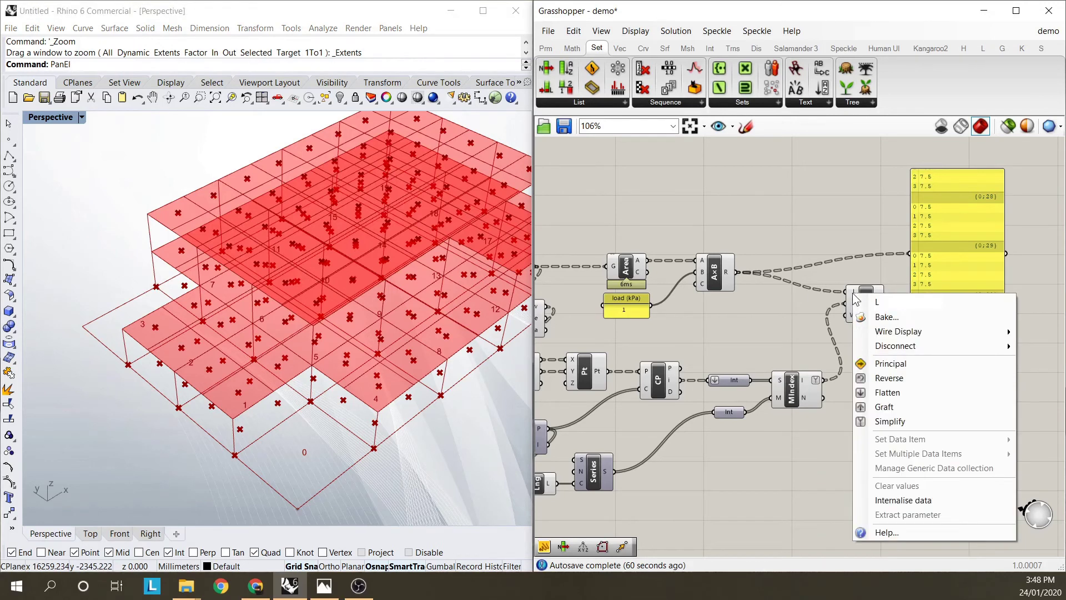
left_click(877, 392)
mouse_move(855, 298)
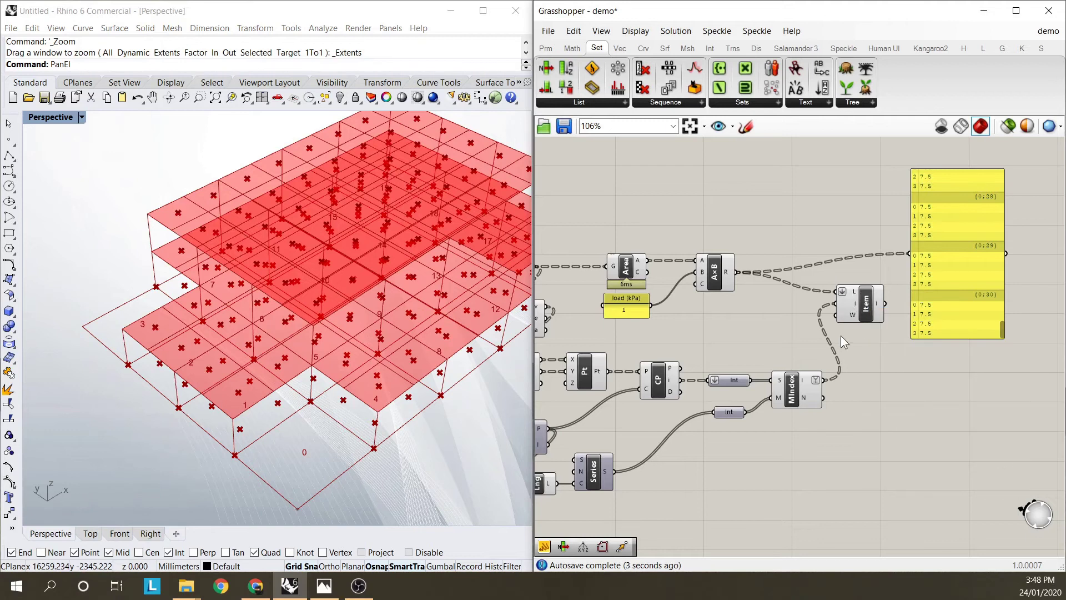
- Show the Member Index output I in the panel, review its first branches, and inspect the List Item's index input
left_click_drag(828, 383, 909, 254)
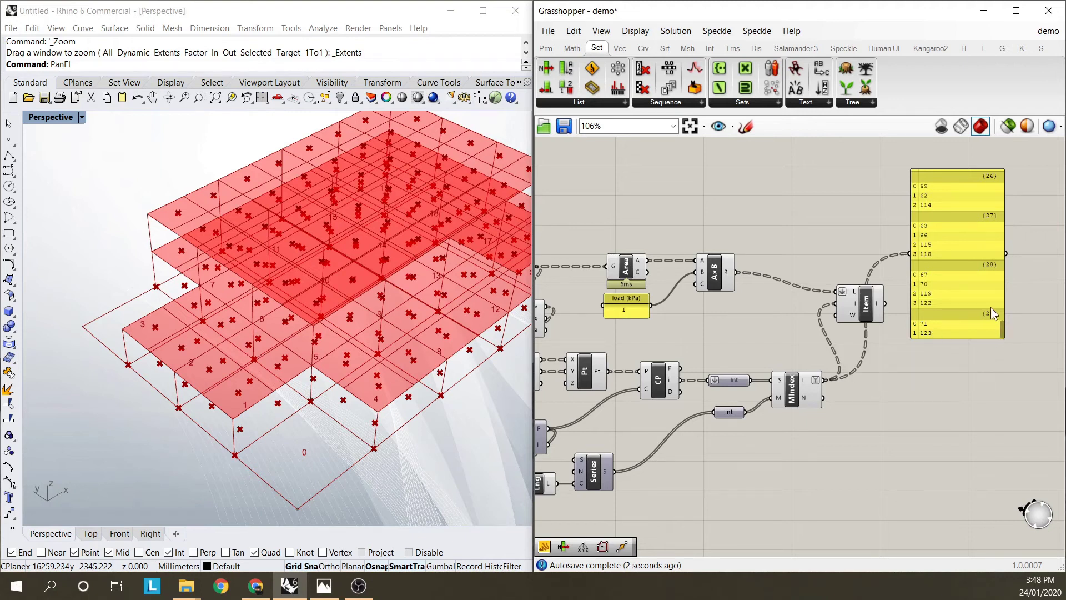
left_click_drag(1002, 328, 1004, 168)
left_click_drag(969, 248, 1010, 253)
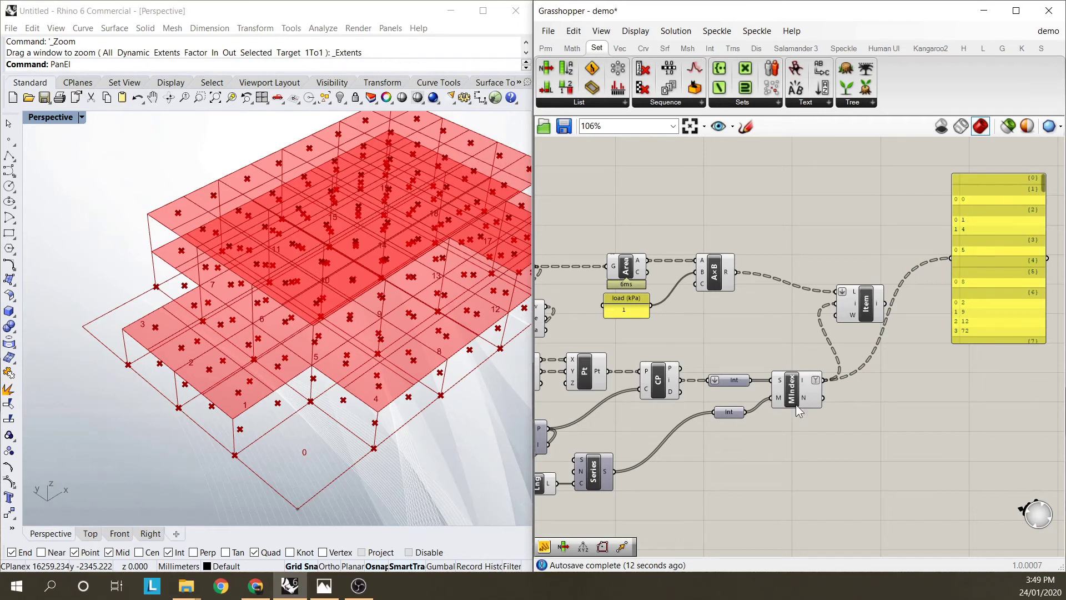
left_click(868, 305)
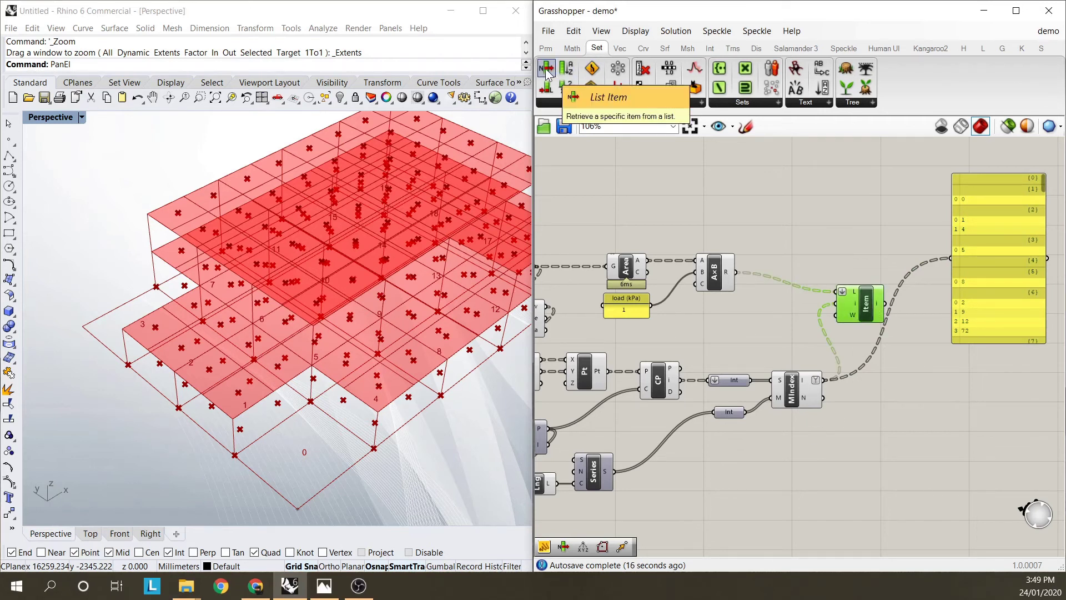
left_click(791, 392)
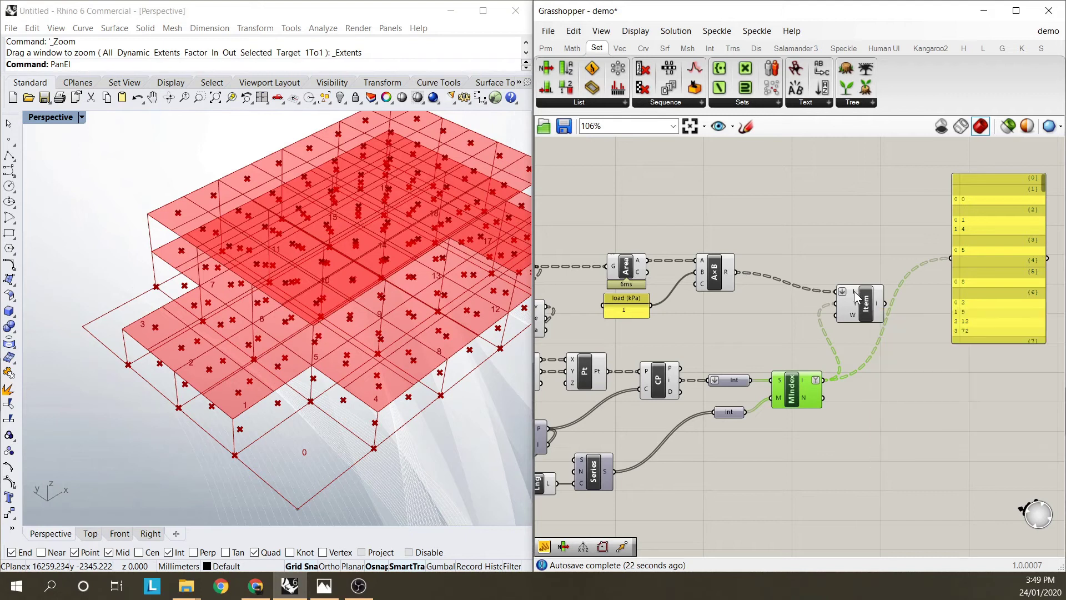
mouse_move(856, 312)
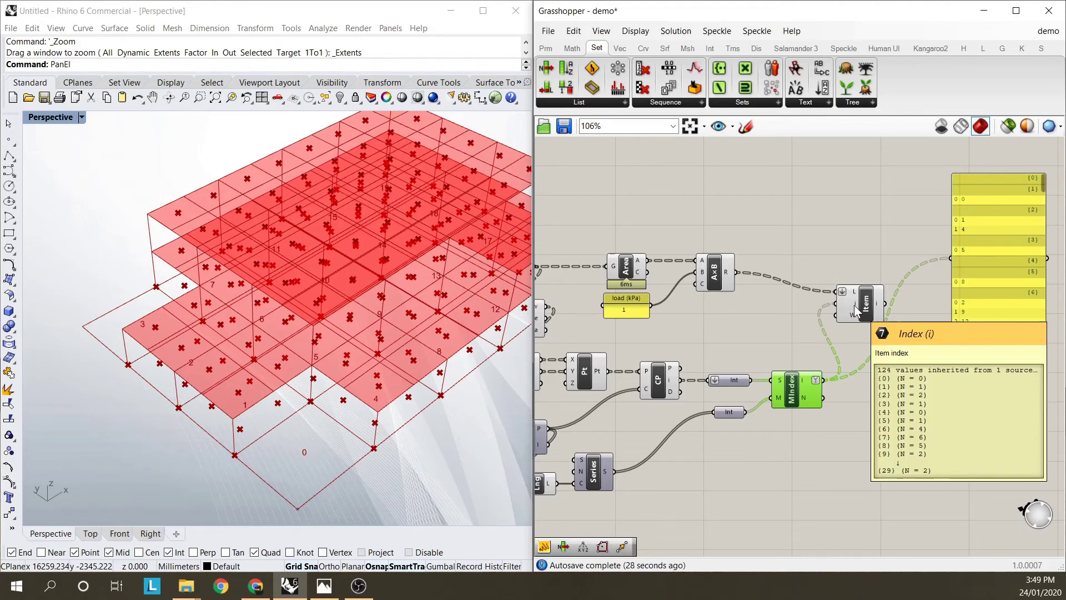
left_click(853, 249)
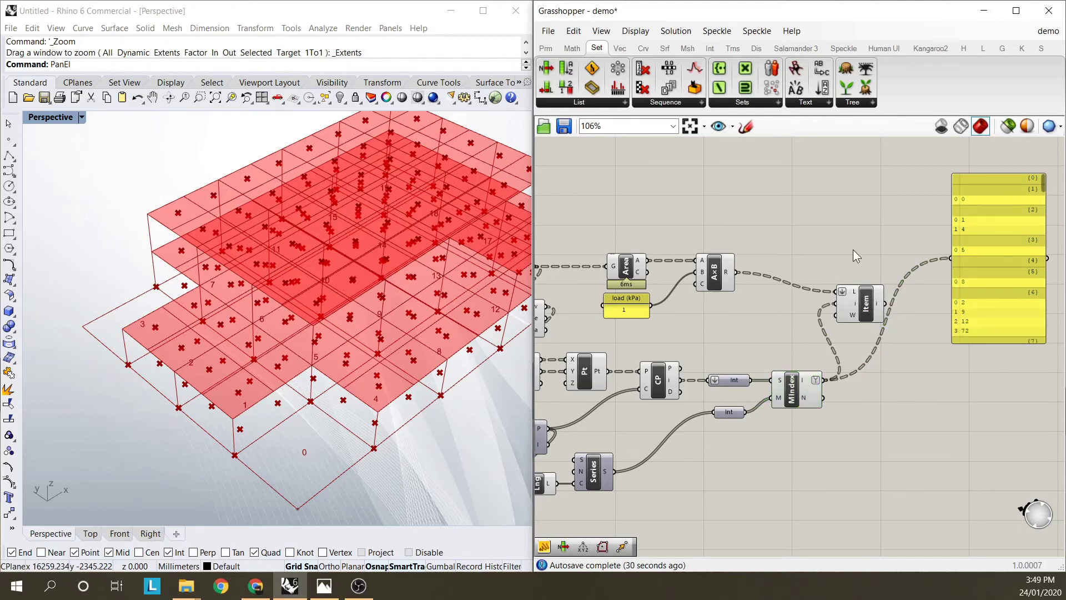
- Delete the member index panel and move the List Item component slightly lower
left_click(991, 286)
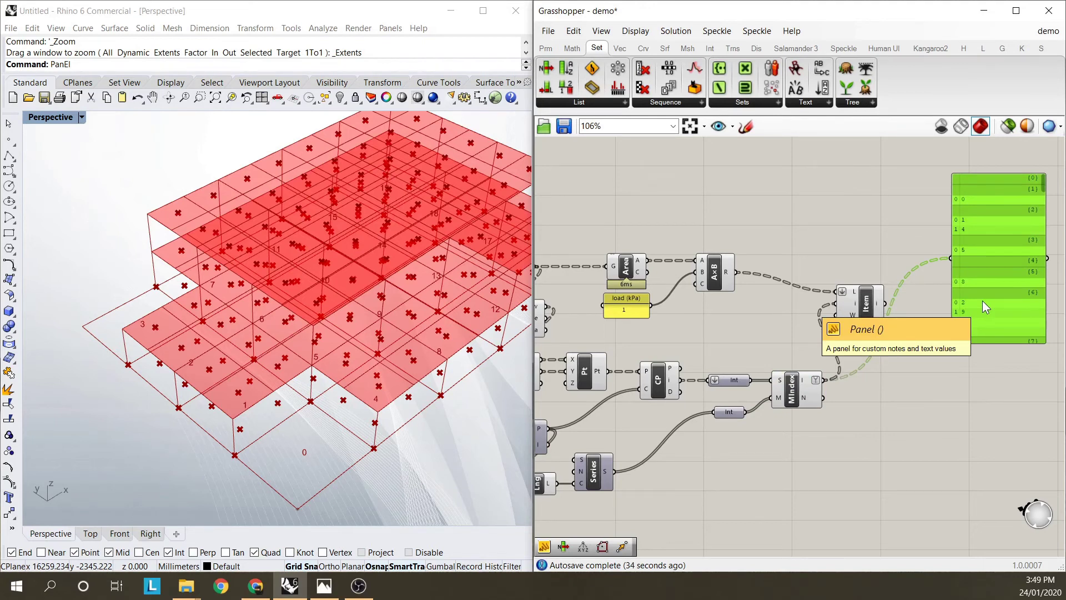
key("Delete")
left_click(865, 325)
left_click_drag(865, 325, 873, 339)
left_click(812, 327)
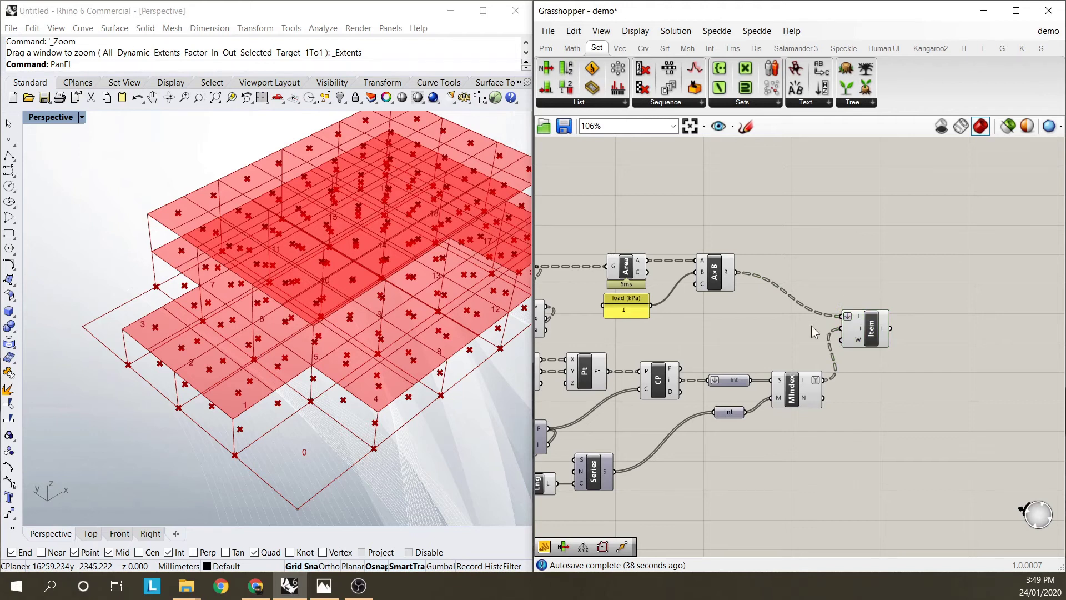
left_click(324, 585)
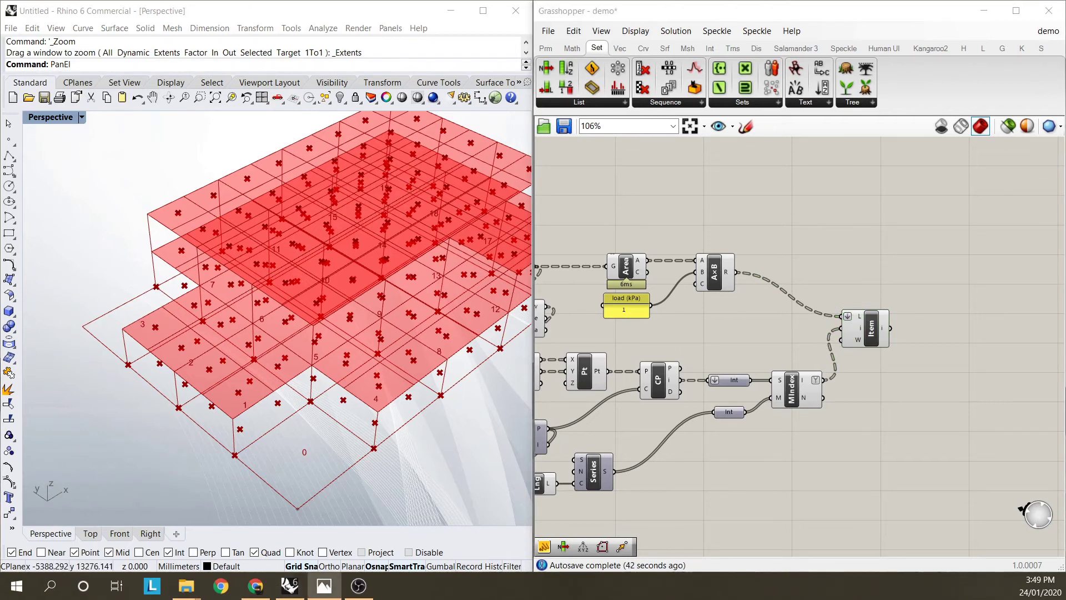
left_click(853, 274)
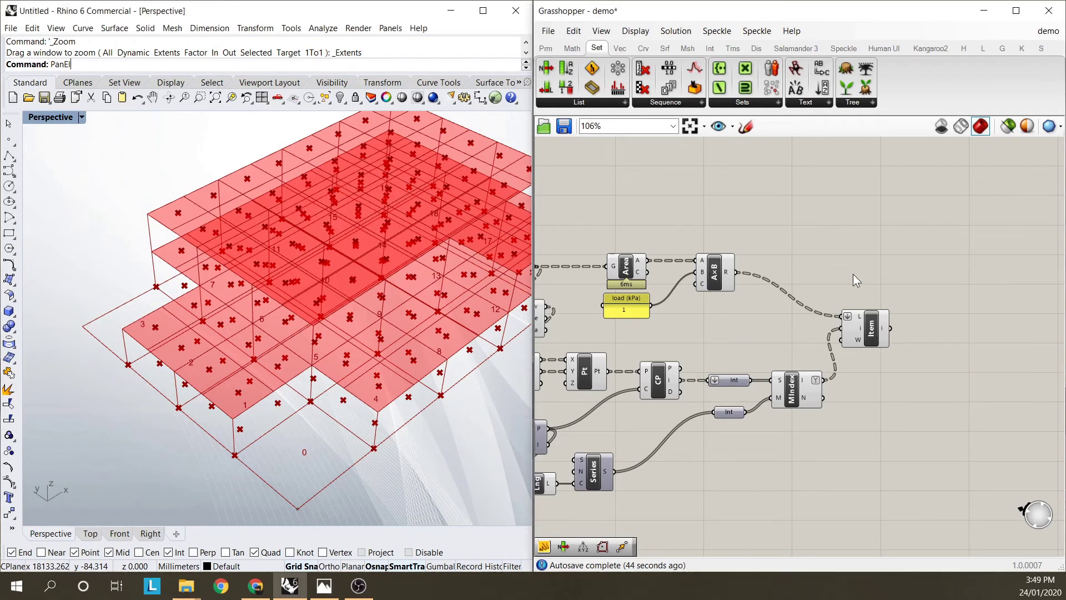
left_click(876, 332)
left_click(919, 329)
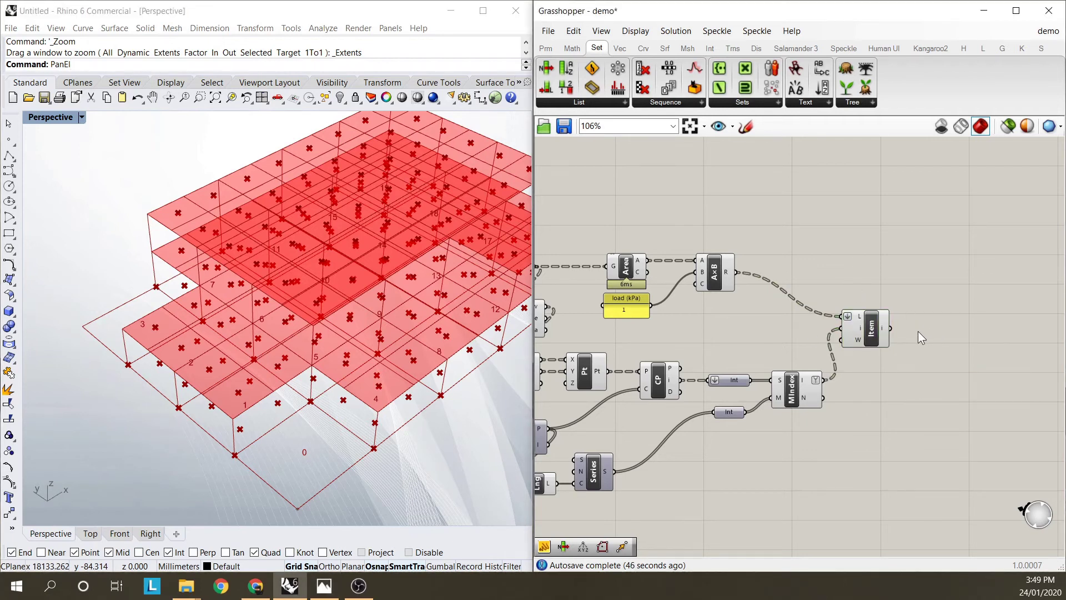
- Move the List Item component up slightly and connect its output i to a new panel beside it
mouse_move(884, 329)
left_click_drag(869, 334, 871, 313)
mouse_move(887, 313)
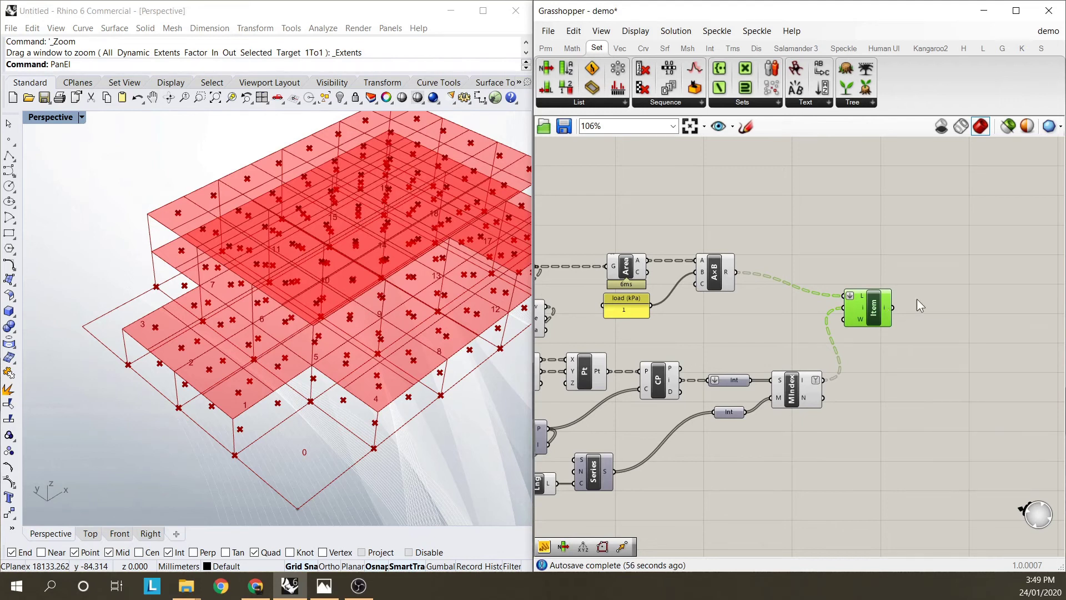
double_click(942, 295)
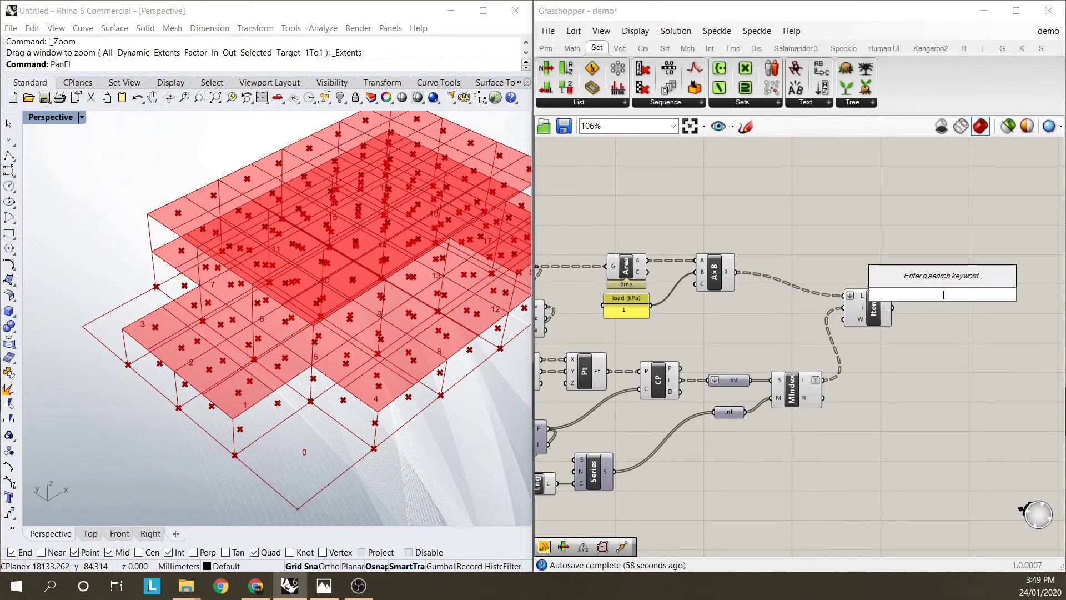
type("pane")
left_click(934, 225)
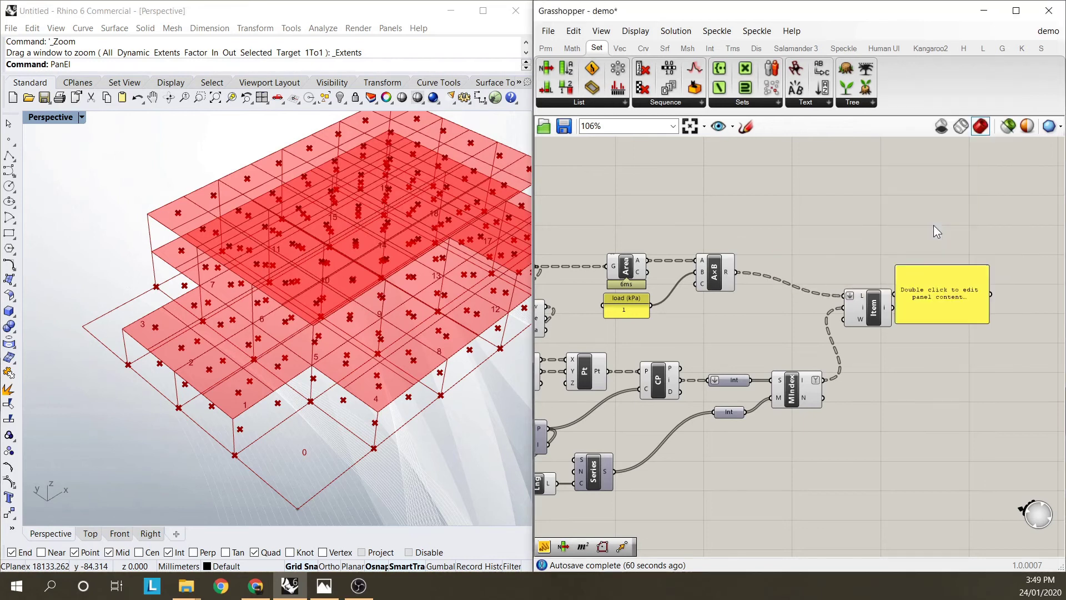
left_click_drag(893, 308, 968, 419)
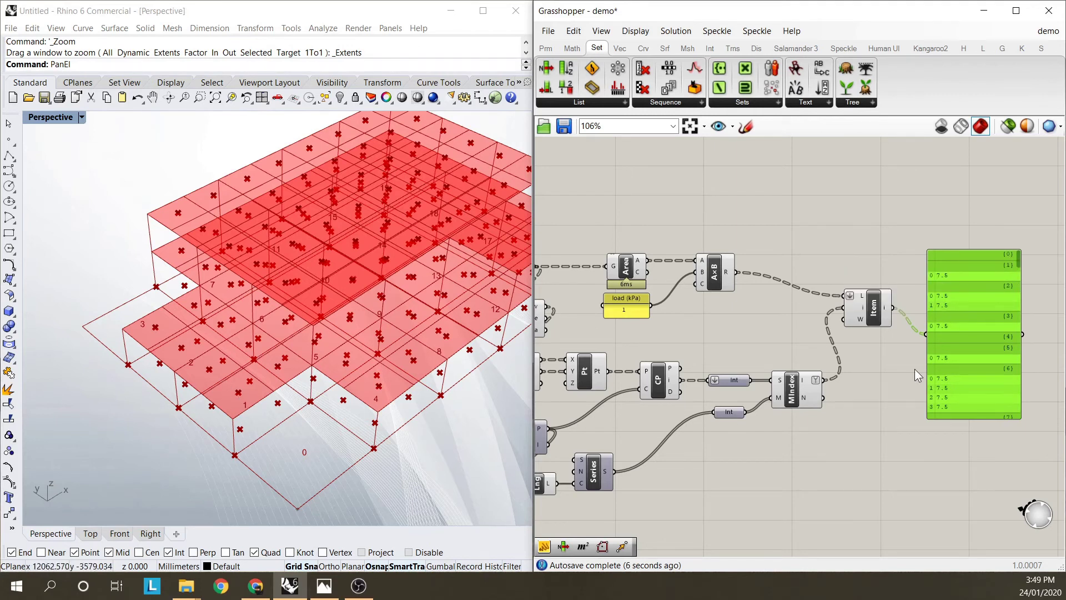
- Examine the panels around the first grid points in the Rhino Perspective viewport against the grouped loads
right_click_drag(319, 448, 299, 413)
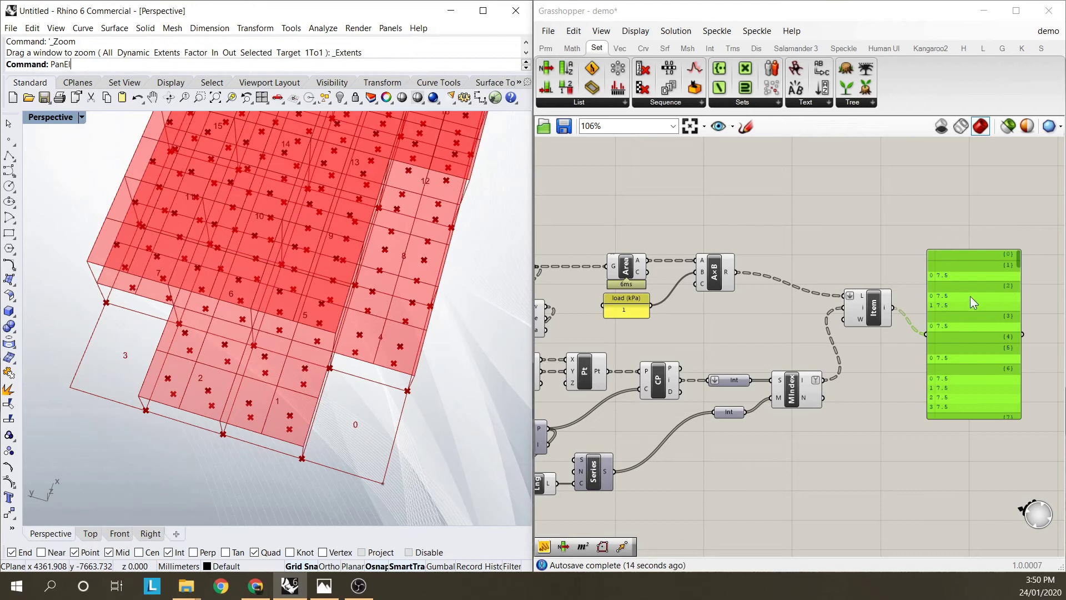
right_click_drag(361, 431, 293, 408)
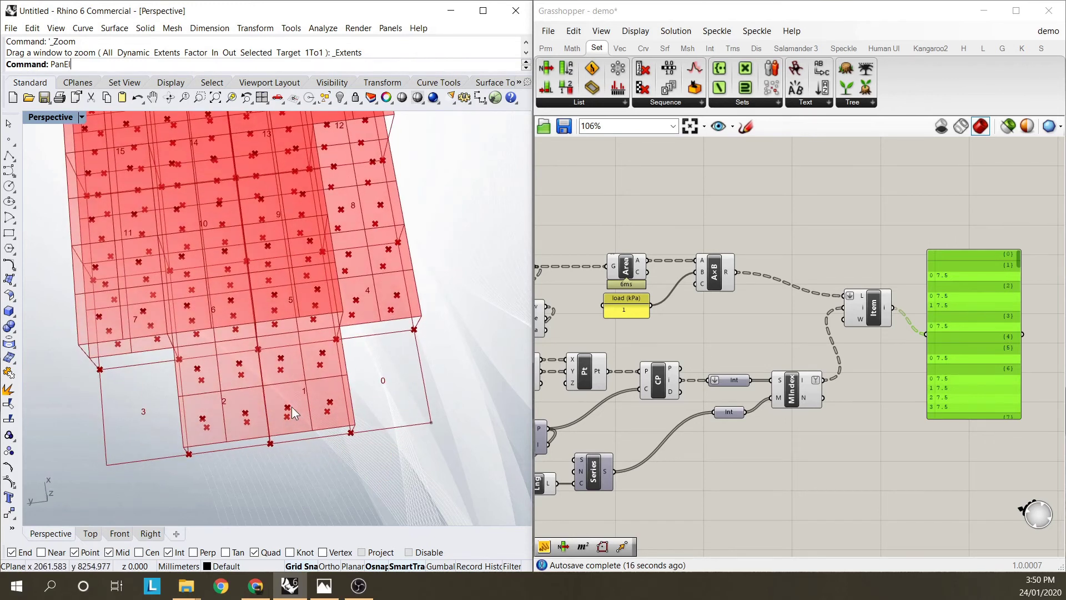
right_click_drag(399, 435, 337, 406)
- Add a Mass Addition component, feed it the List Item output i, and connect its result R to the panel
mouse_move(791, 341)
right_mouse_down()
mouse_move(865, 334)
mouse_move(875, 312)
mouse_move(805, 349)
right_mouse_up()
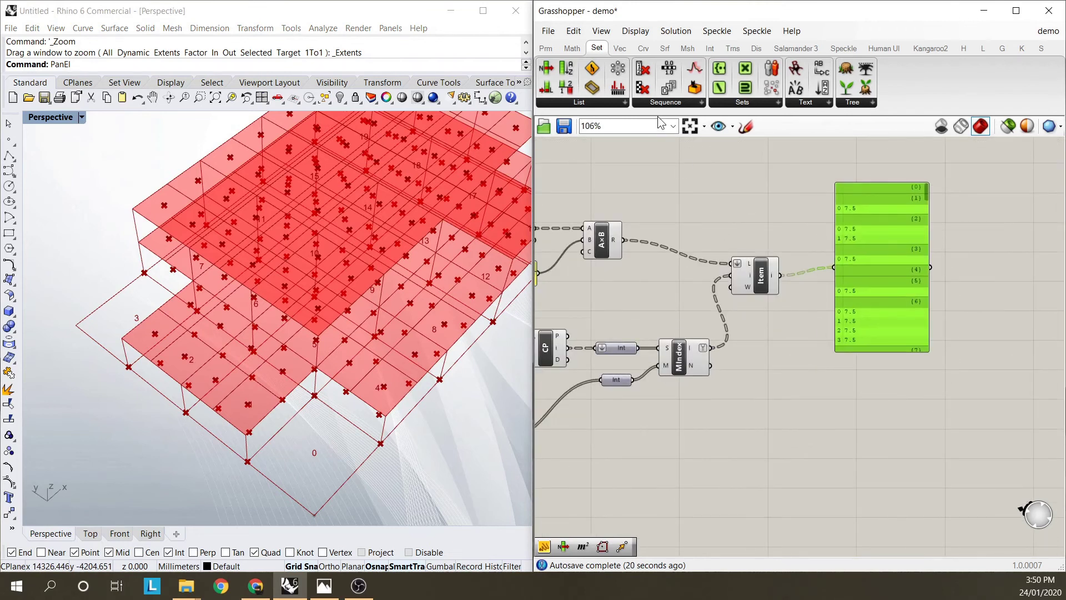
left_click(572, 48)
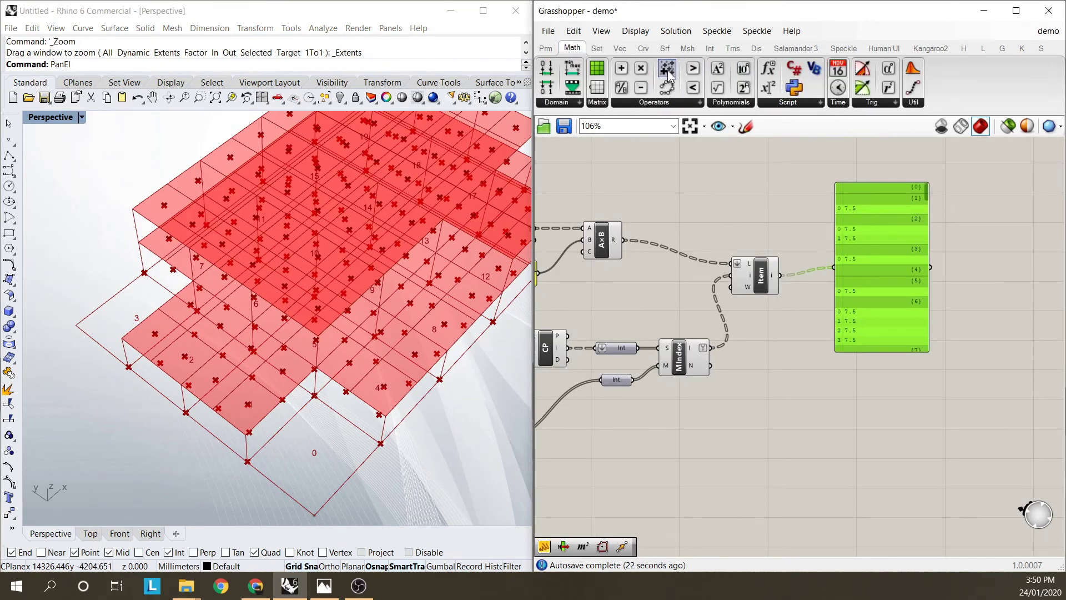
left_click_drag(668, 74, 866, 427)
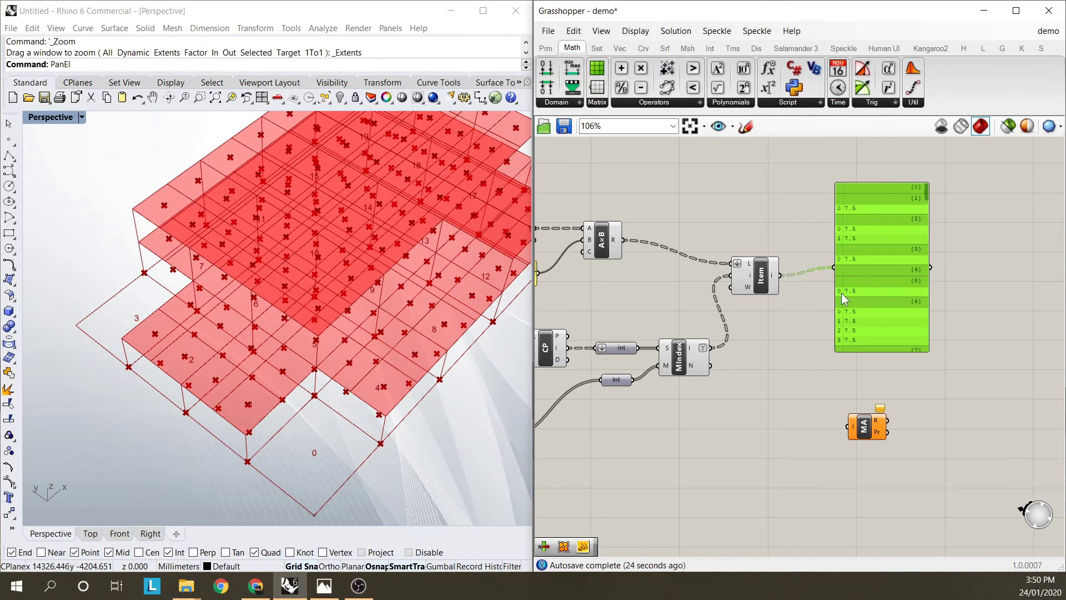
left_click_drag(782, 276, 834, 268)
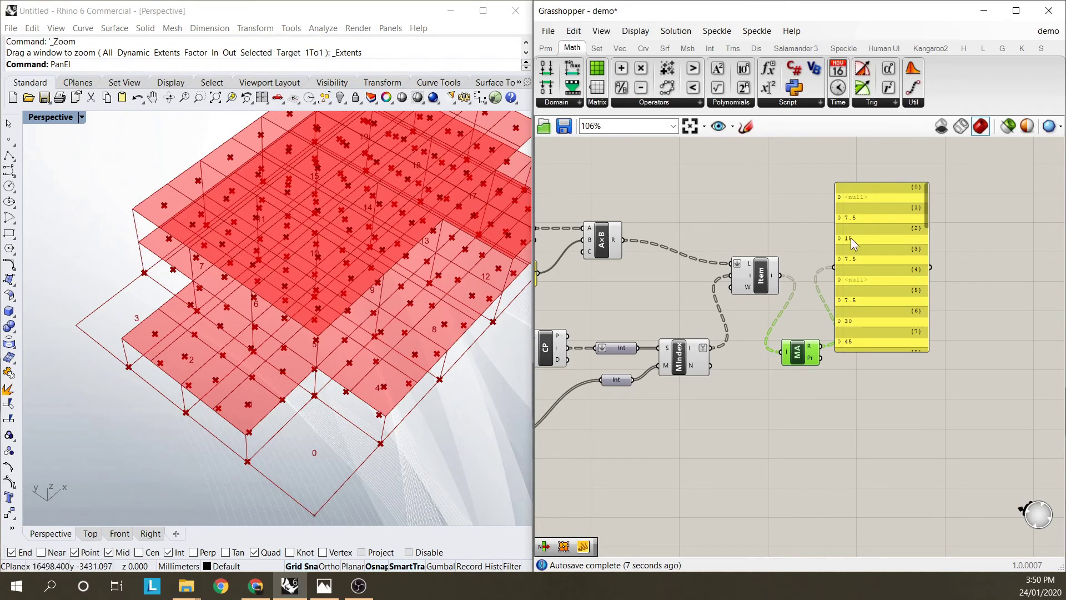
- Reposition the result panel and the Mass Addition component further right of the List Item component, leaving space between them
right_click_drag(239, 414, 277, 430)
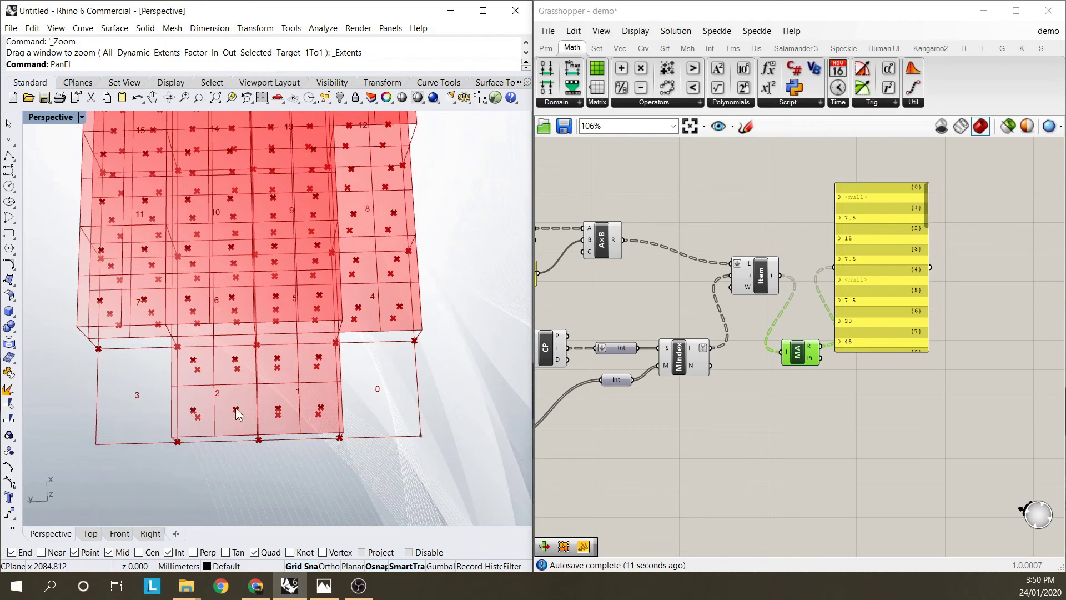
left_click_drag(890, 304, 954, 289)
left_click_drag(800, 358, 834, 327)
left_click(745, 415)
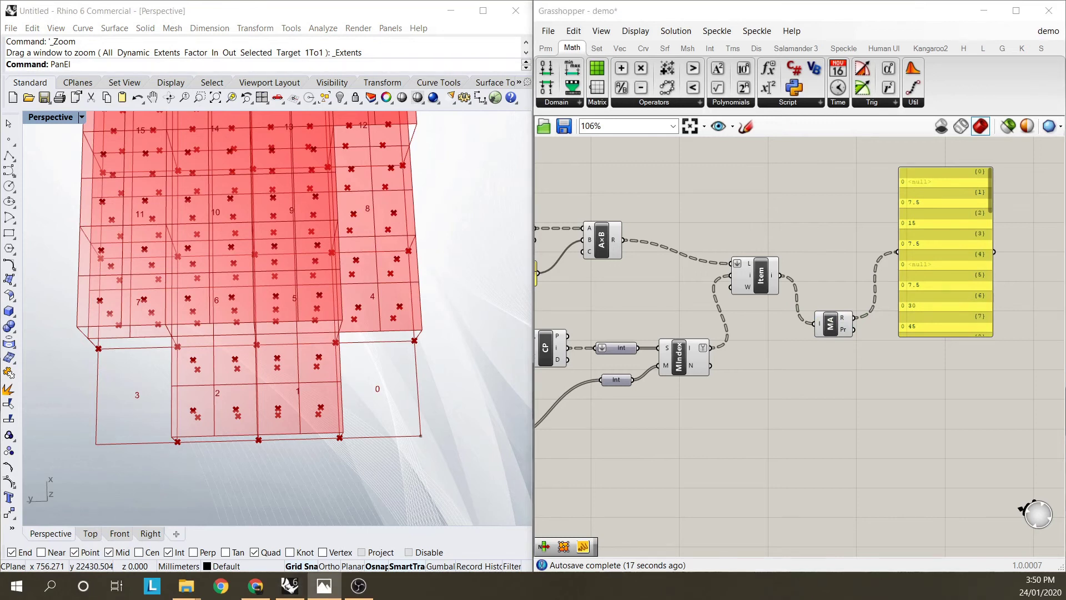
left_click(327, 409)
right_click_drag(327, 408, 262, 313)
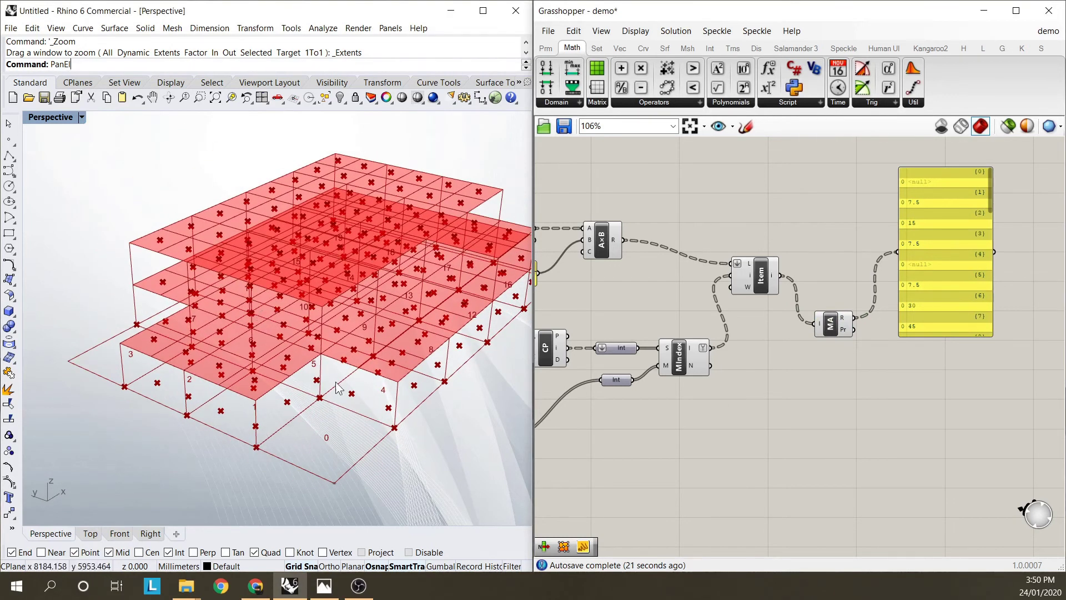
right_click_drag(326, 436, 336, 411)
left_click(832, 324)
left_click_drag(832, 325, 831, 308)
left_click(715, 236)
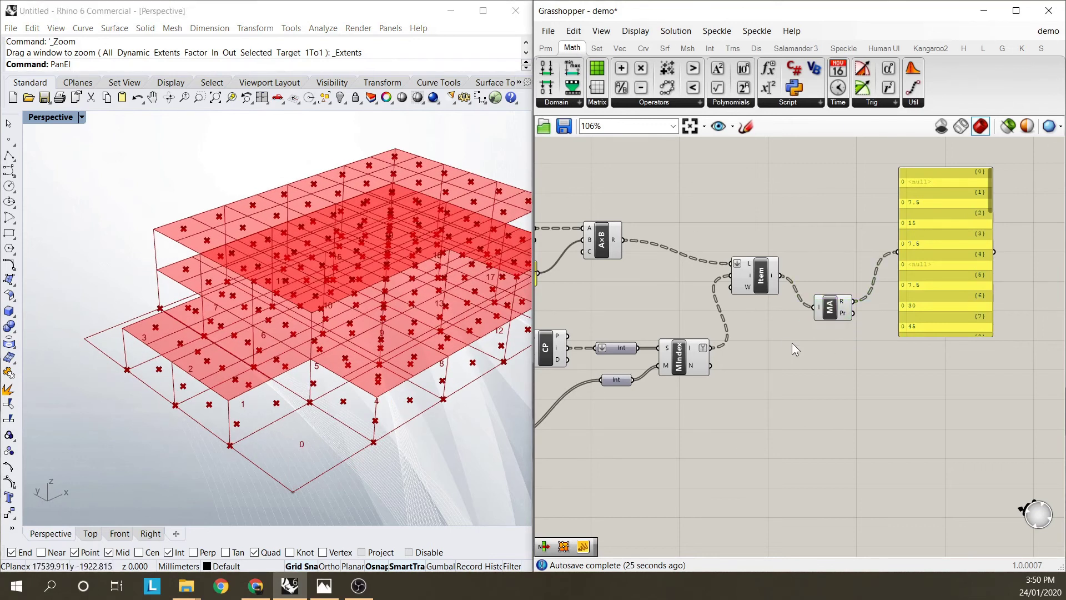
- Add a Text Tag 3D component below the result panel and connect the Mass Addition result R to its T input
double_click(854, 399)
type("tag")
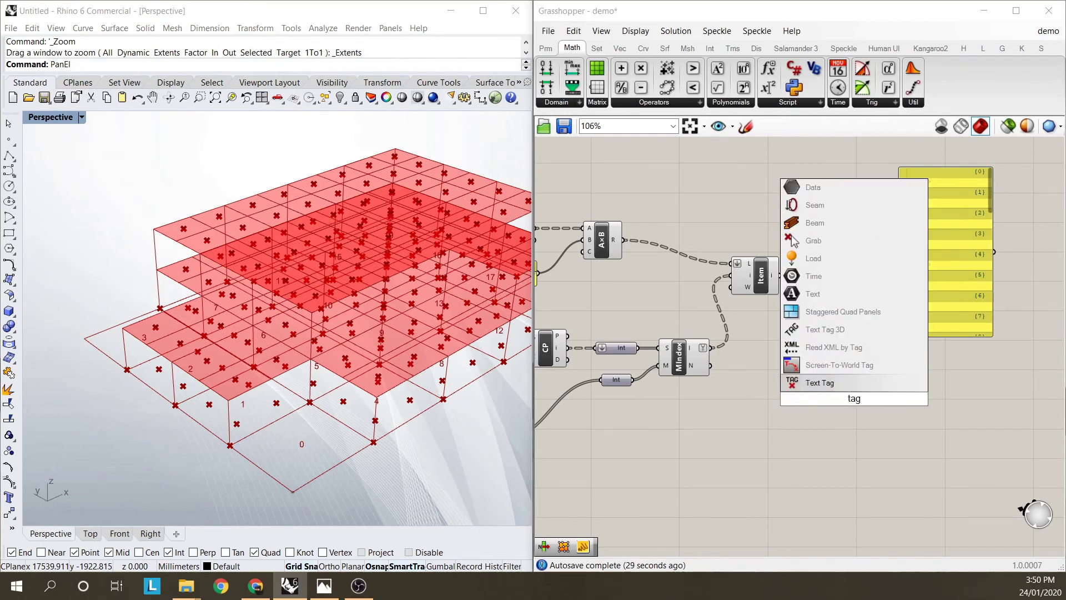
left_click(837, 332)
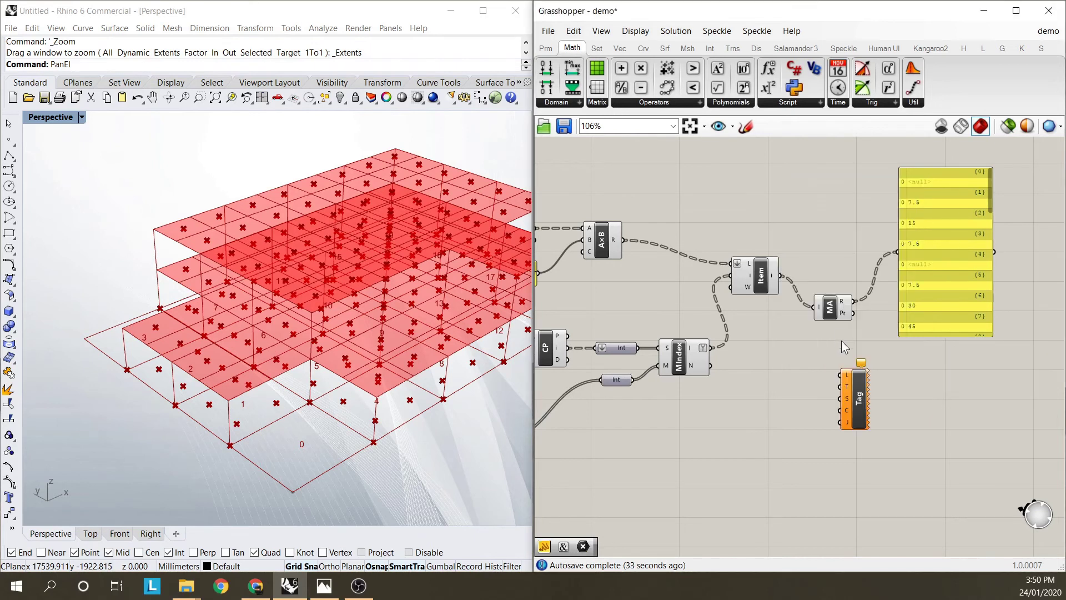
left_click_drag(860, 399, 898, 394)
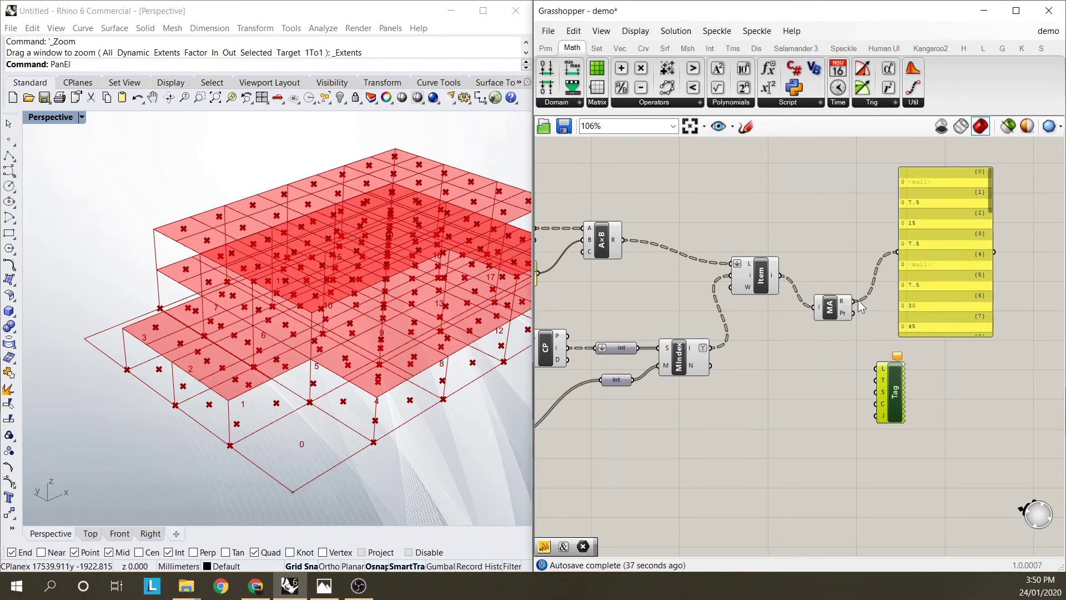
left_click_drag(856, 302, 878, 379)
left_click_drag(895, 389, 899, 392)
left_click(804, 397)
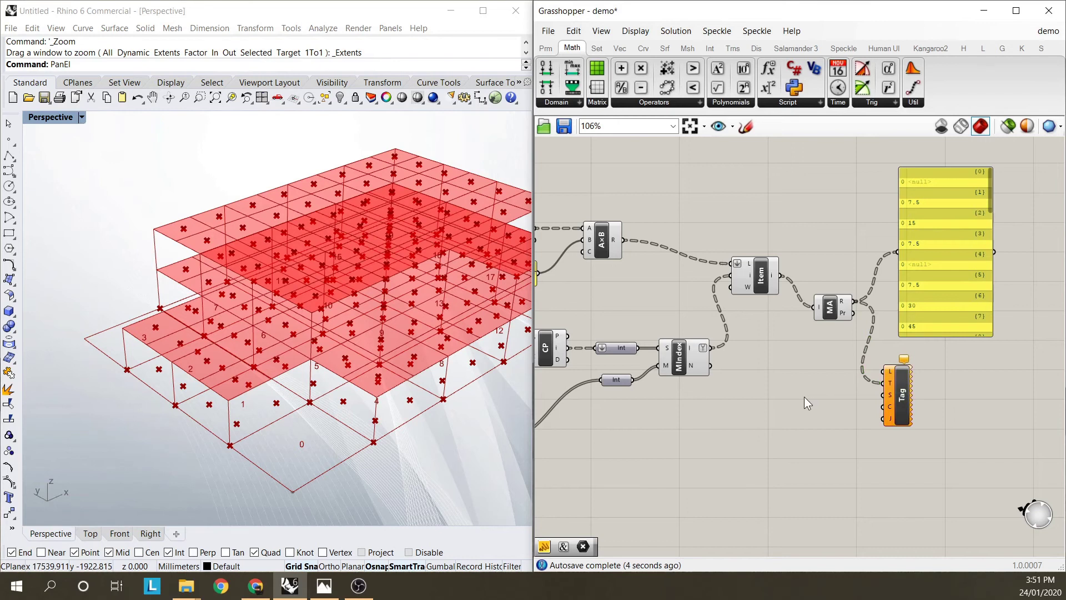
- Add a Move component below the Member Index component and connect the Sort Points output P to its geometry input G
scroll(718, 385, "down", 2)
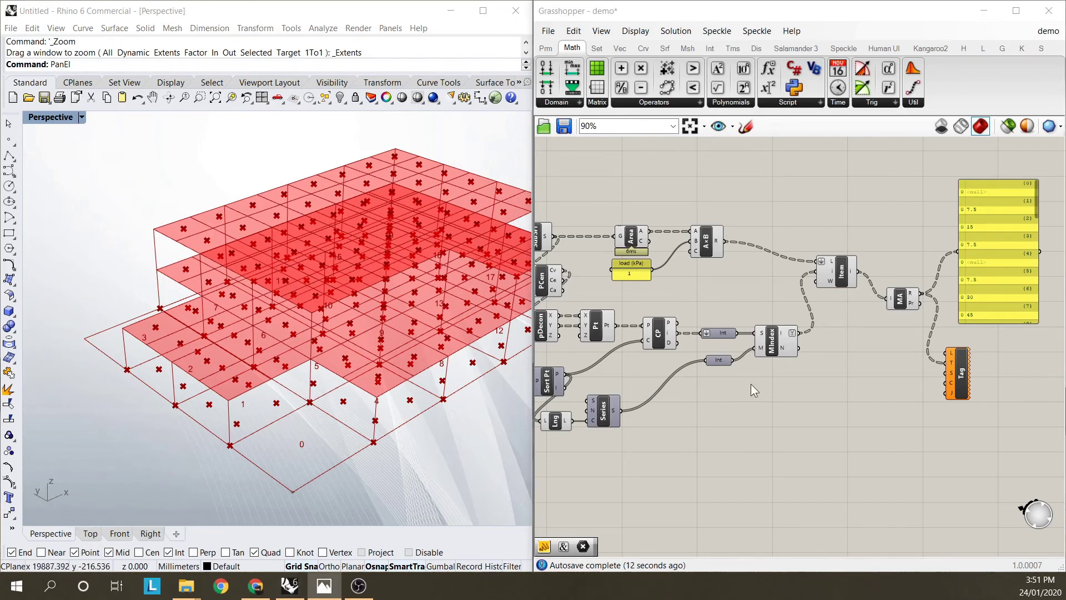
scroll(798, 411, "up", 4)
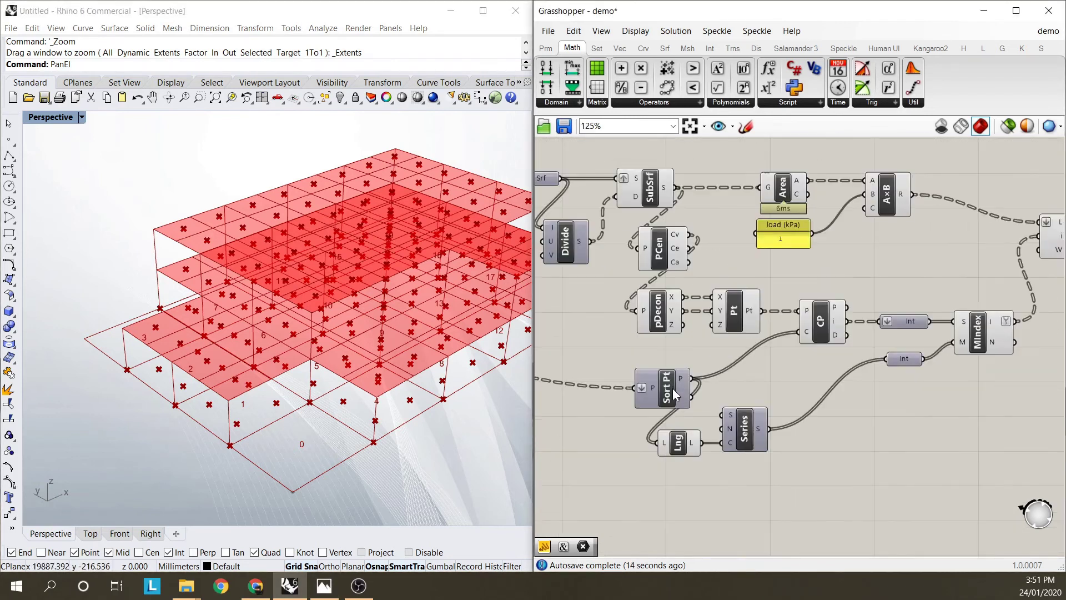
mouse_move(682, 383)
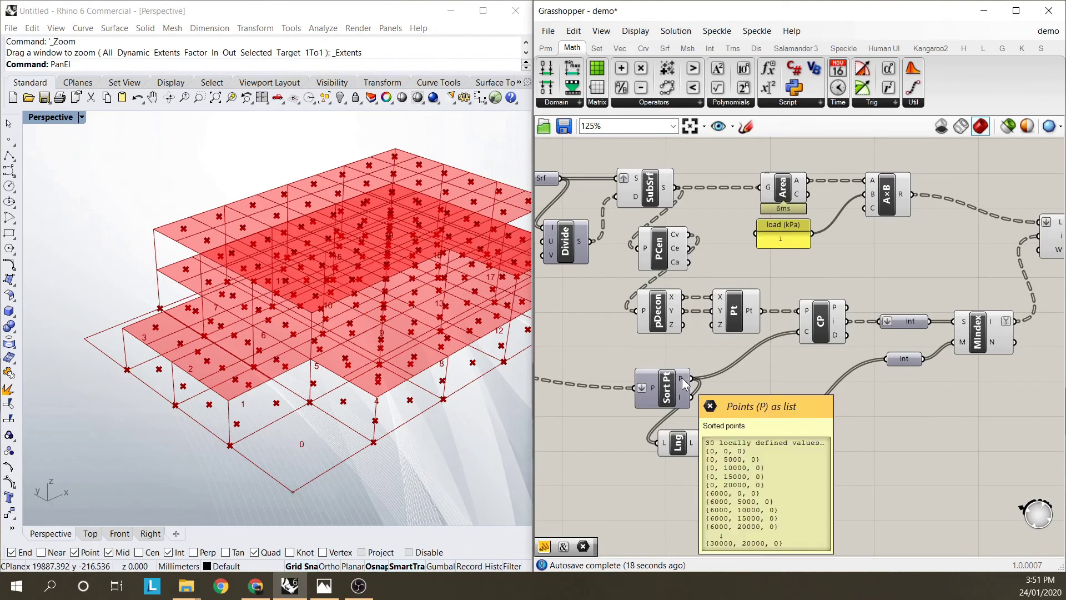
scroll(674, 376, "down", 4)
scroll(782, 379, "up", 2)
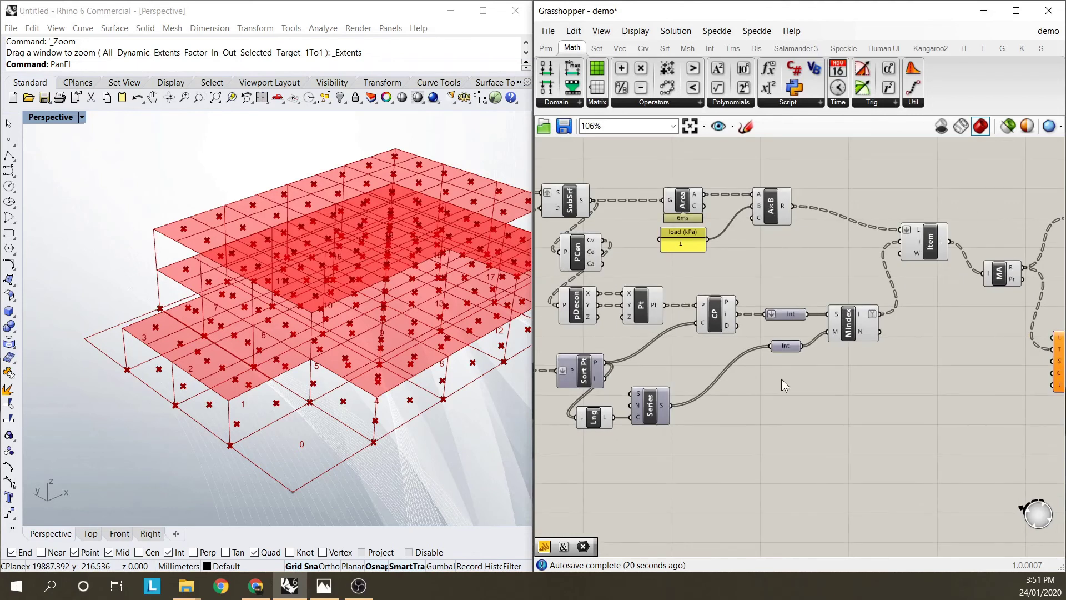
double_click(839, 391)
type("move")
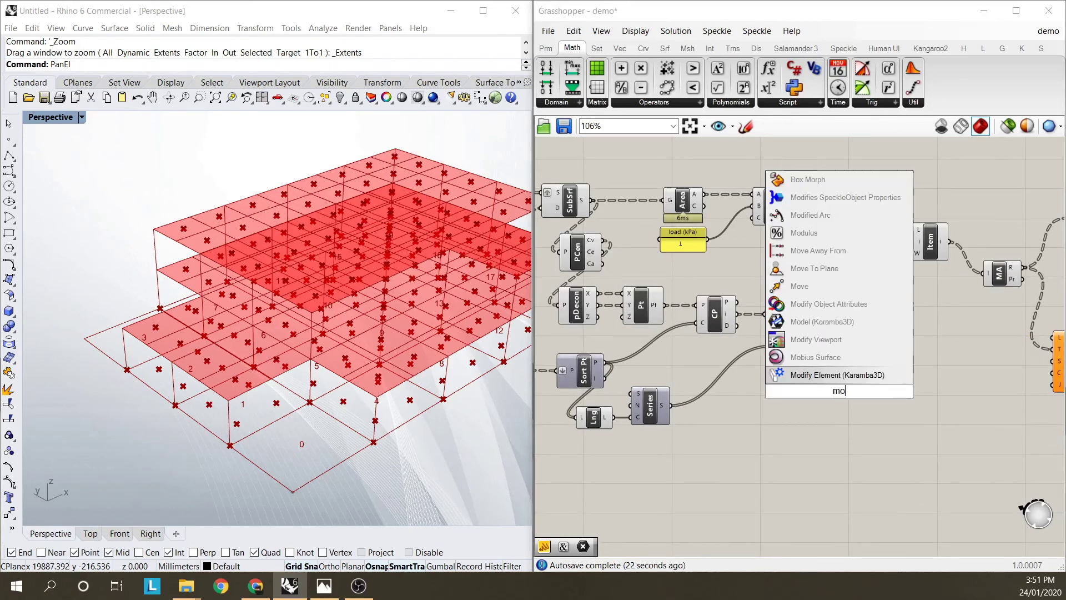
left_click(812, 372)
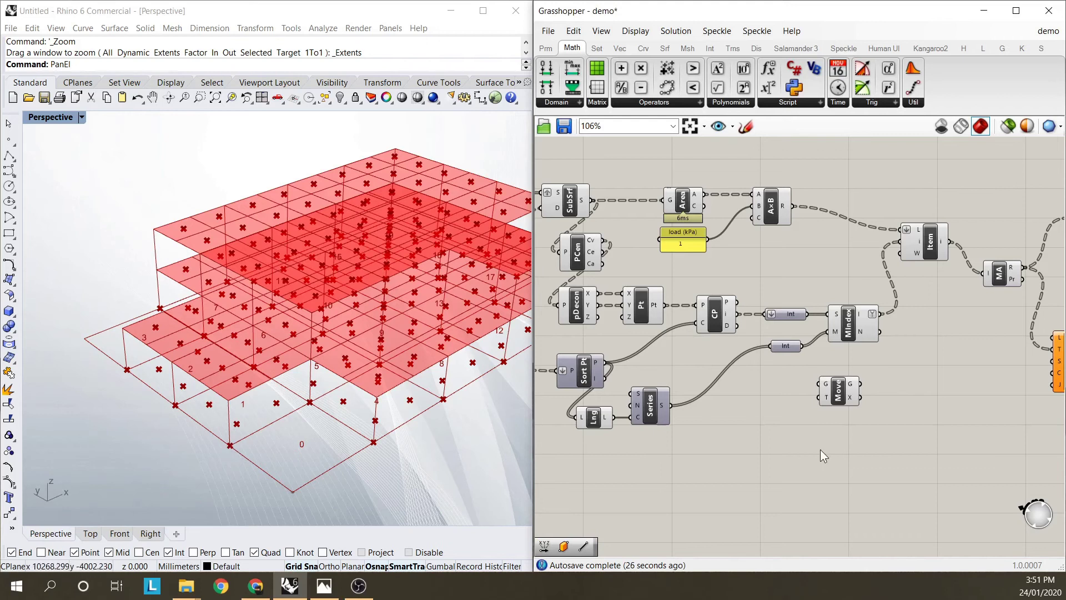
left_click_drag(647, 359, 869, 374)
- Add a Vector XYZ component below and to the left of the Move component
double_click(792, 417)
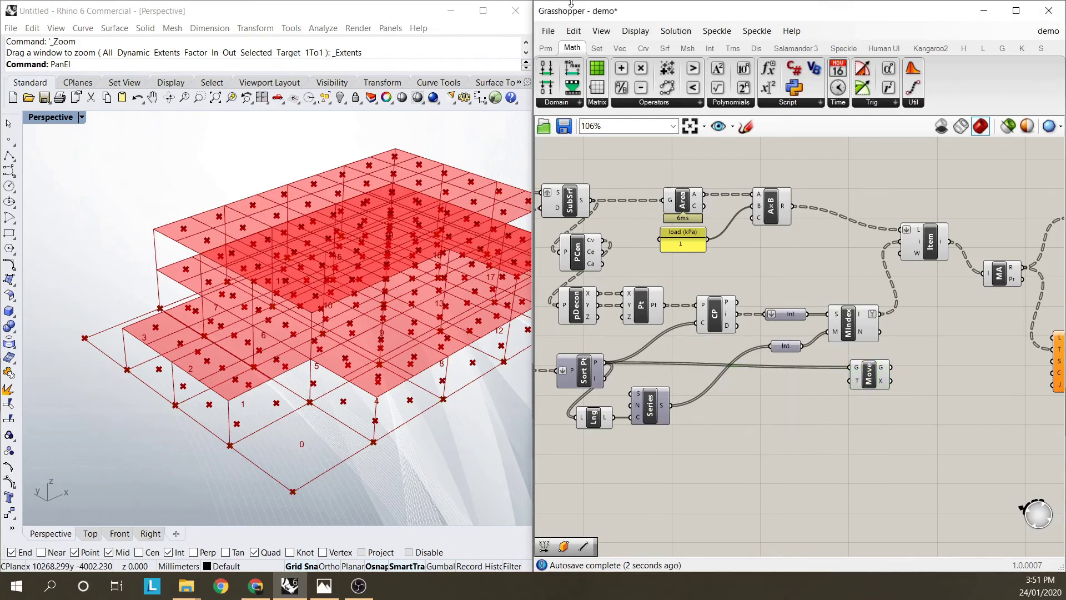
left_click(620, 48)
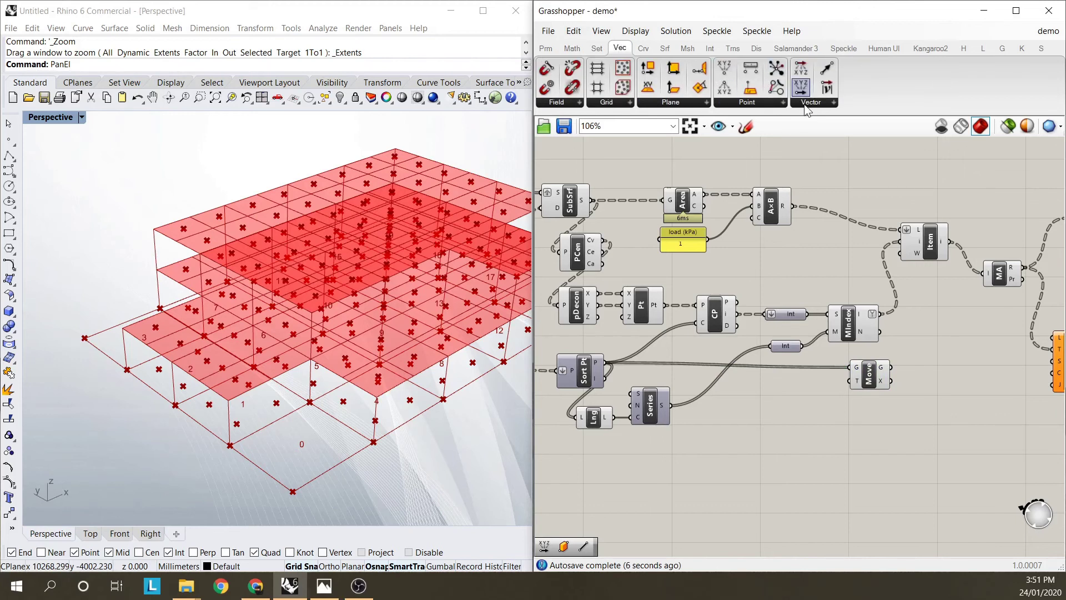
left_click_drag(801, 87, 812, 414)
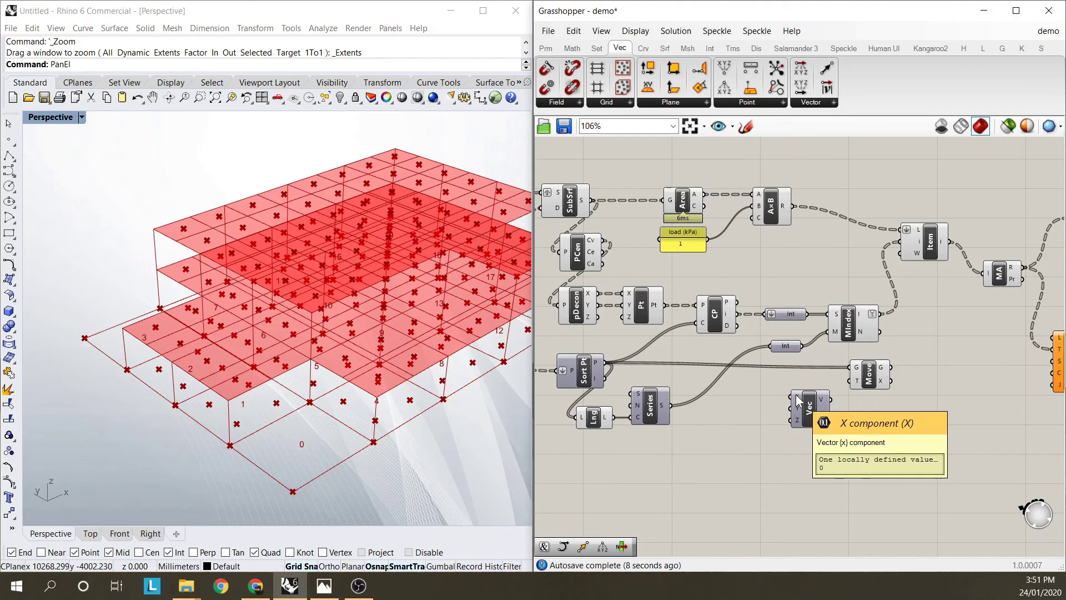
right_click(799, 400)
mouse_move(883, 471)
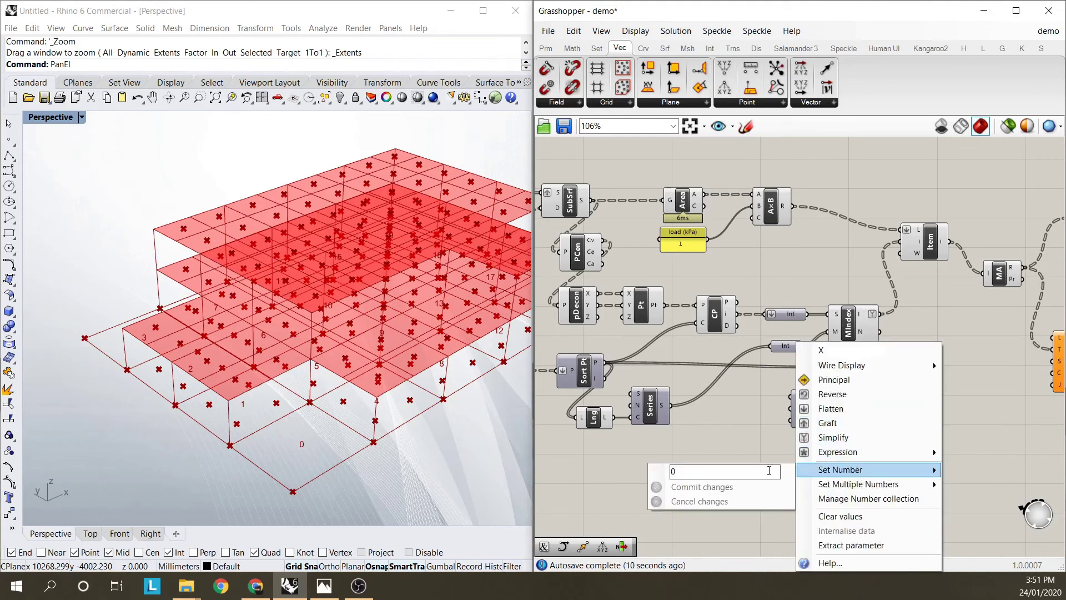
mouse_move(654, 476)
left_click(749, 445)
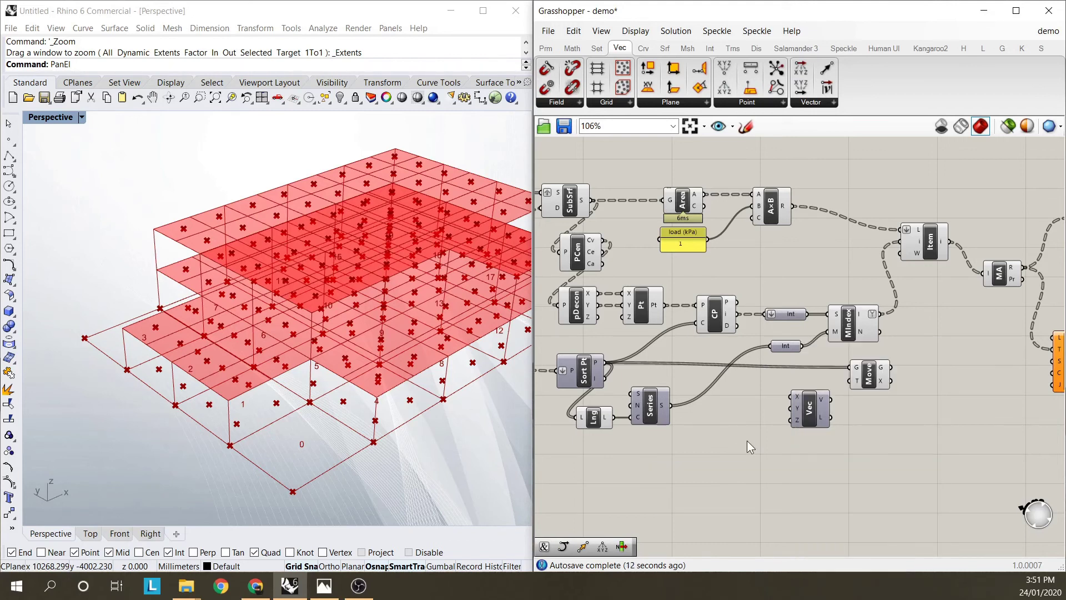
- Add a panel containing 200, feed it to the vector's X and Y inputs, and connect vector V to Move's T input
double_click(737, 433)
type("pane")
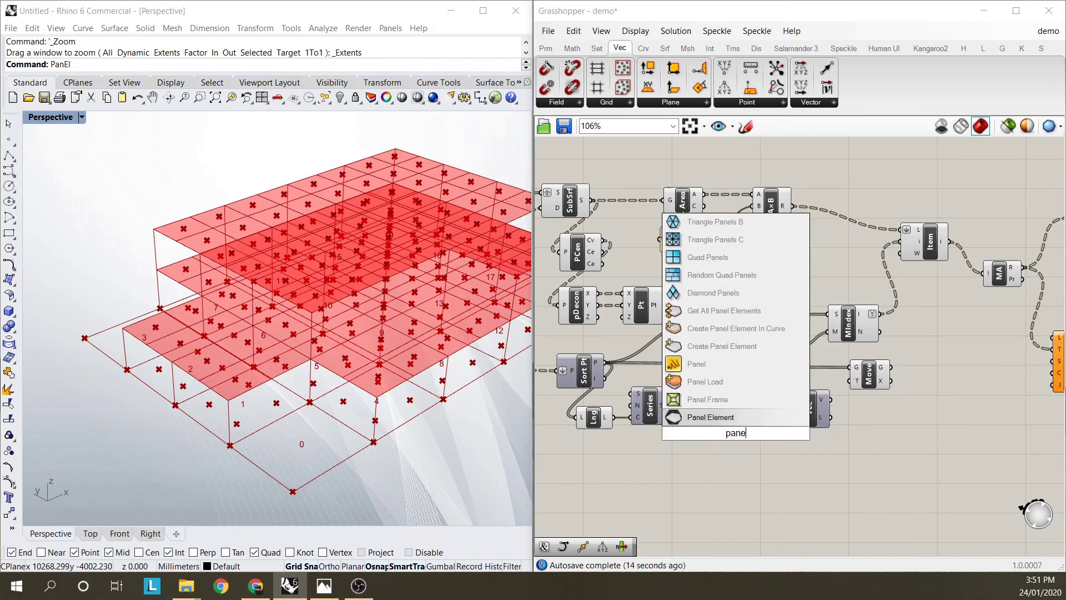
left_click(713, 368)
double_click(735, 423)
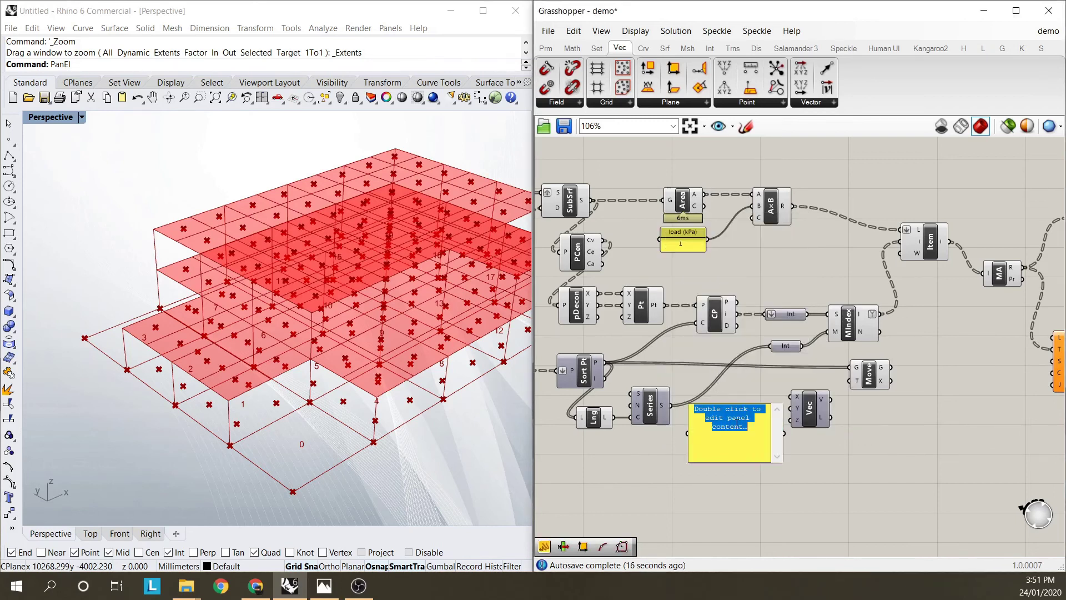
type("20")
left_click(790, 472)
left_click_drag(785, 434, 851, 381)
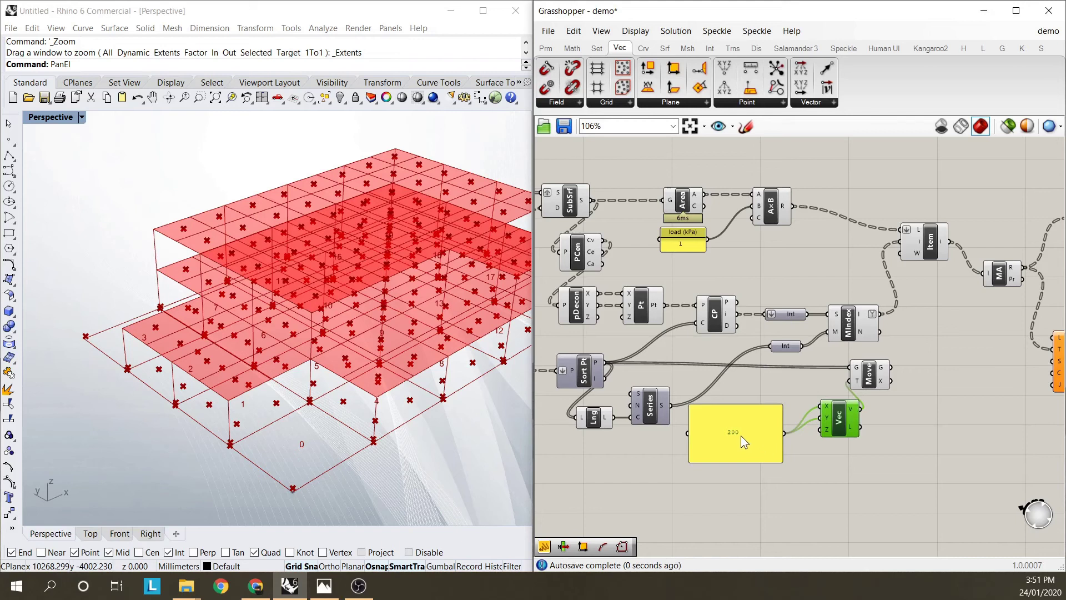
- Shrink the 200 panel to a single line and shift it with the Vector XYZ and Move components further right
left_click(744, 438)
left_click_drag(738, 402, 788, 414)
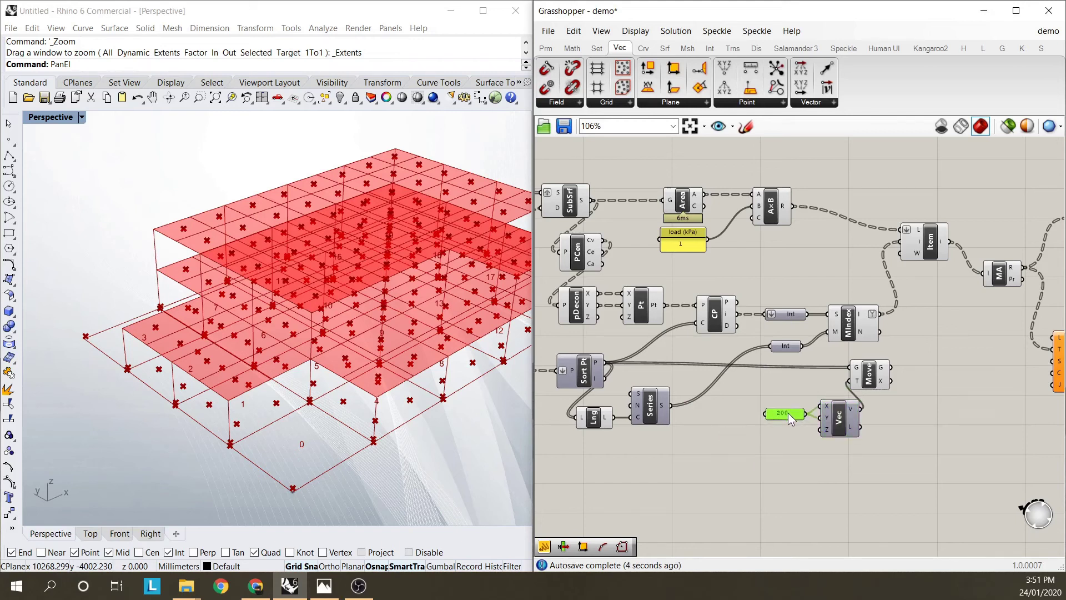
left_click_drag(870, 384, 944, 379)
left_click_drag(885, 451, 762, 389)
left_click_drag(844, 421, 893, 404)
left_click(933, 438)
- Connect the Move output G to the Text Tag 3D location input L and turn off the Move component's preview
right_click_drag(933, 439, 742, 379)
scroll(777, 439, "up", 2)
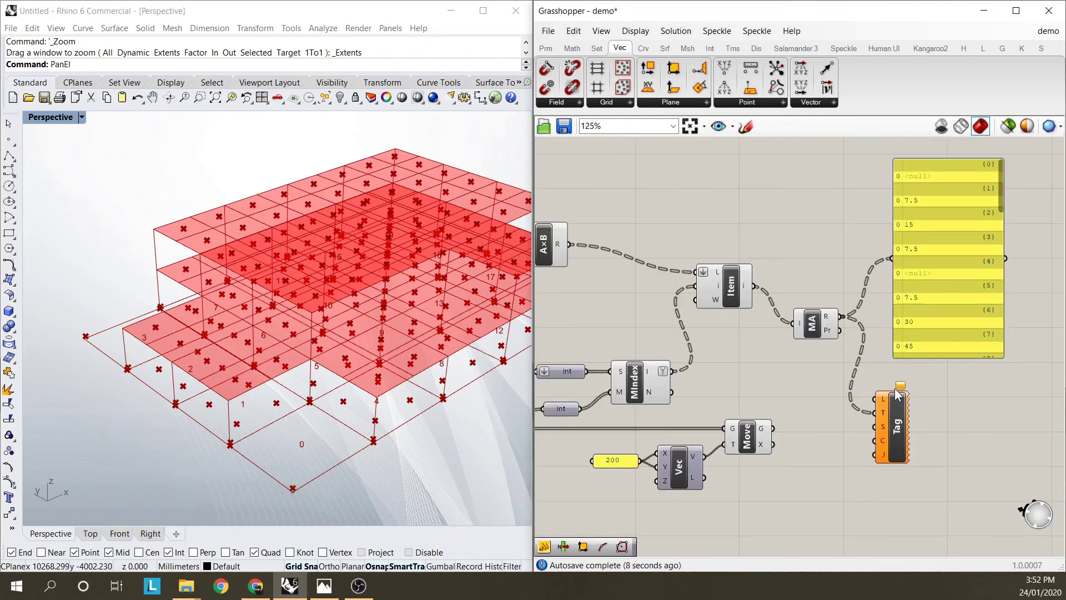
left_click_drag(773, 429, 877, 398)
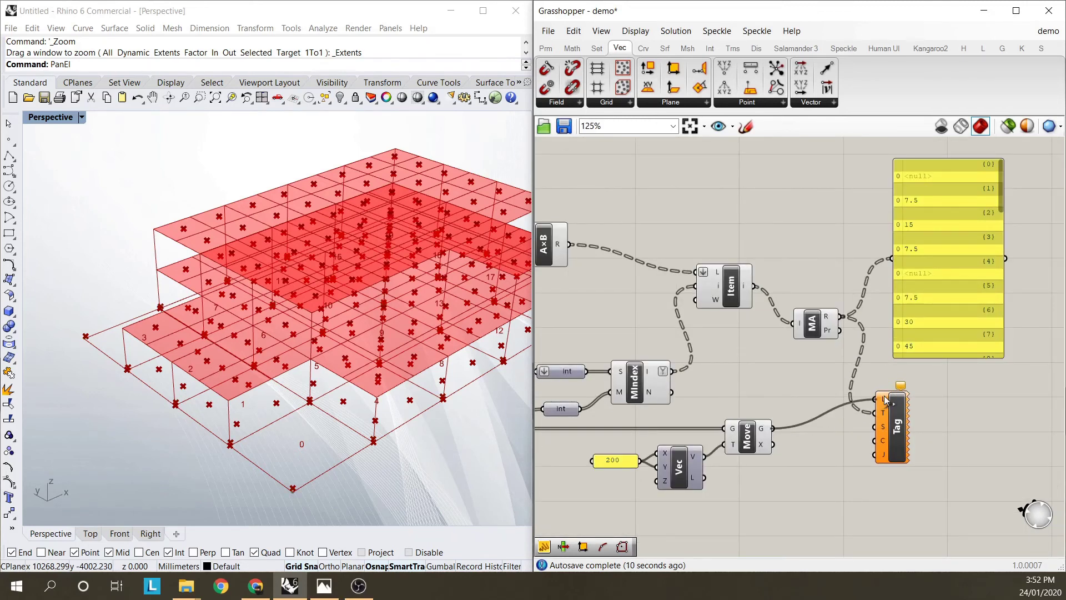
left_click(759, 444)
right_click(751, 441)
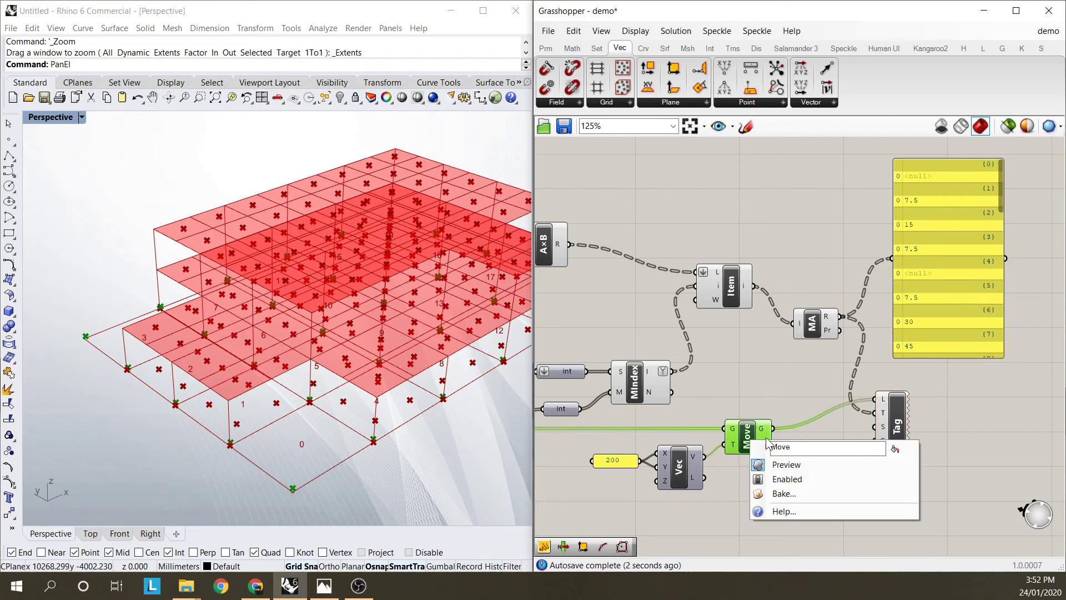
left_click(789, 465)
left_click(767, 392)
- Set a larger text size on the Text Tag 3D component's S input
mouse_move(780, 391)
right_mouse_down()
mouse_move(822, 445)
mouse_move(789, 405)
right_mouse_up()
left_click_drag(855, 404, 873, 404)
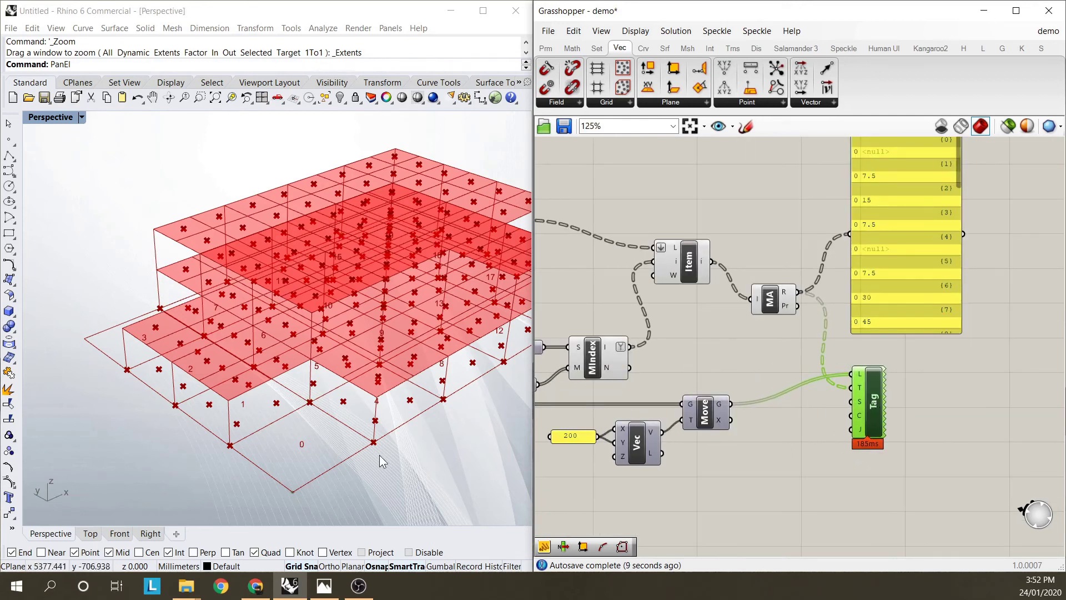
right_click(860, 404)
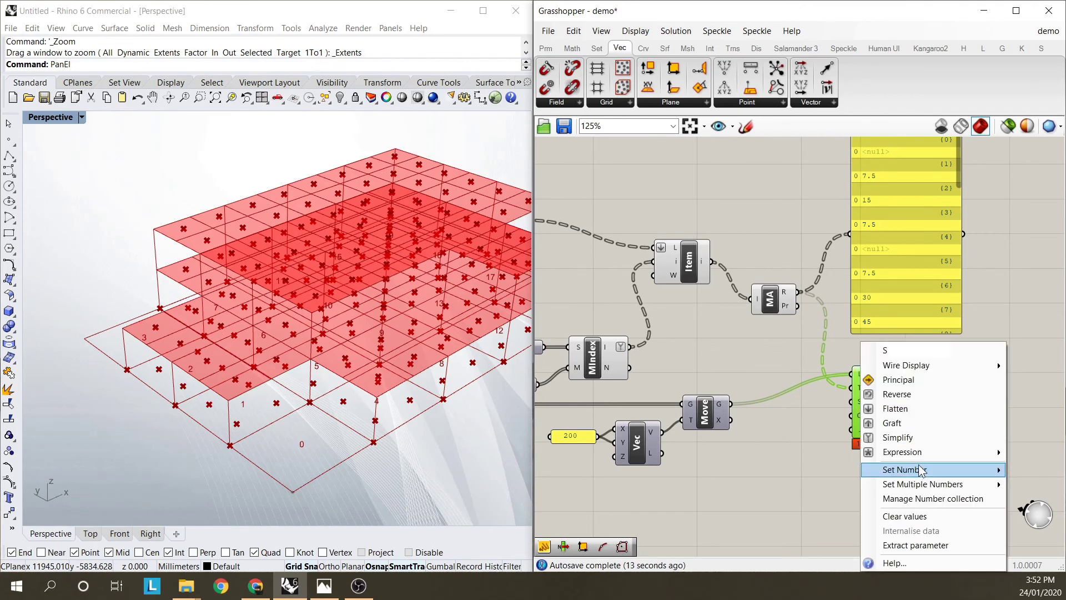
mouse_move(888, 469)
left_click(728, 471)
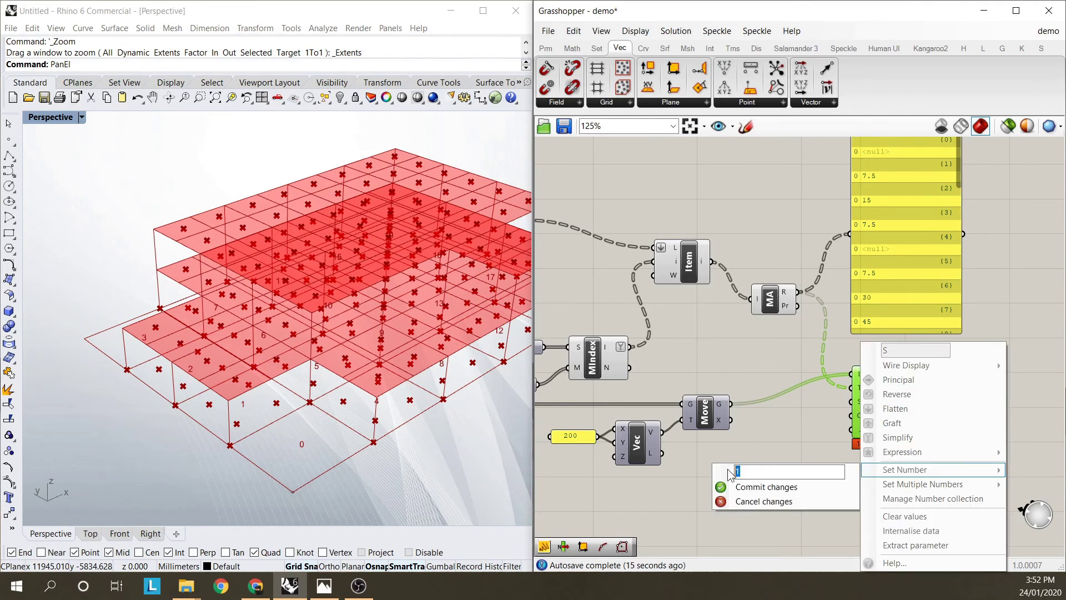
left_click(777, 487)
- Flatten the Text Tag 3D component's T input and check the load tags at the grid points in the Rhino Perspective viewport
scroll(289, 496, "up", 4)
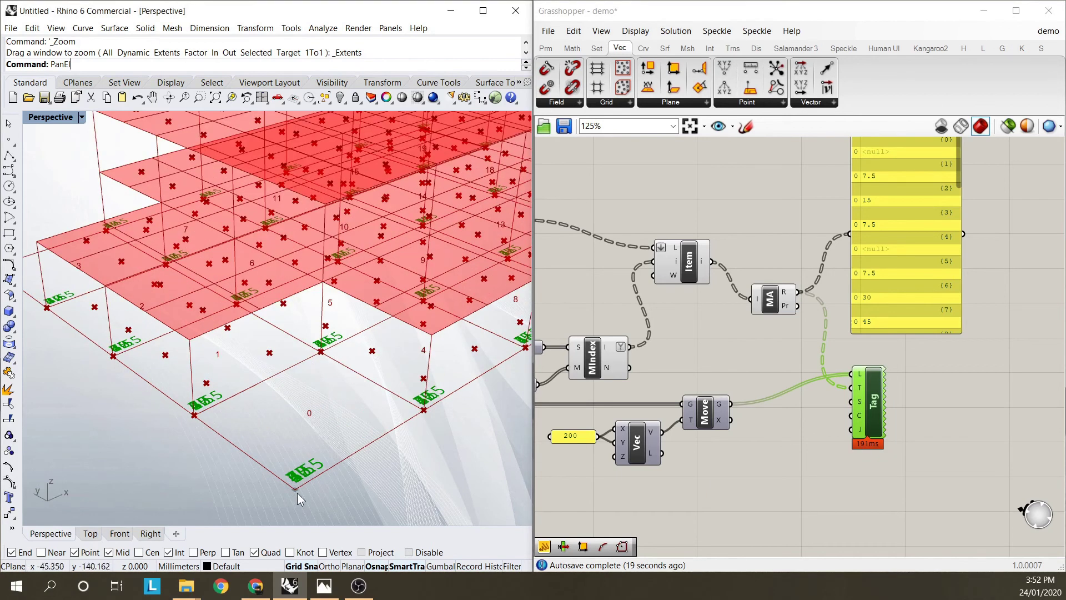
left_click(799, 423)
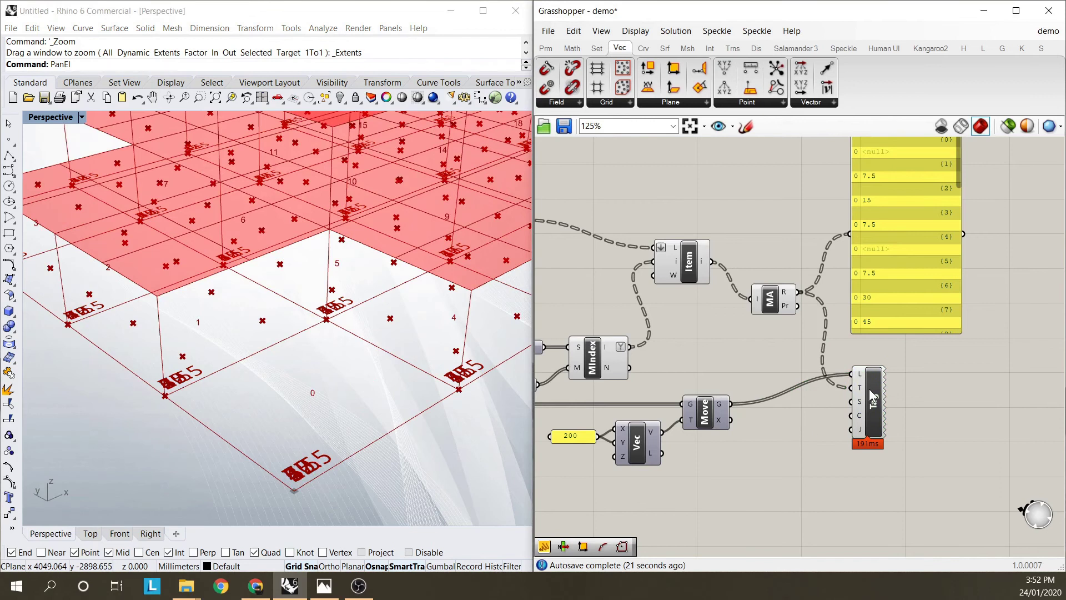
right_click(860, 394)
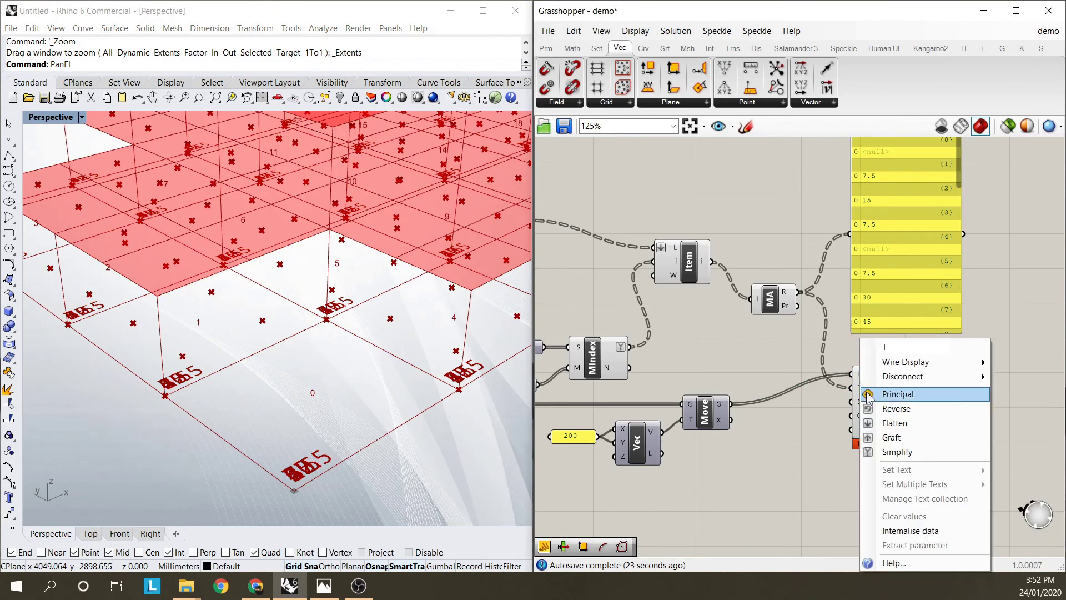
left_click(895, 423)
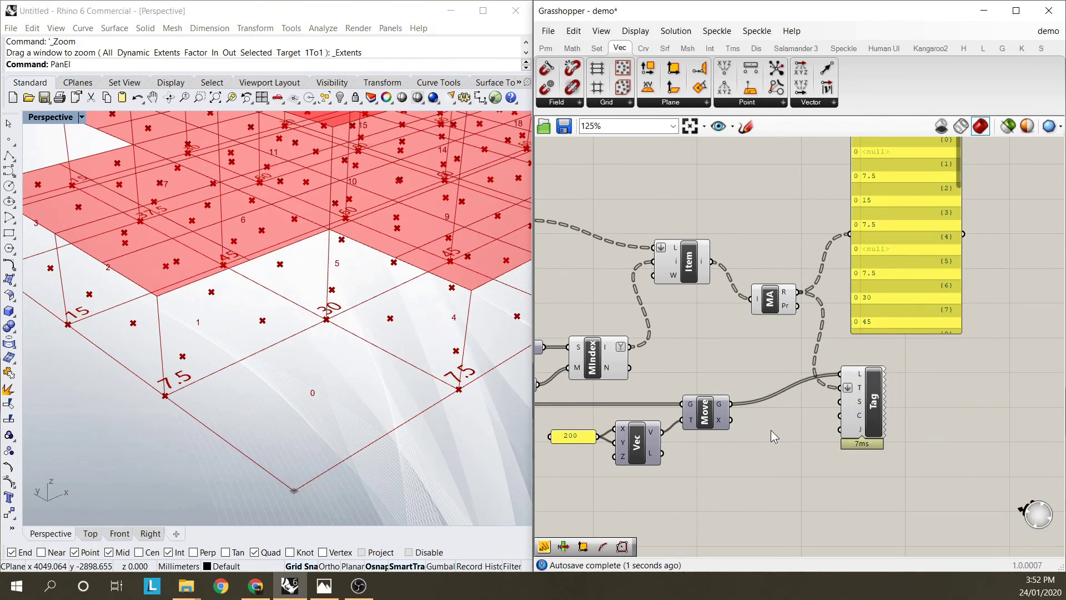
right_click_drag(288, 399, 395, 434)
scroll(238, 397, "up", 8)
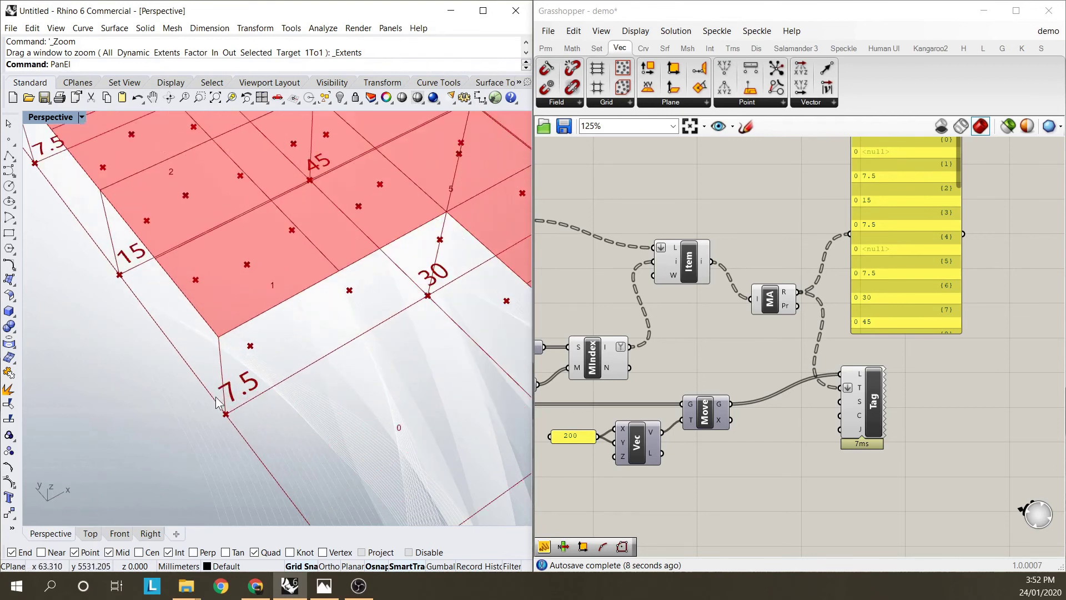
scroll(191, 421, "down", 8)
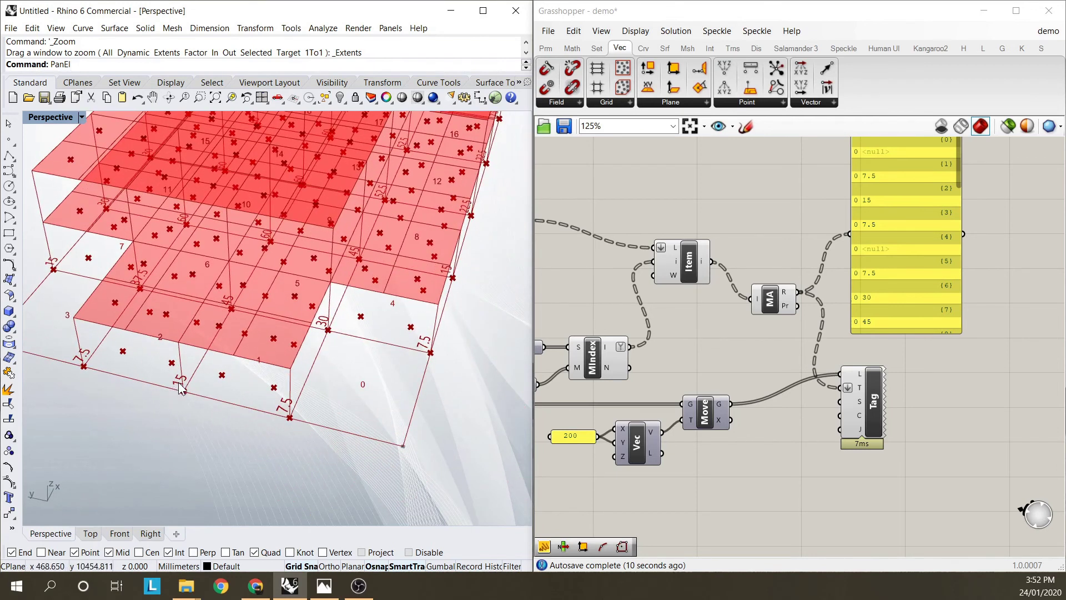
- Examine the load tags at the grid points from several angles in the Perspective viewport
right_click_drag(323, 428, 317, 383)
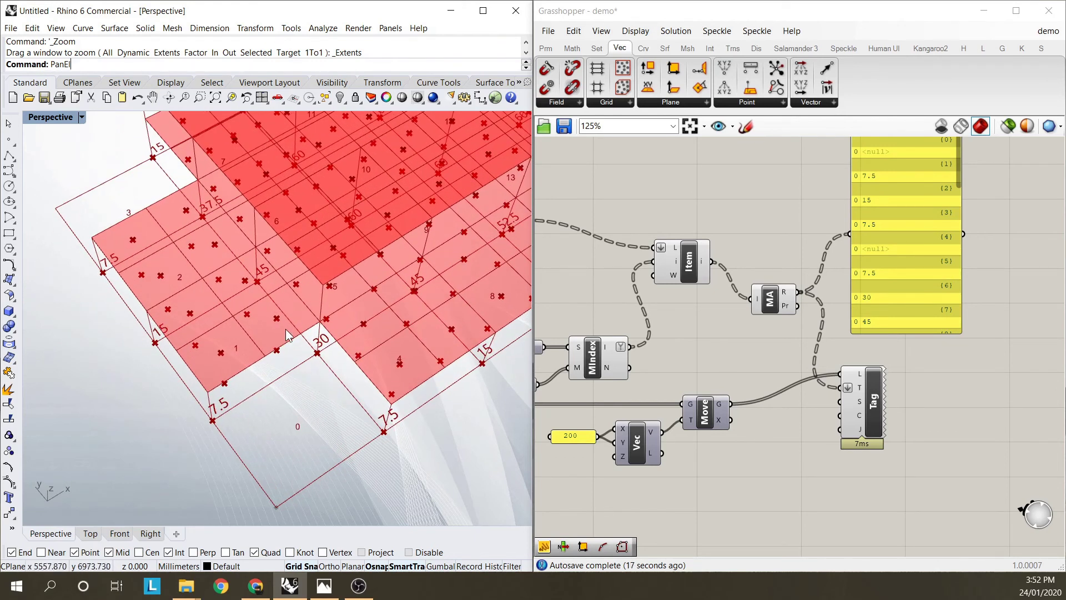
right_click_drag(328, 365, 355, 330)
right_click_drag(341, 285, 281, 255)
scroll(281, 256, "up", 2)
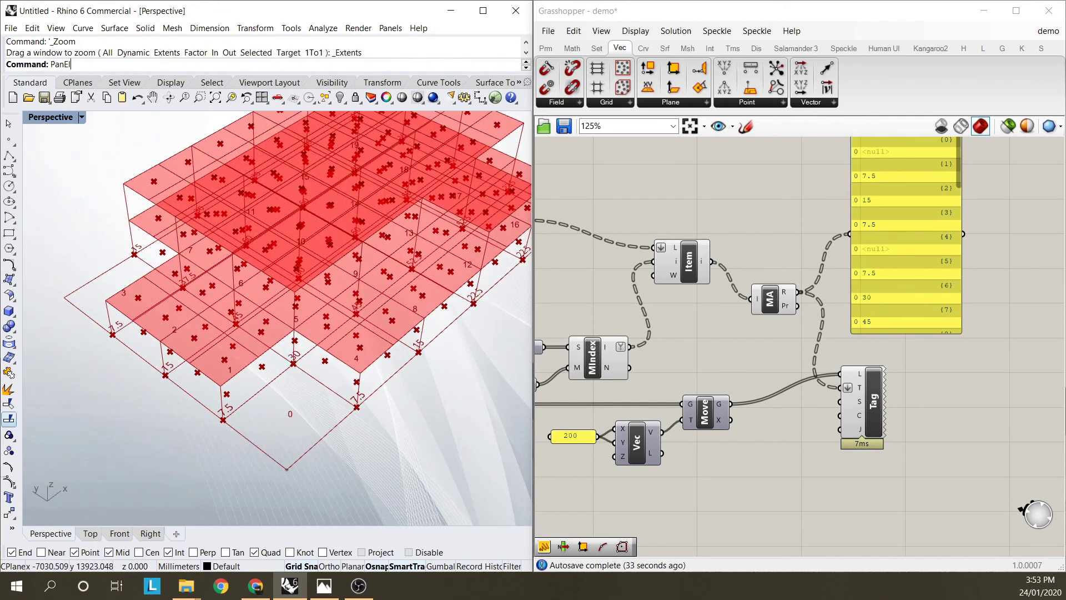
left_click(774, 469)
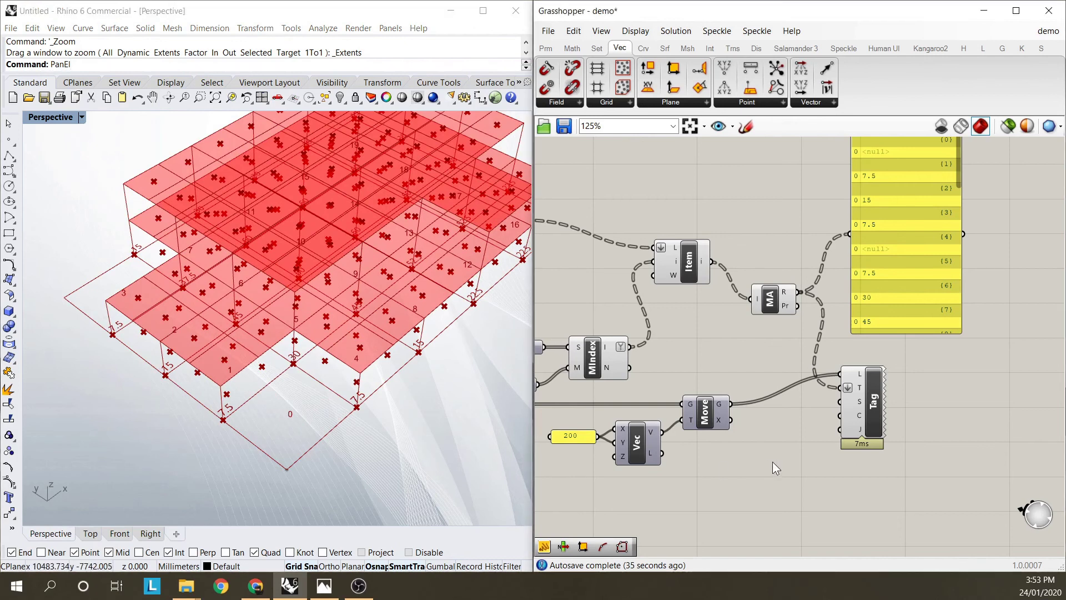
- Turn off the preview of the Area component
scroll(761, 371, "down", 3)
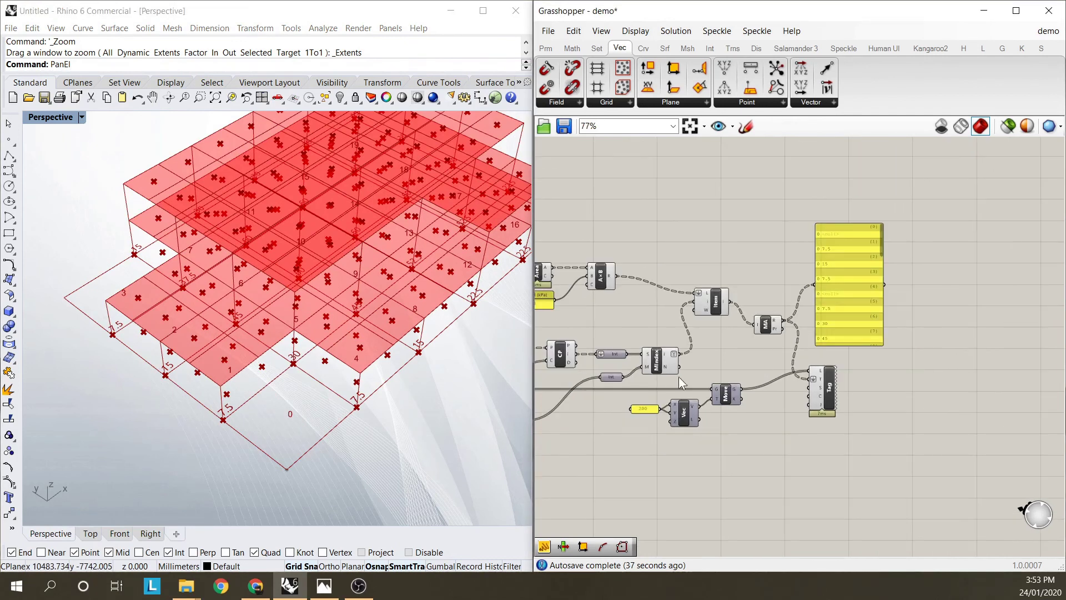
scroll(639, 261, "up", 3)
left_click(709, 272)
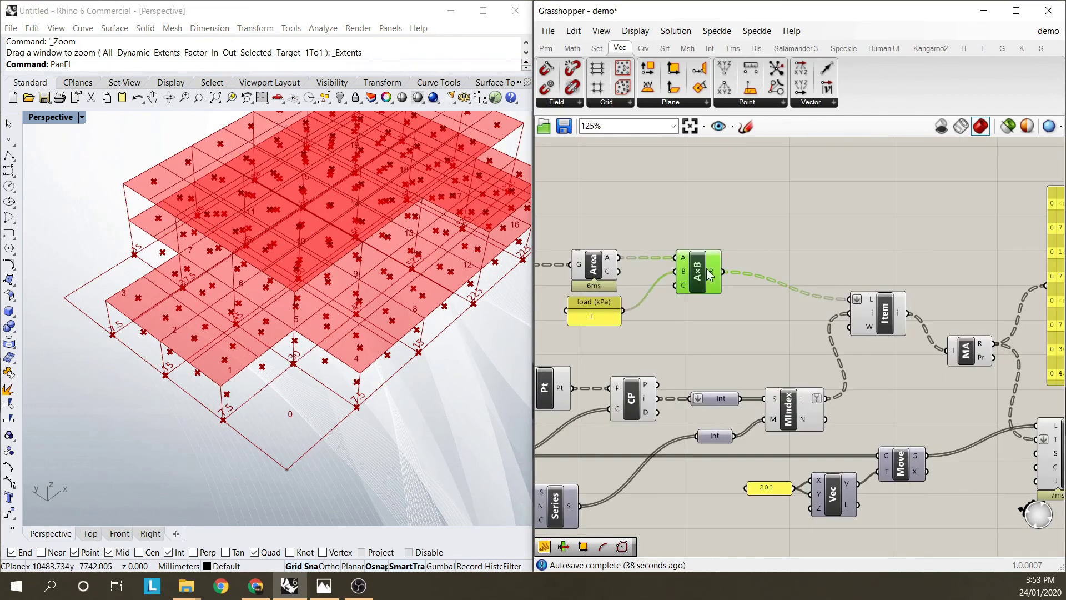
left_click(594, 267)
right_click(597, 262)
left_click(622, 285)
- Try hiding the SubSrf component's preview, then restore it
scroll(797, 315, "down", 3)
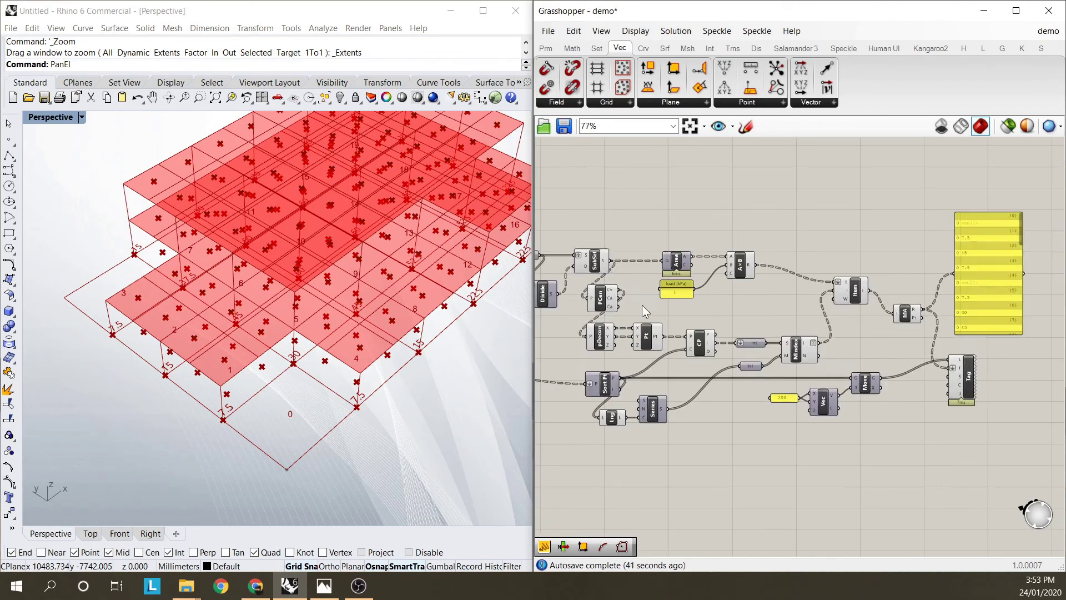
scroll(626, 311, "up", 2)
left_click(581, 248)
right_click(575, 246)
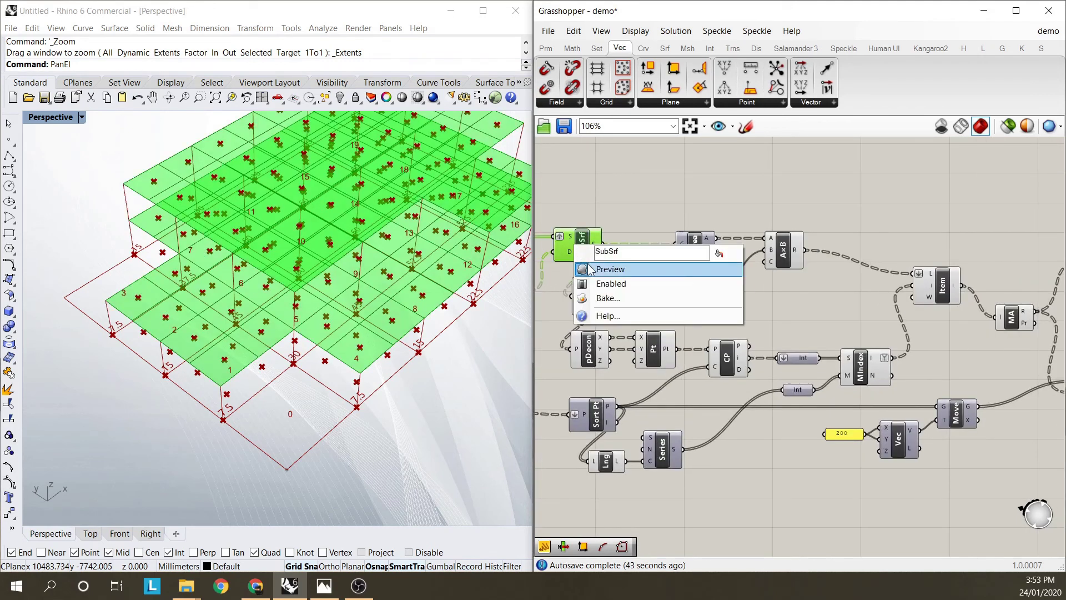
left_click(589, 269)
right_click(591, 249)
left_click(595, 269)
- Turn off the preview of the PCen component
left_click(590, 294)
right_click(593, 296)
left_click(618, 320)
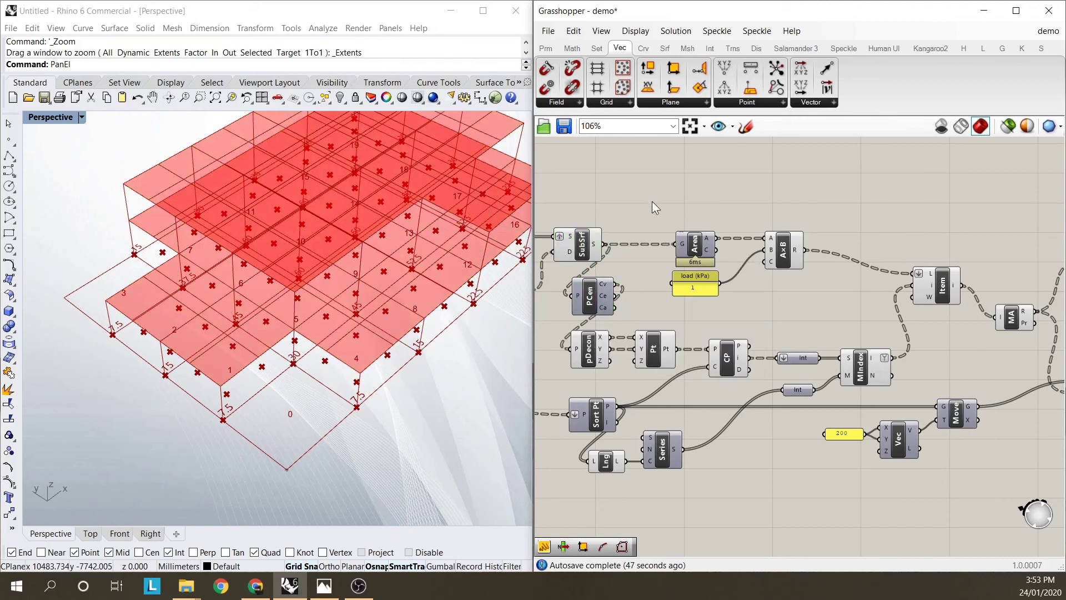
- Turn off the SubSrf component's preview and turn on the preview of the Srf parameter feeding it
scroll(944, 211, "down", 1)
left_click(645, 239)
left_click(668, 259)
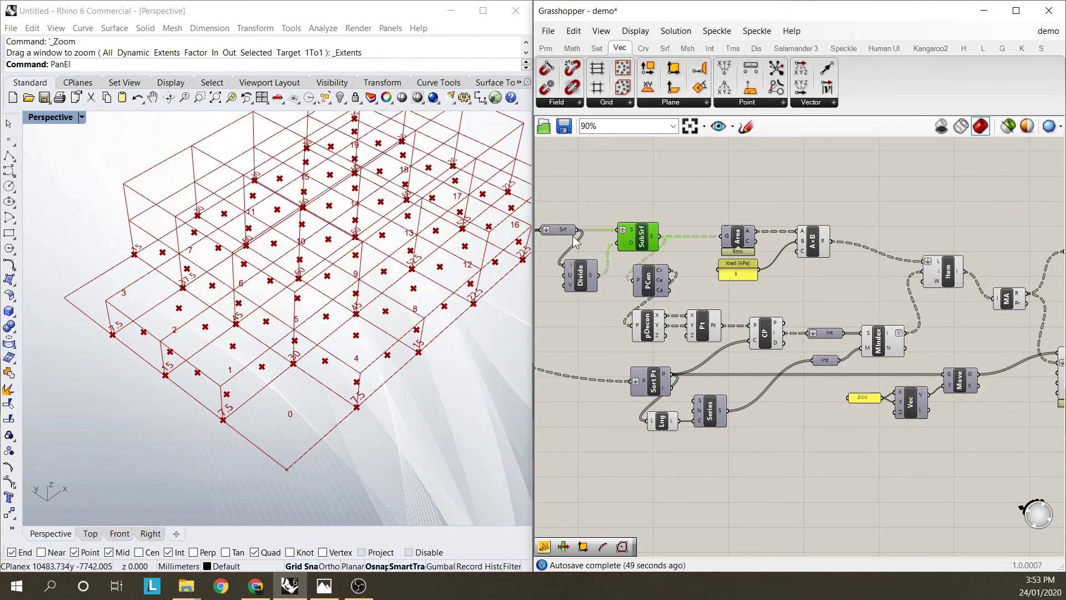
right_click(564, 231)
left_click(601, 257)
left_click(601, 206)
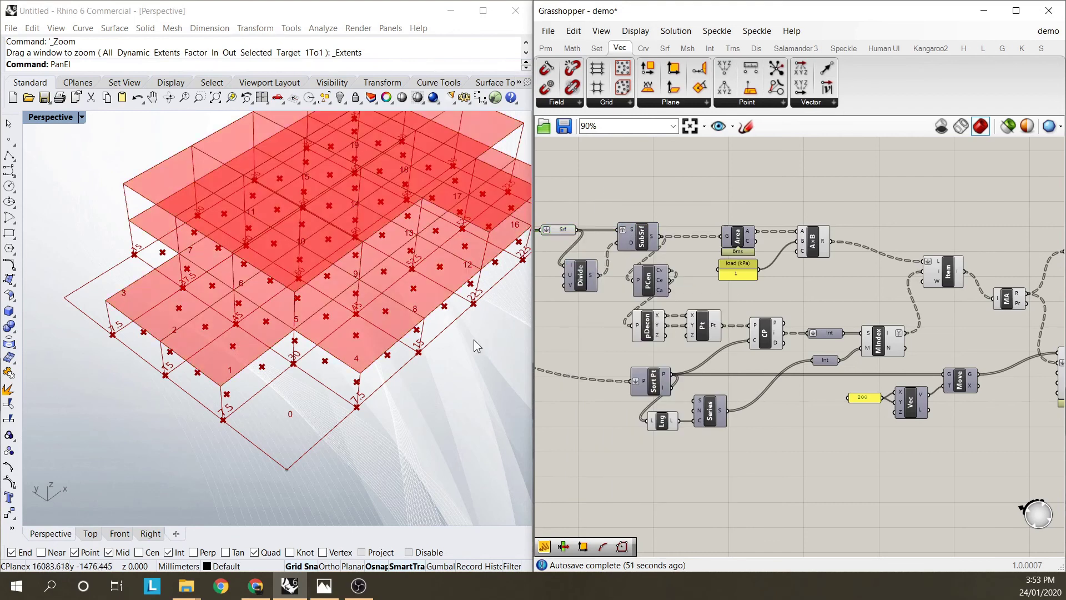
- Turn off the preview of the Pt component that feeds the closest-point component
right_click_drag(356, 372, 237, 384)
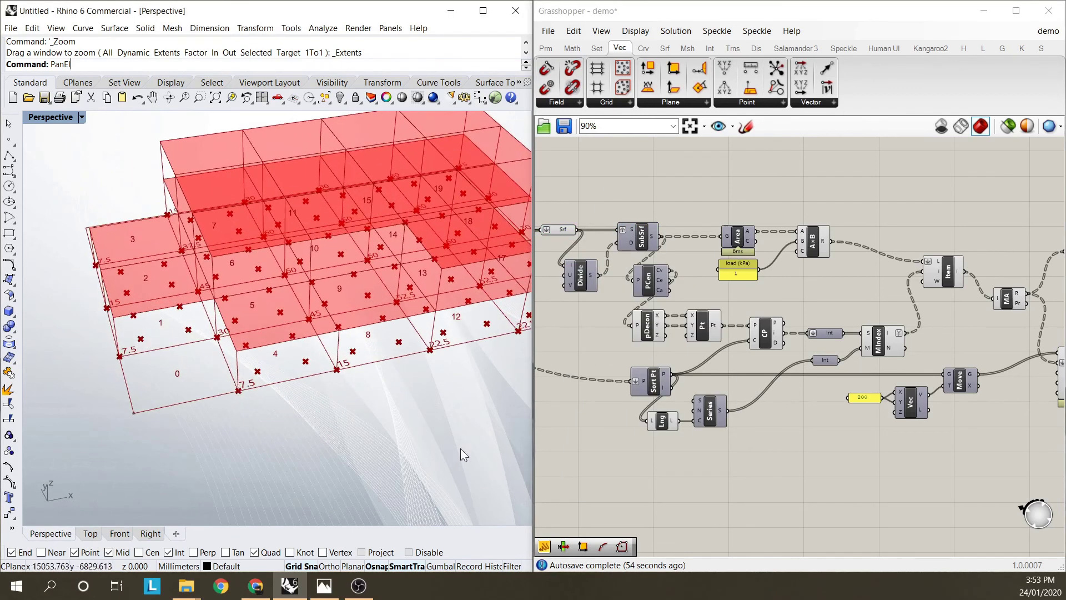
left_click(735, 485)
left_click(766, 334)
left_click(702, 329)
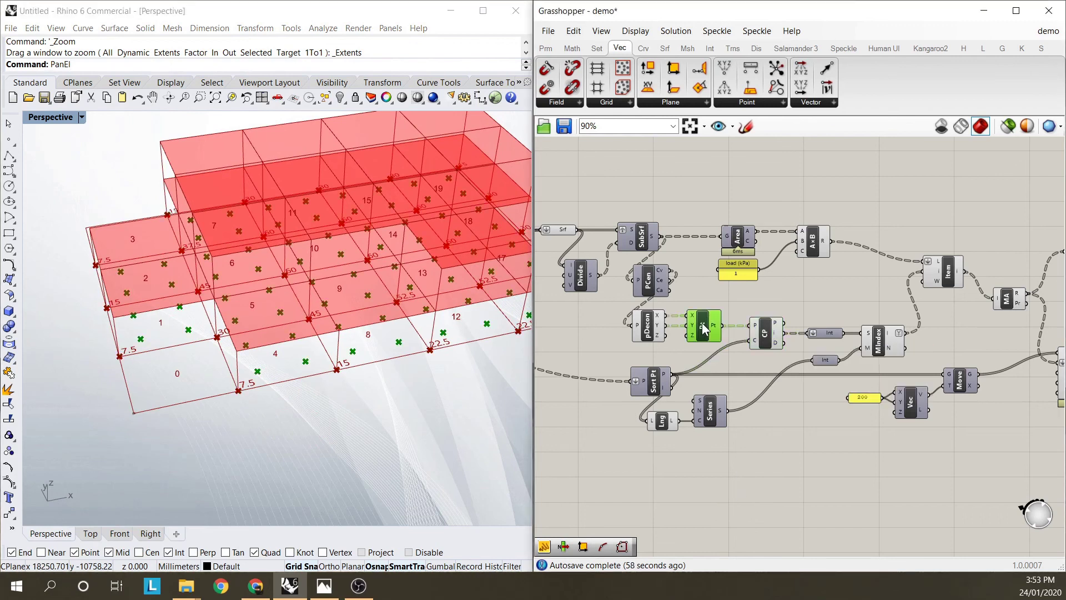
right_click(707, 329)
left_click(748, 355)
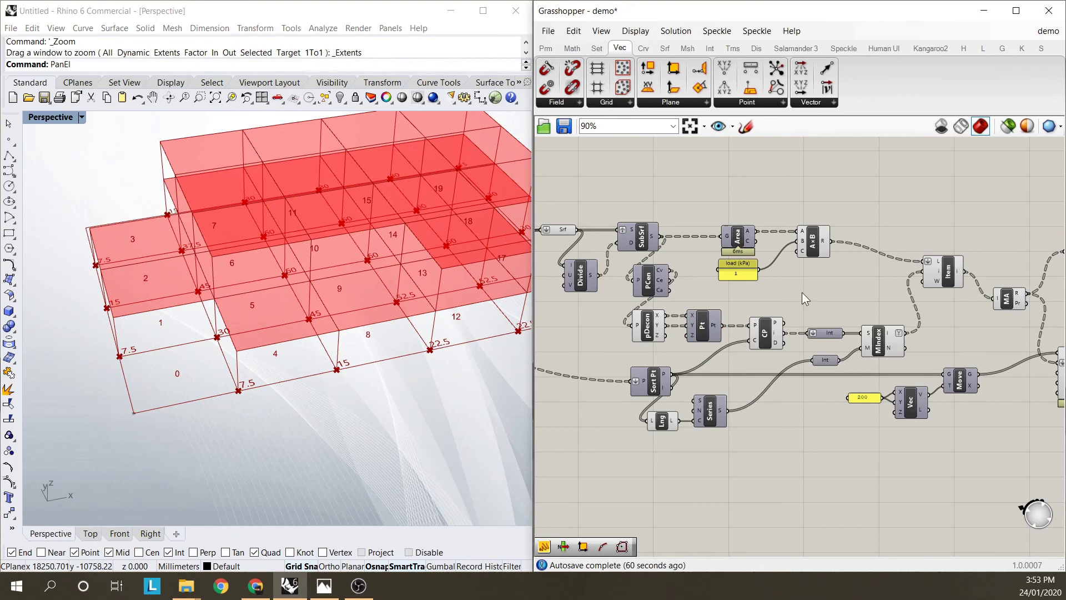
- Frame the whole building model in the Perspective viewport and save the demo Grasshopper definition
right_click_drag(252, 335, 296, 327)
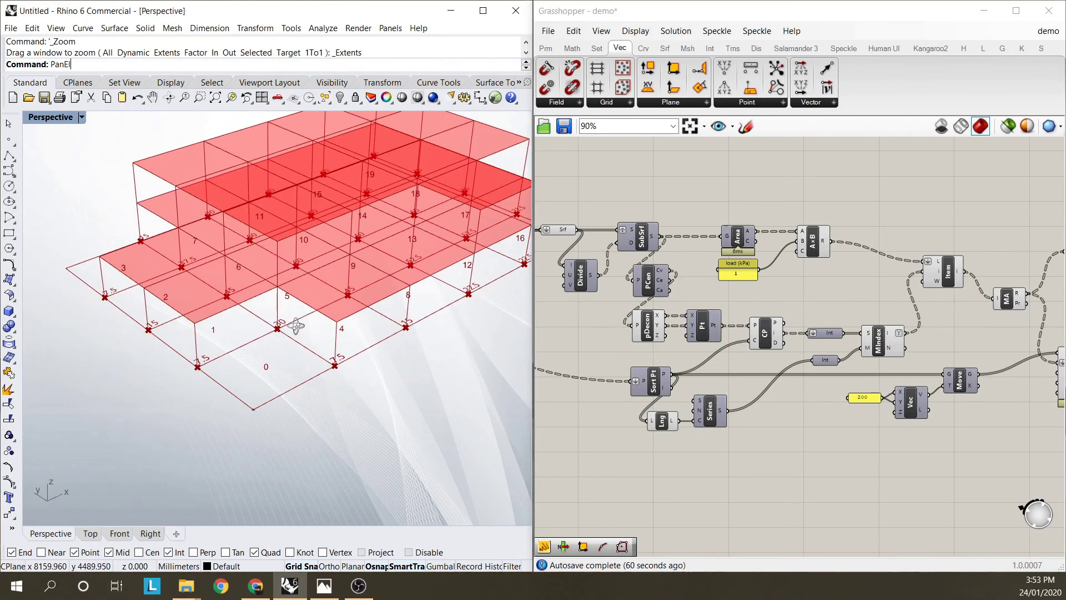
right_click_drag(358, 340, 289, 314)
left_click(836, 192)
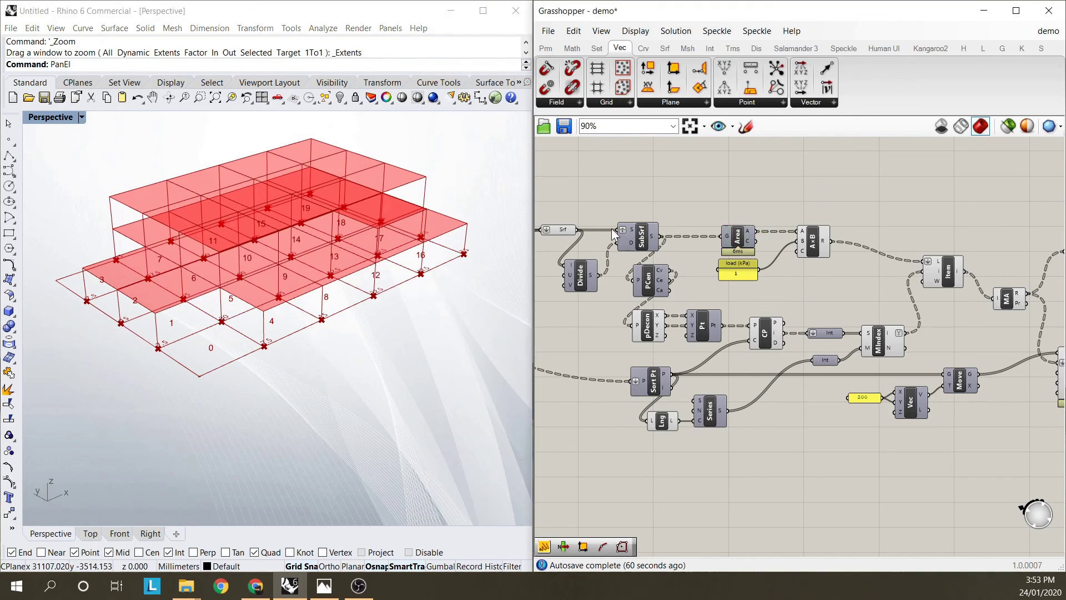
scroll(711, 225, "down", 3)
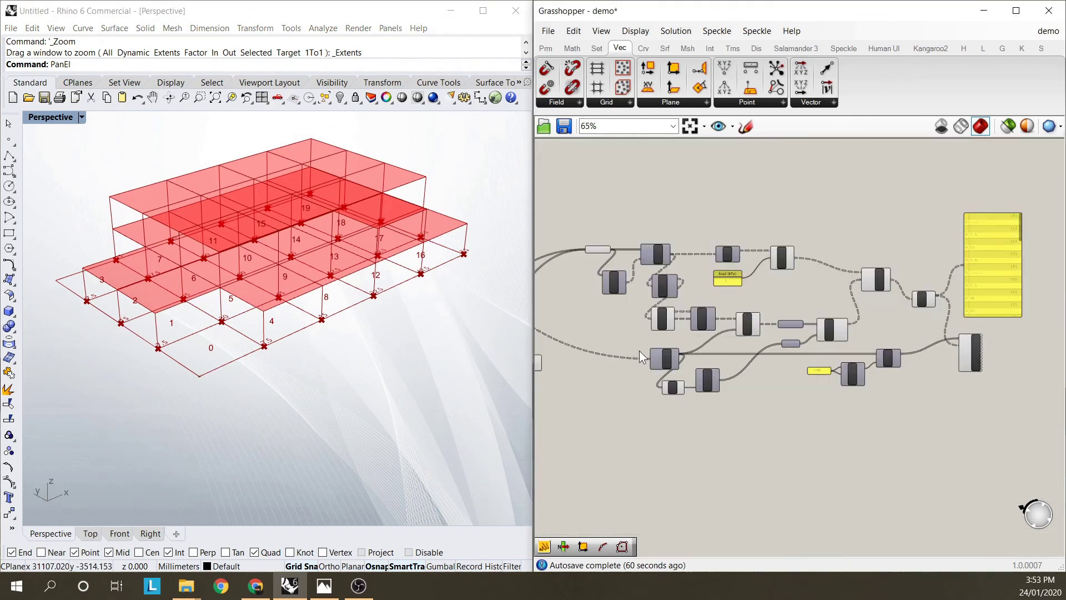
left_click(564, 126)
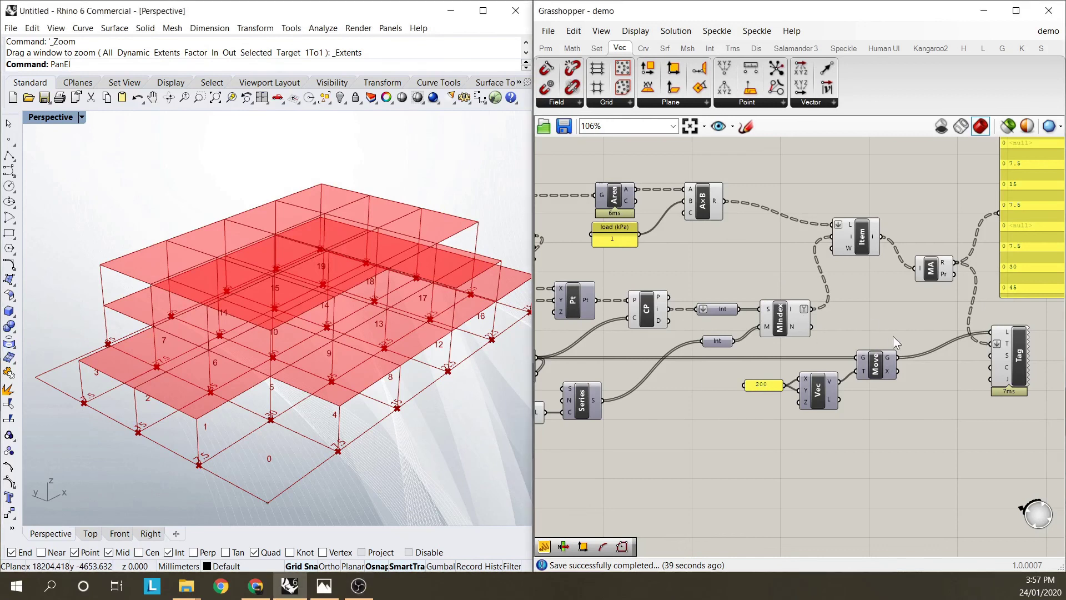
- Turn the SubSrf component's preview back on to display the subdivided panels
scroll(831, 295, "down", 5)
scroll(684, 261, "up", 6)
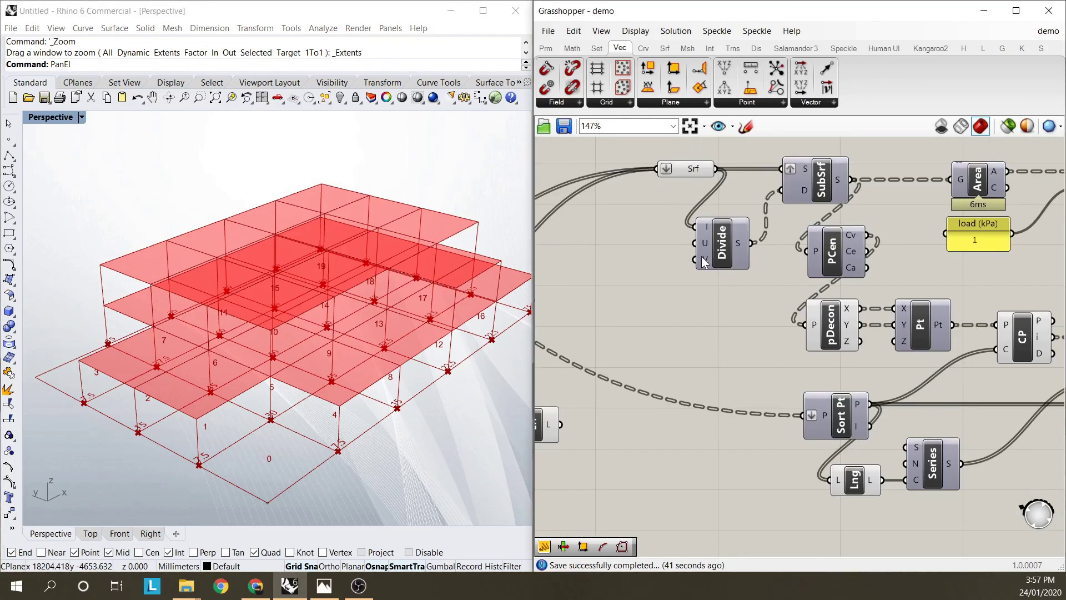
scroll(691, 294, "up", 3)
left_click(710, 314)
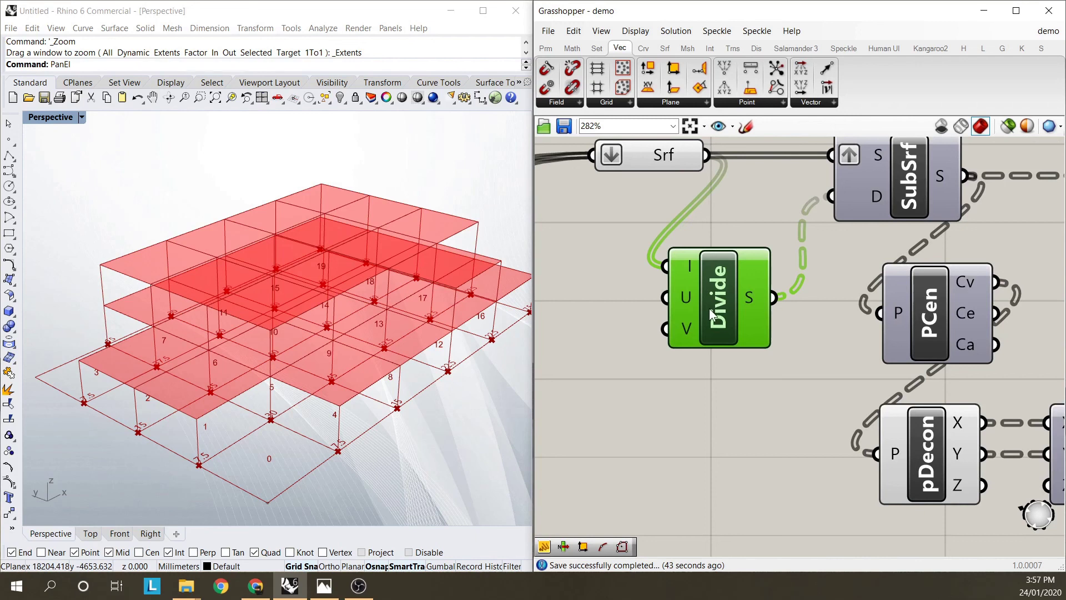
scroll(839, 285, "down", 2)
left_click(843, 250)
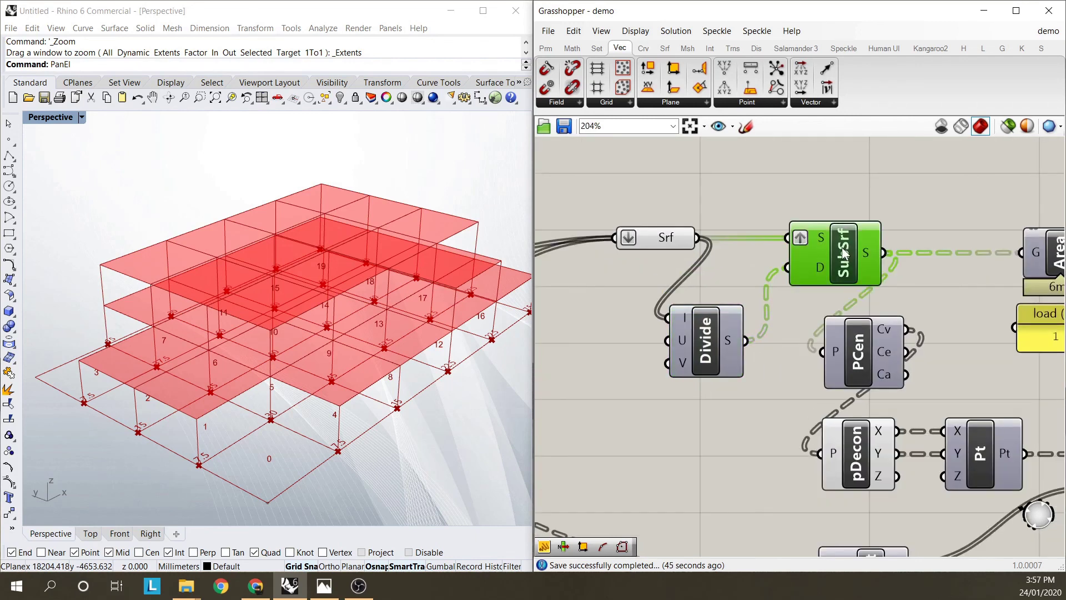
right_click(843, 249)
left_click(878, 273)
- Turn off the preview of the Srf parameter ahead of the Divide and SubSrf components
left_click(661, 238)
right_click(659, 240)
left_click(604, 349)
right_click_drag(248, 358, 361, 422)
left_click(680, 410)
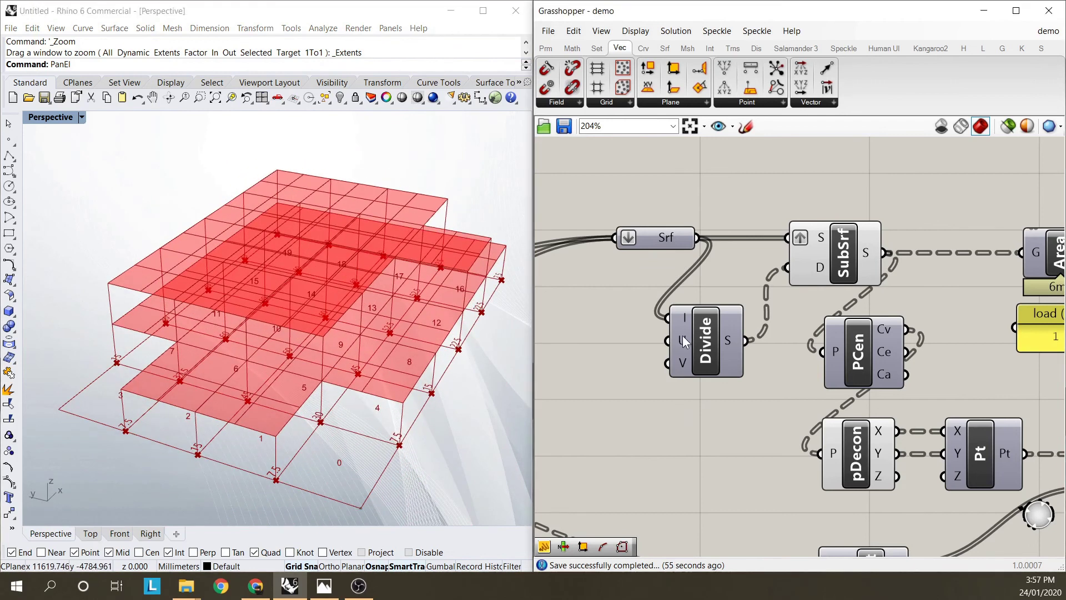
- Add a panel containing 10 and connect it to both the U and V inputs of the Divide component
double_click(602, 351)
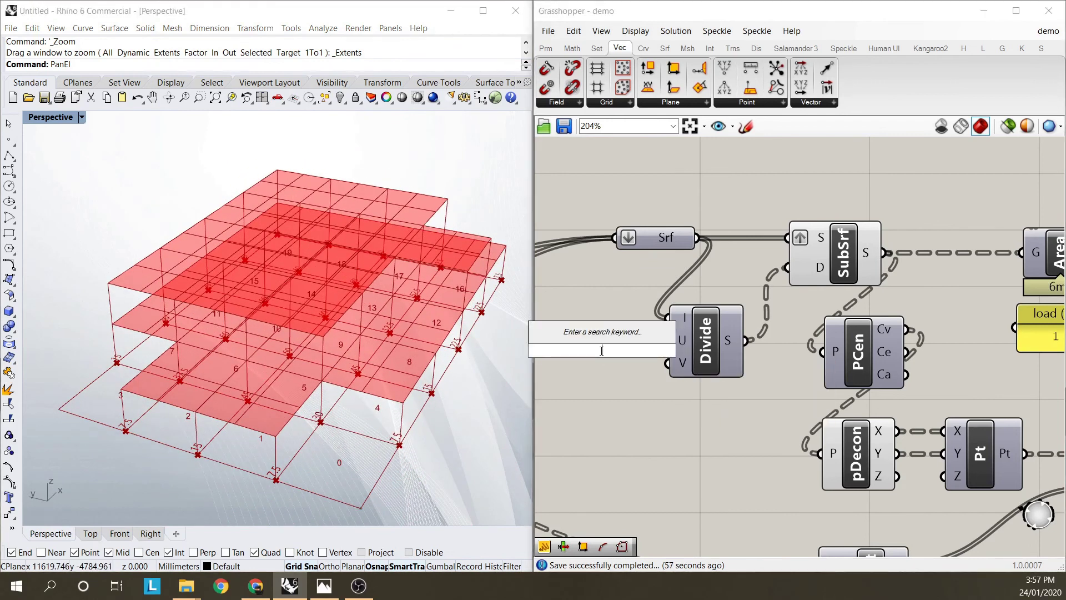
type("pane")
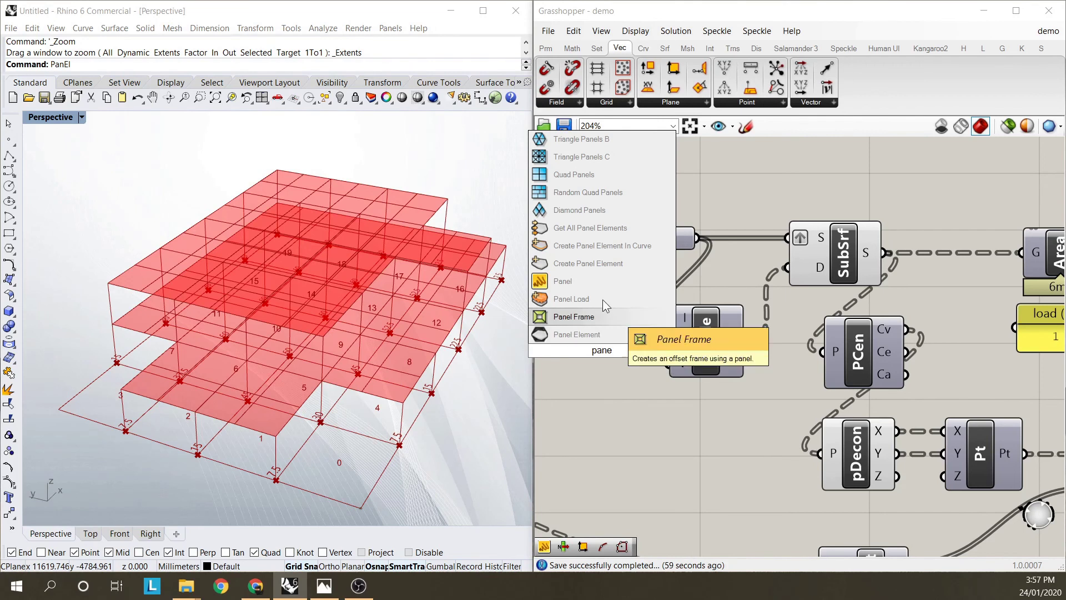
left_click(578, 281)
double_click(610, 355)
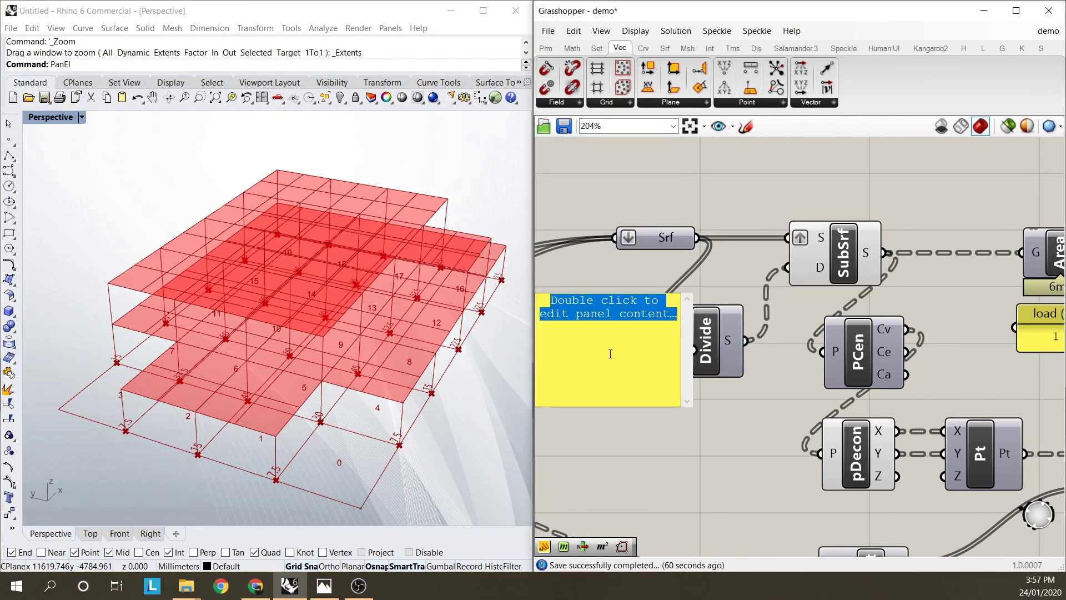
type("10")
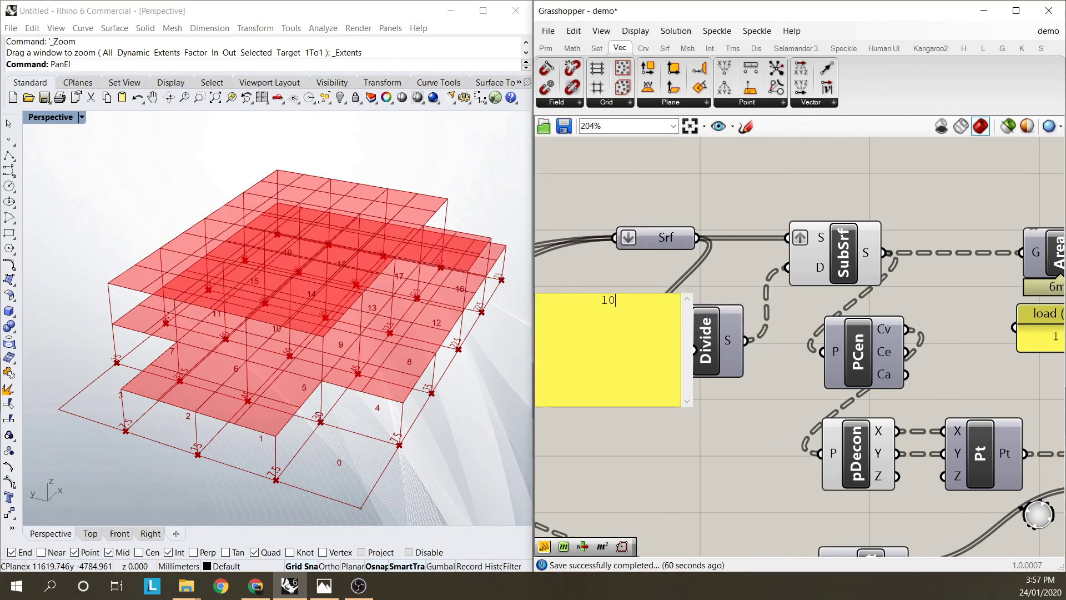
left_click(638, 329)
left_click_drag(636, 298, 667, 363)
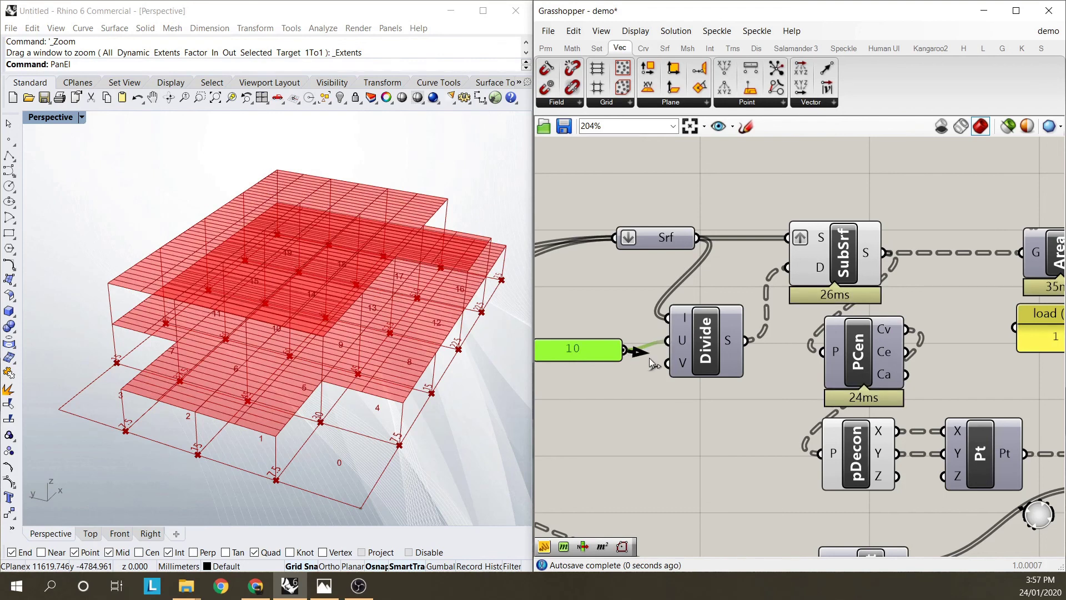
left_click(663, 398)
- Examine the finer slab subdivision and the load tags at the grid points in the Perspective viewport
right_click_drag(352, 423, 177, 459)
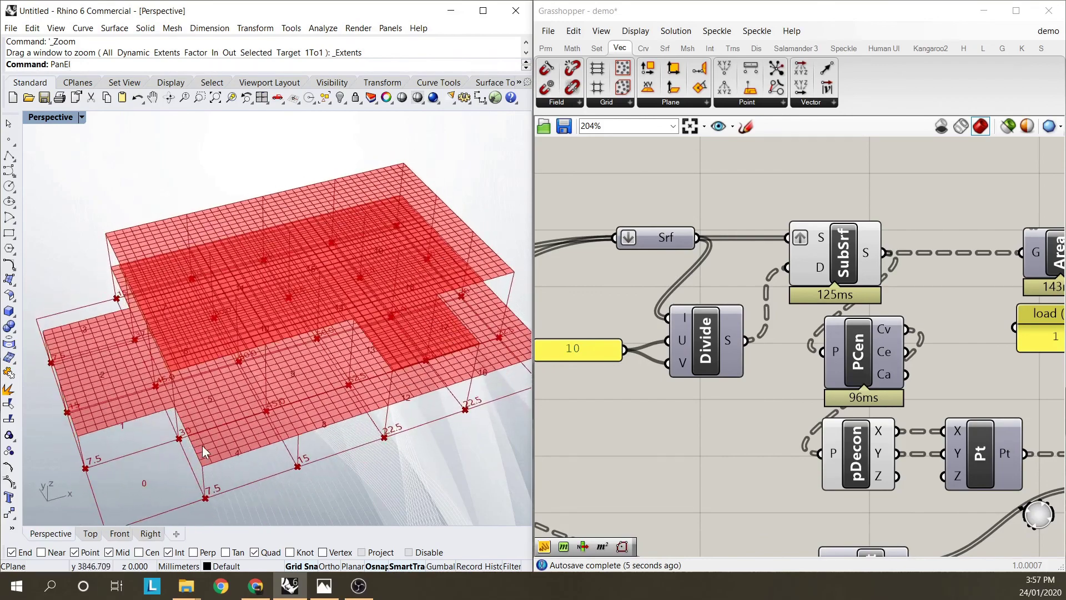
right_click_drag(275, 290, 220, 450)
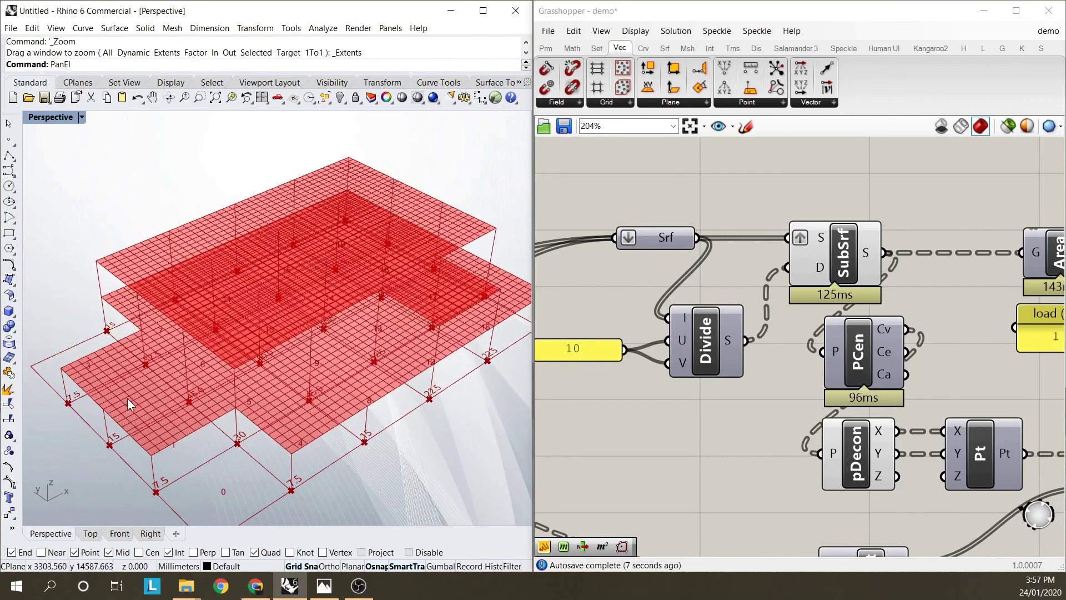
right_click_drag(264, 421, 287, 408)
right_click_drag(245, 445, 213, 450)
right_click_drag(325, 459, 327, 404)
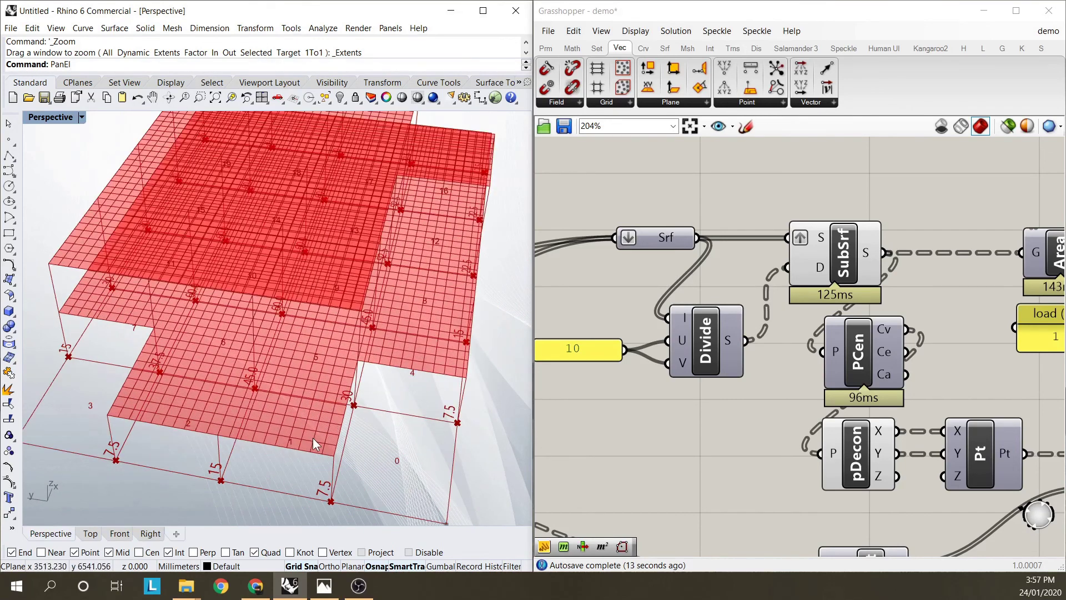
right_click_drag(333, 513, 506, 471)
scroll(309, 358, "up", 2)
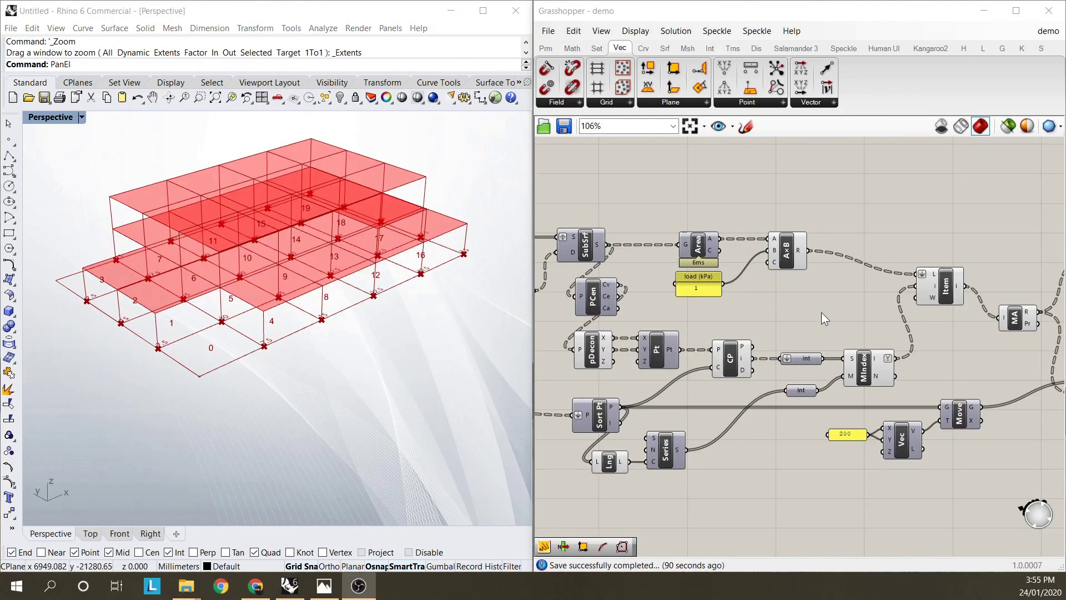
scroll(789, 297, "down", 3)
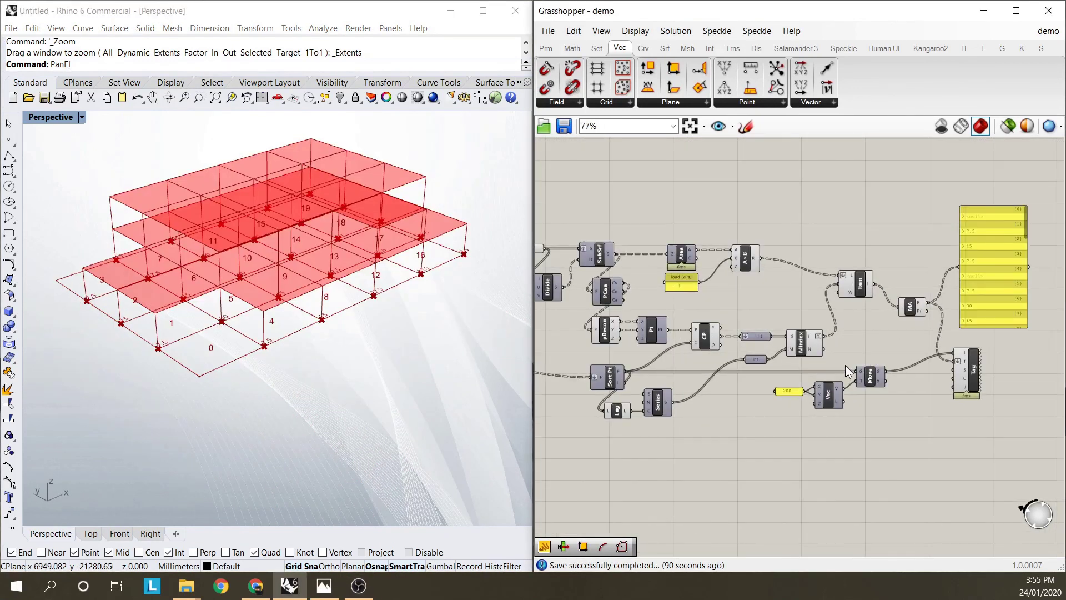
right_click_drag(785, 299, 786, 313)
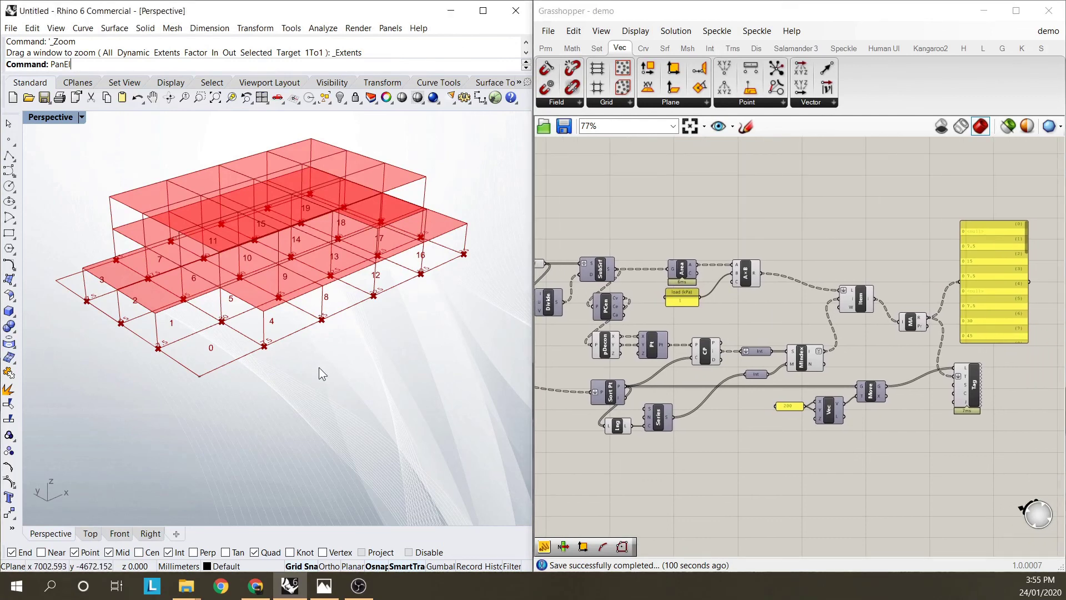
scroll(278, 339, "down", 5)
scroll(272, 336, "up", 5)
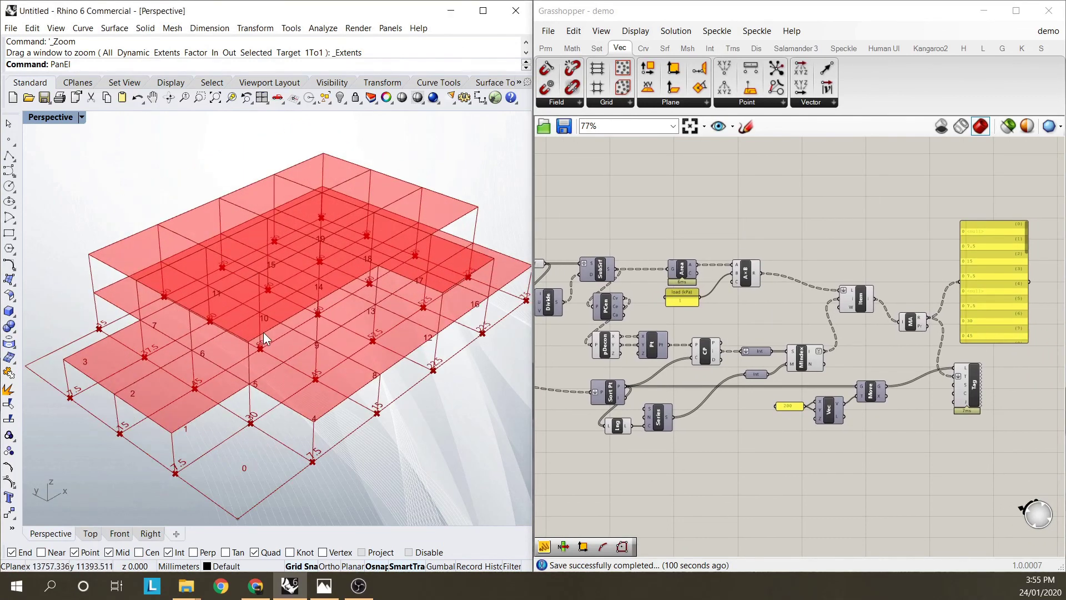
scroll(188, 377, "down", 2)
scroll(220, 382, "up", 3)
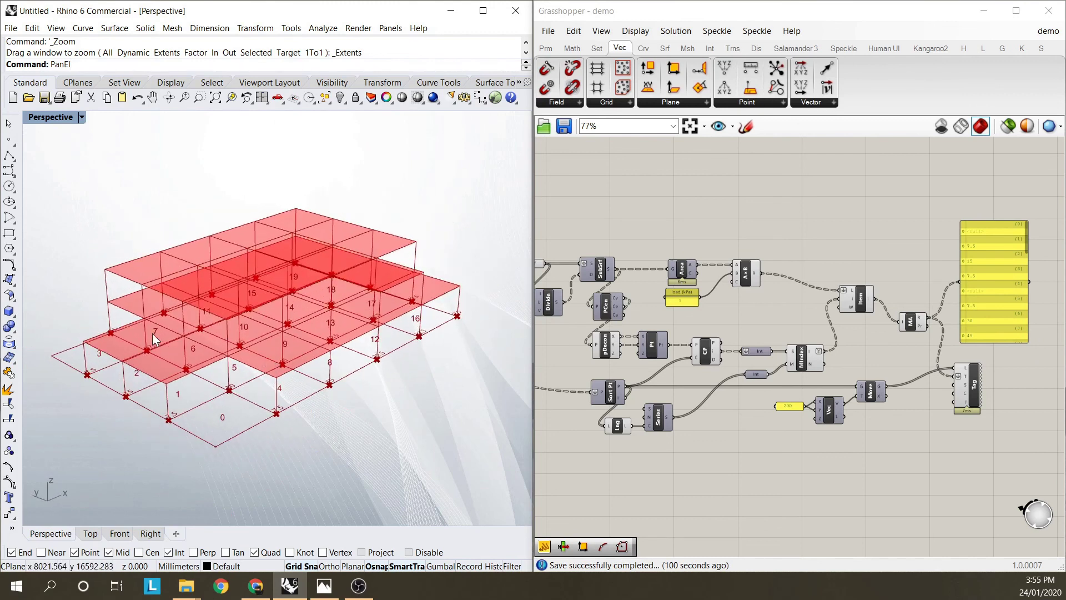
scroll(150, 389, "up", 2)
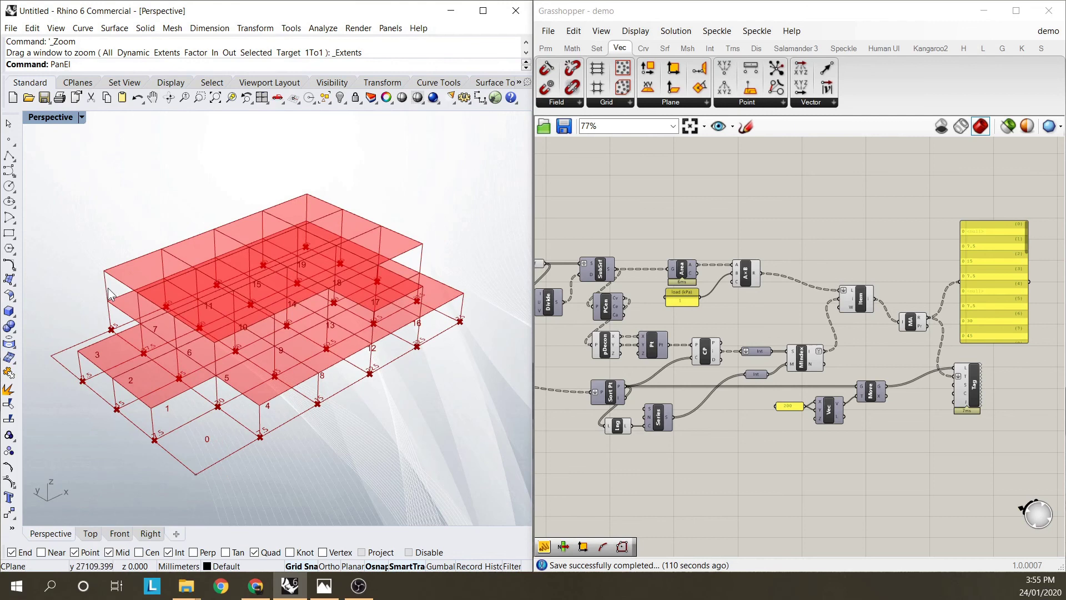
- Examine the slab model from several angles alongside the load (kPa) panel that multiplies the panel areas
right_click_drag(356, 308, 296, 376)
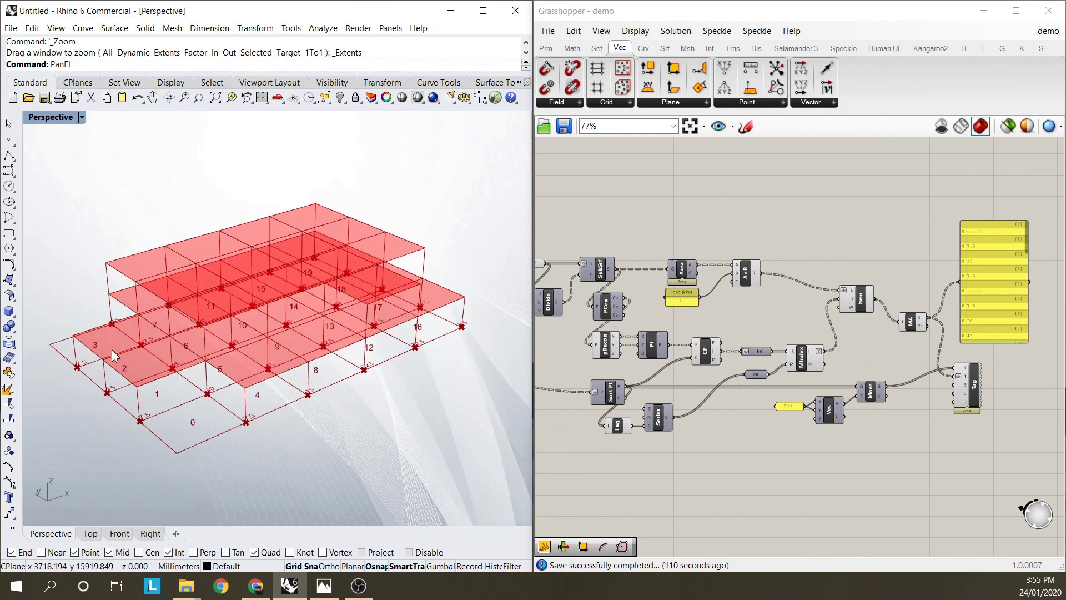
right_click_drag(129, 322, 225, 325)
scroll(136, 308, "up", 2)
left_click(789, 312)
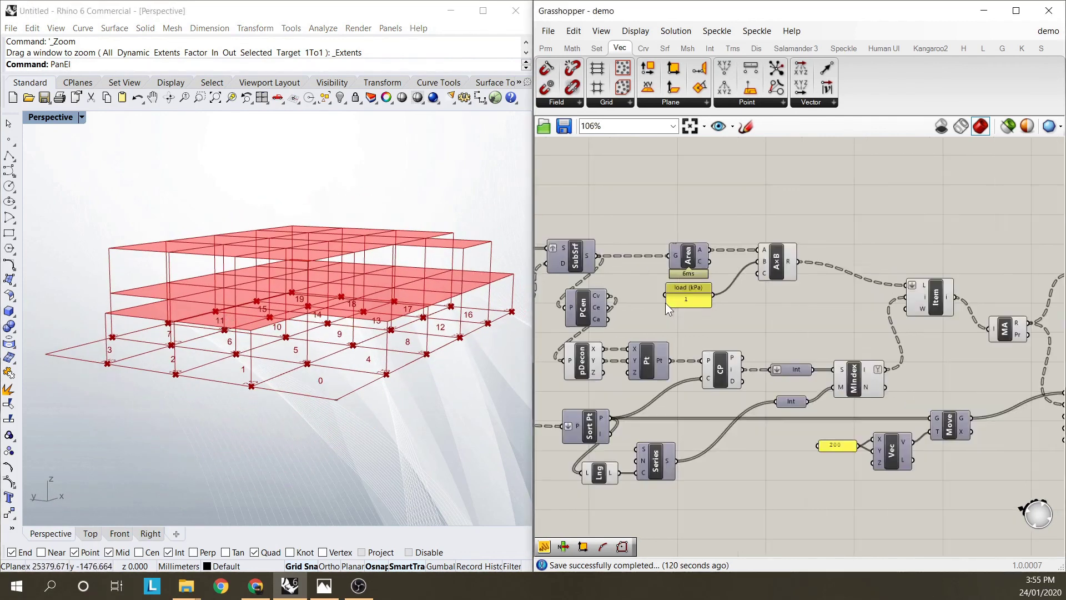
scroll(683, 292, "up", 5)
right_click_drag(395, 356, 295, 372)
right_click_drag(203, 374, 209, 378)
right_click_drag(216, 311, 191, 264)
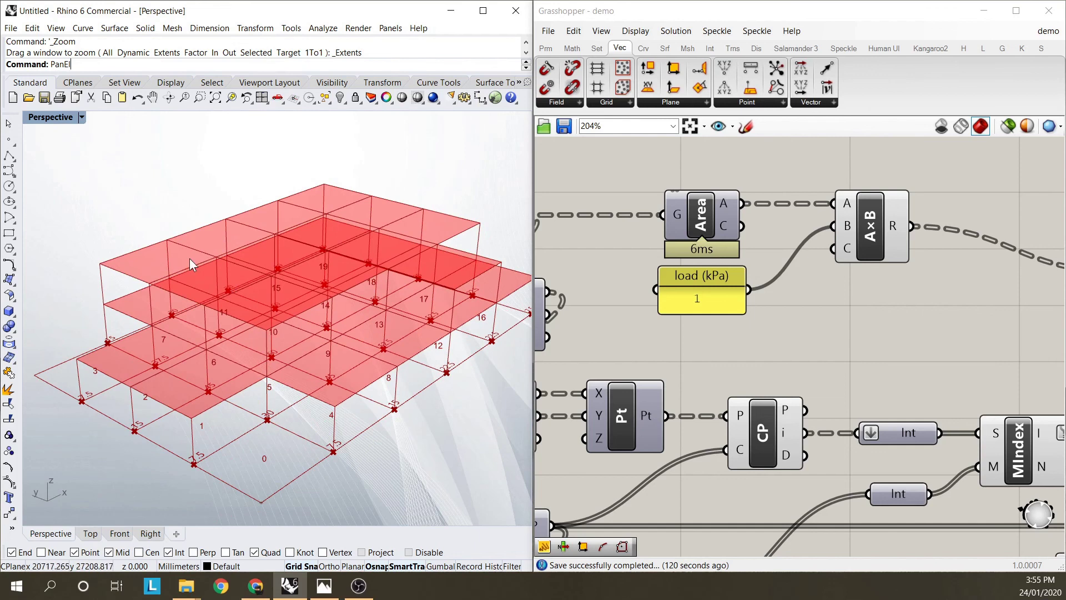
left_click(628, 282)
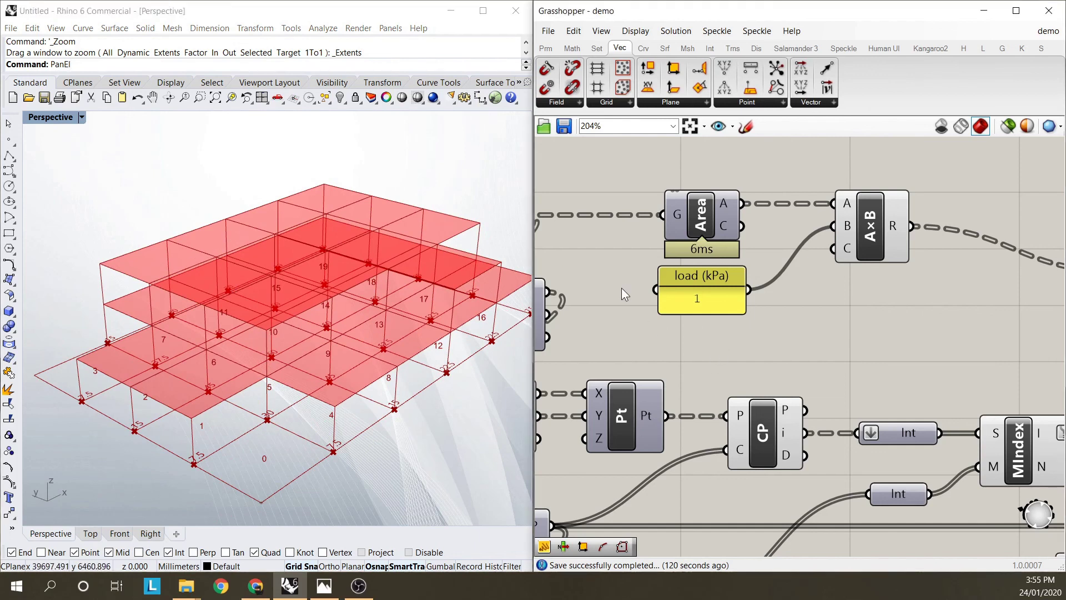
scroll(805, 300, "down", 3)
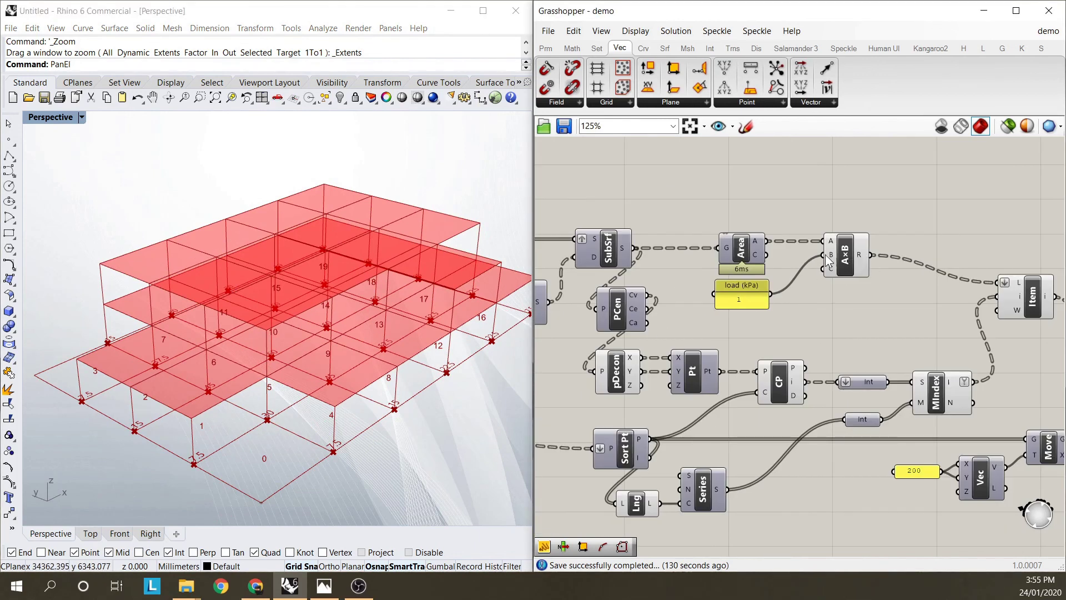
right_click_drag(232, 269, 277, 282)
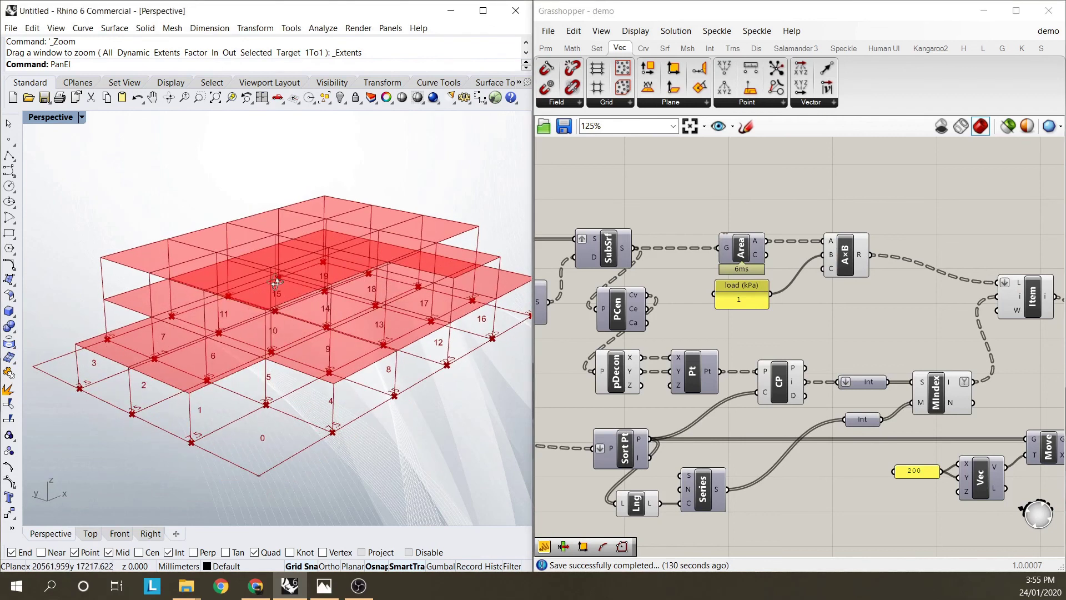
right_click_drag(265, 331, 244, 334)
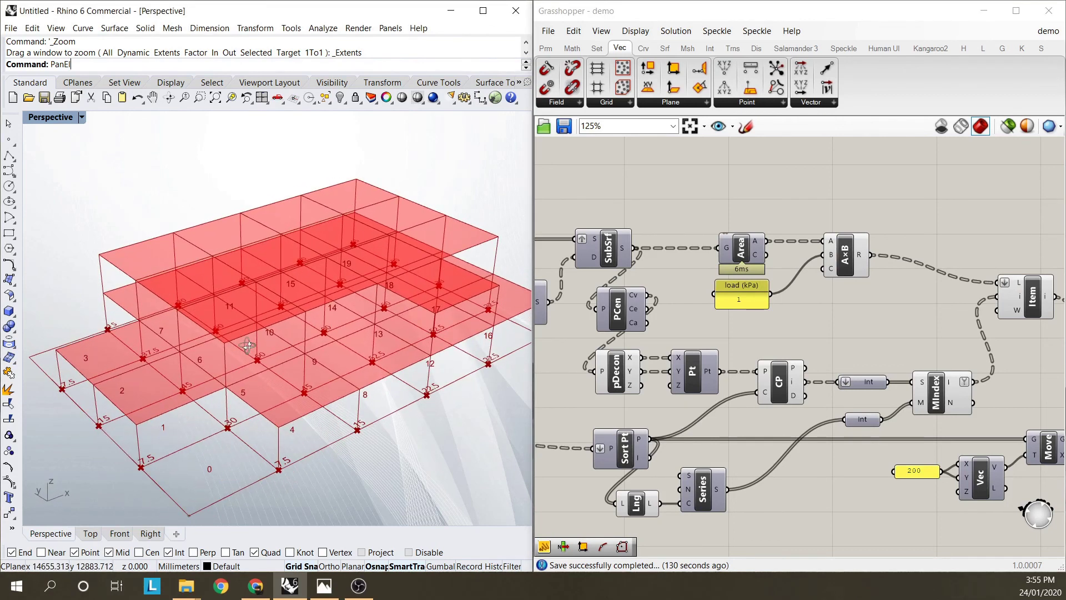
- Review the RecGrid size and extent sliders and the level 1 and level 2 cell lists against the slab model
left_click(688, 313)
scroll(688, 313, "down", 6)
scroll(688, 312, "up", 6)
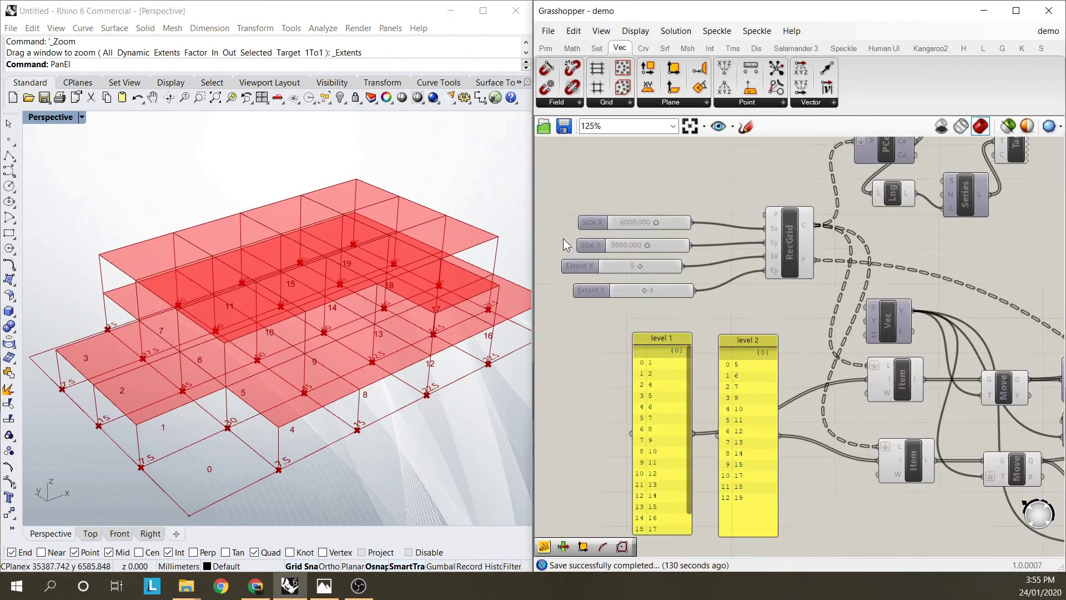
right_click_drag(258, 280, 295, 316)
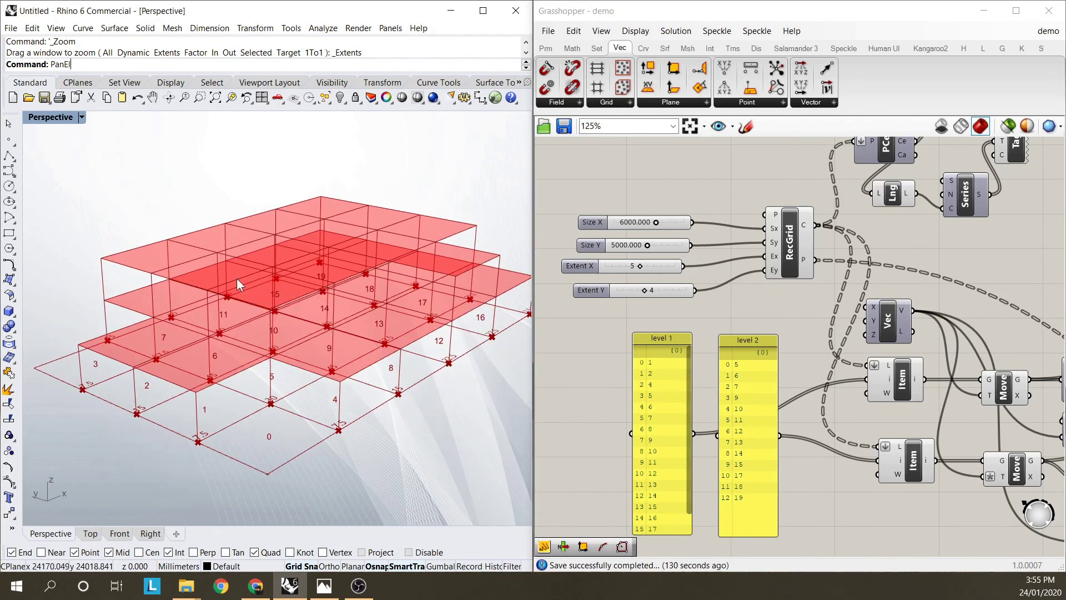
right_click_drag(374, 334, 305, 464)
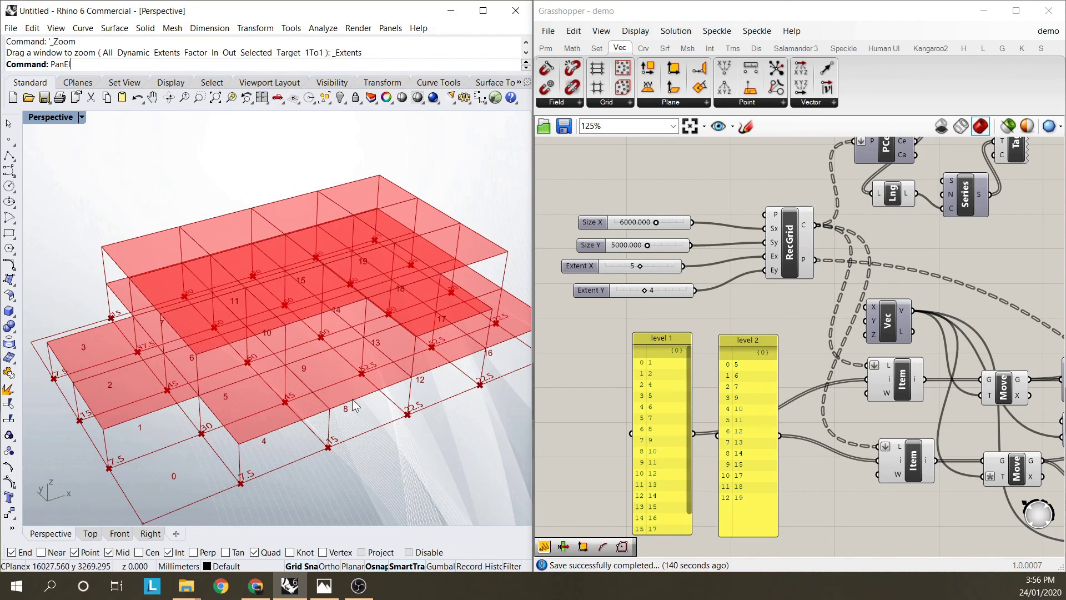
right_click_drag(311, 427, 265, 439)
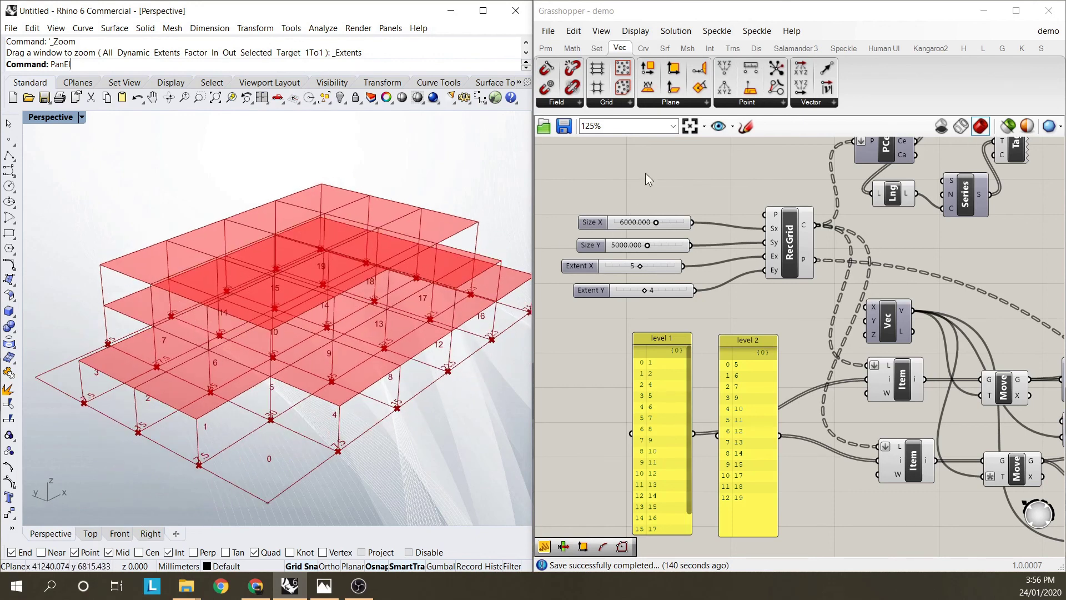
scroll(679, 253, "down", 5)
scroll(747, 306, "up", 5)
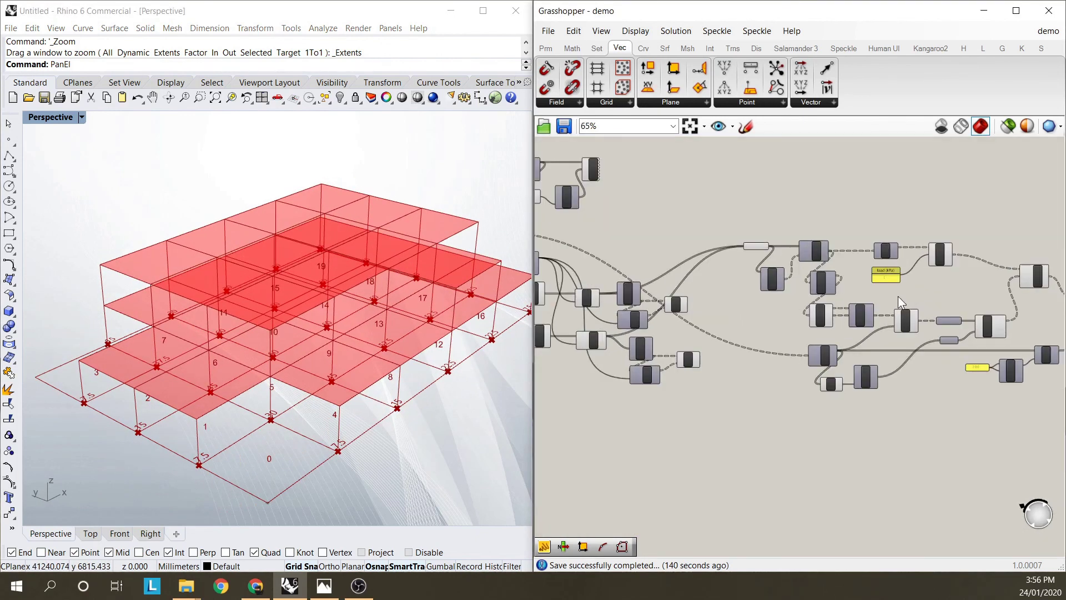